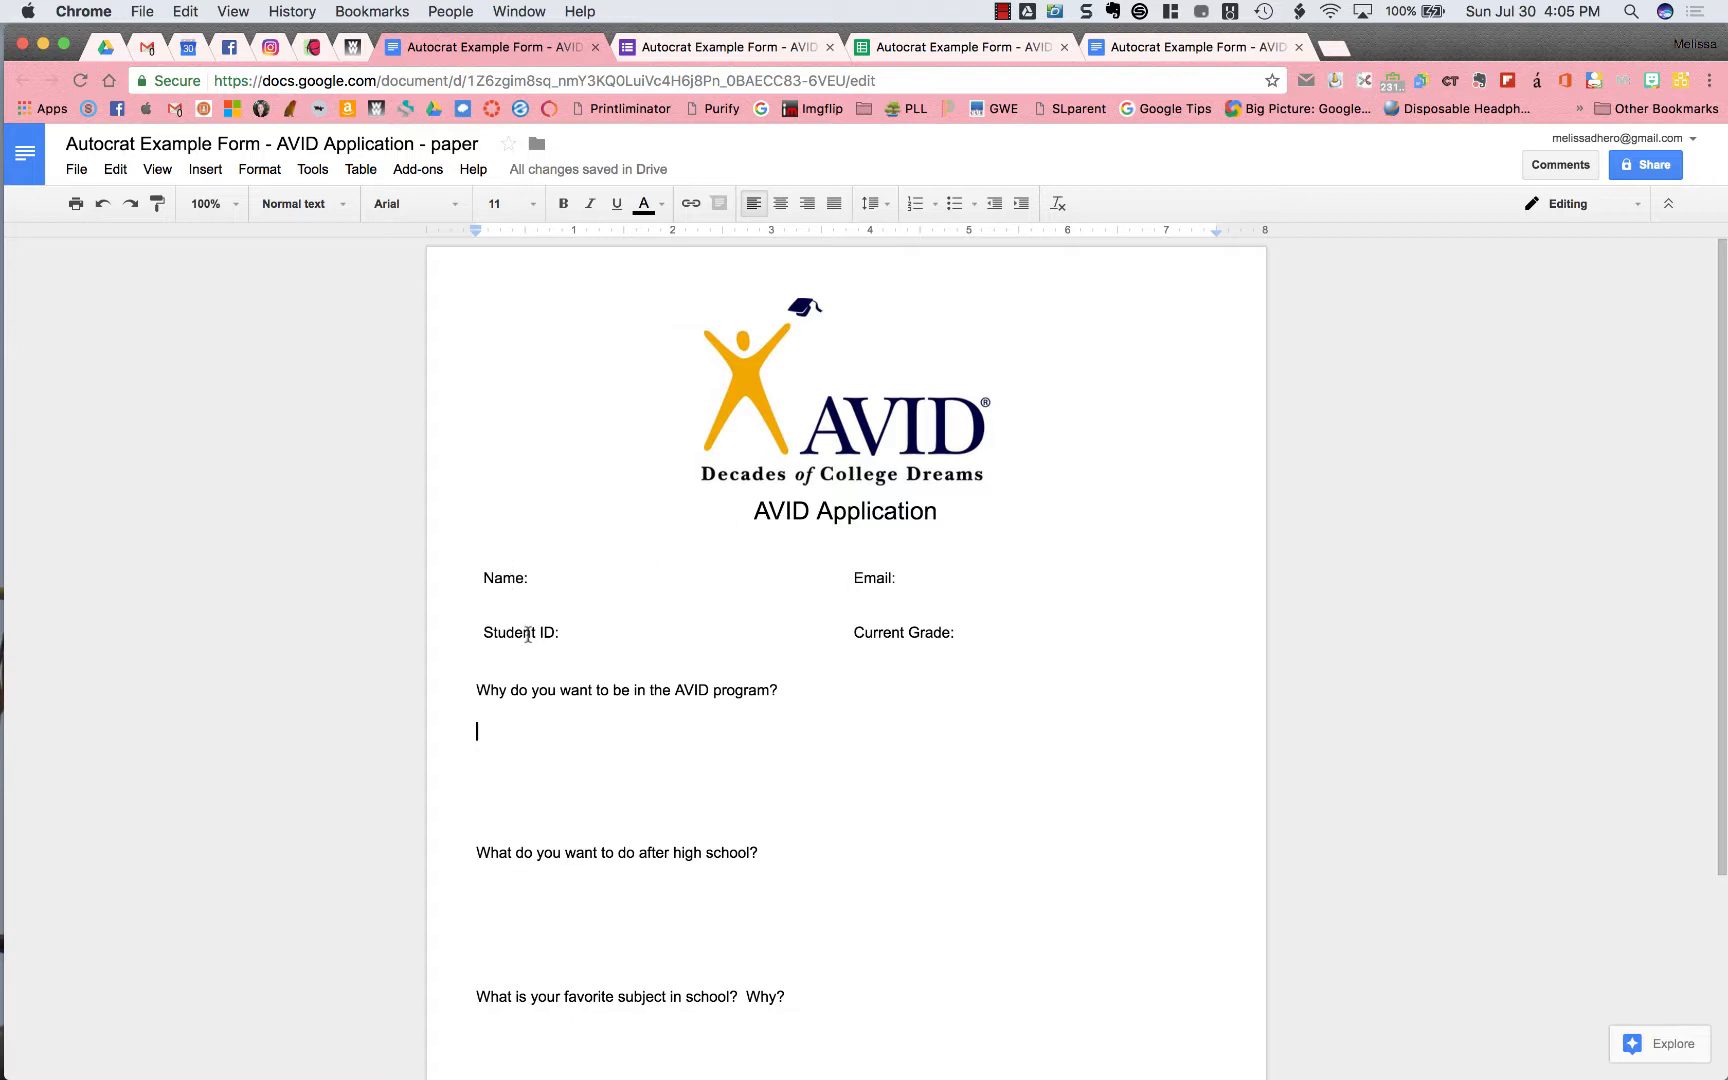
Paste Lorem ipsum sample text as the answer under the first question
drag(796, 857, 494, 783)
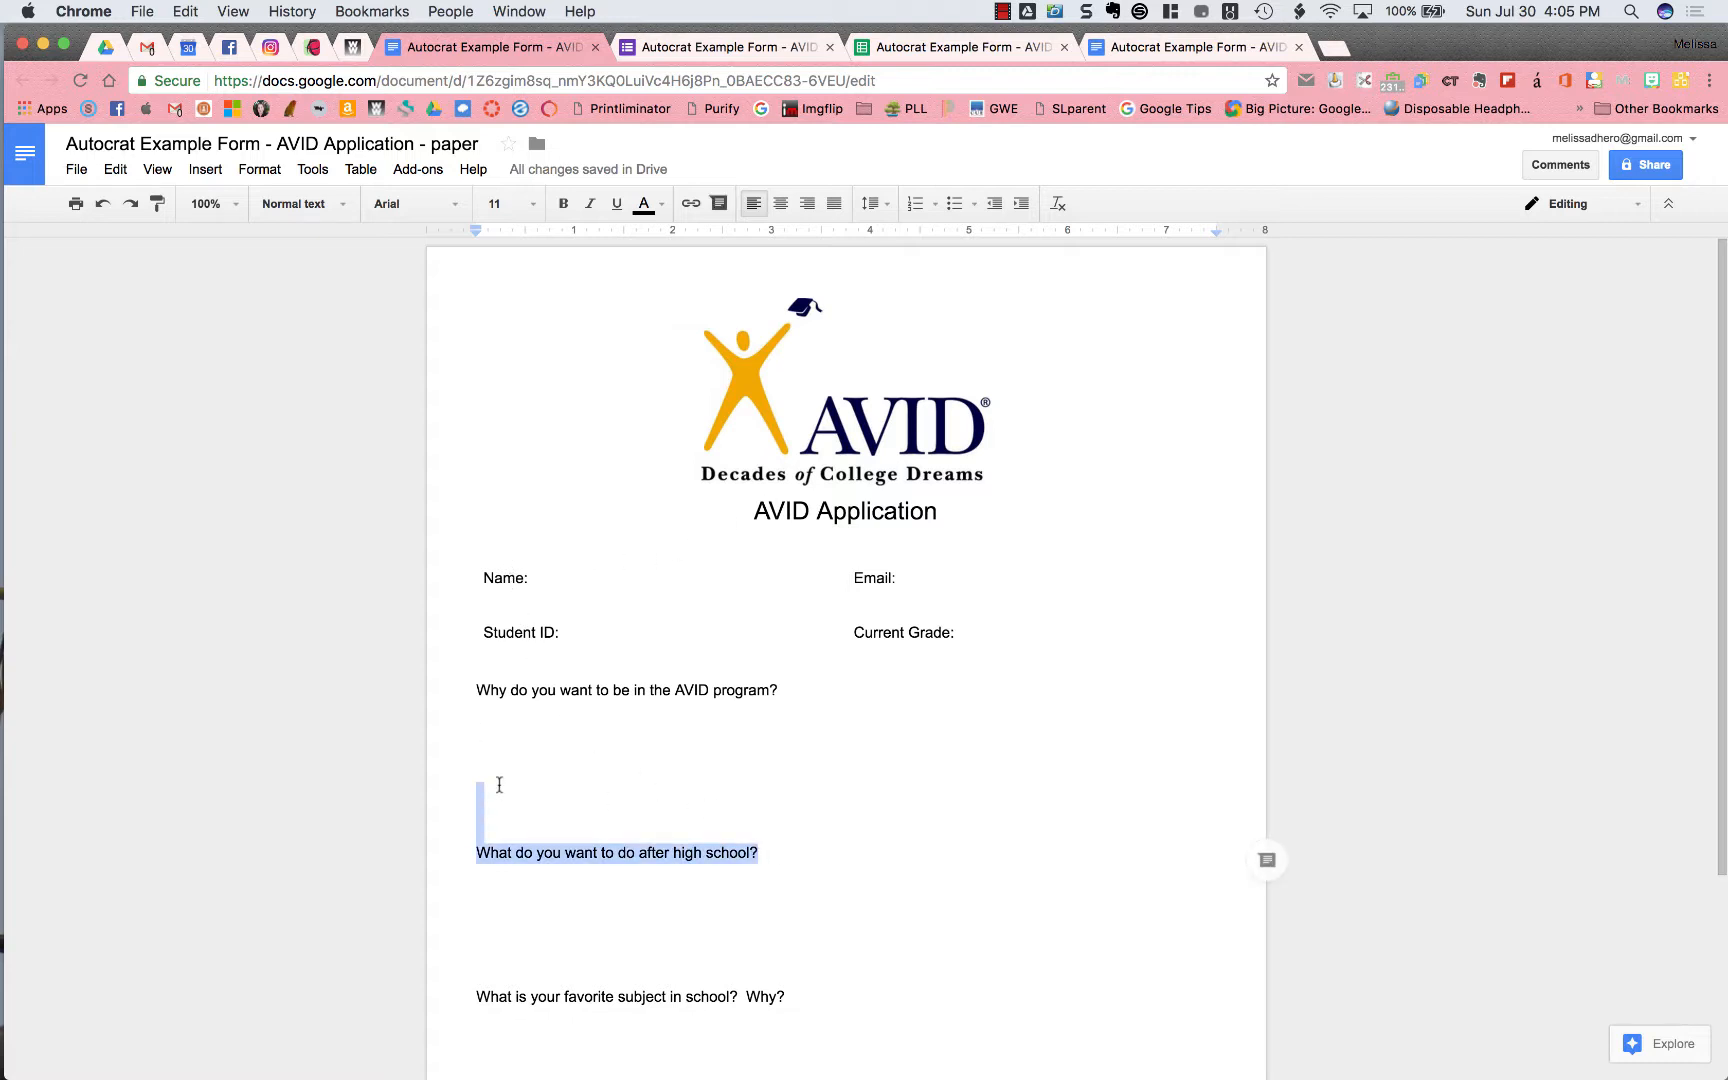
click(556, 756)
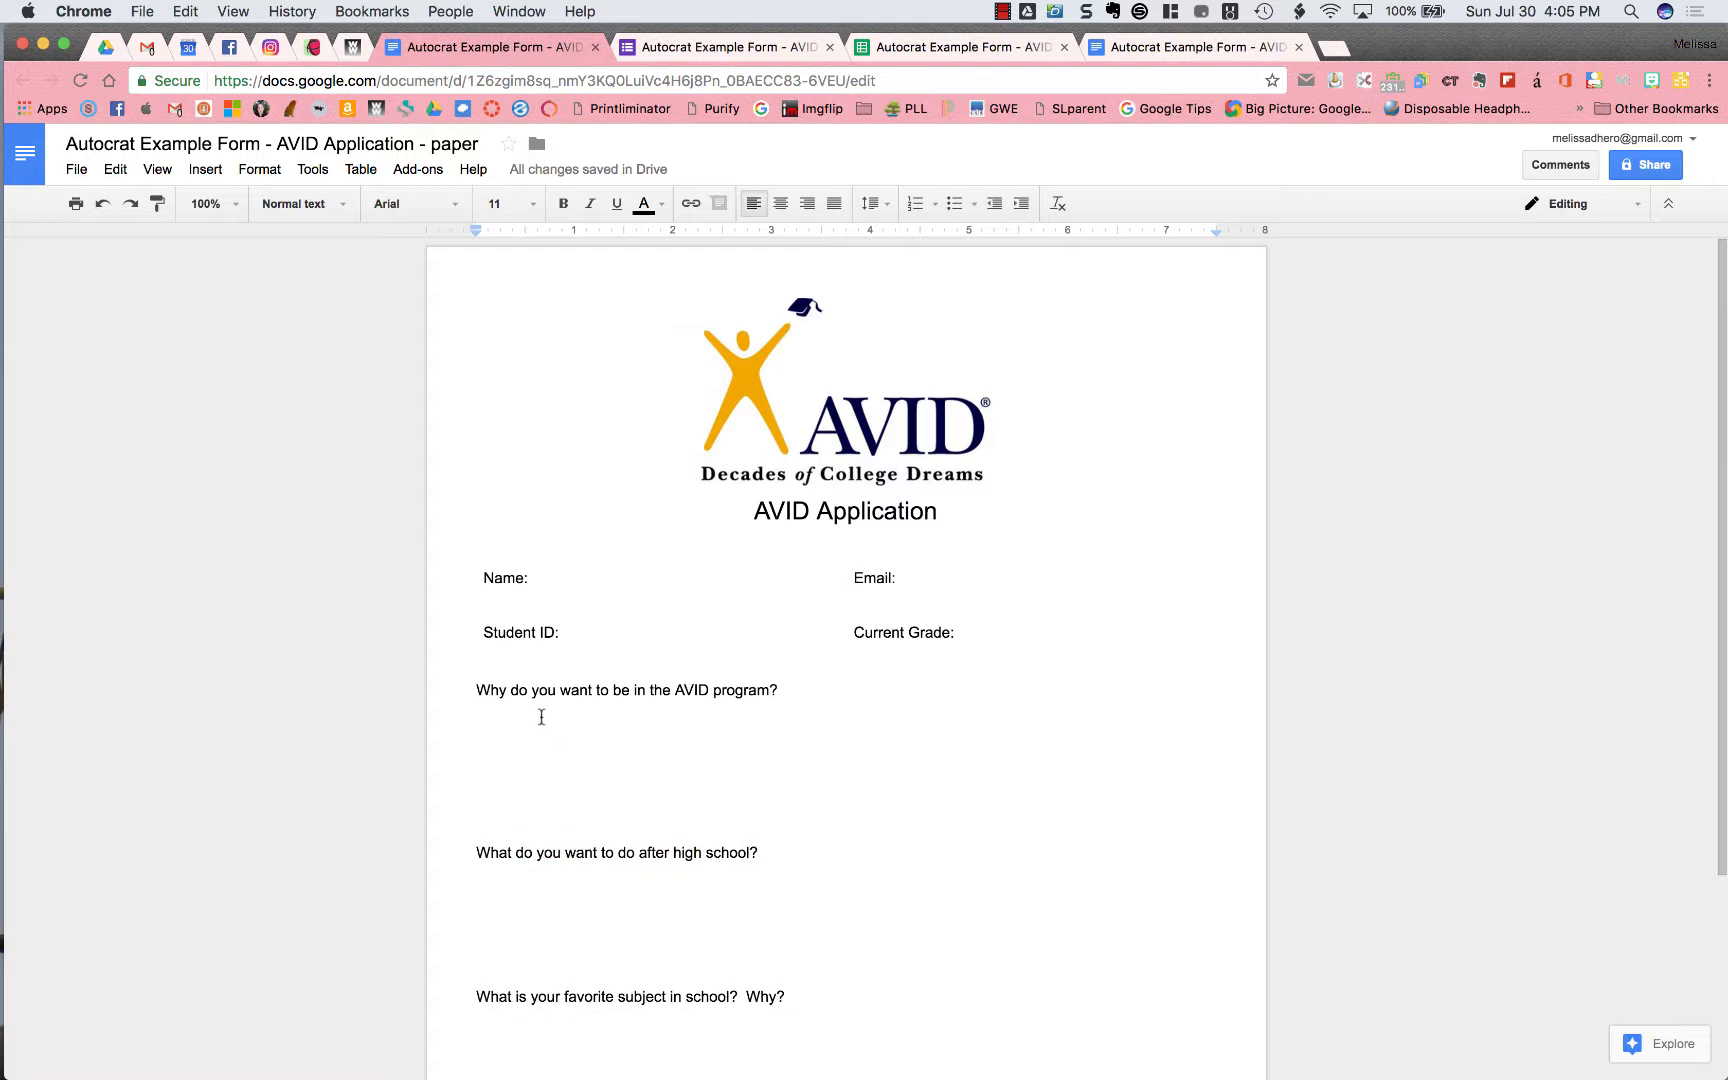
click(541, 717)
text(Lorem ipsum dolor sit amet, consectetur adipiscing elit. Quisque finibus enim nec risus ornare sodales. Suspendisse dapibus hendrerit tortor in sollicitudin. Sed suscipit ex nec fermentum rutrum. Mauris varius justo massa. Nunc justo velit, facilisis ut consequat at, dapibus eu urna. Curabitur egestas quis neque nec dignissim. Aenean eget feugiat urna. Sed gravida velit id lorem efficitur, sed posuere ipsum feugiat.)
Paste Lorem ipsum under the second question, then go to the AVID Application form
scroll(598, 852, down, 5)
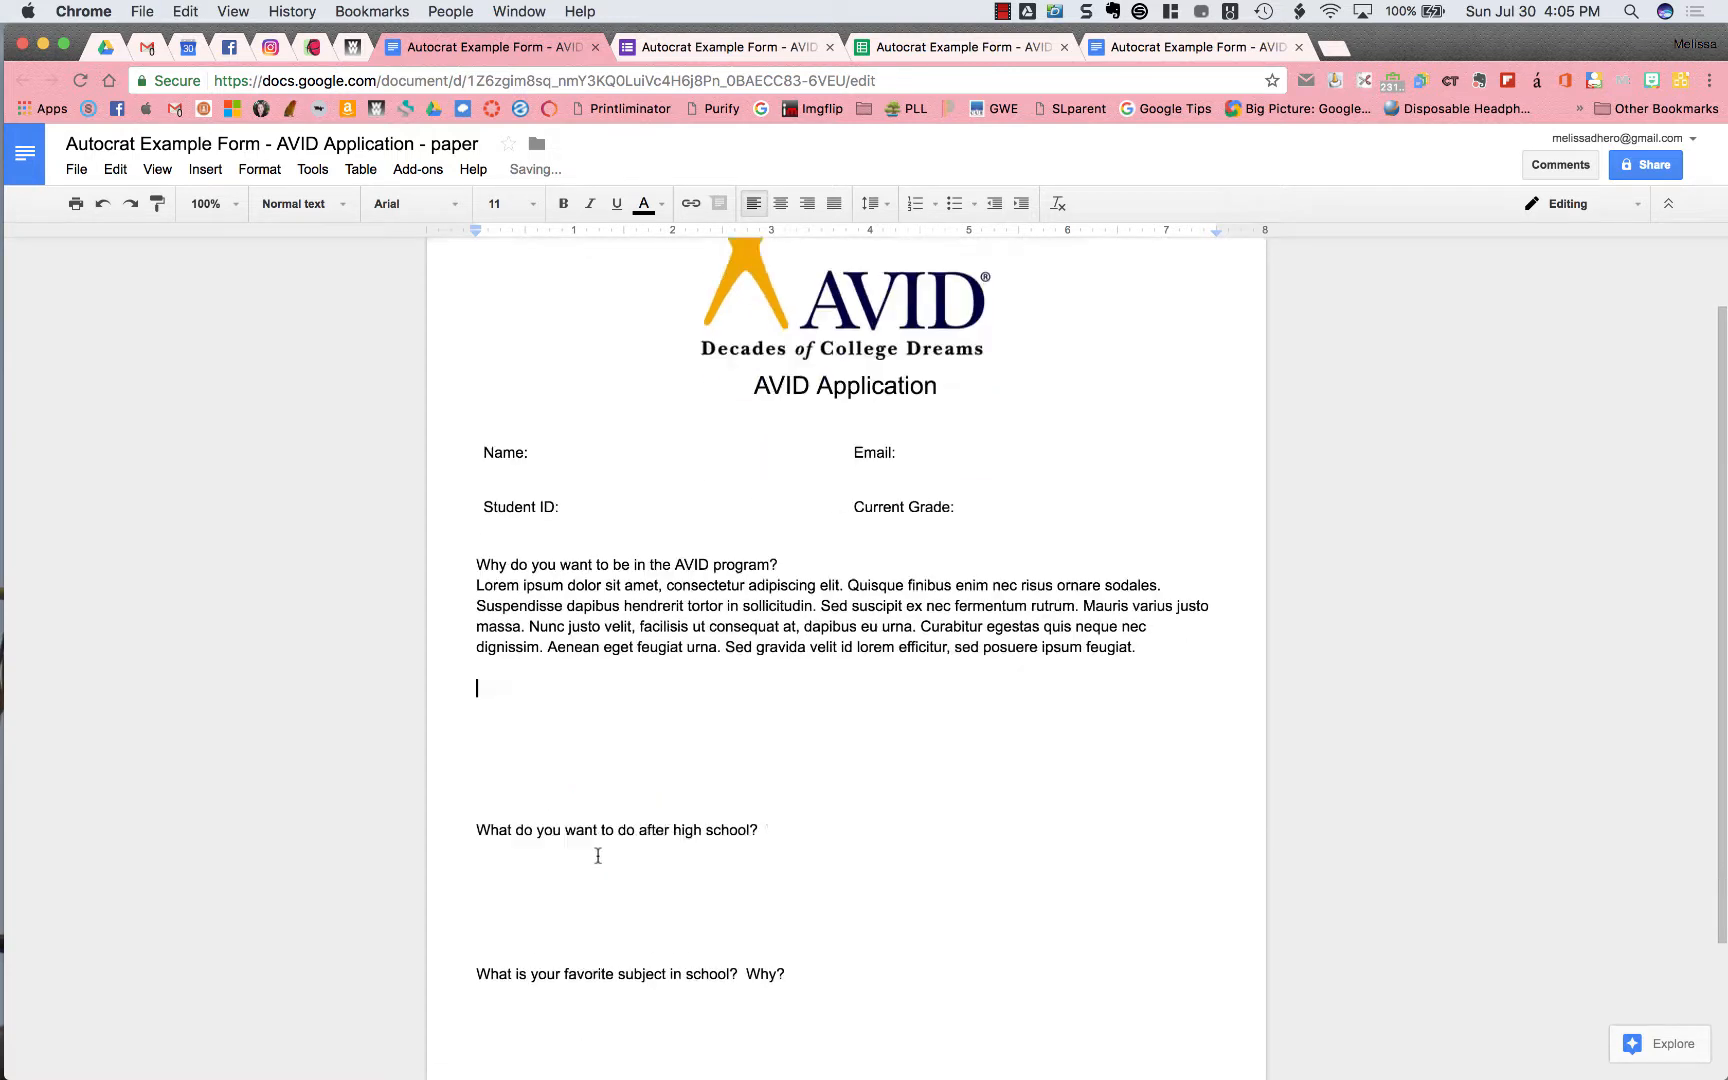
click(607, 771)
text(Lorem ipsum dolor sit amet, consectetur adipiscing elit. Quisque finibus enim nec risus ornare sodales. Suspendisse dapibus hendrerit tortor in sollicitudin. Sed suscipit ex nec fermentum rutrum. Mauris varius justo massa. Nunc justo velit, facilisis ut consequat at, dapibus eu urna. Curabitur egestas quis neque nec dignissim. Aenean eget feugiat urna. Sed gravida velit id lorem efficitur, sed posuere ipsum feugiat.)
scroll(694, 548, down, 9)
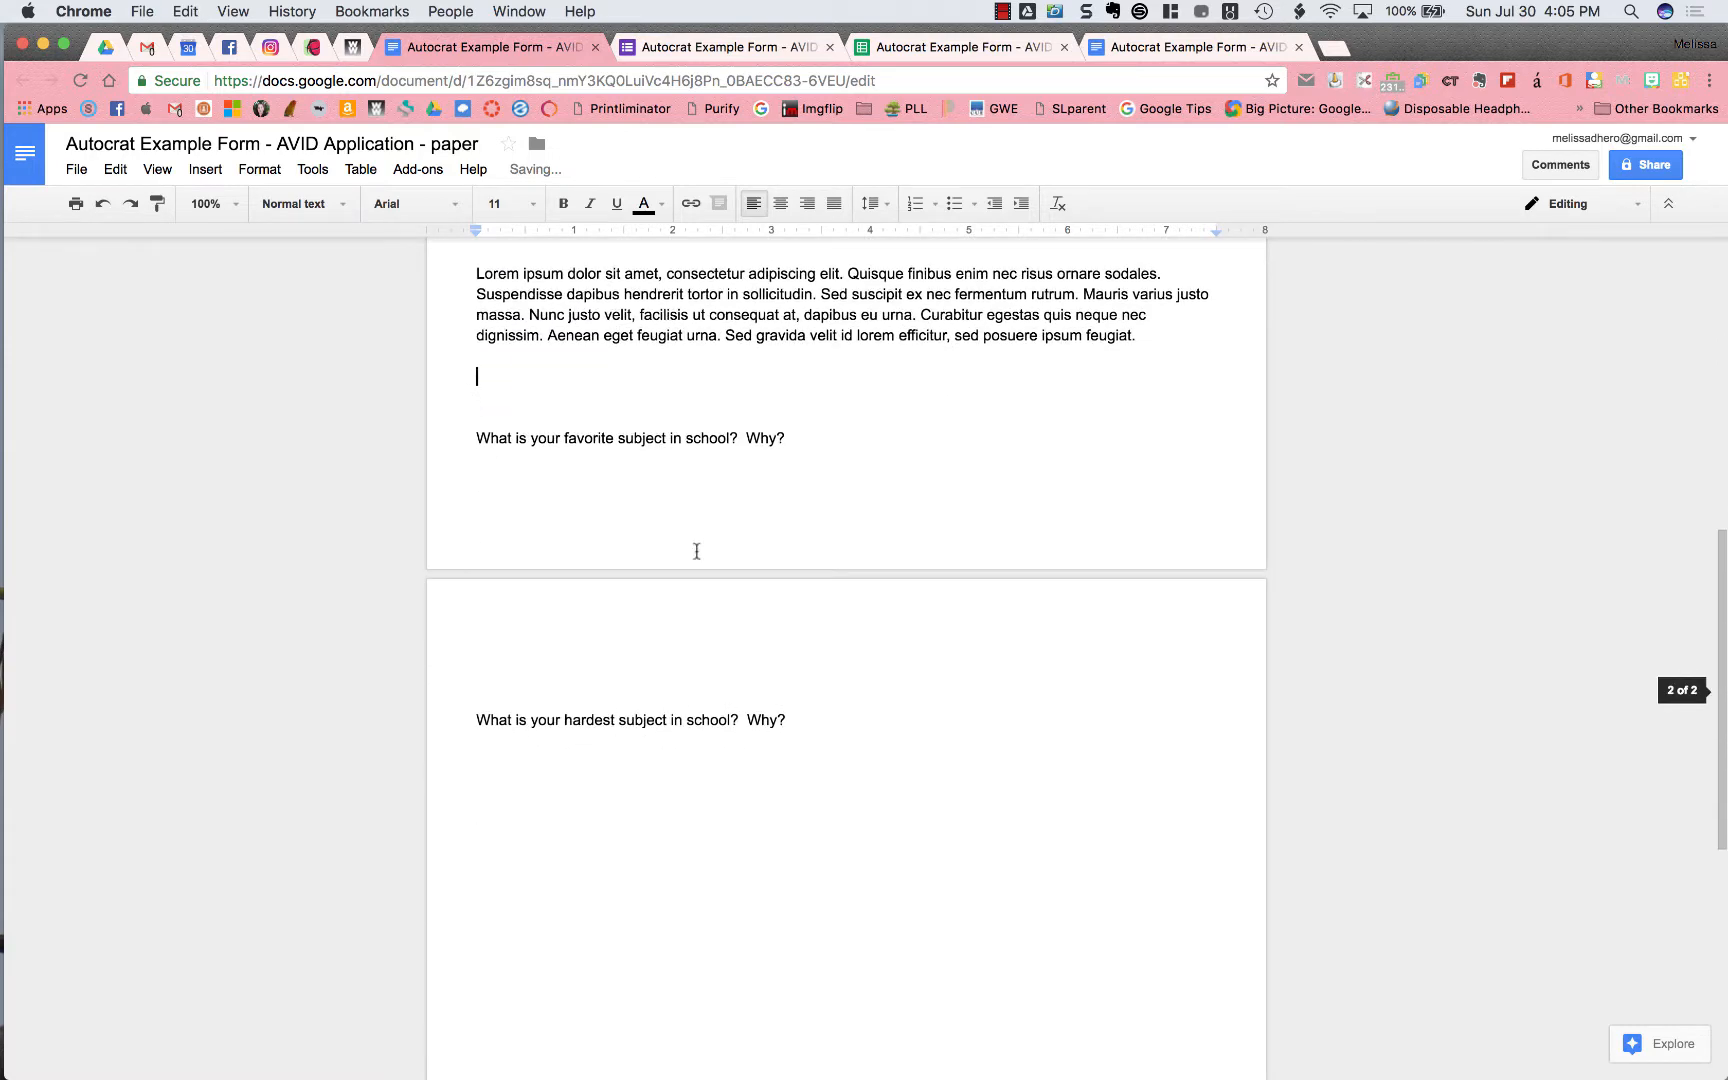
scroll(733, 685, up, 6)
scroll(733, 687, up, 8)
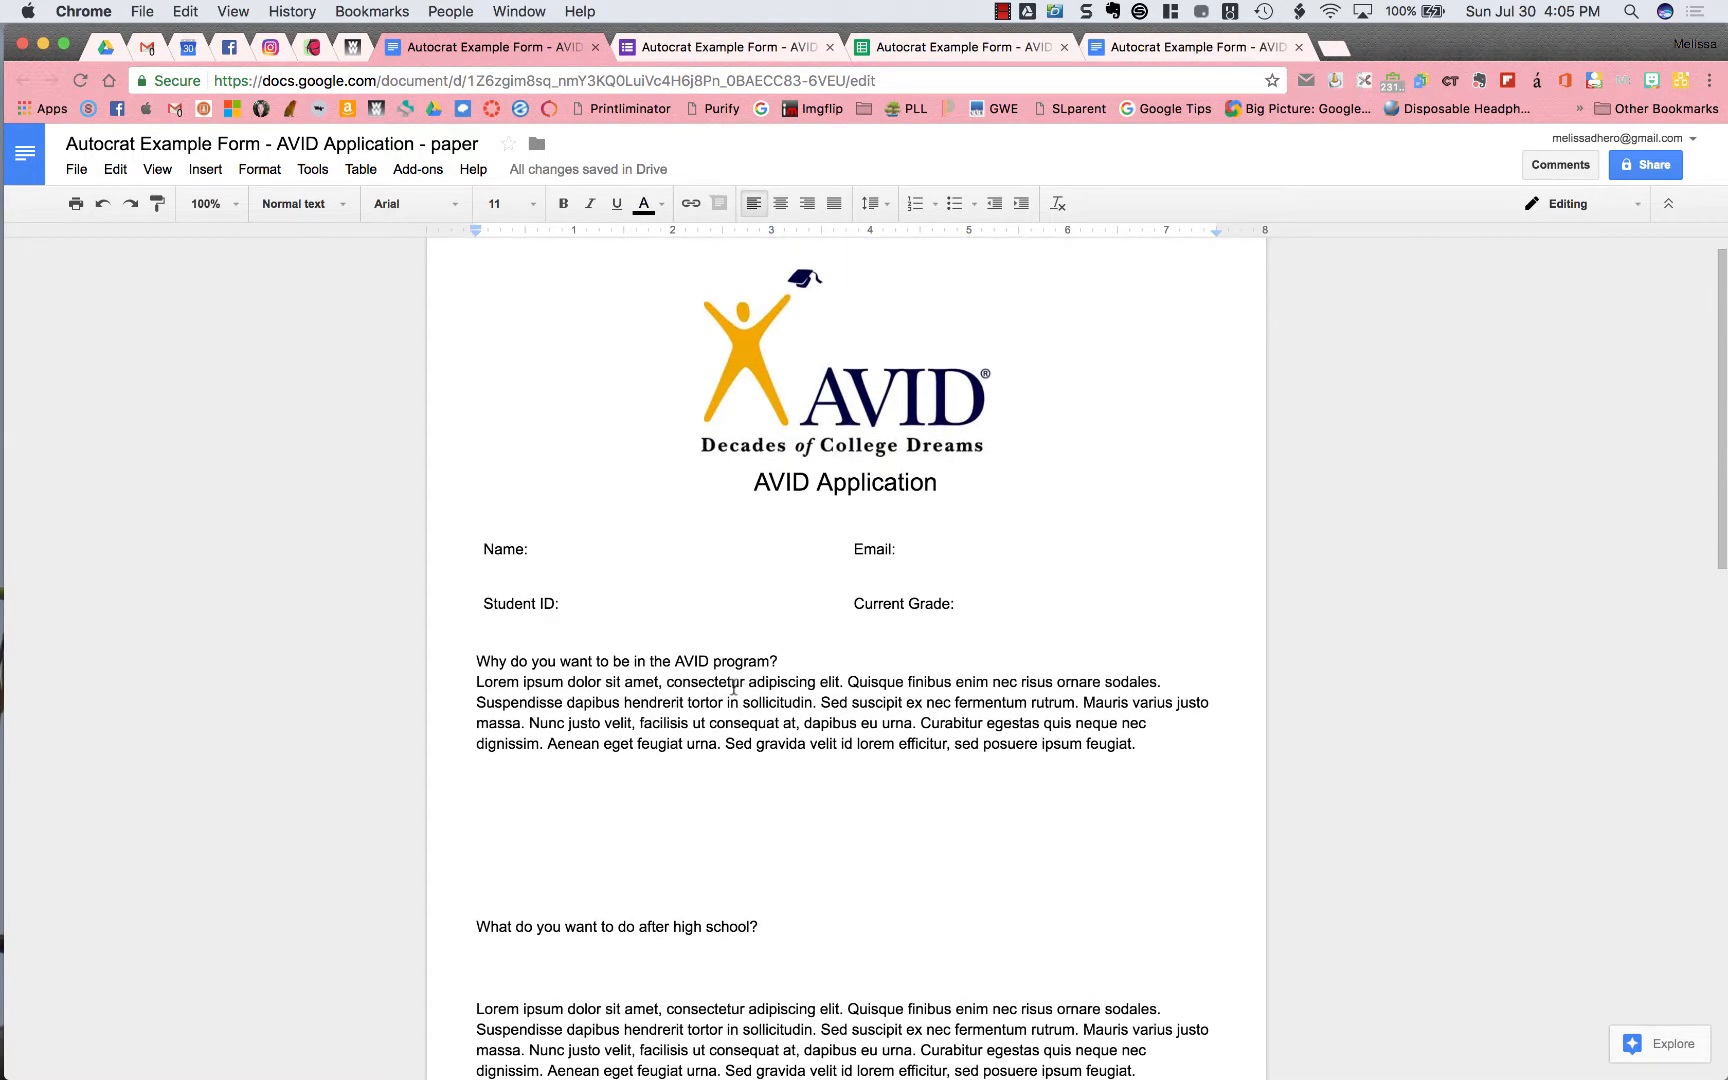
click(735, 50)
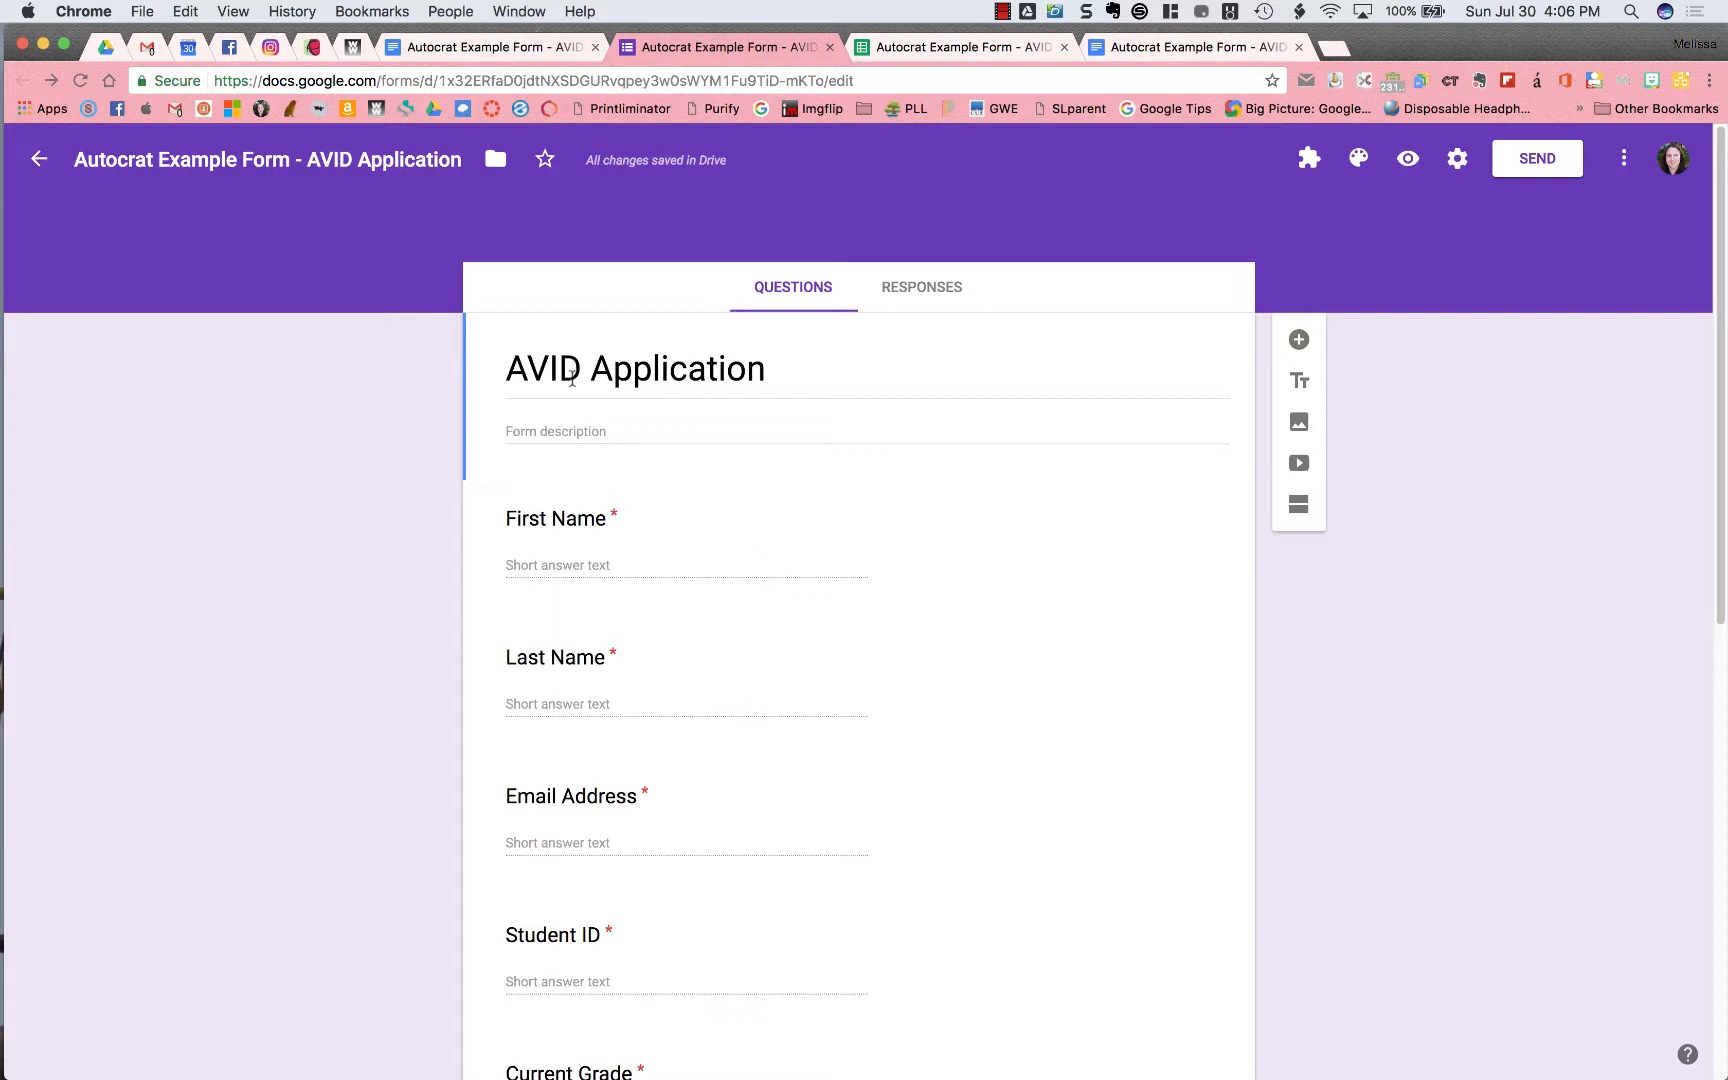
Scroll through the AVID Application questions, then view its Responses page showing 0 responses
scroll(620, 615, down, 5)
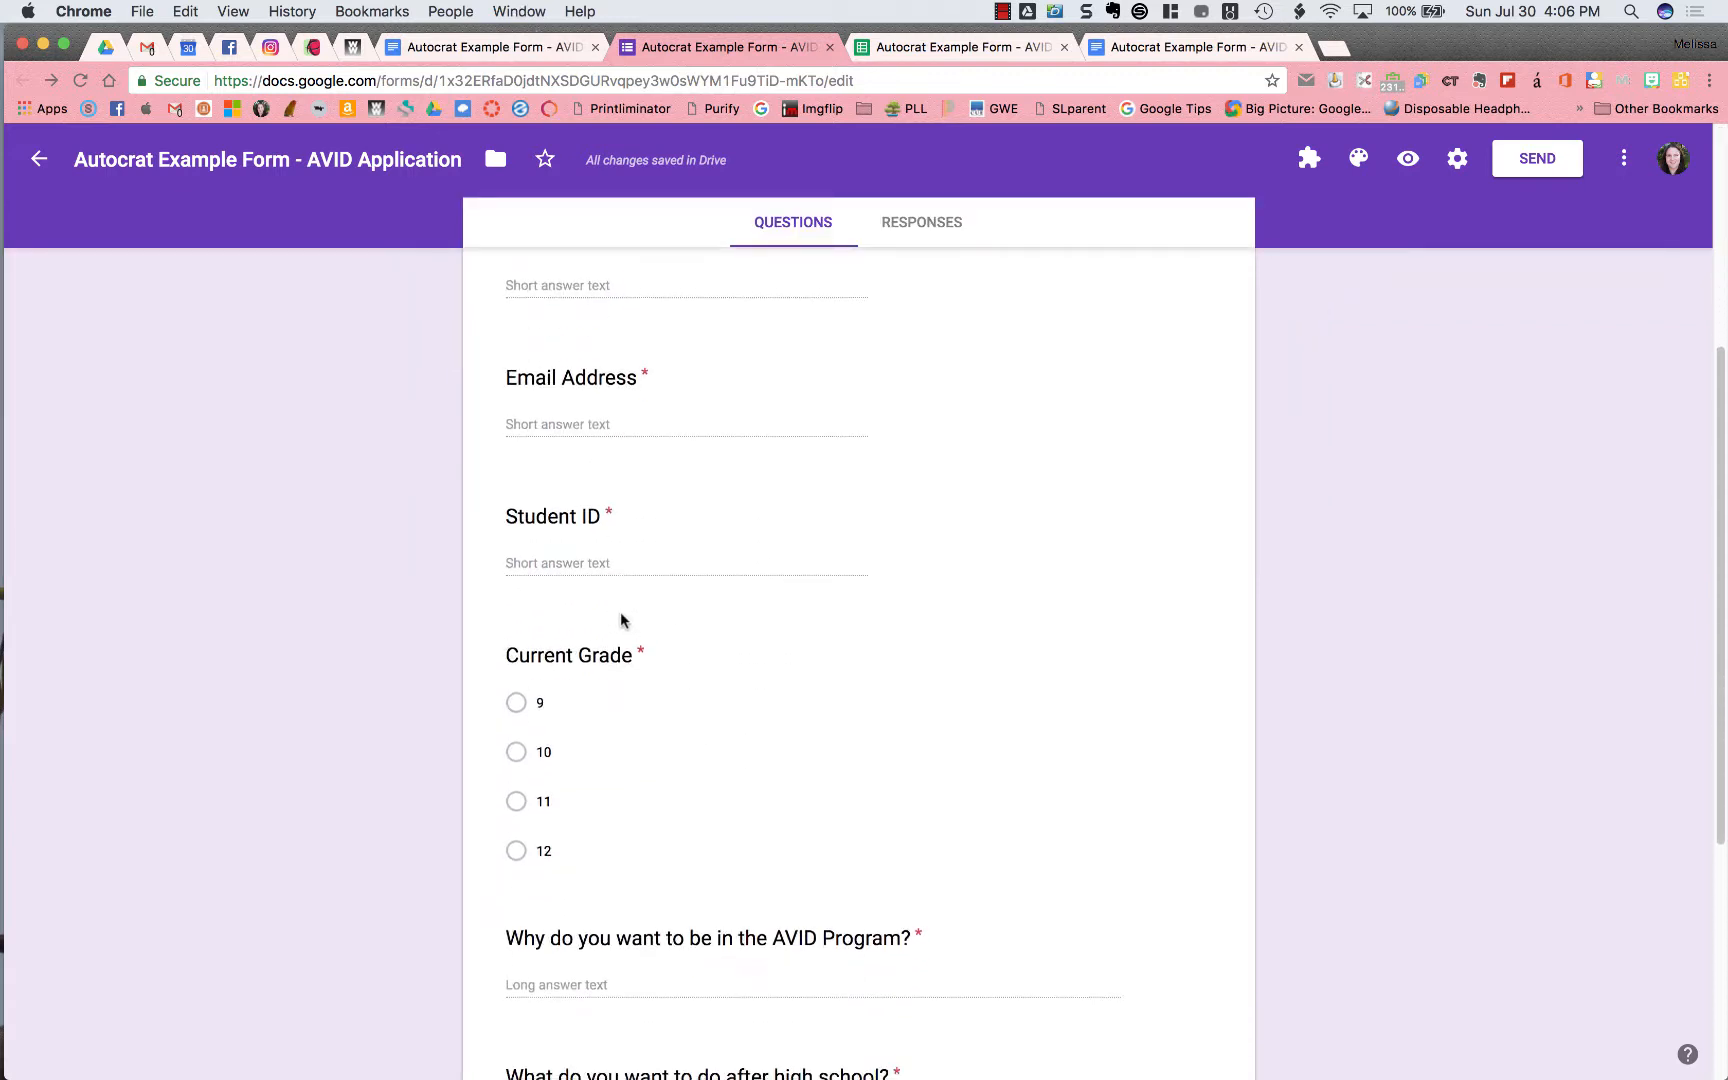
scroll(620, 615, down, 4)
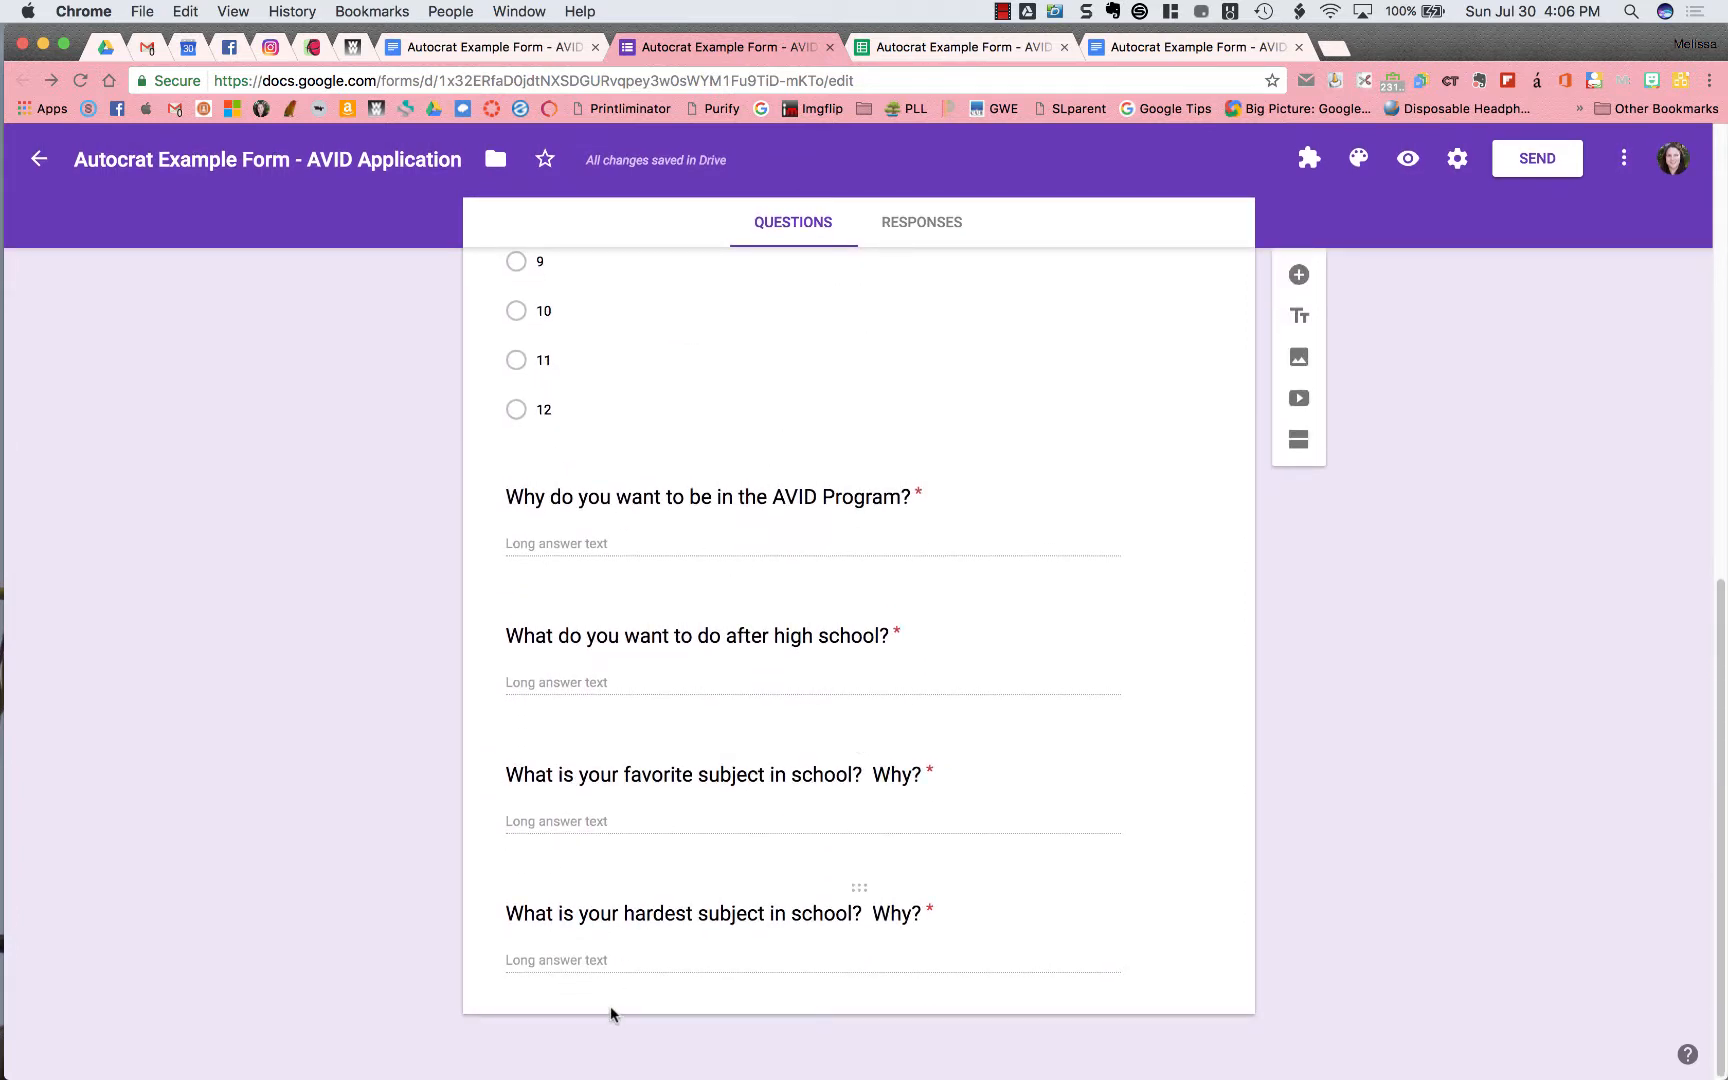
scroll(697, 671, up, 4)
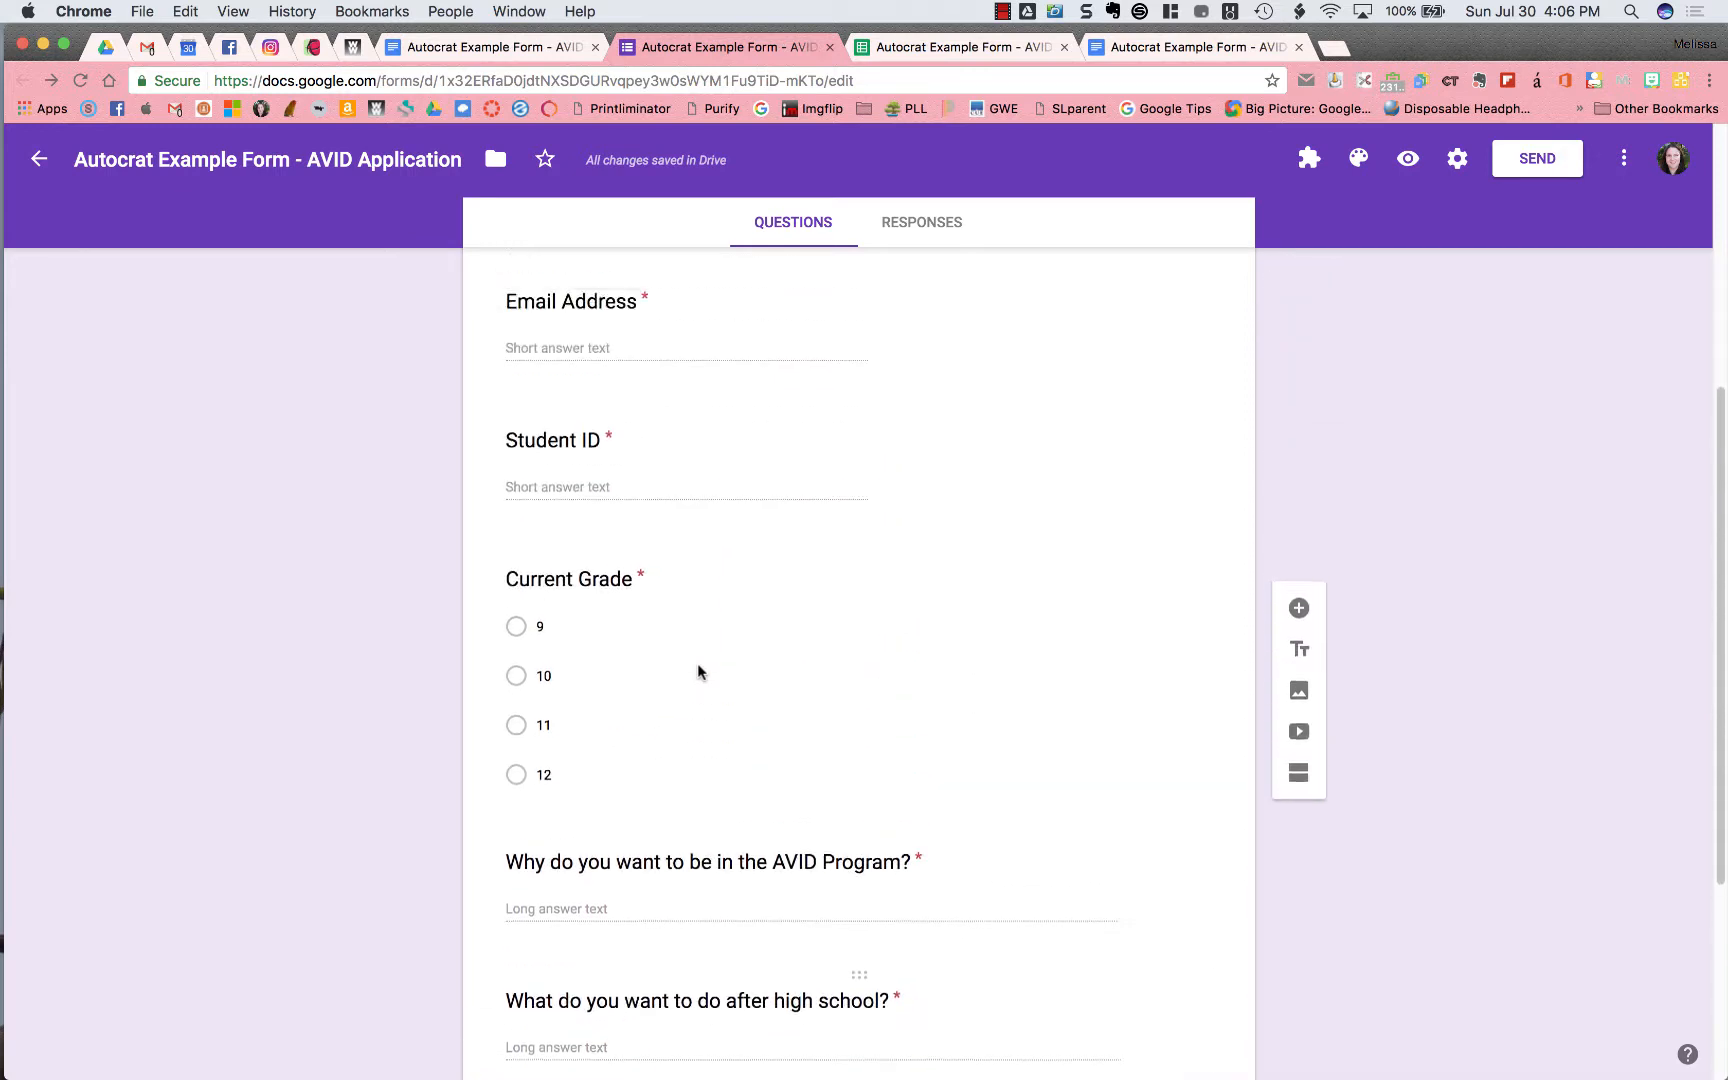
scroll(698, 668, up, 5)
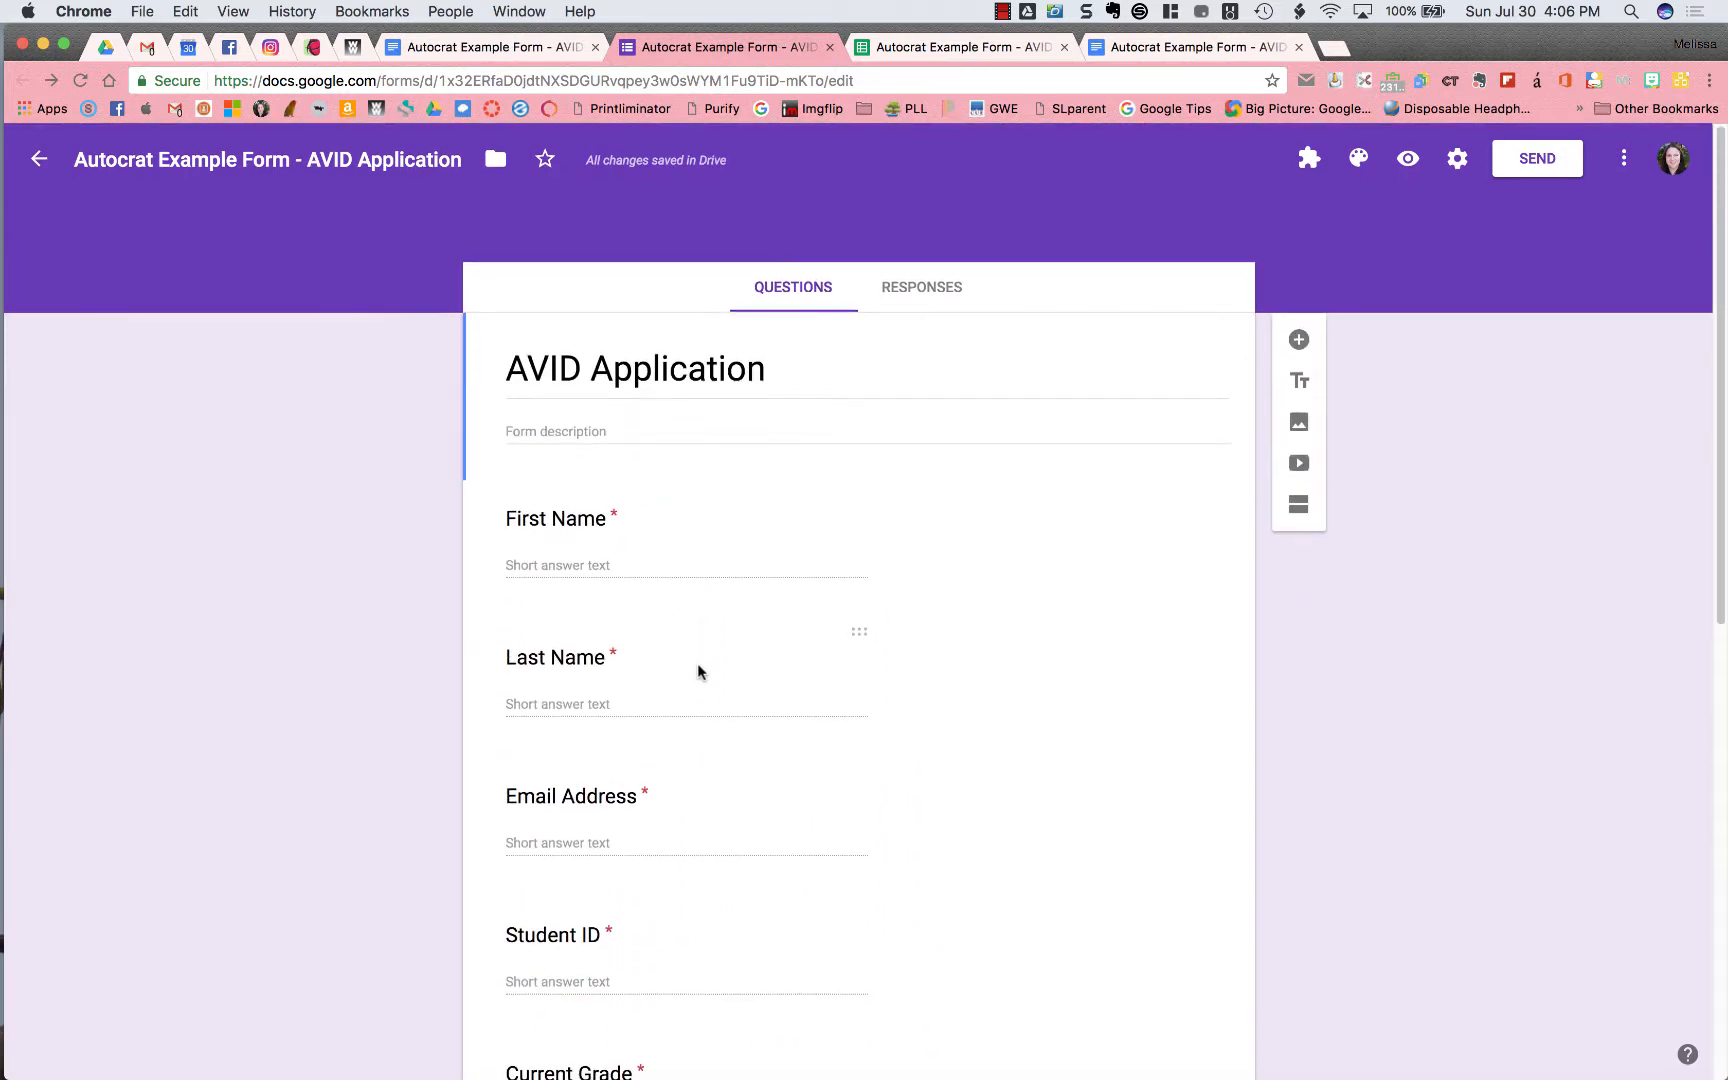
click(932, 297)
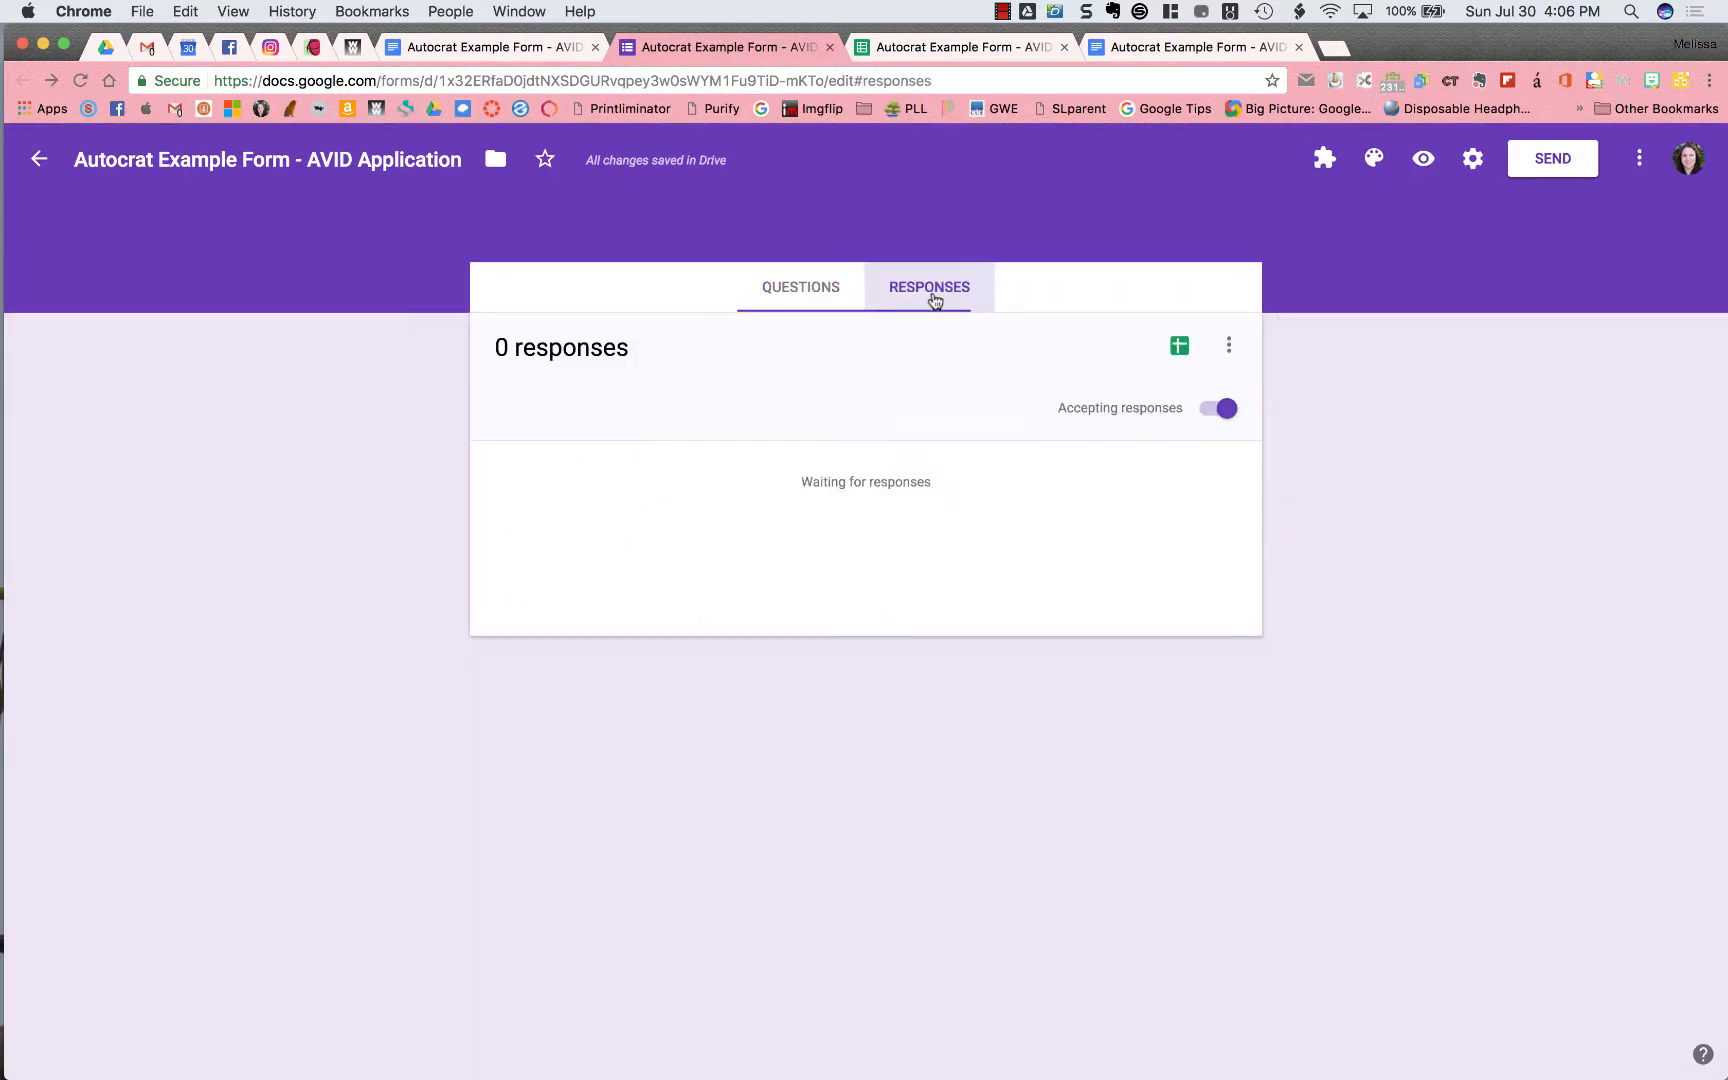
Open the linked responses spreadsheet and point out the First Name, Last Name, Email Address and long-answer columns
click(1180, 347)
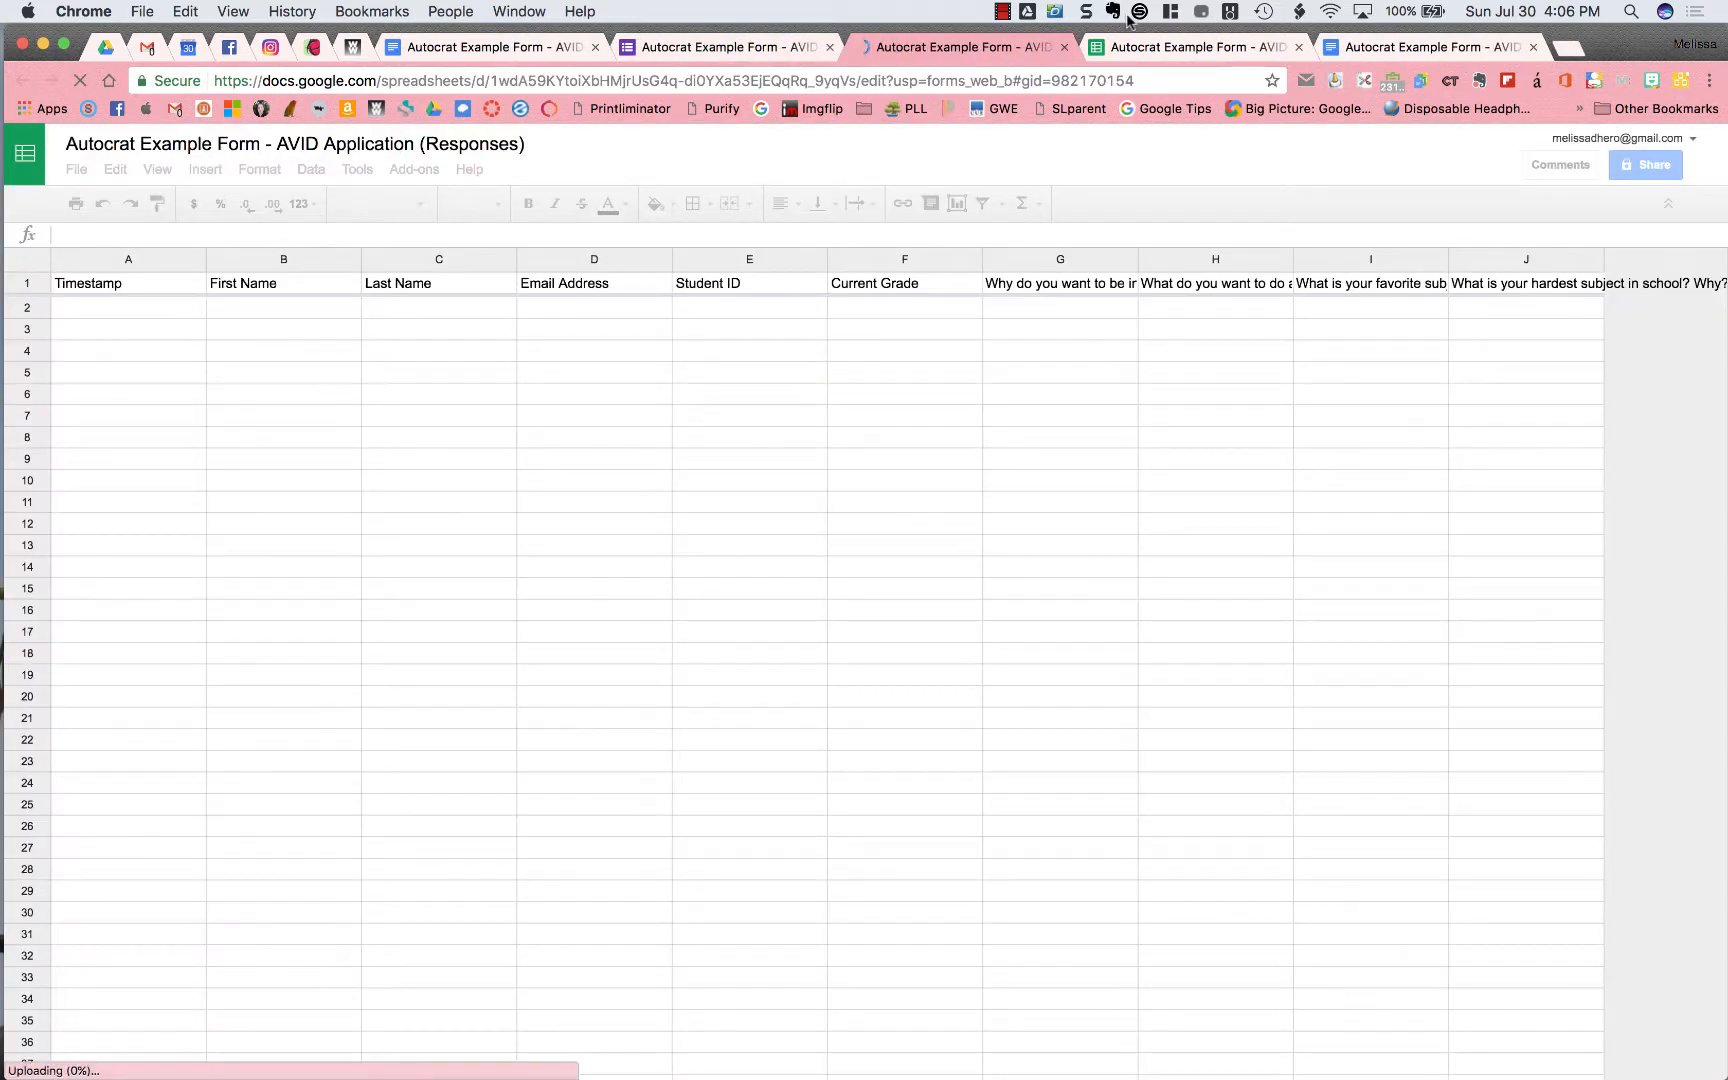
click(1297, 47)
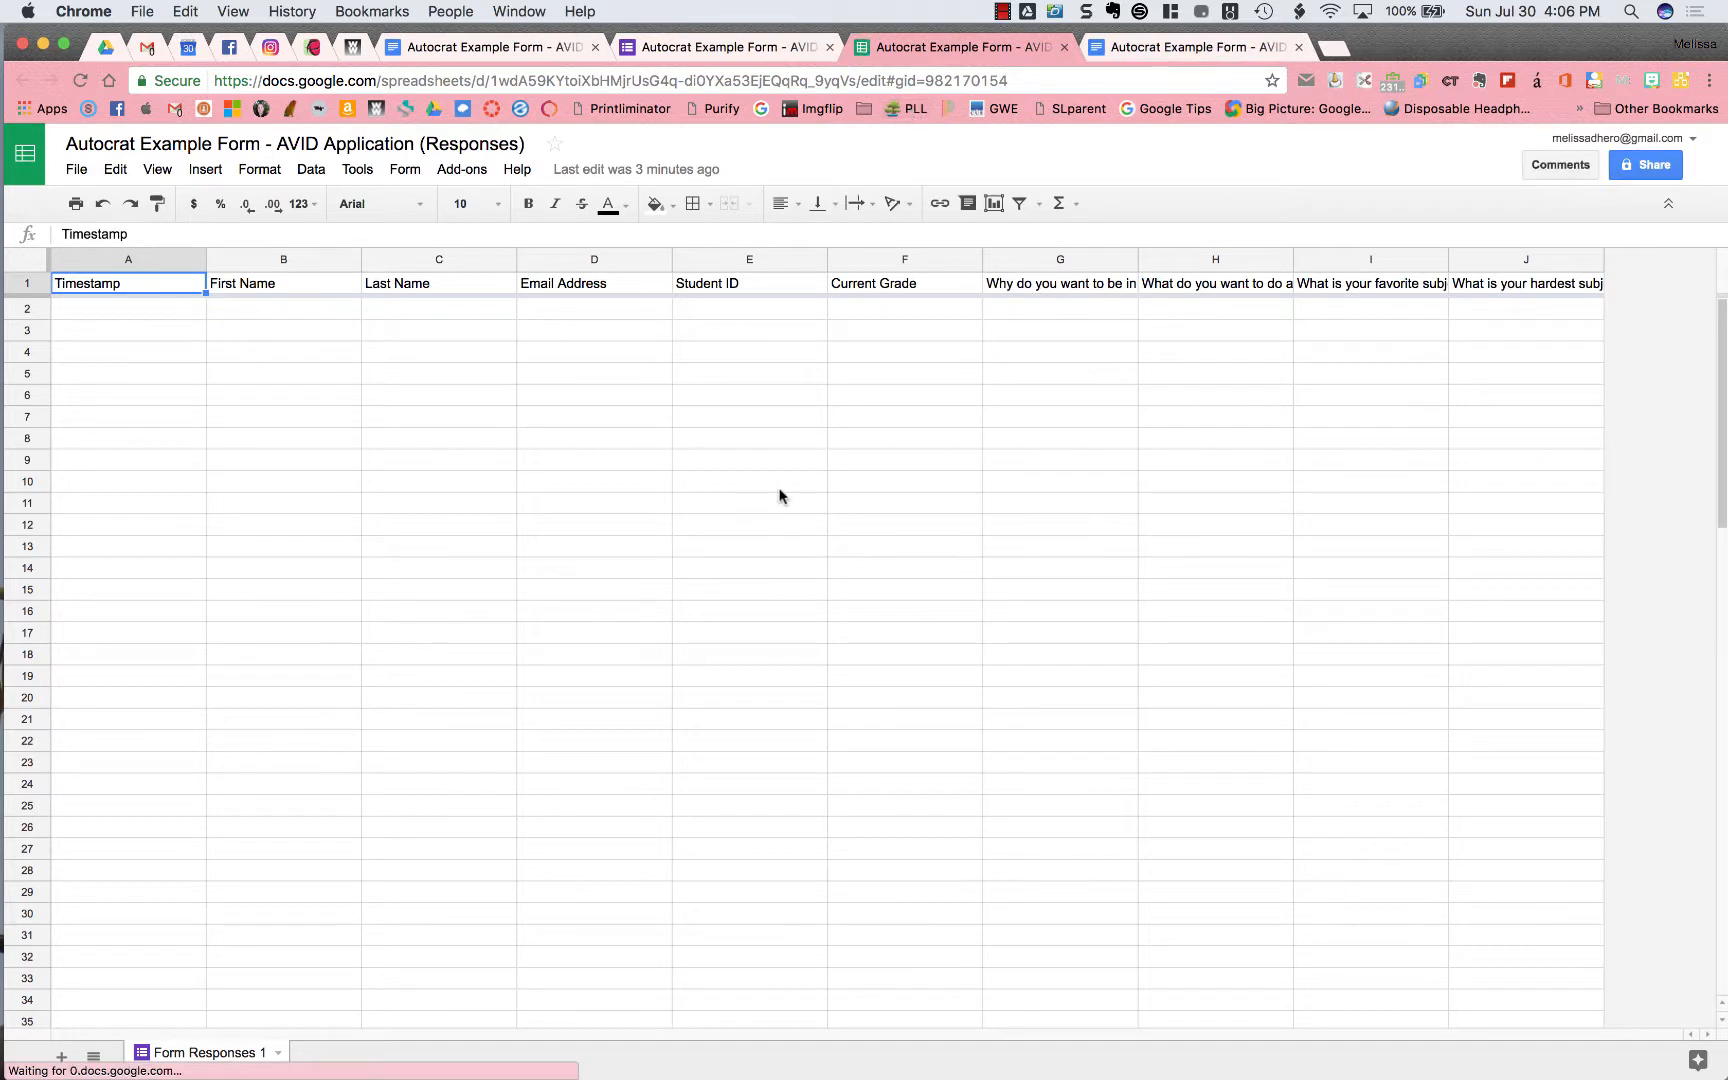
click(285, 312)
click(396, 312)
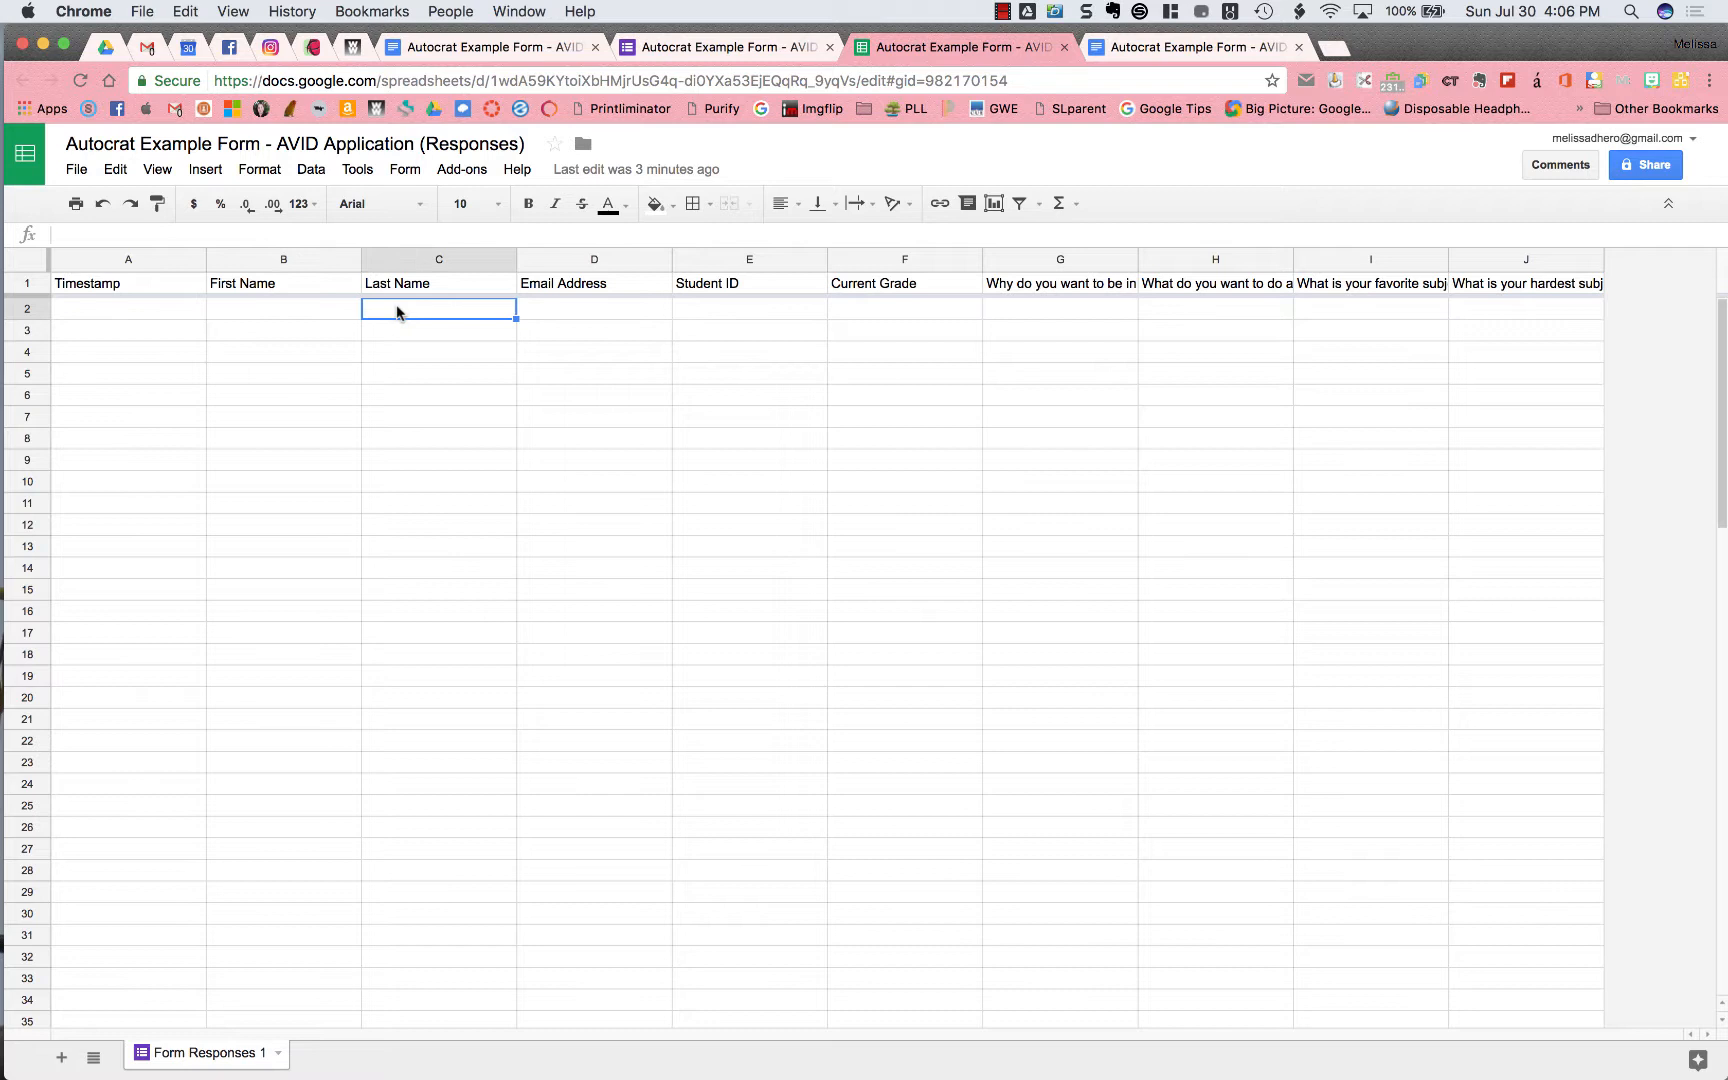
click(575, 320)
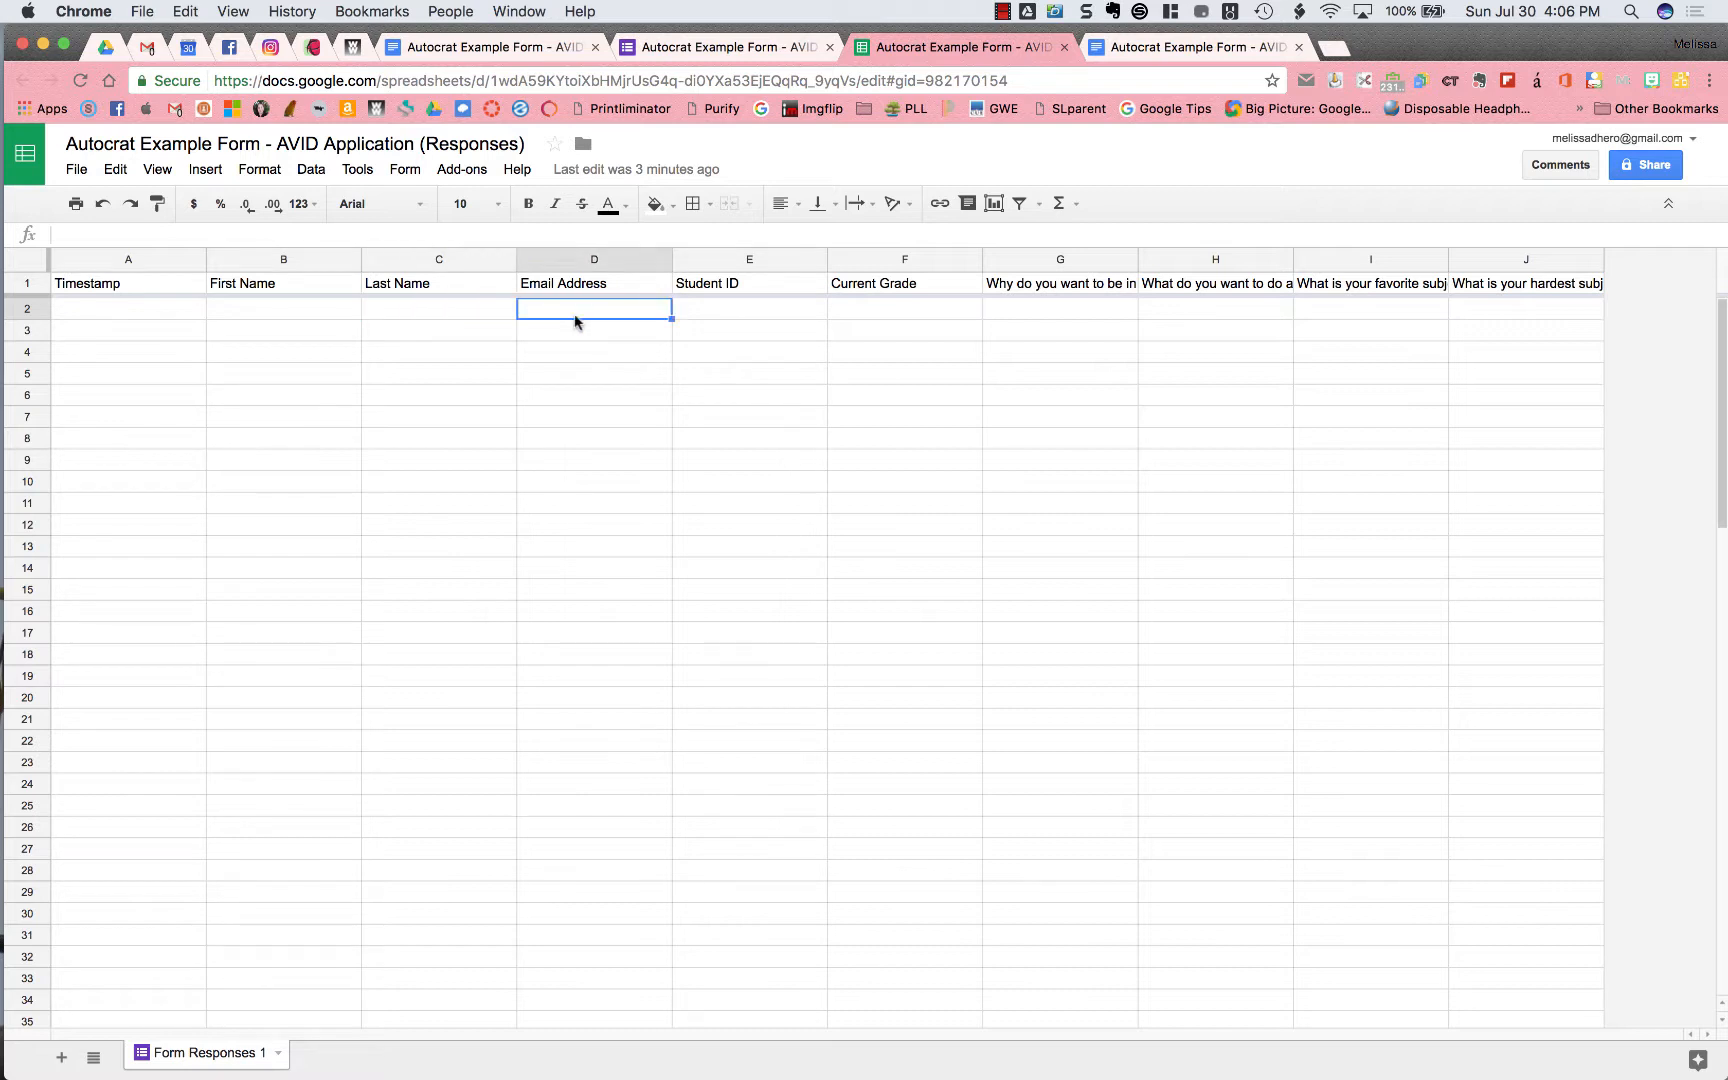
click(1068, 313)
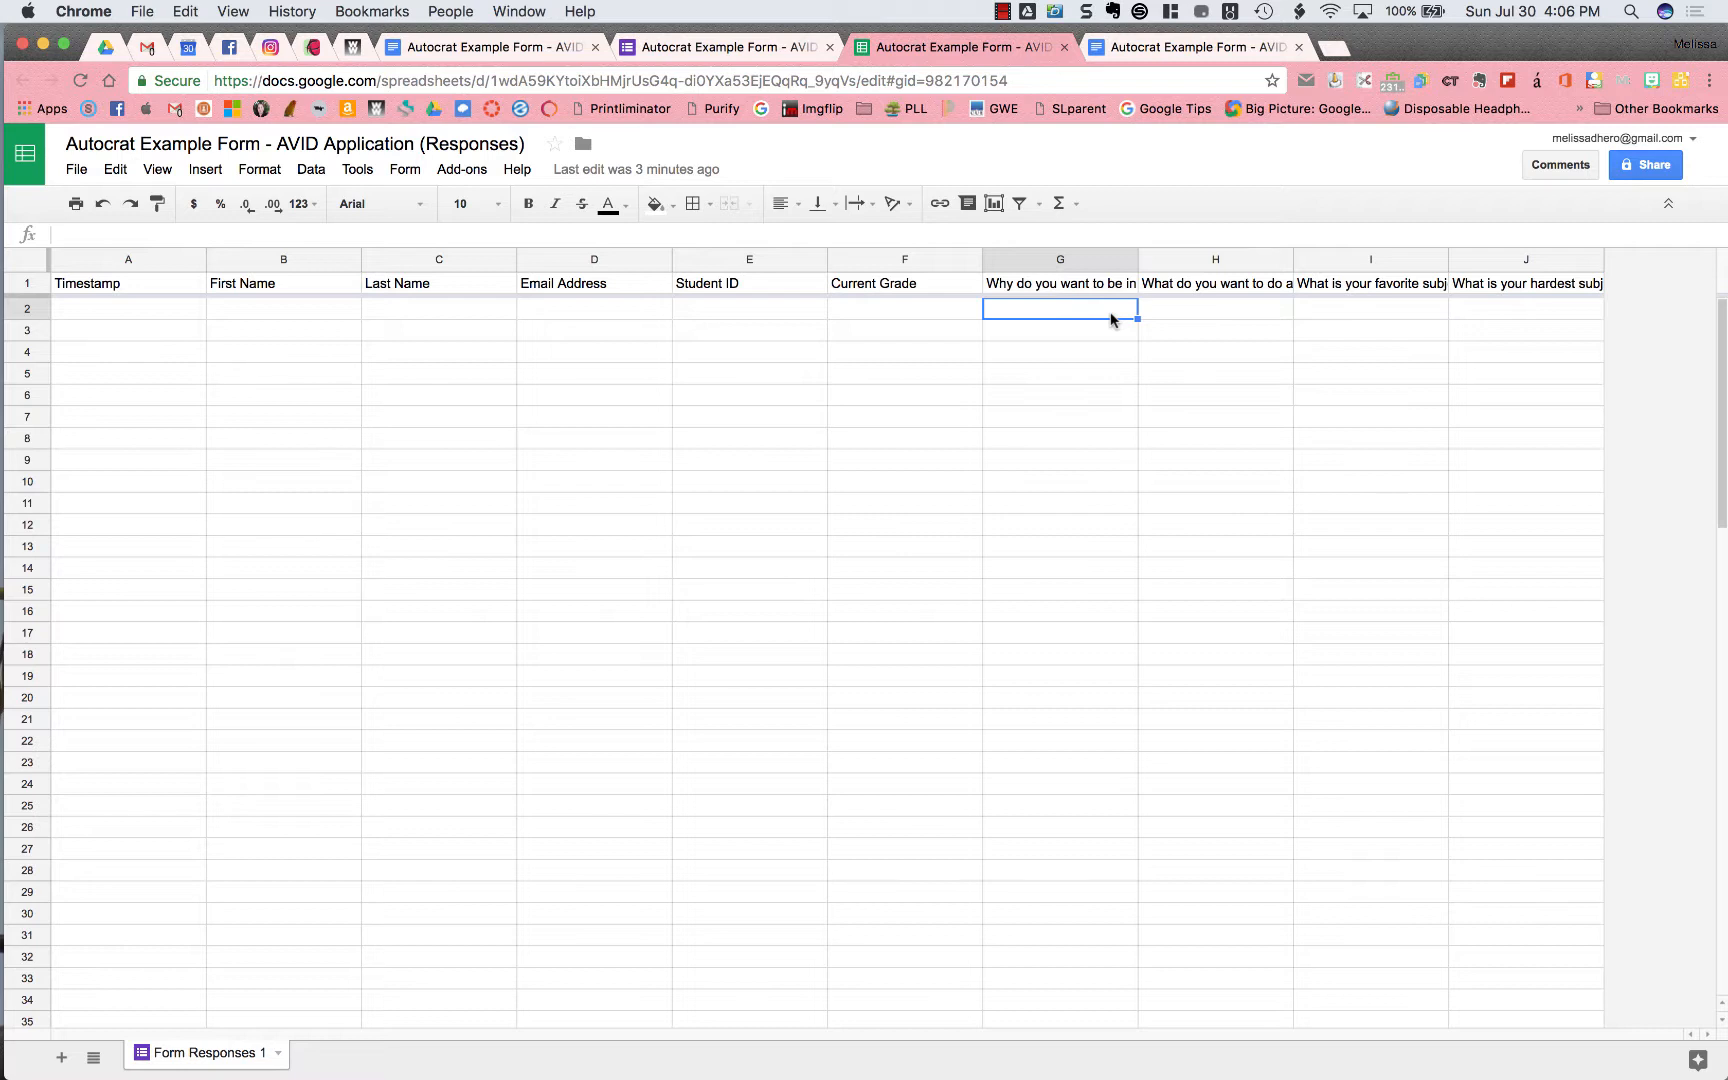
Widen column G to reveal its full question, undo it, and return to the form's responses
drag(1138, 260, 1474, 266)
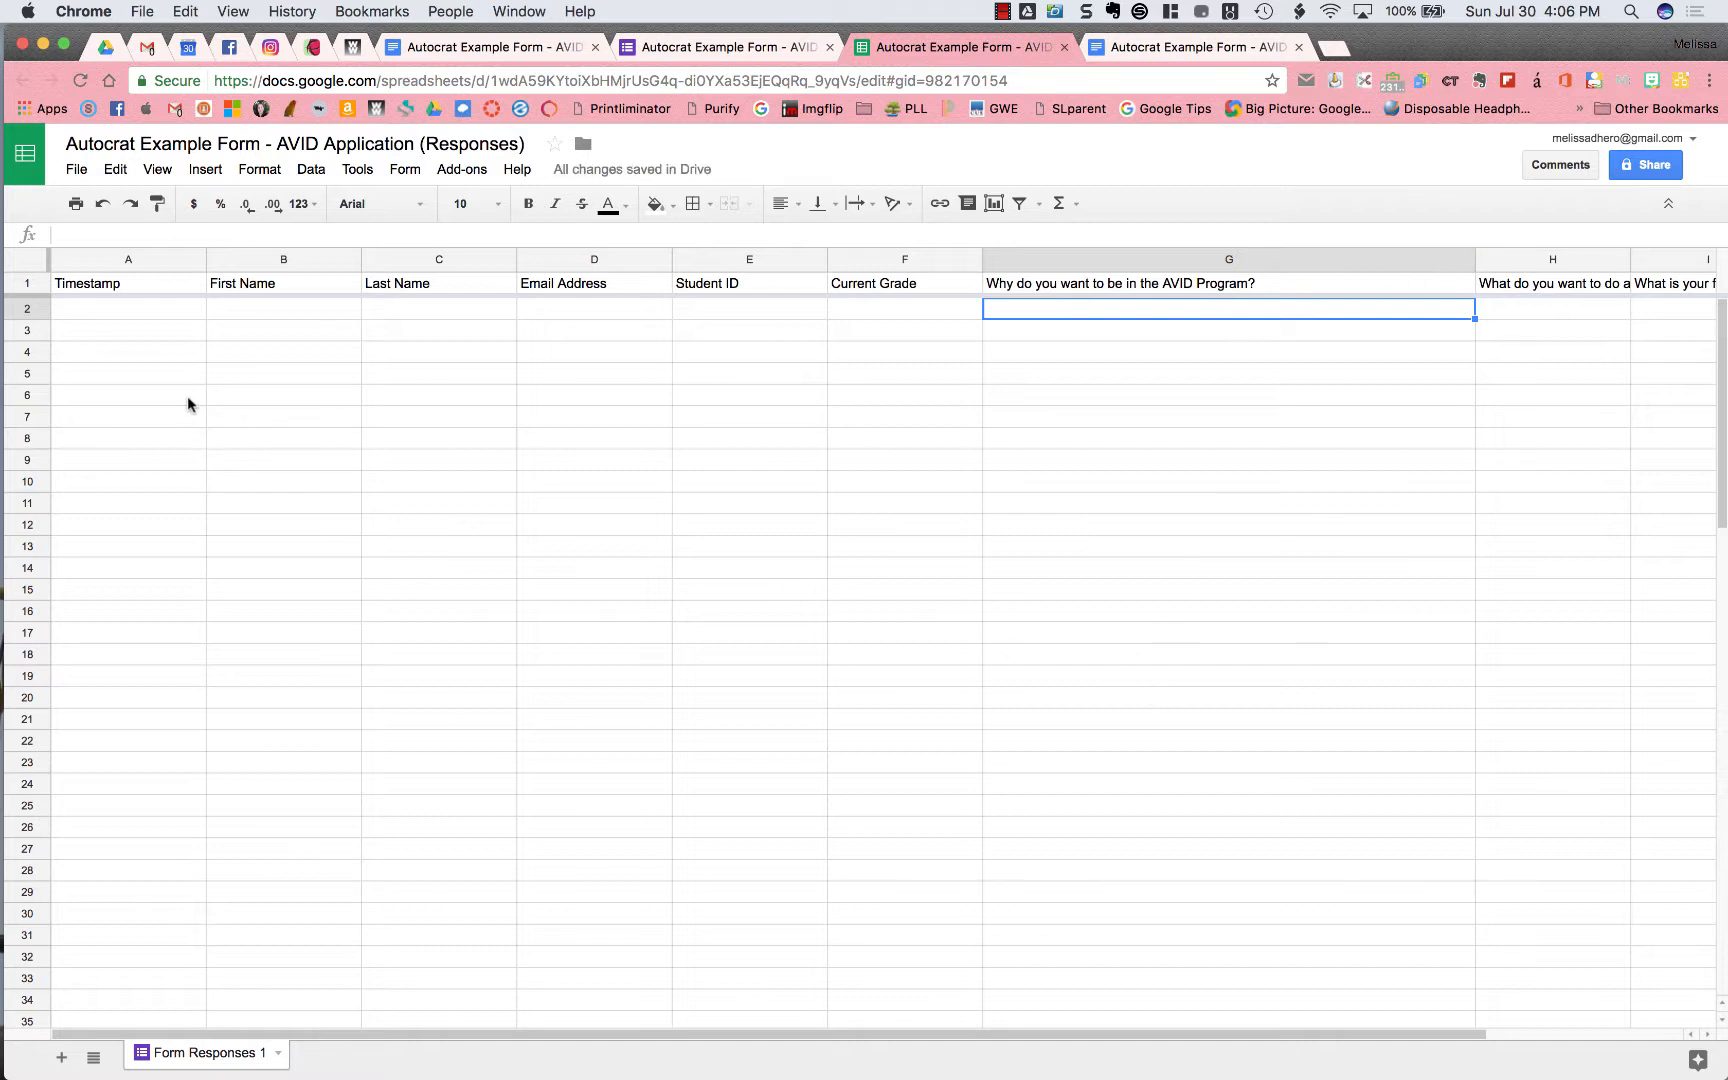
click(110, 219)
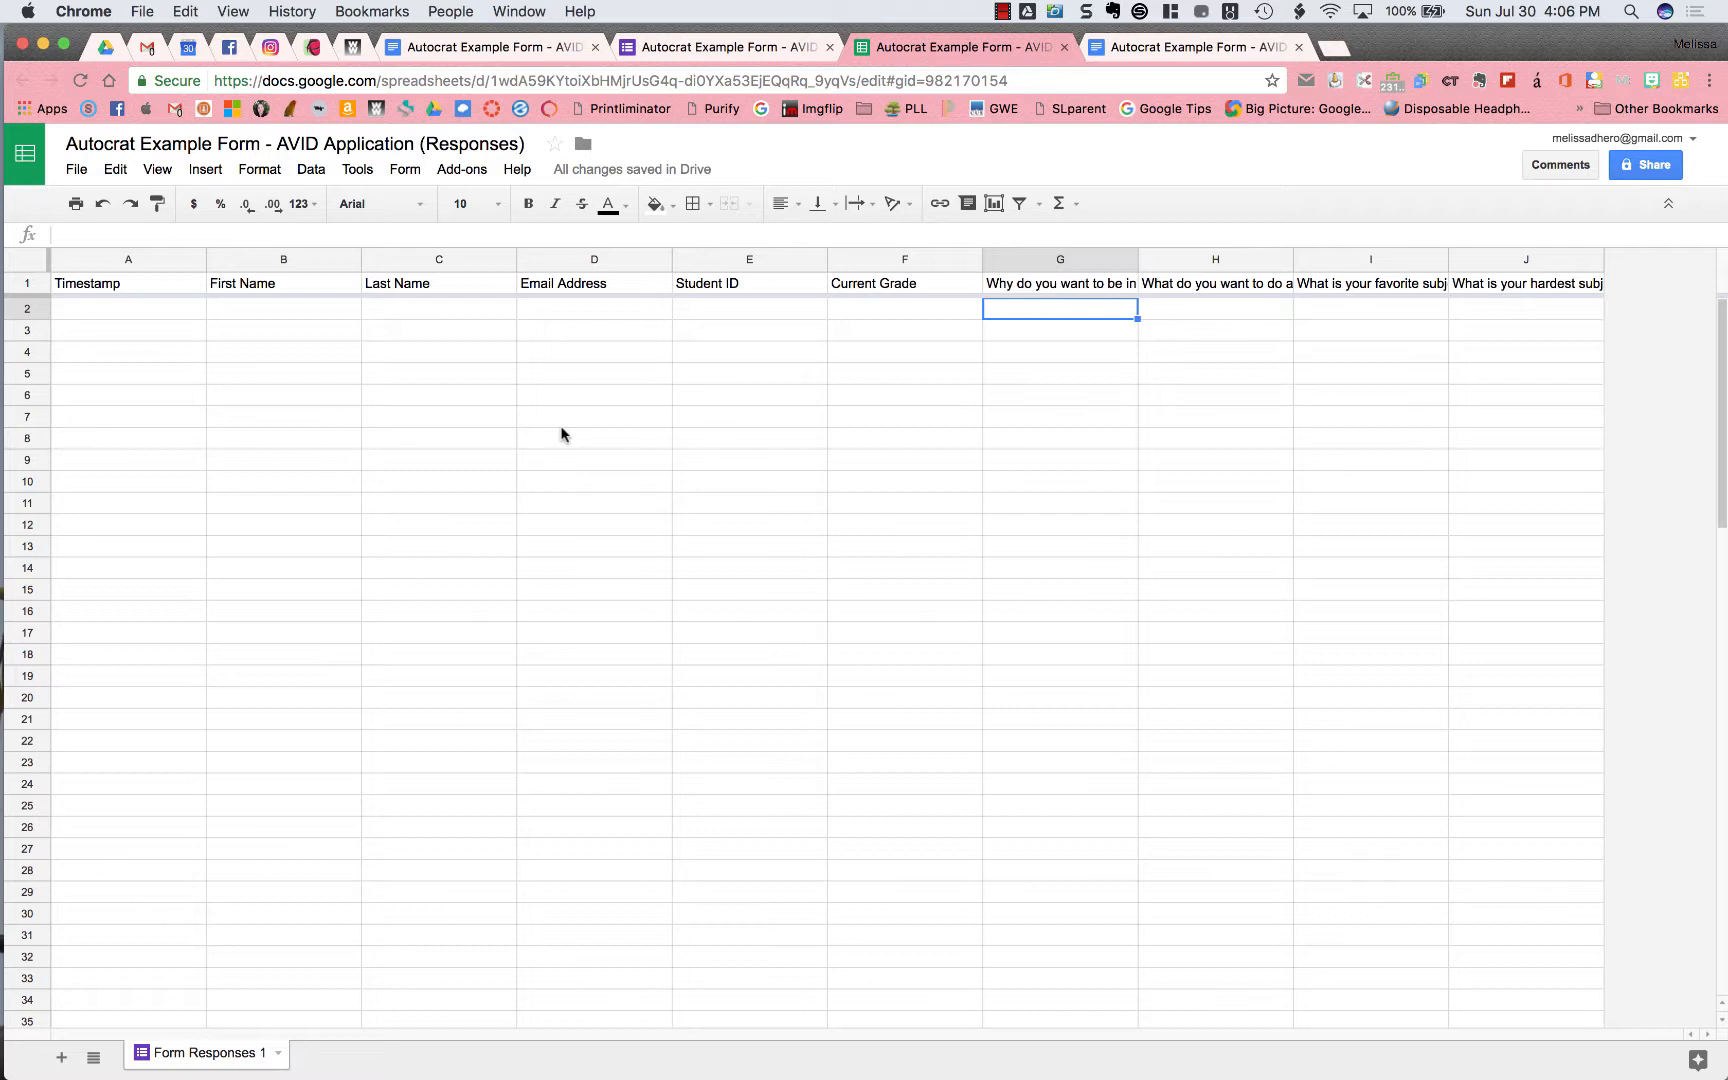
click(745, 52)
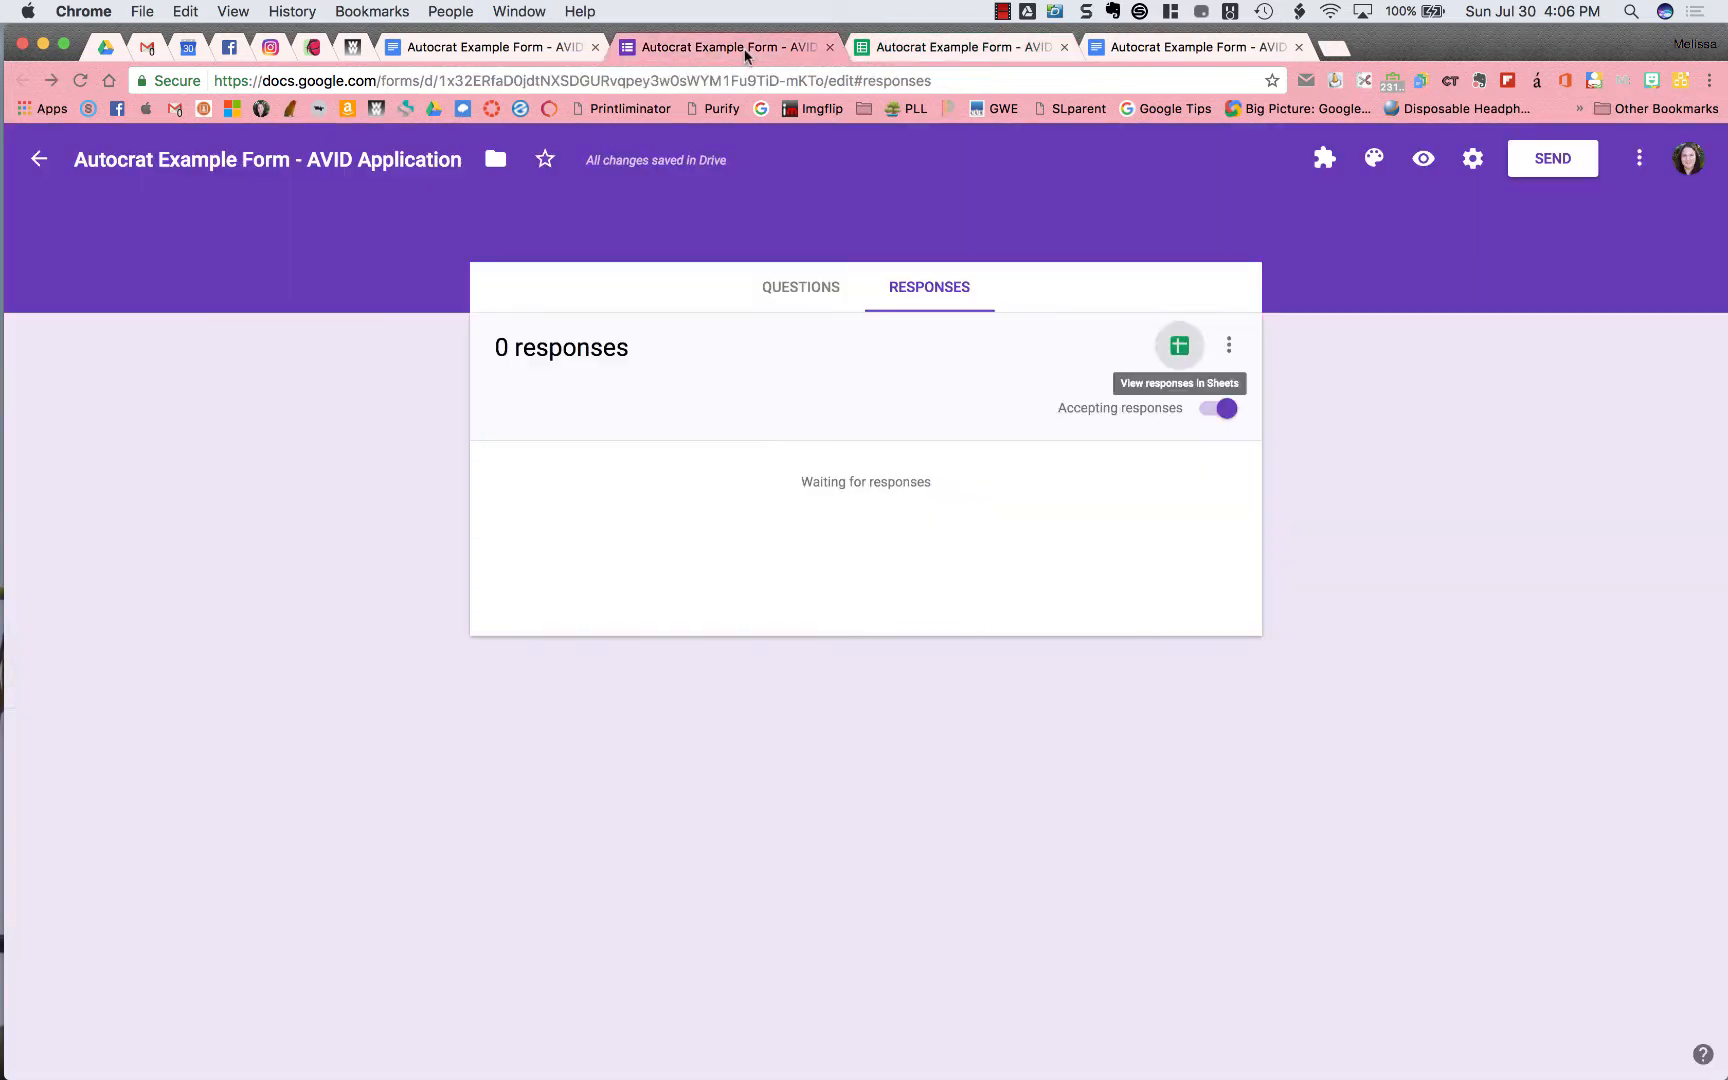
Return to the form's questions, then view the responses spreadsheet and the 'AVID Application - w/ Autocrat' template
click(791, 290)
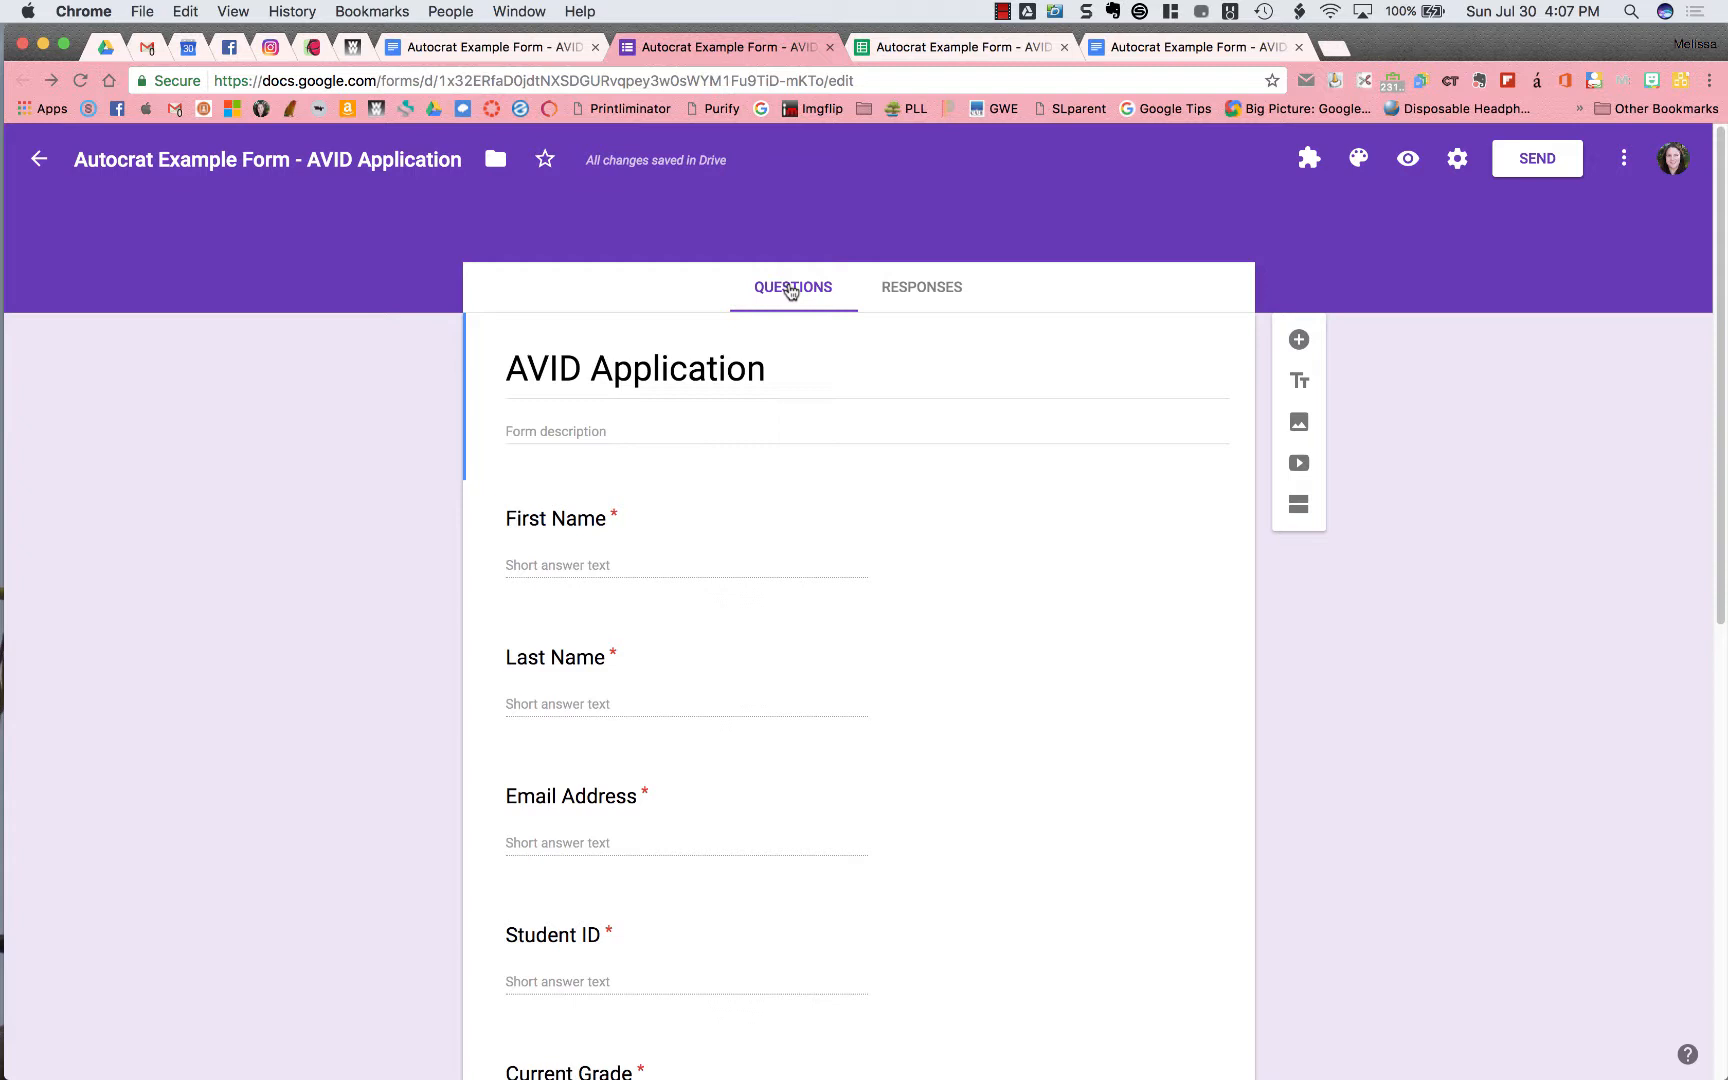
click(905, 47)
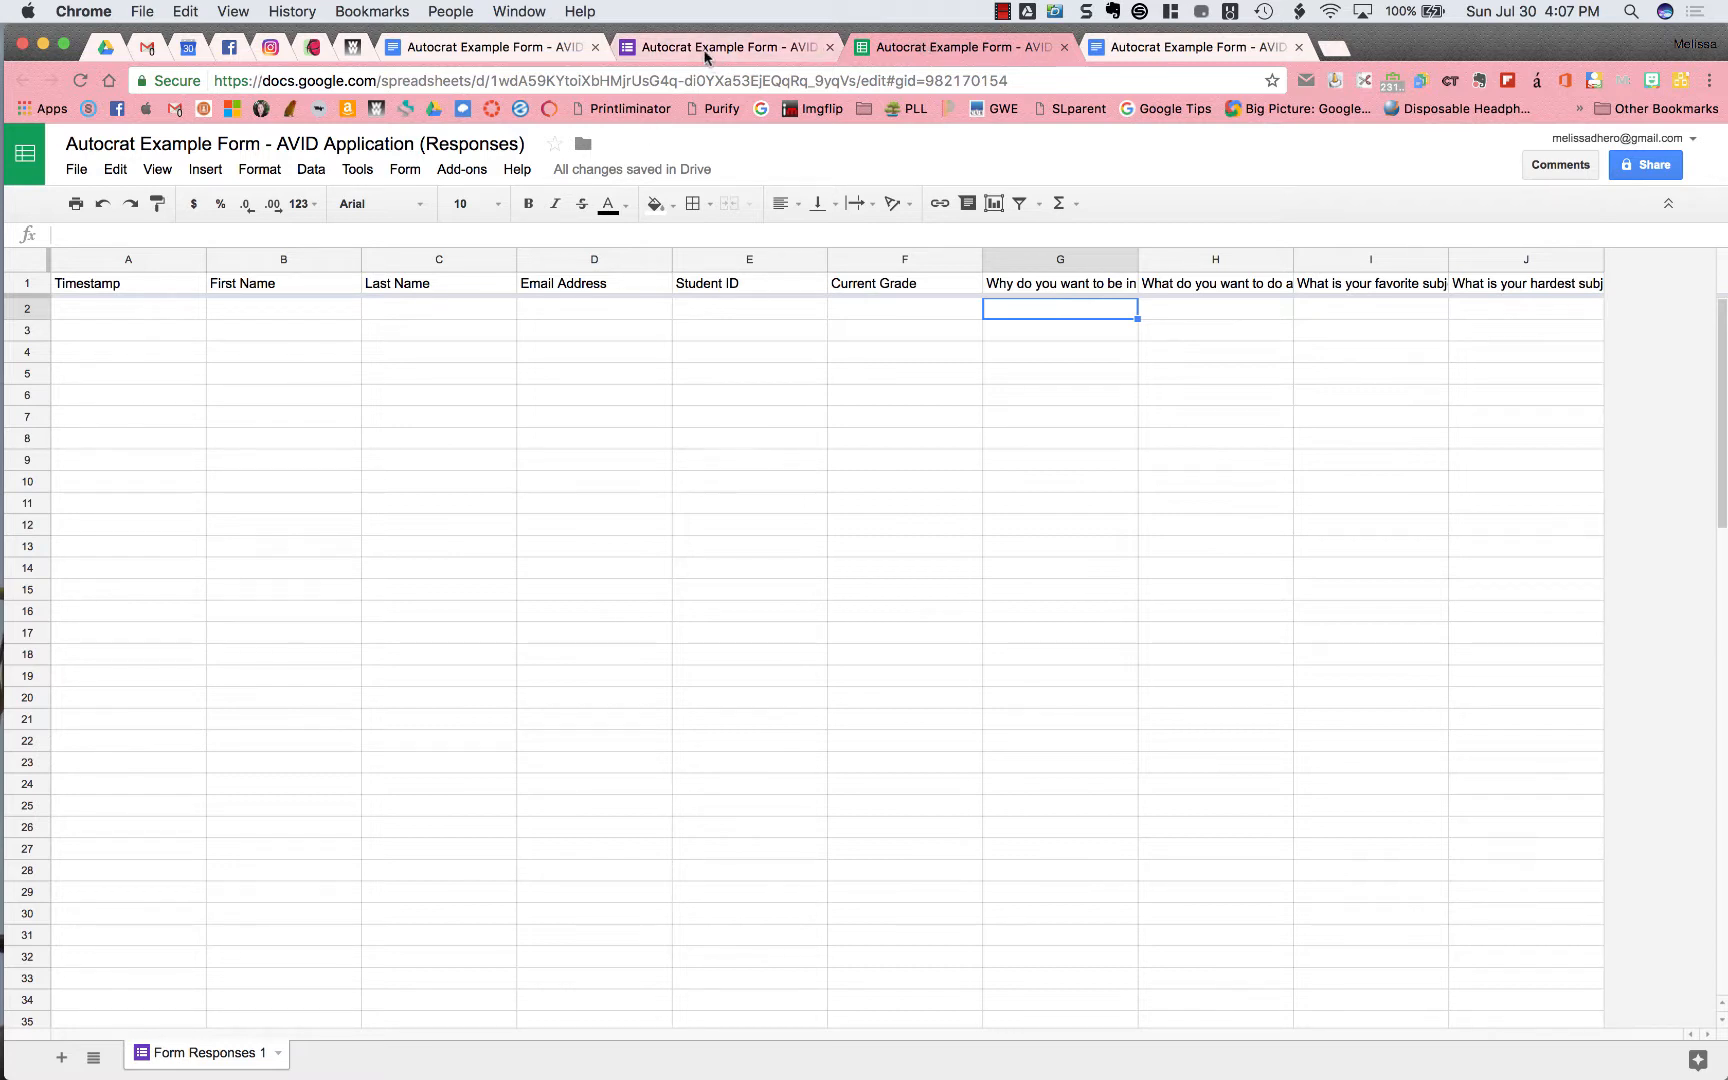
click(1162, 50)
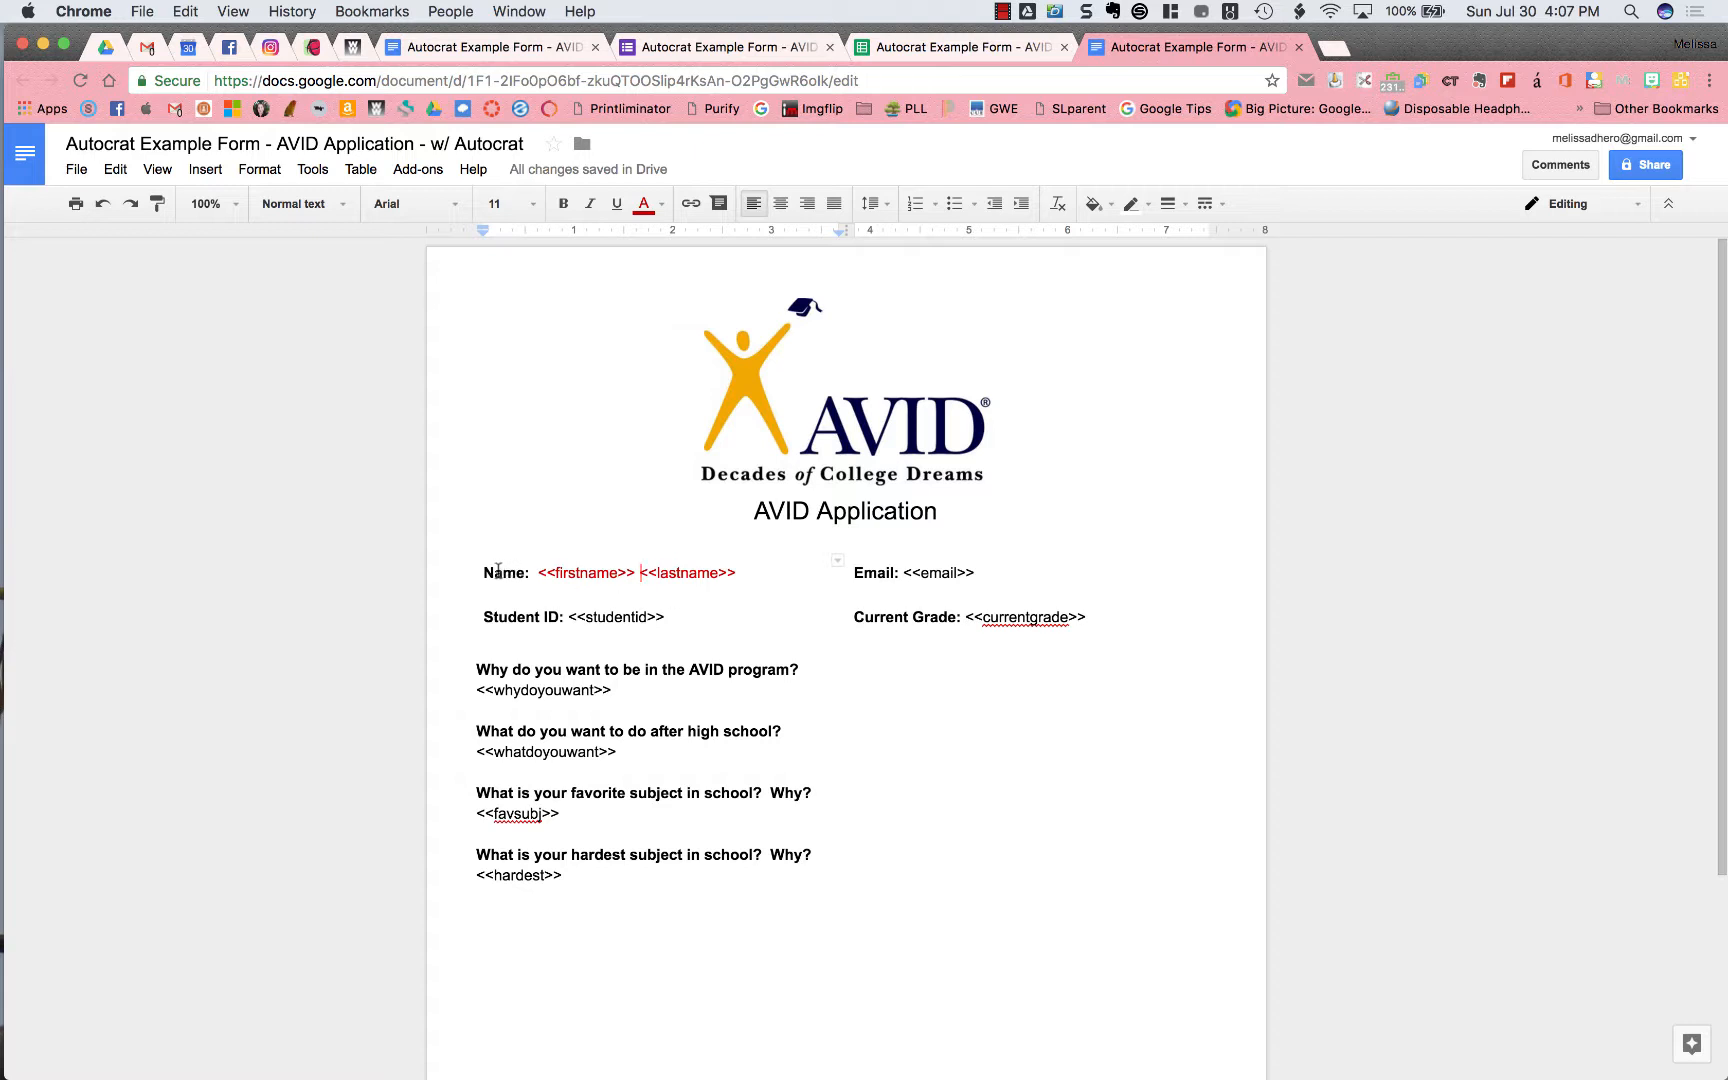
Highlight the <<firstname>> merge tag on the template's Name line, then return to the form
click(498, 572)
mouse_move(555, 572)
mouse_down()
mouse_move(638, 571)
mouse_move(537, 572)
mouse_up()
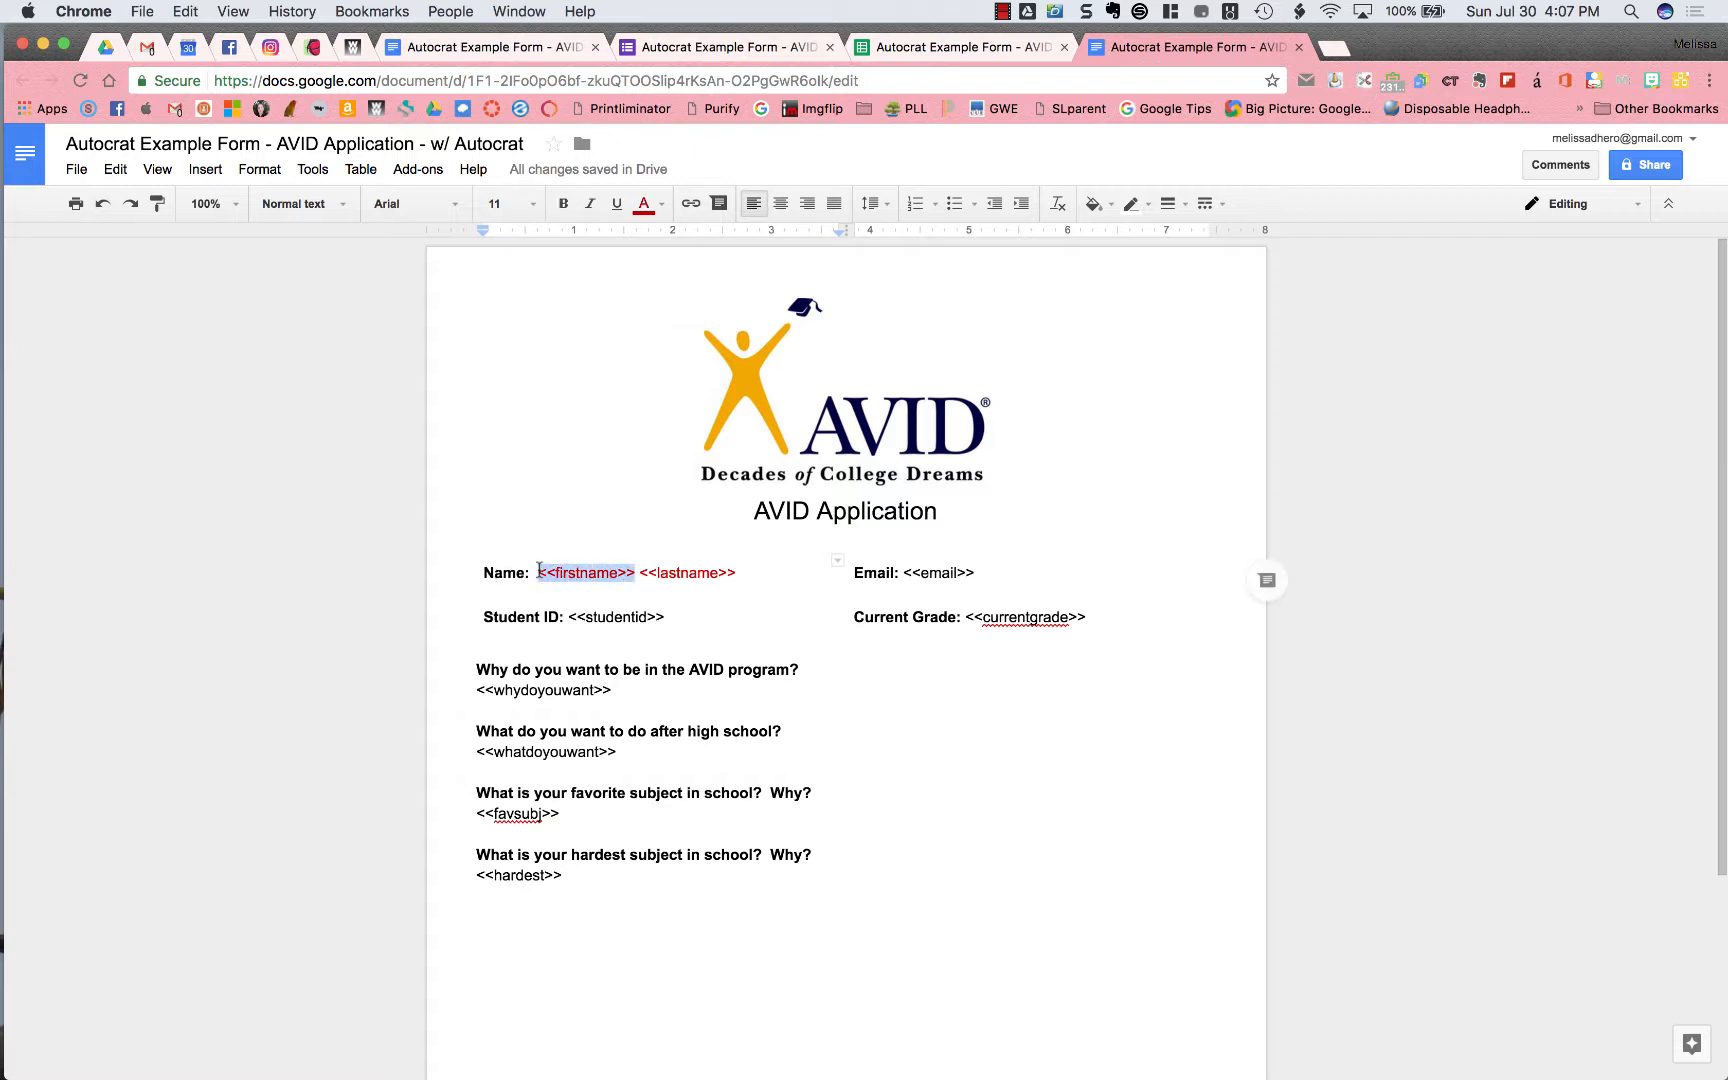
click(641, 572)
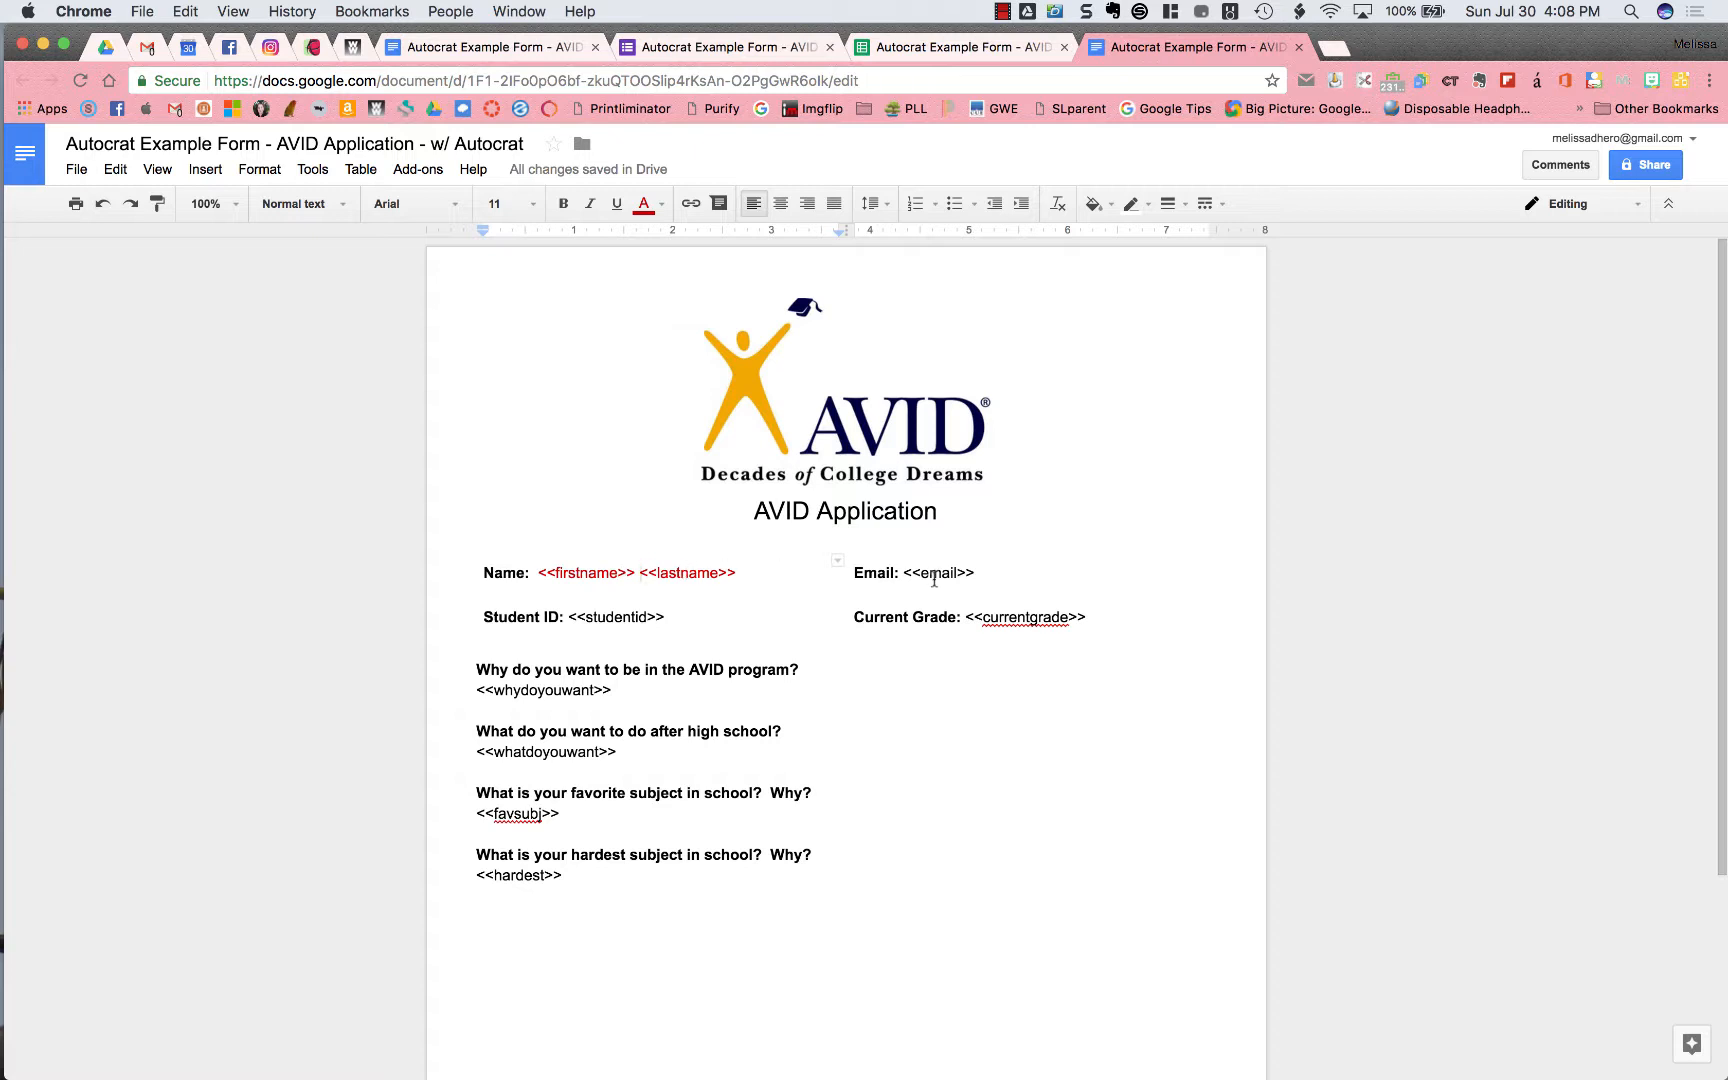
click(766, 52)
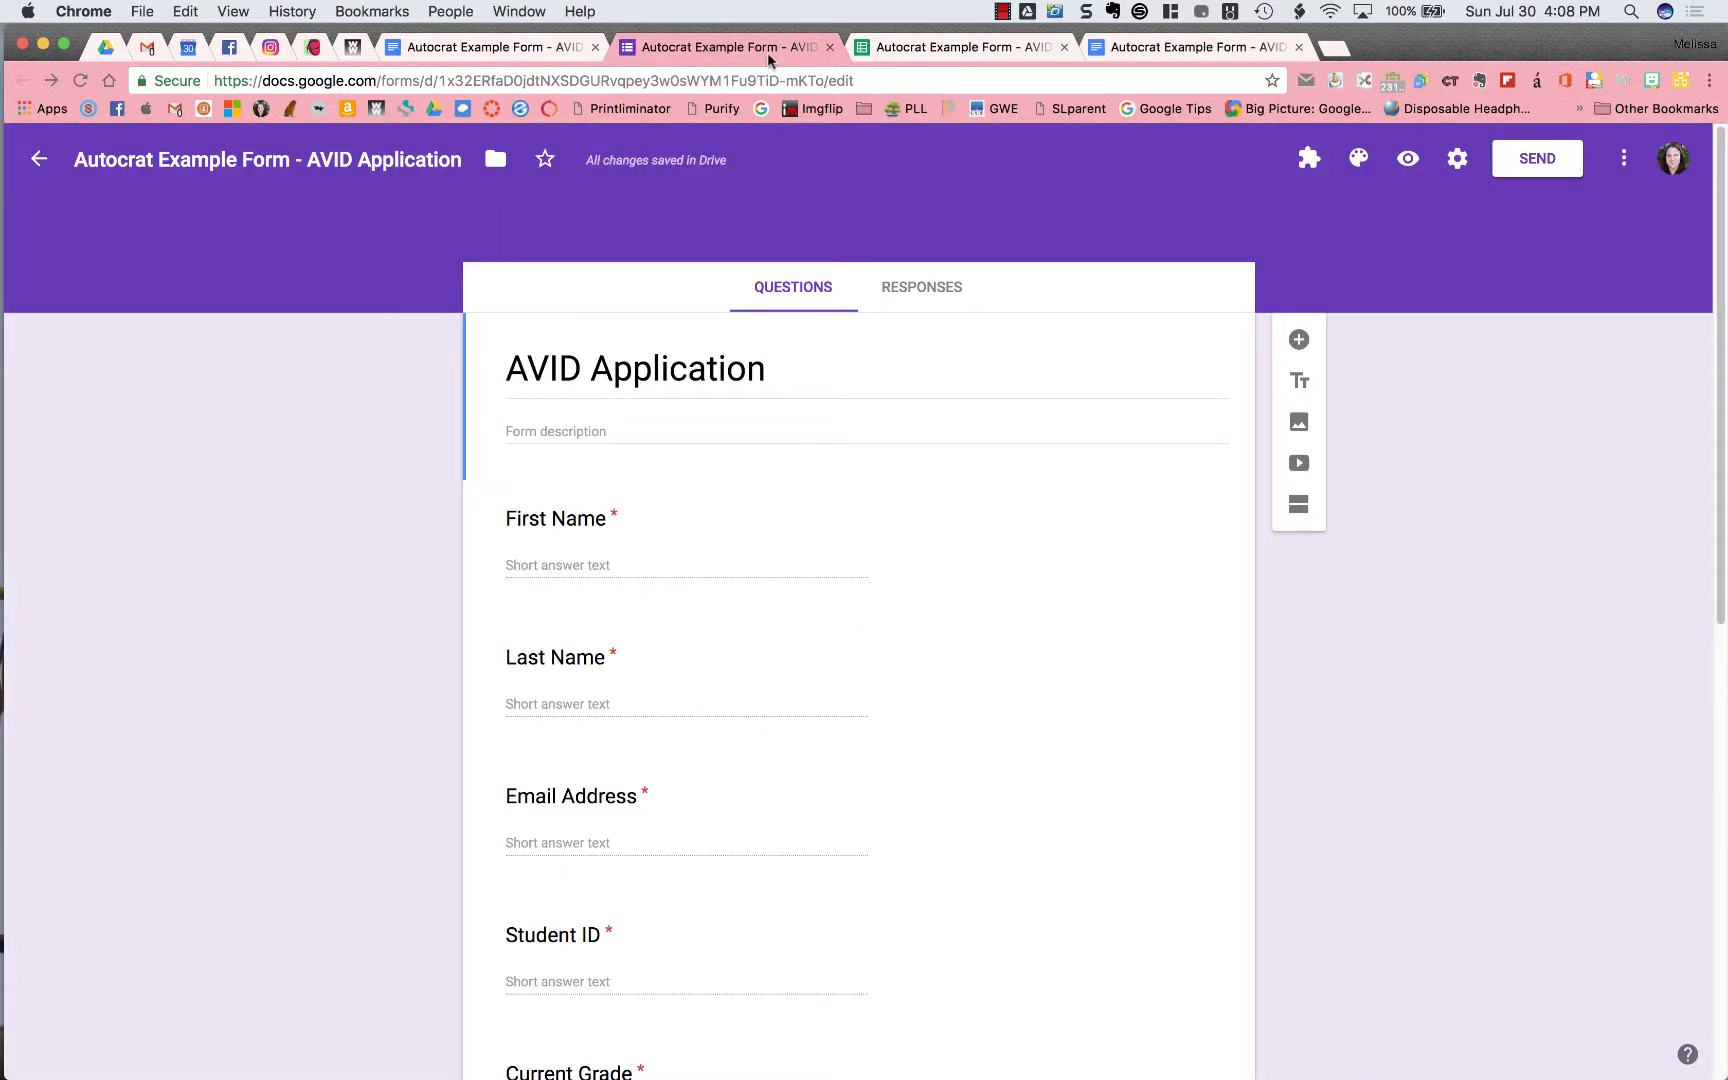
Show the Autocrat AVID Applications folder in My Drive, then return to the responses spreadsheet
click(914, 50)
click(1170, 48)
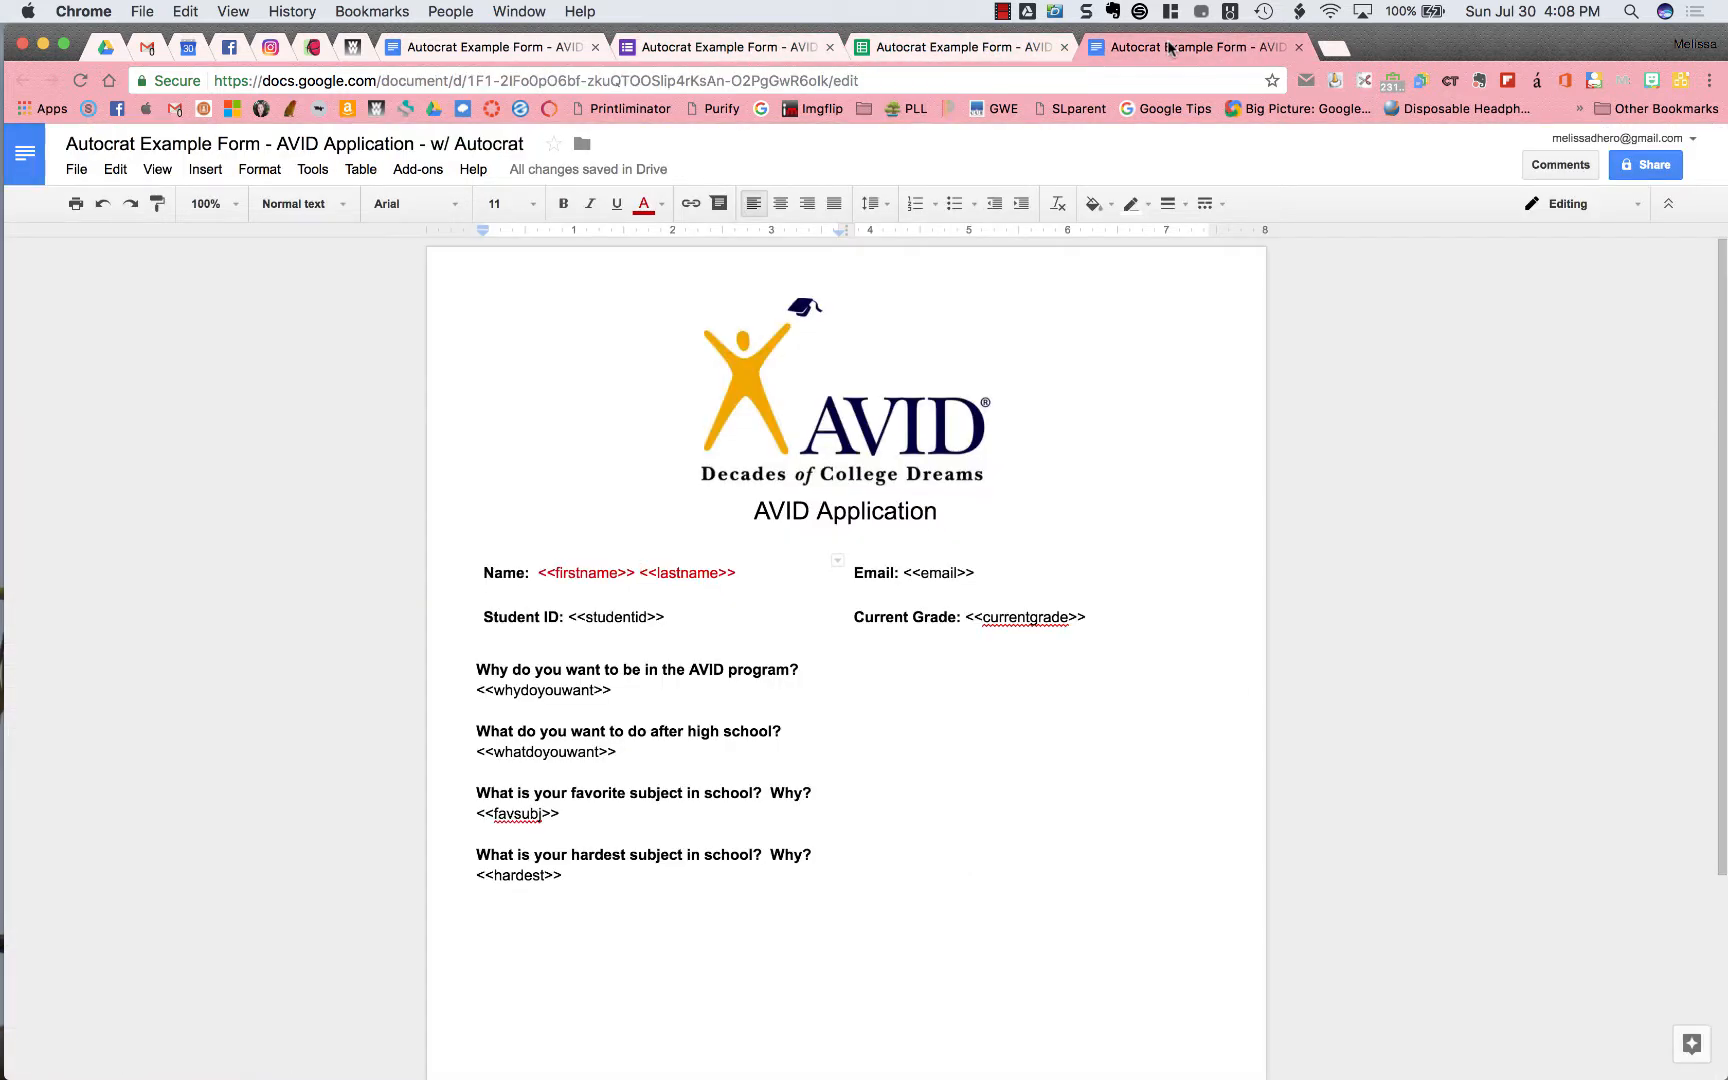
click(955, 47)
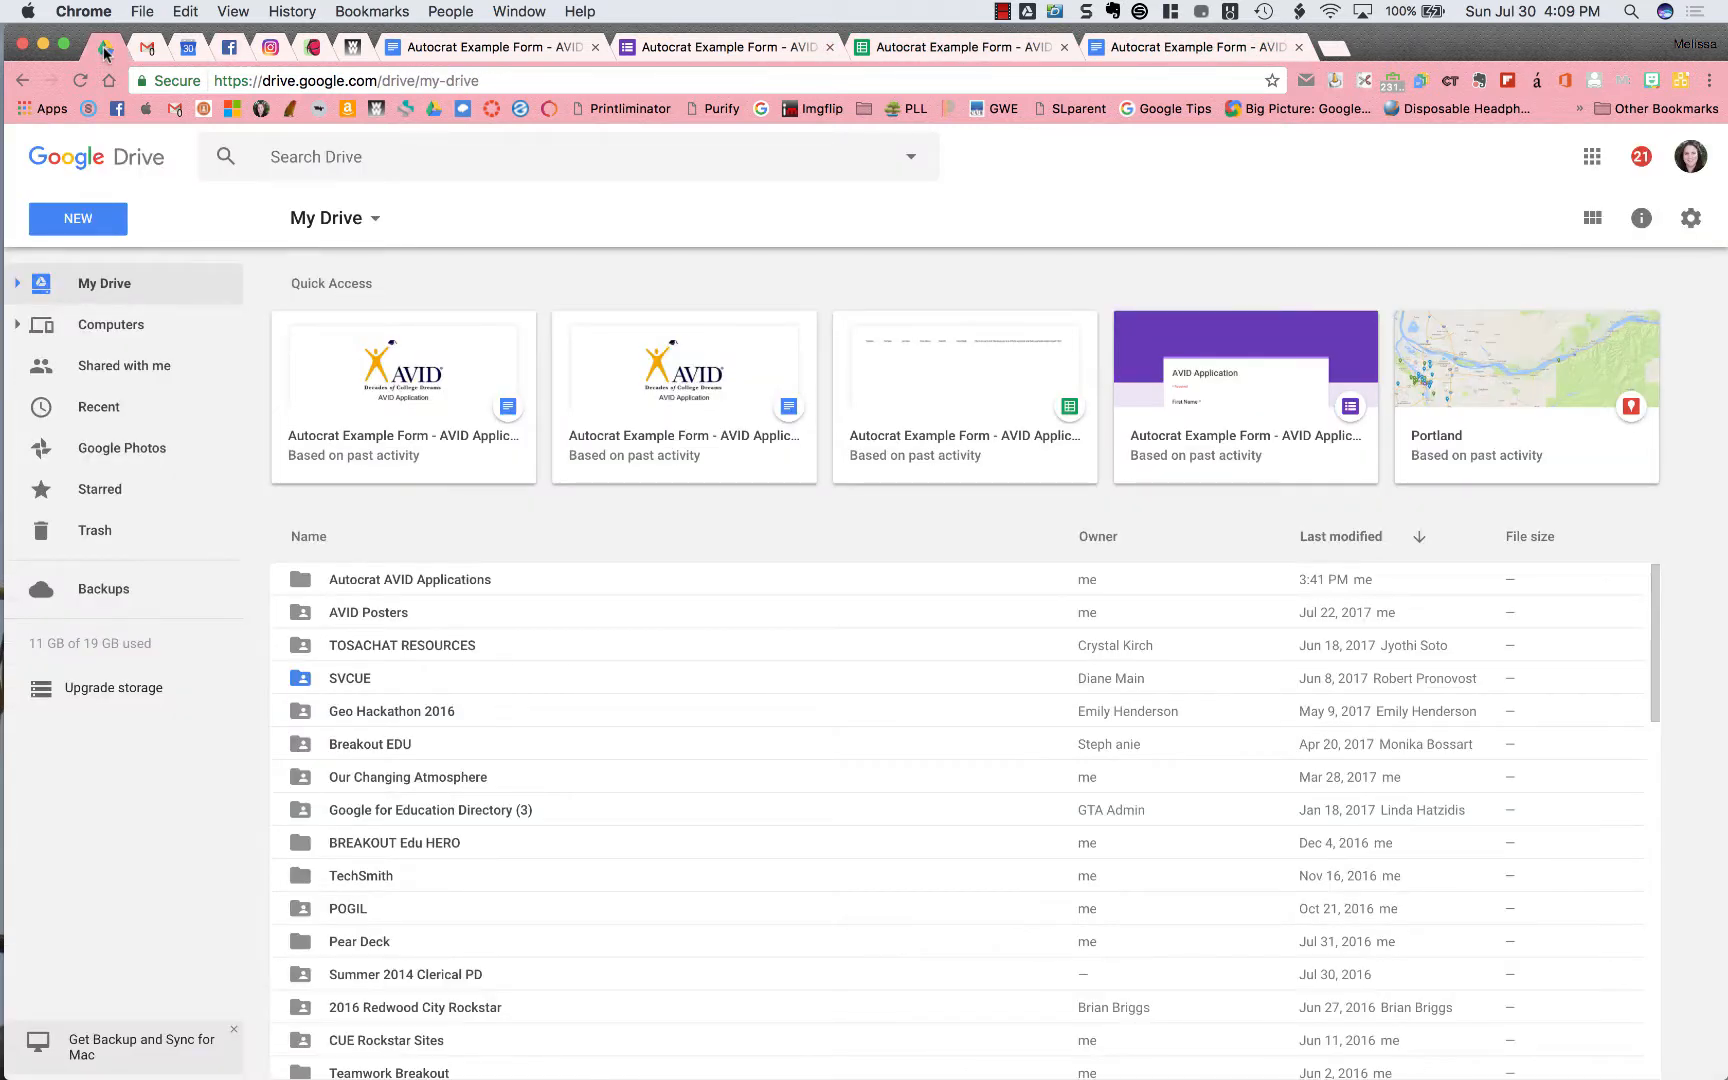
click(428, 585)
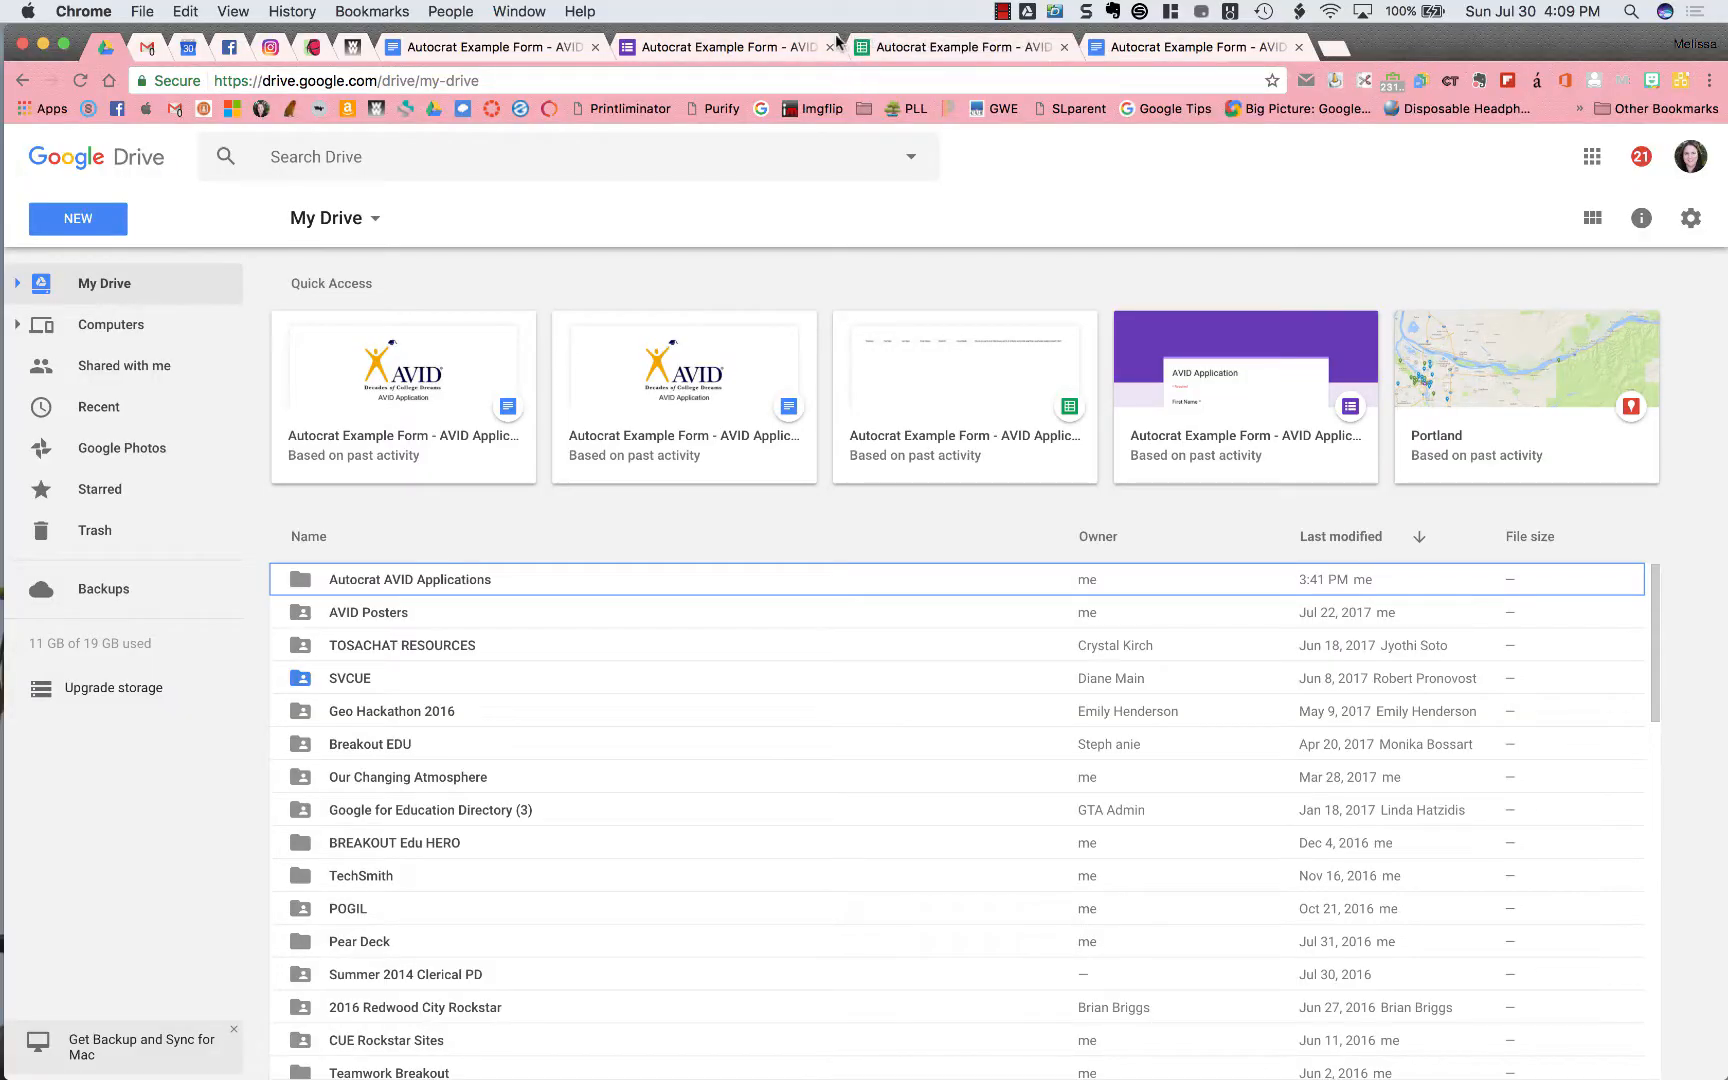
click(892, 50)
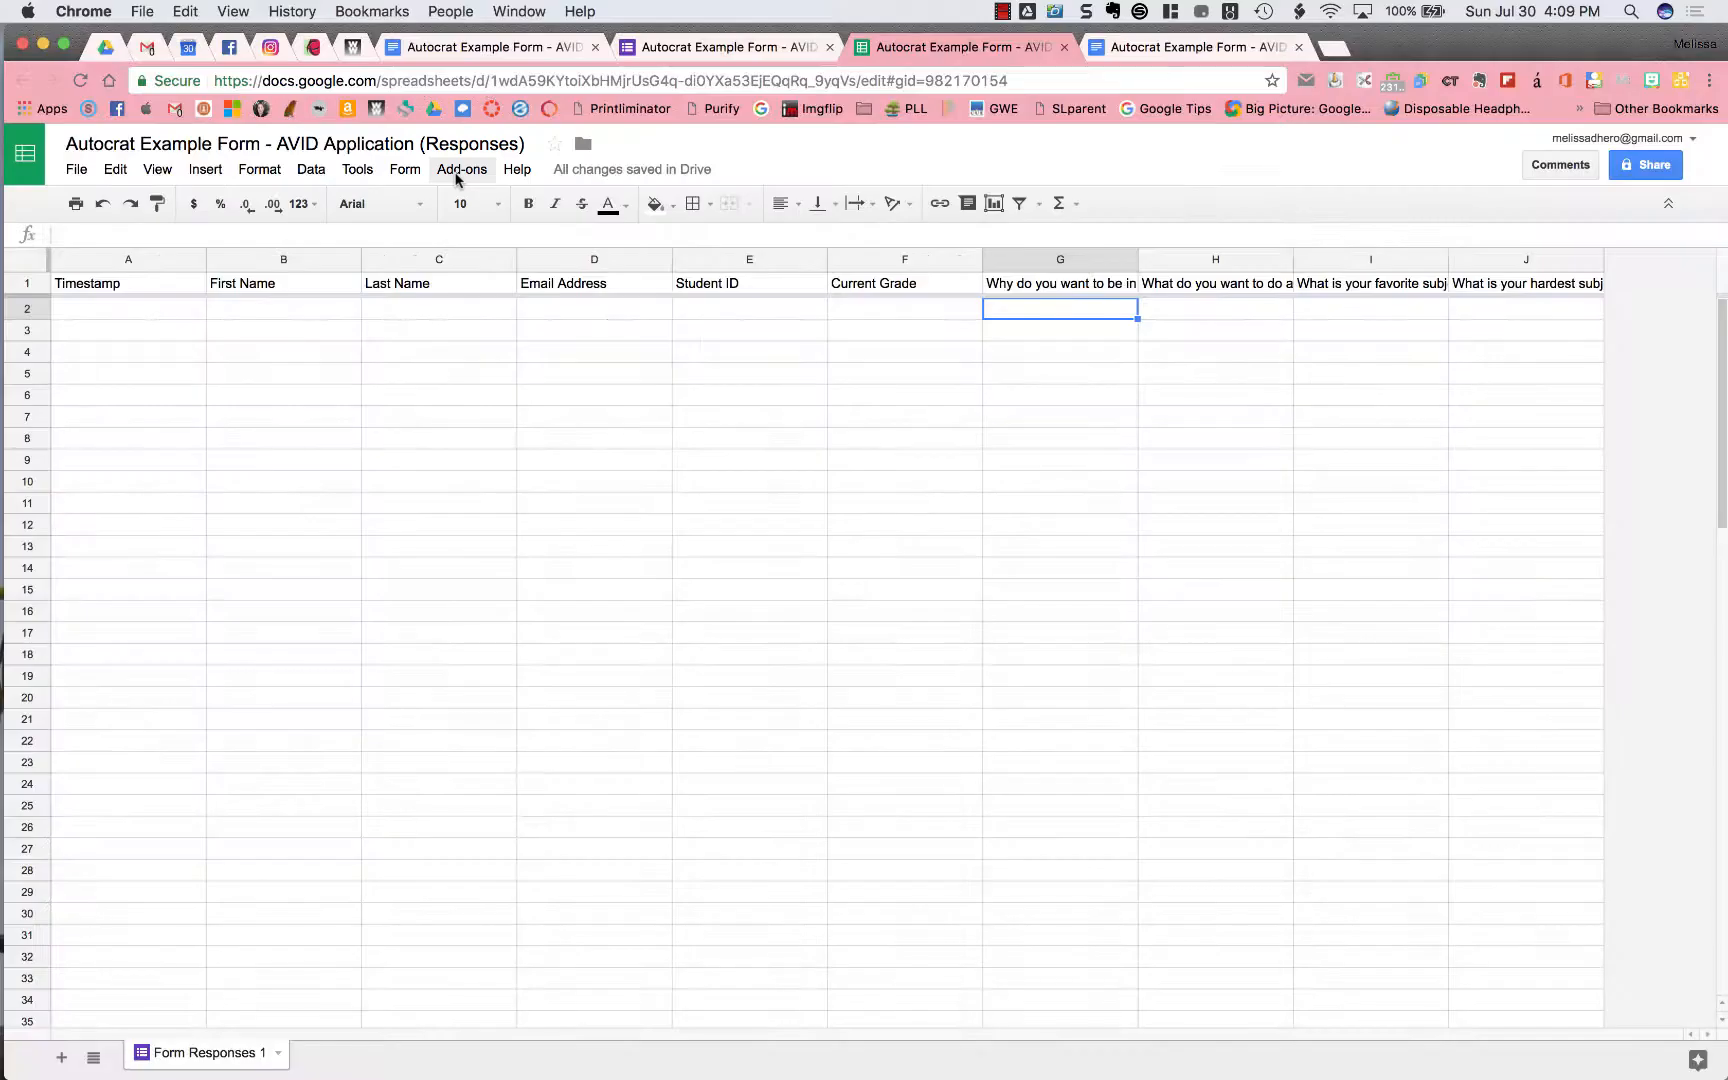
Launch autoCrat from Add-ons > autoCrat > Open, which shows no merge jobs yet
click(456, 172)
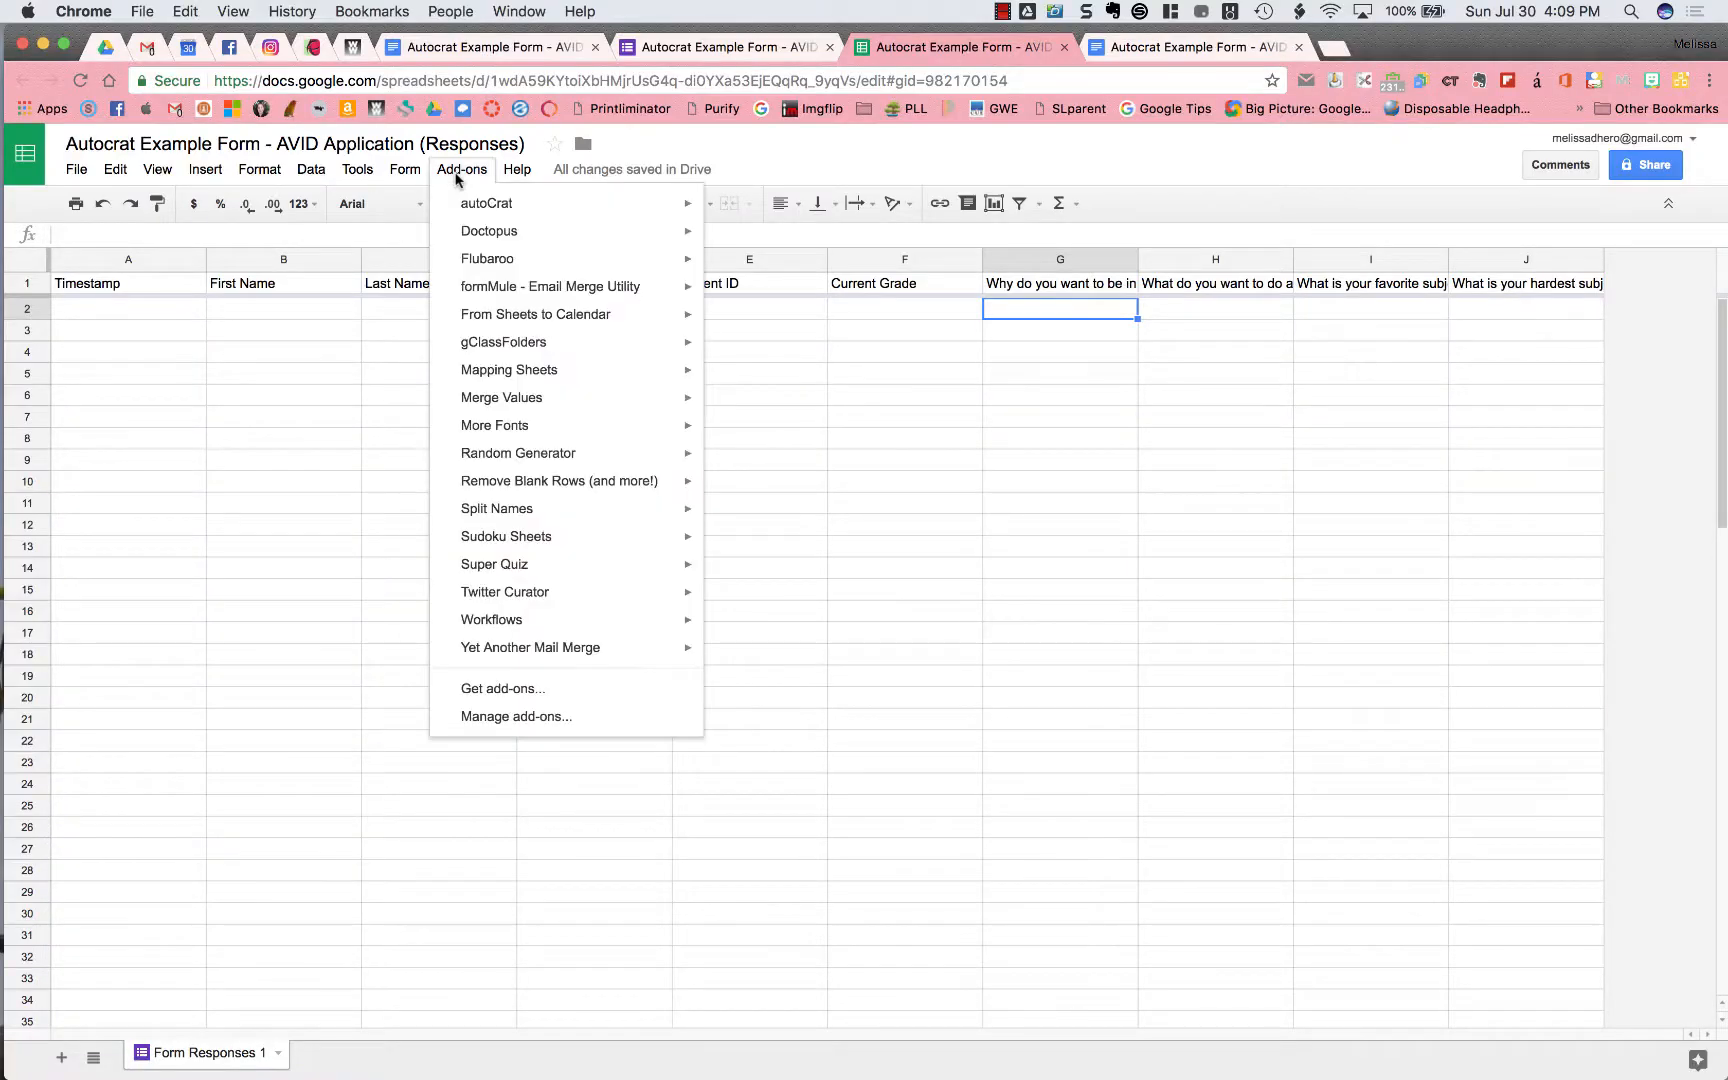
mouse_move(561, 212)
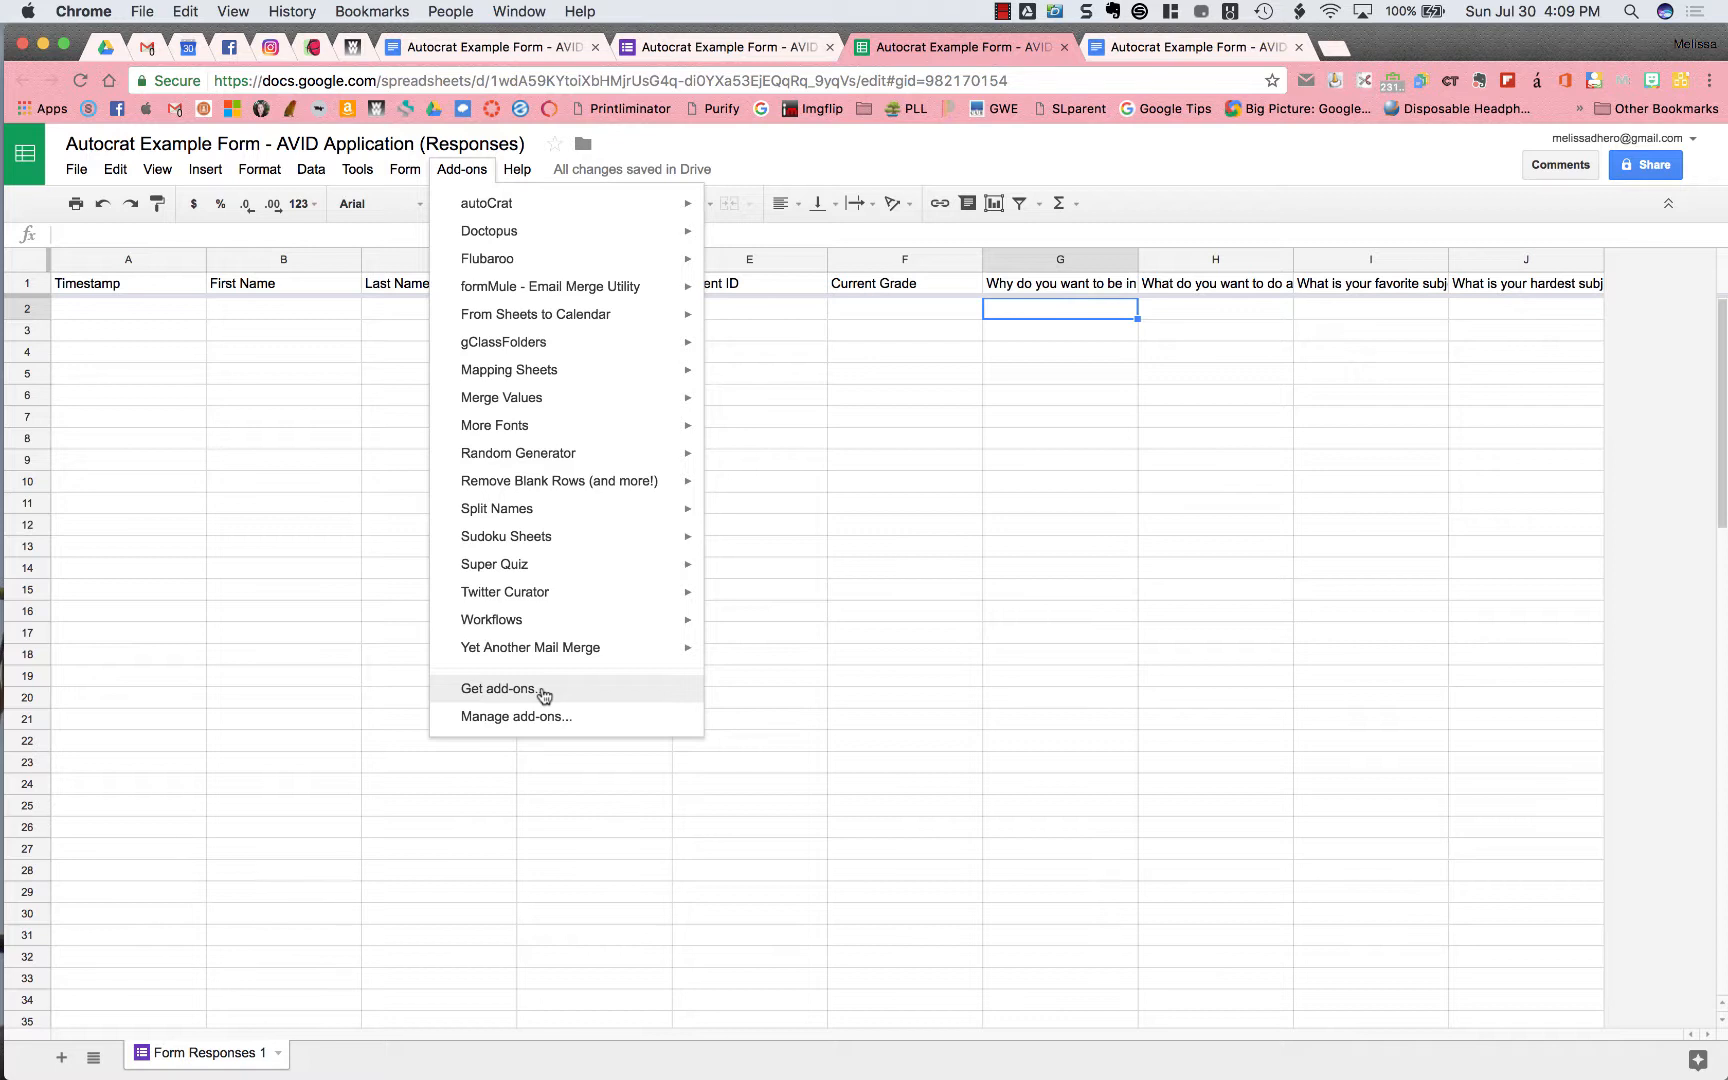
mouse_move(657, 211)
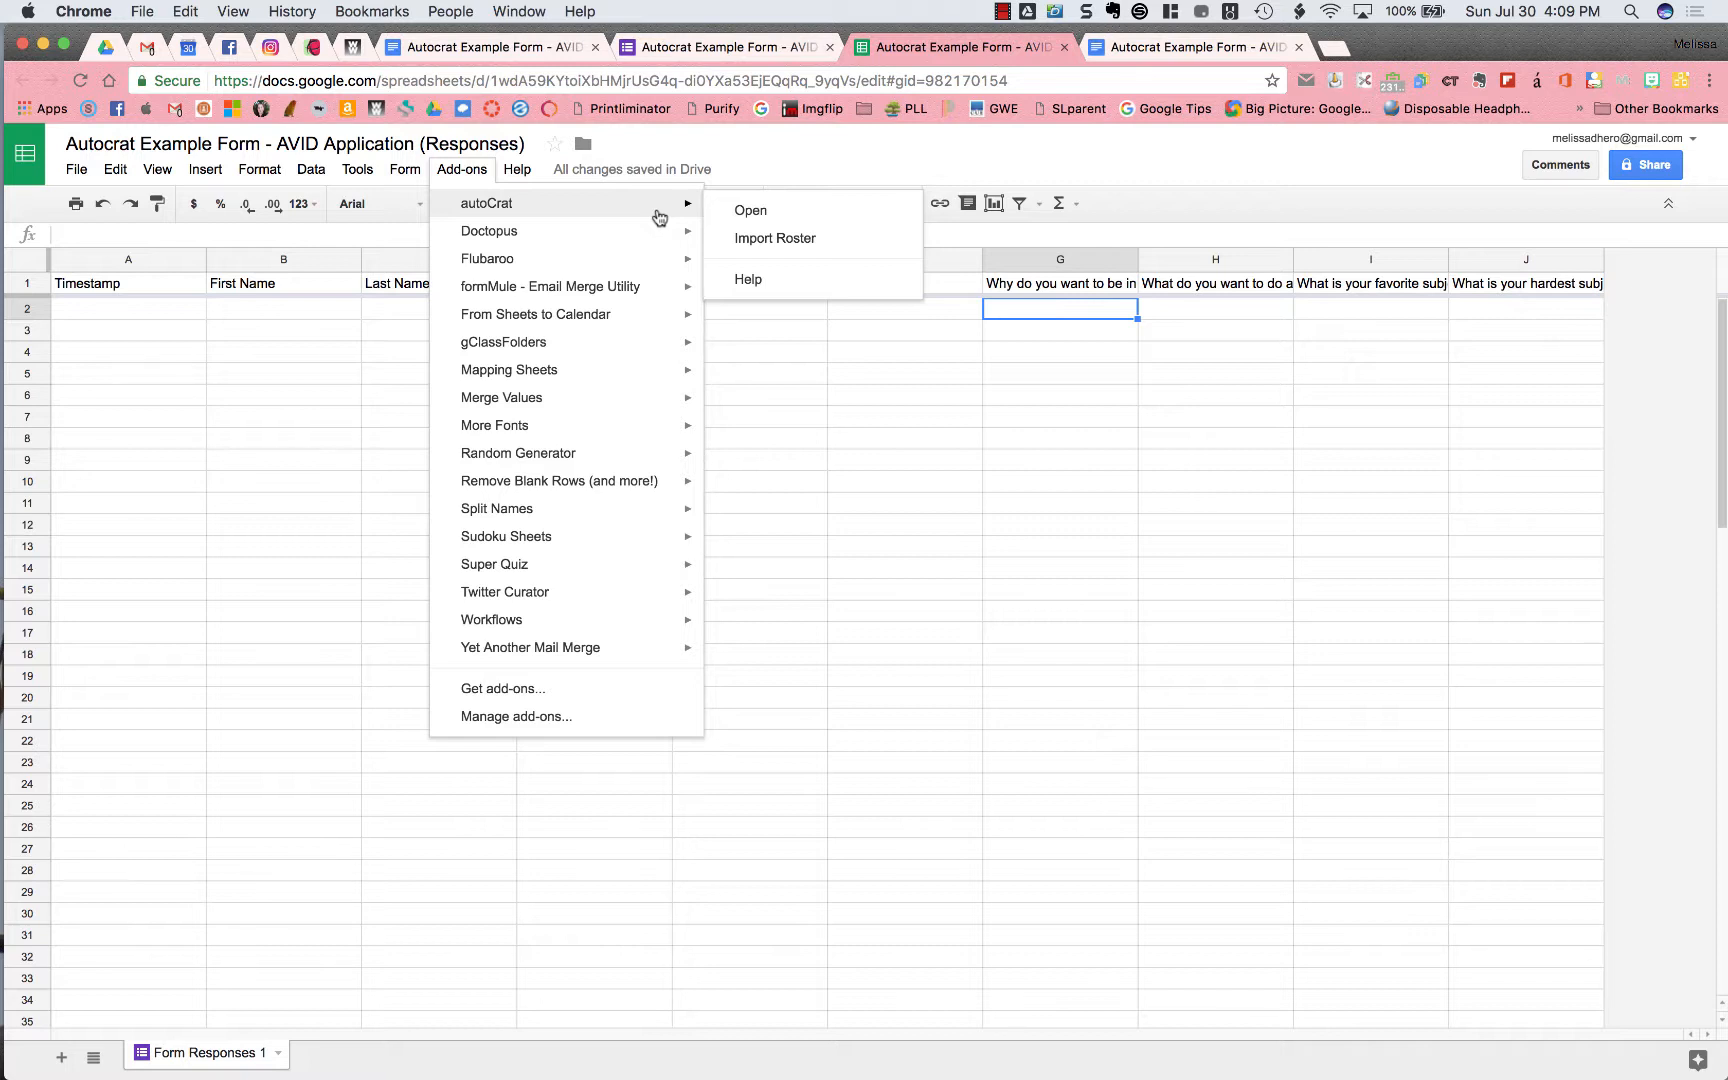
click(793, 218)
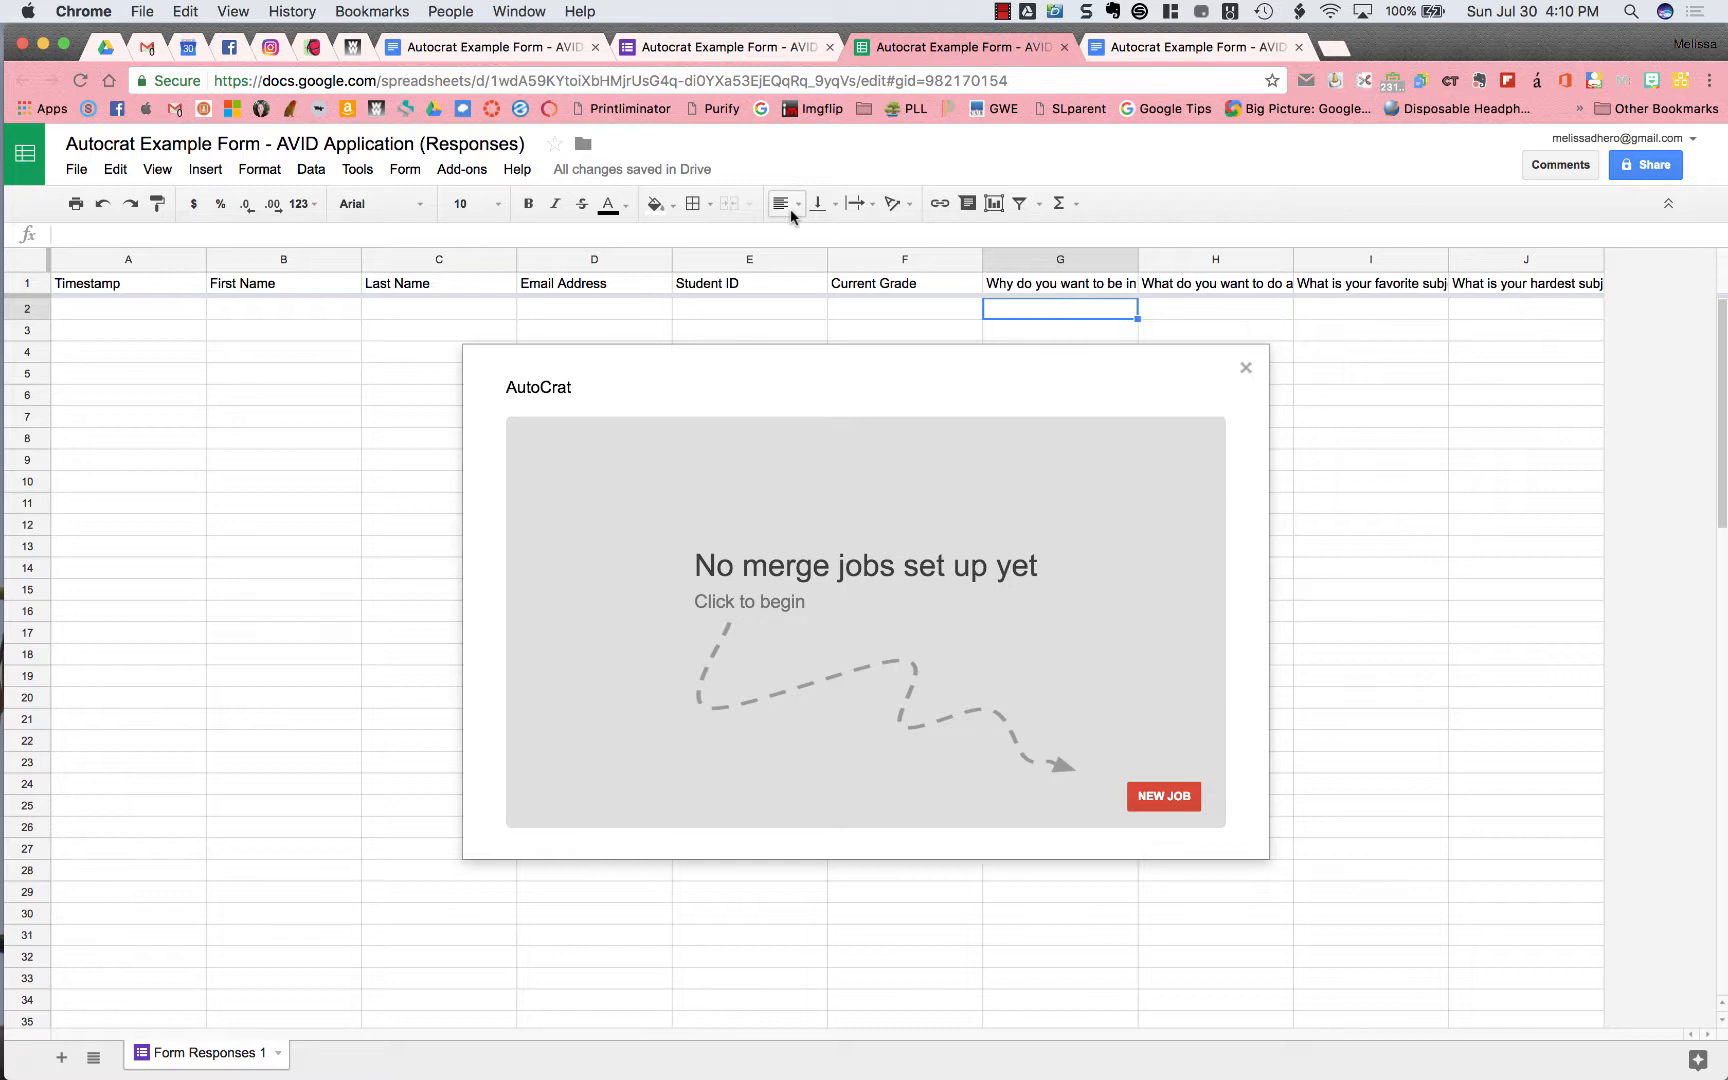
Create a new autoCrat job named 'AVID application' and advance to template selection
click(1186, 801)
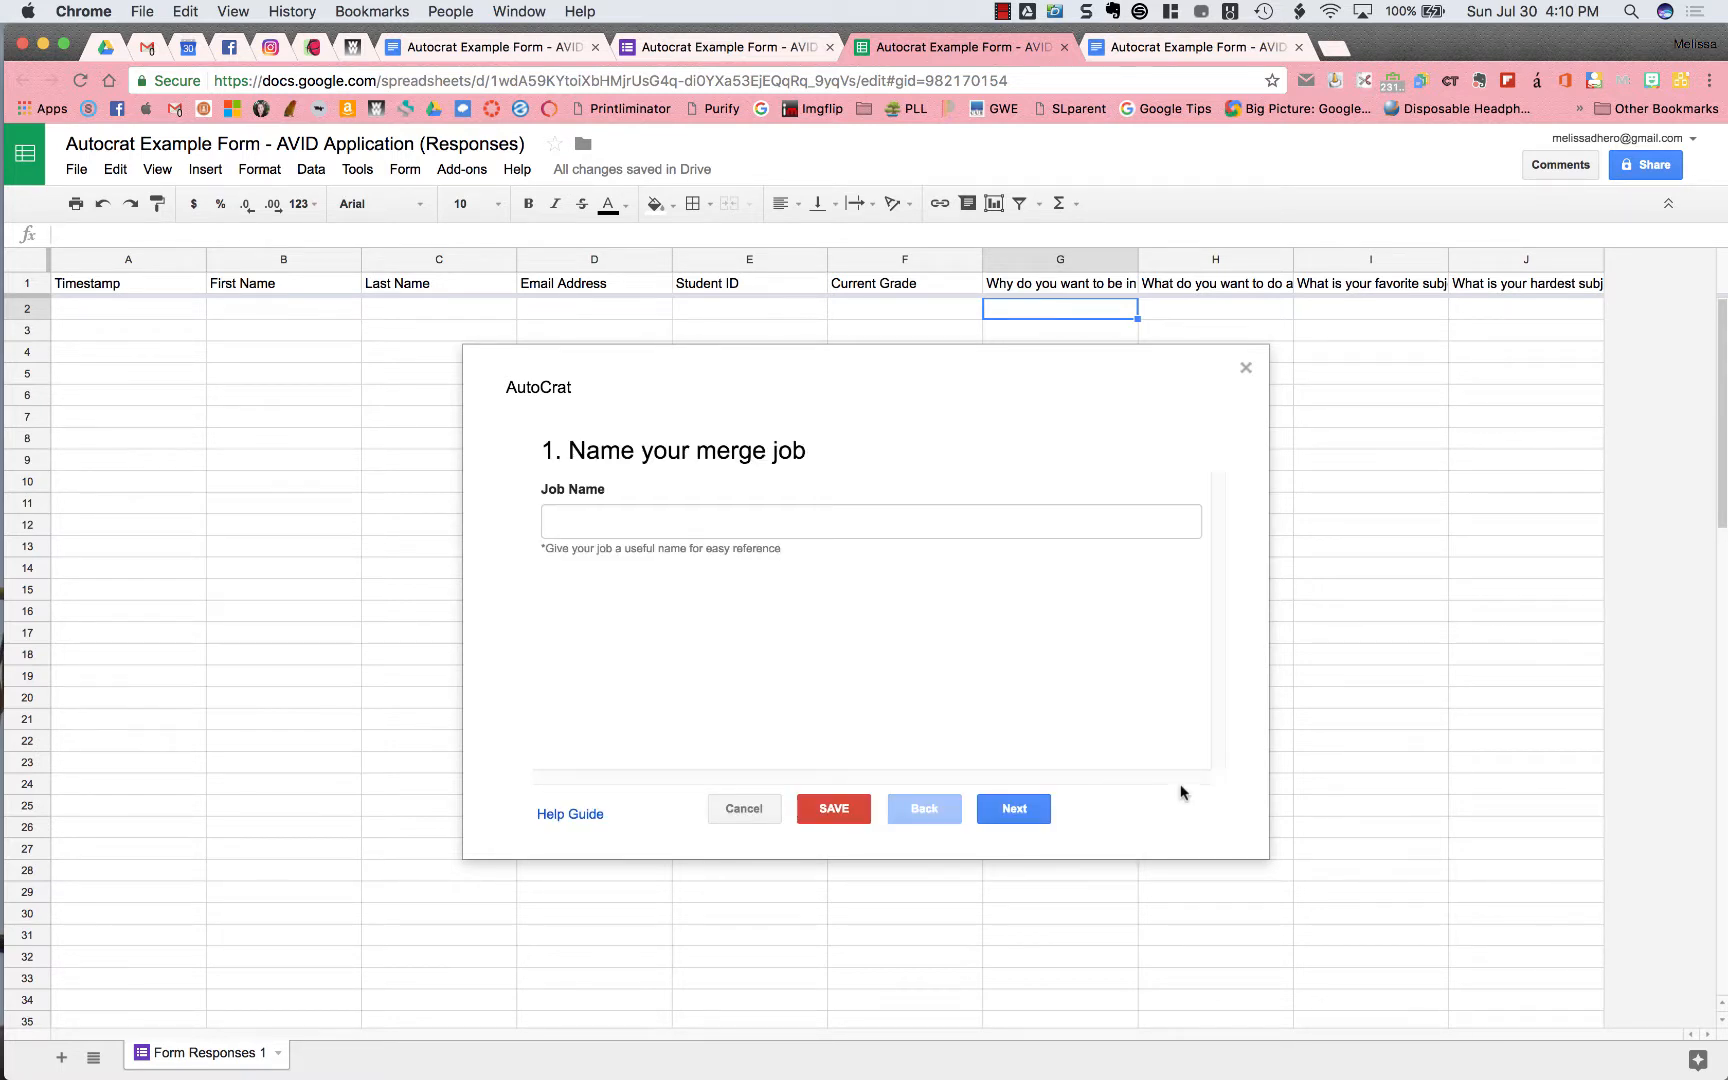
click(1097, 532)
text(AVID application)
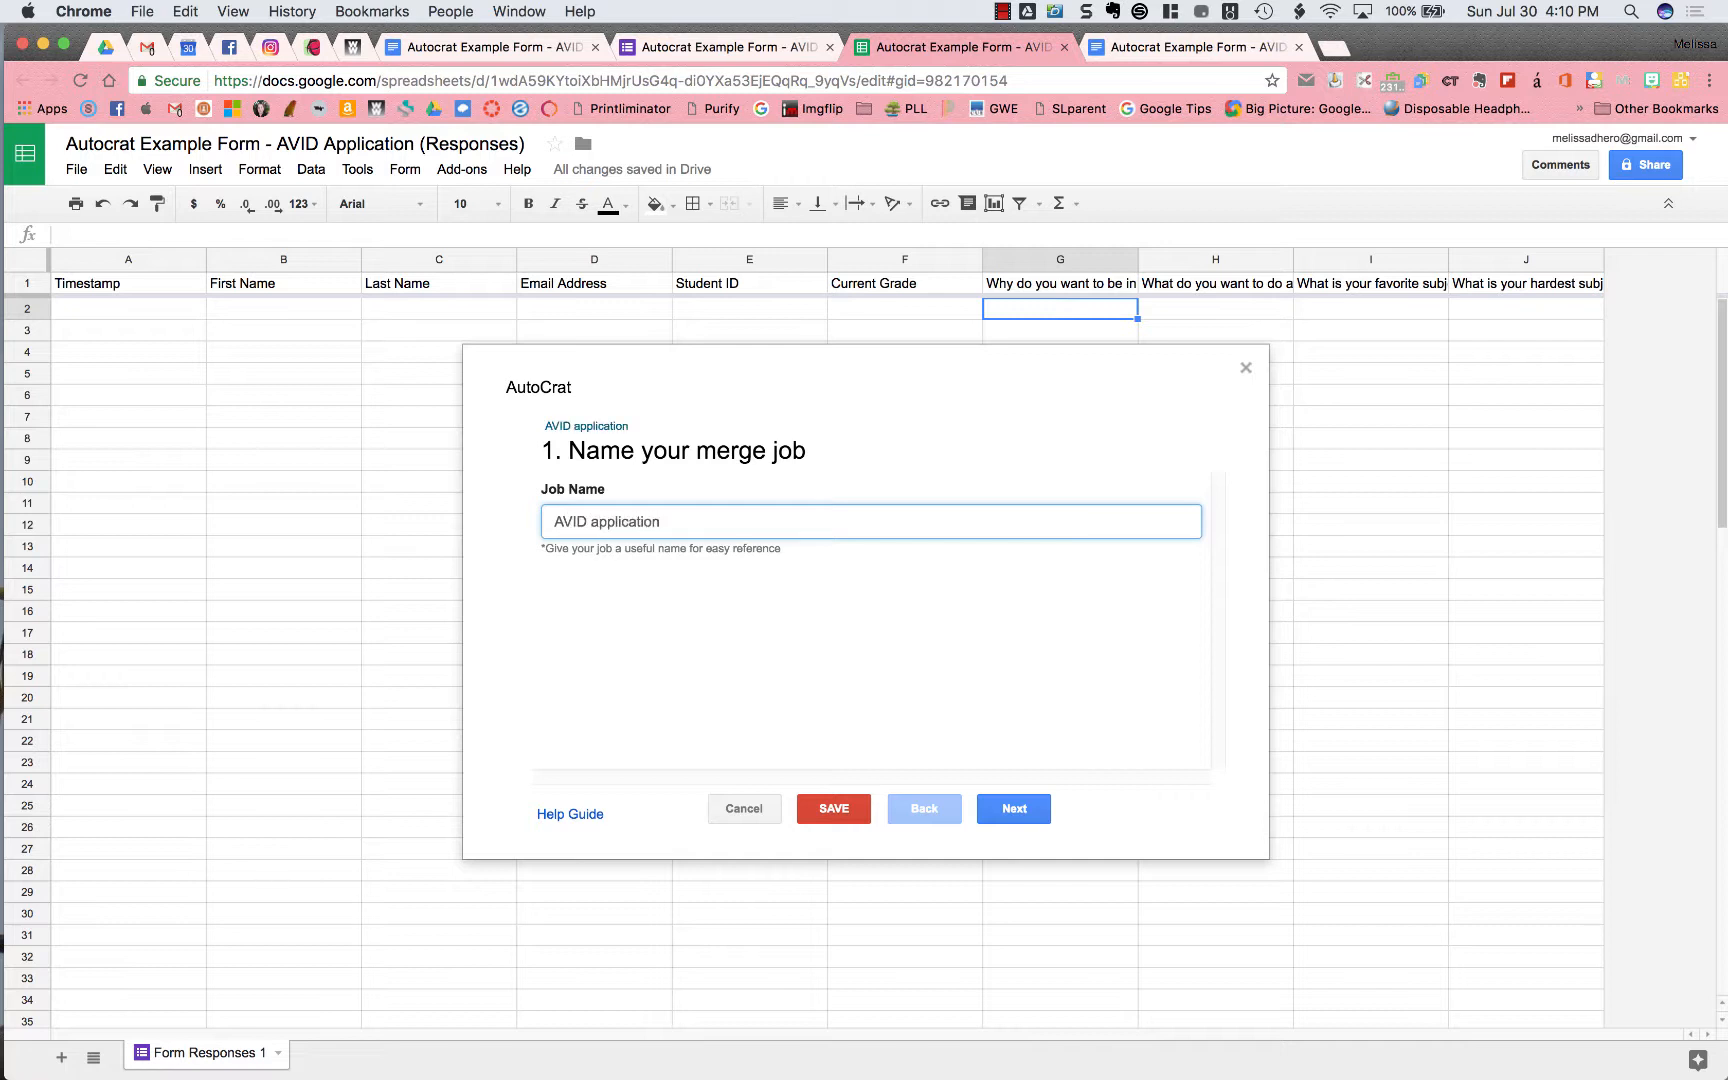
click(1015, 811)
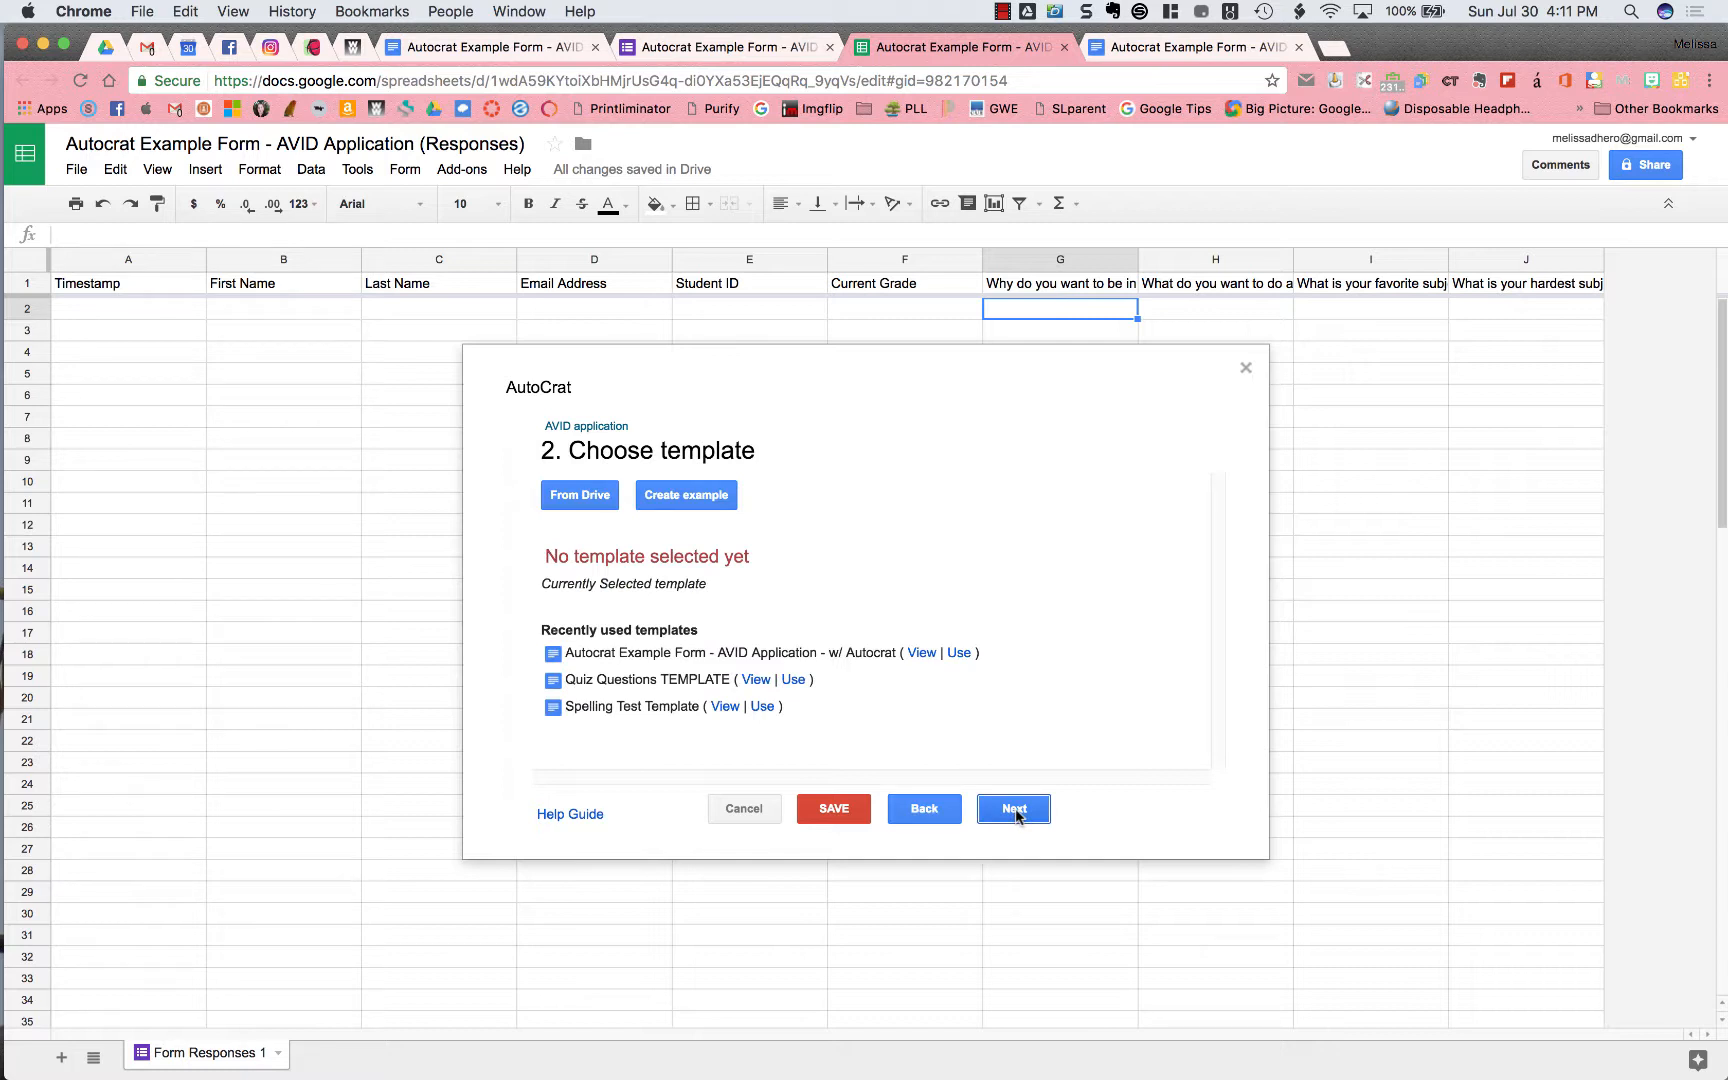
Choose 'Autocrat Example Form - AVID Application - w/ Autocrat' from Drive as the merge template
click(1232, 45)
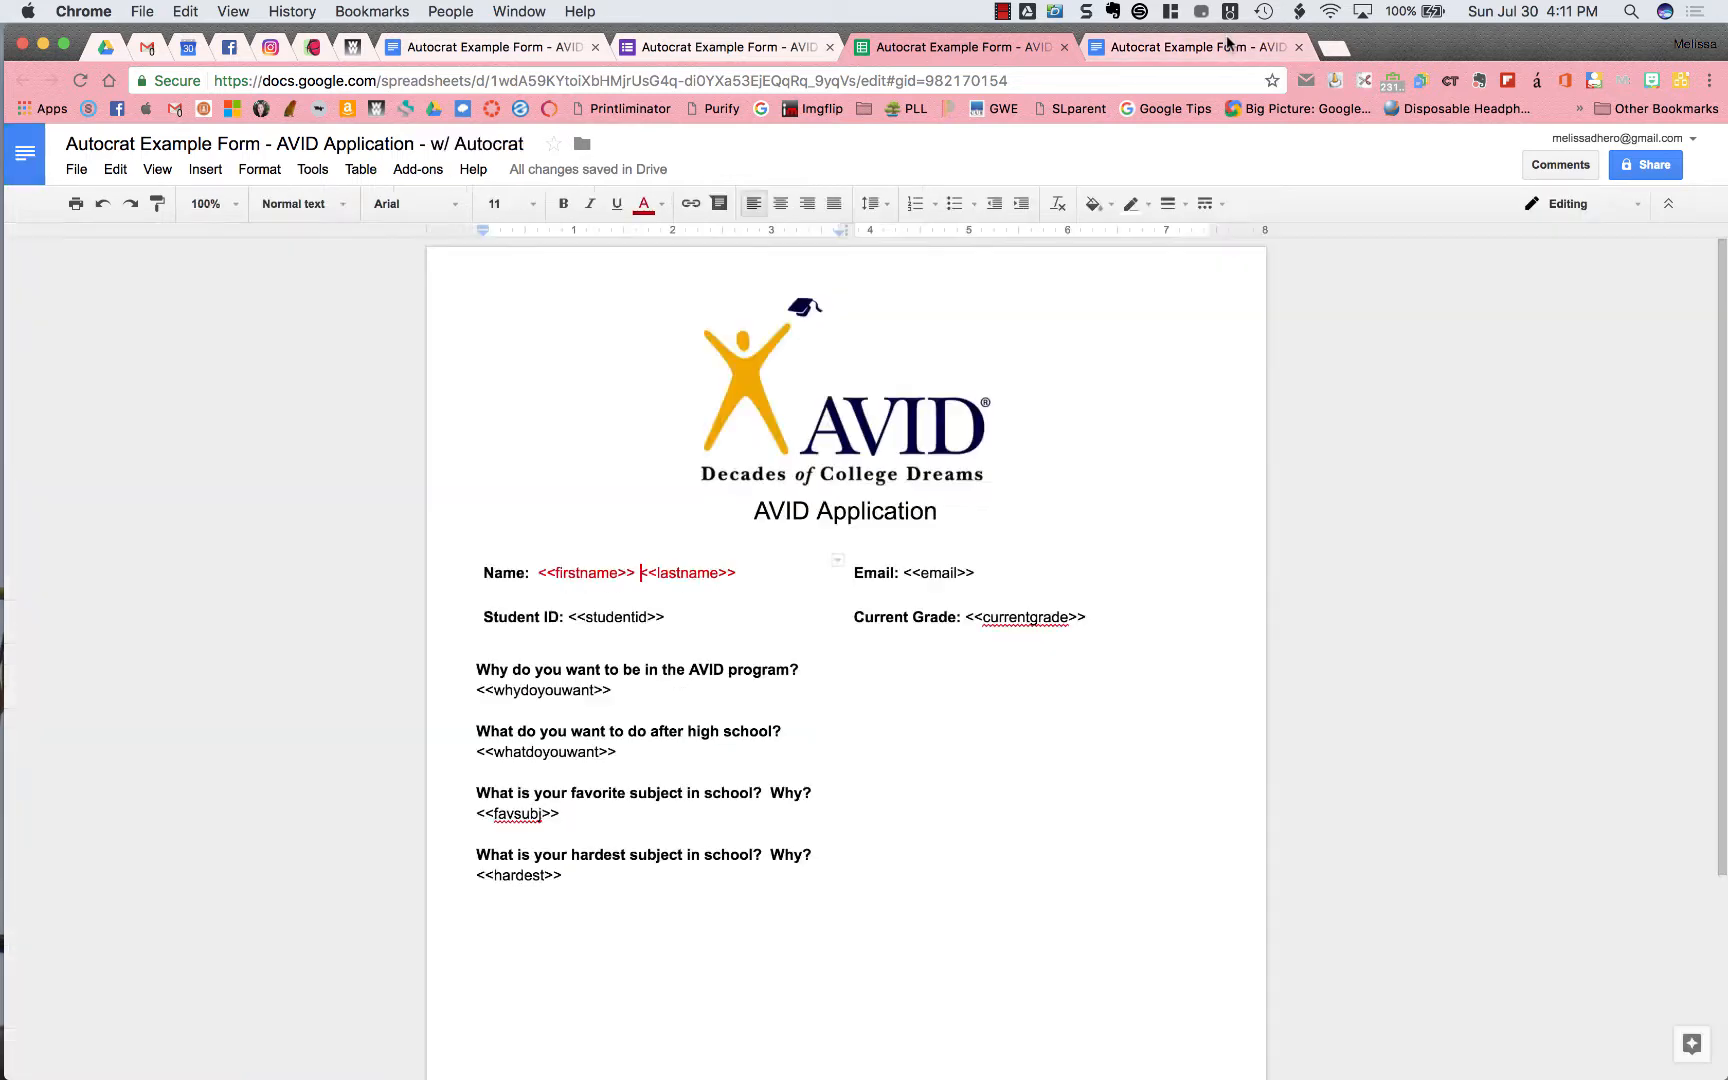
click(935, 47)
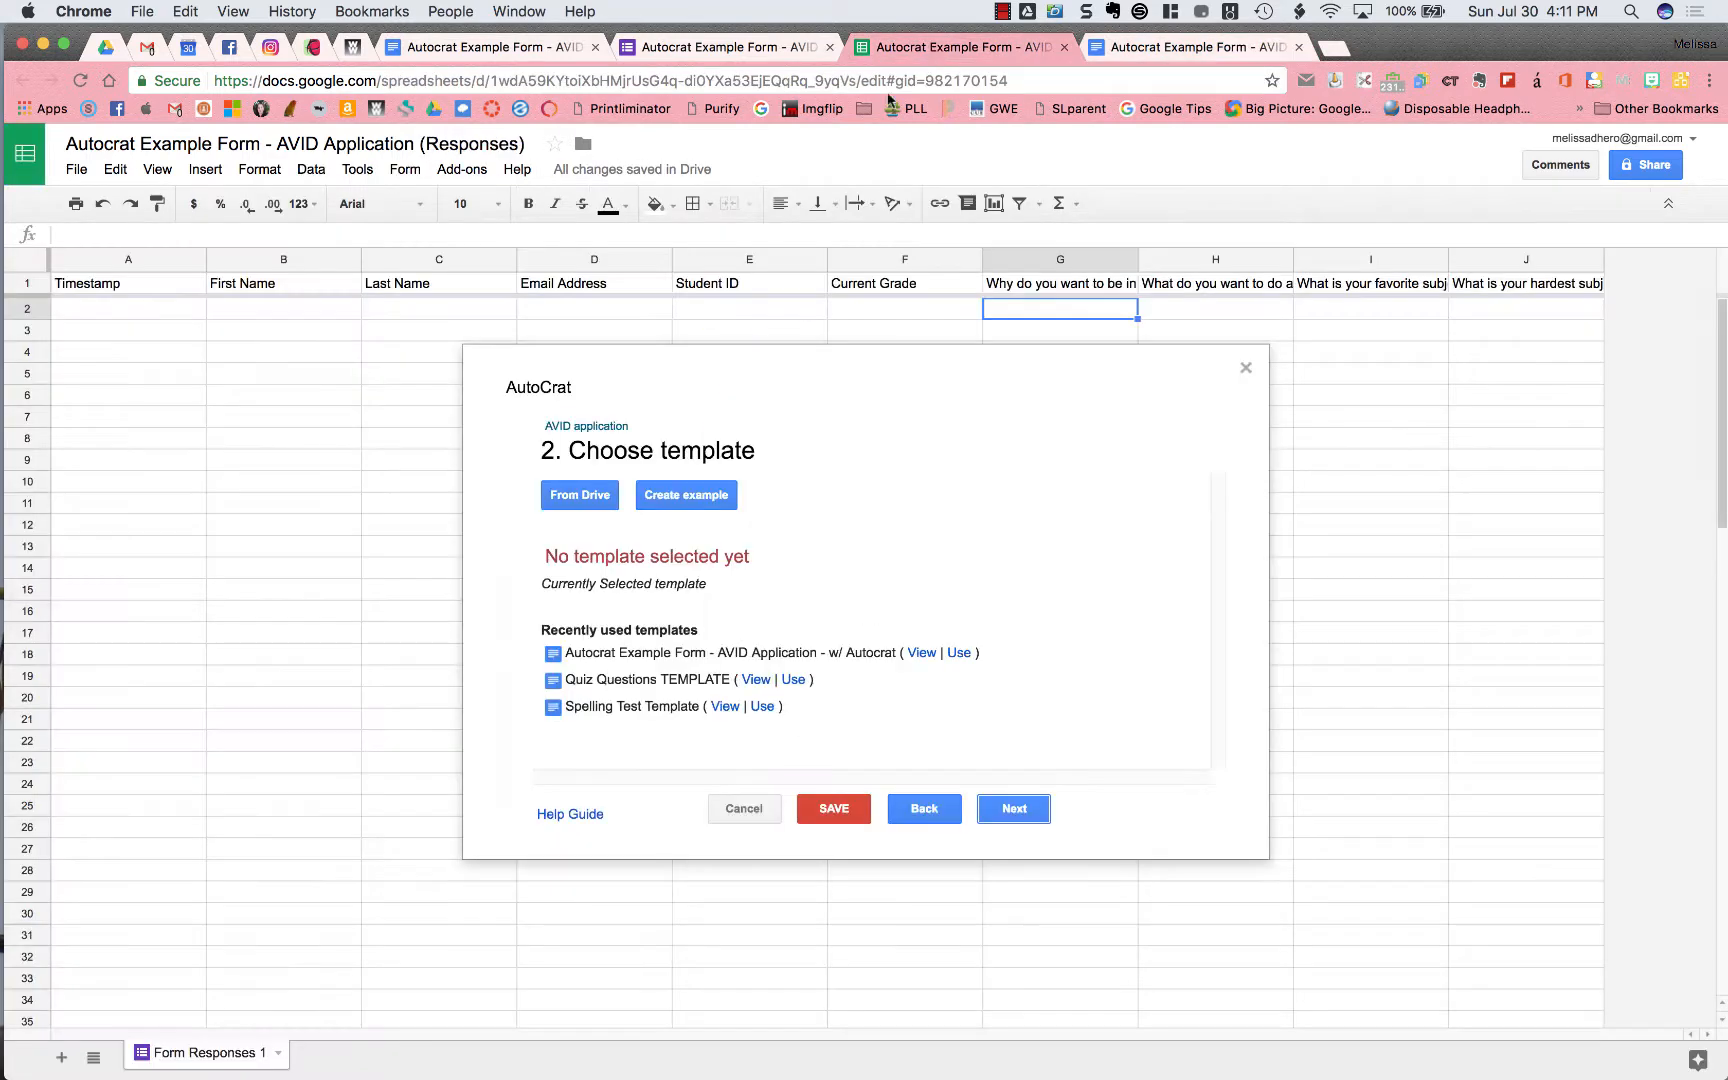
click(589, 500)
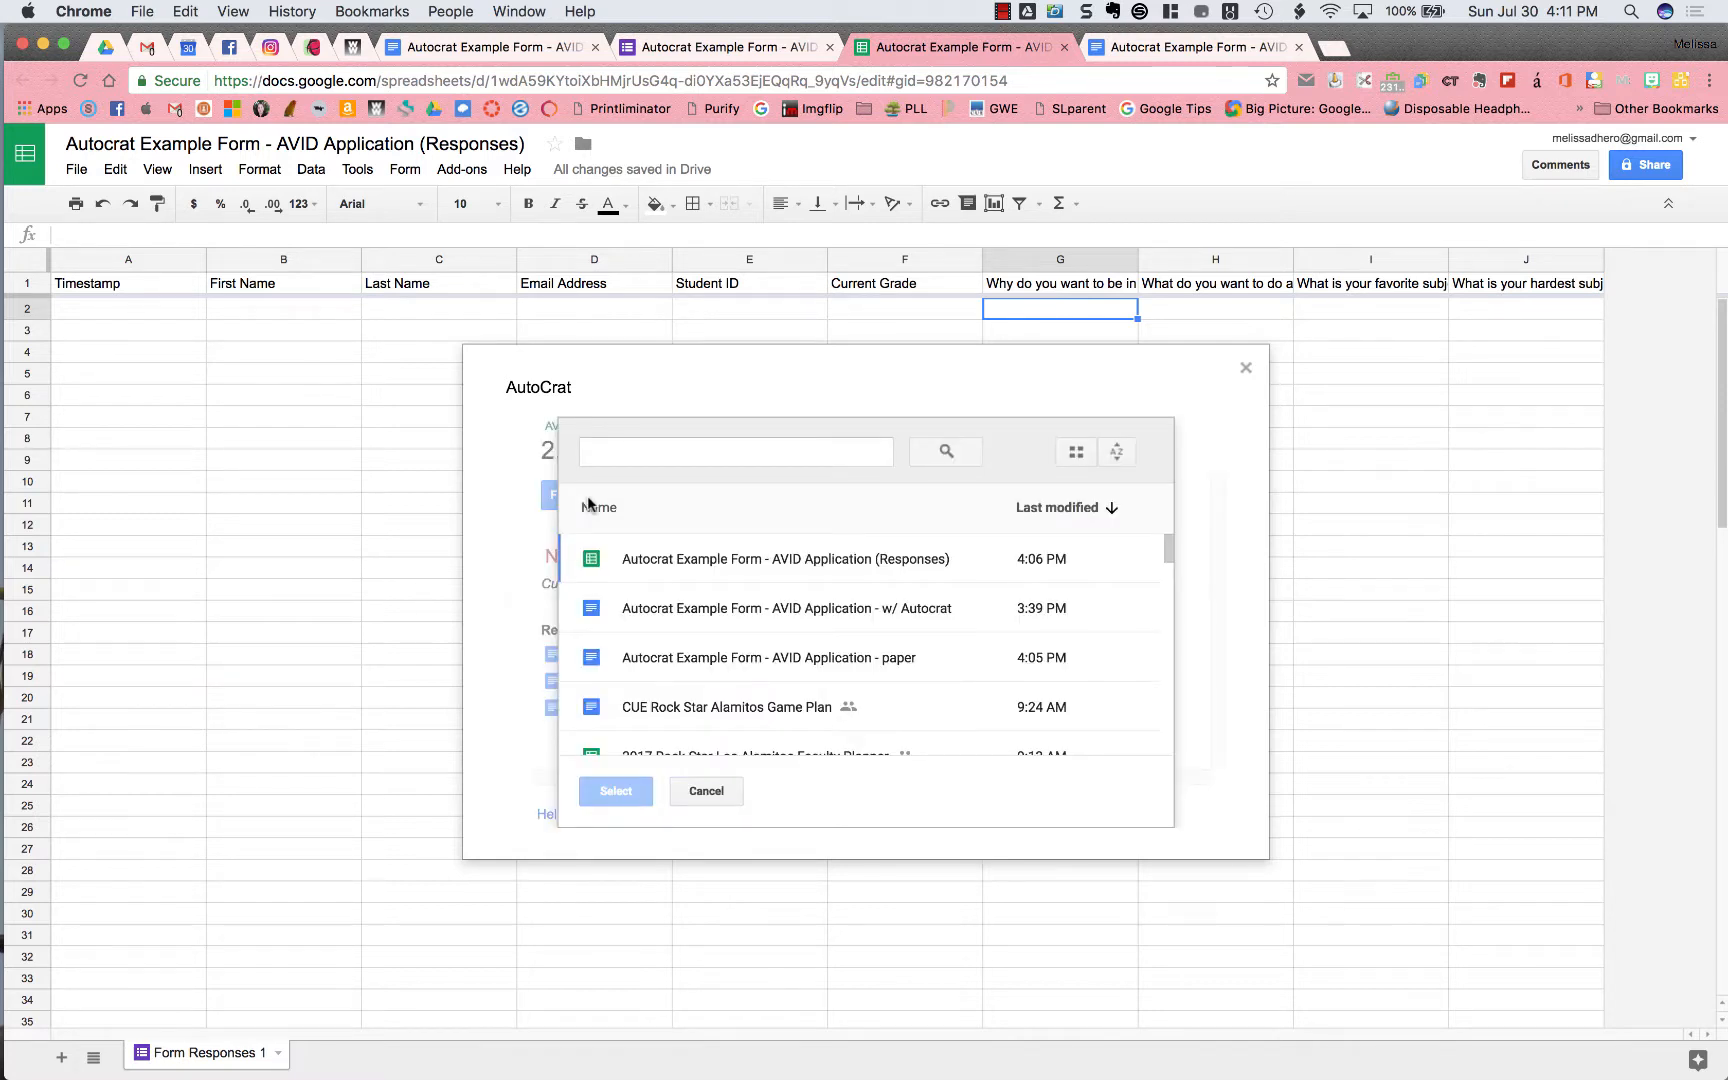
click(724, 612)
click(632, 791)
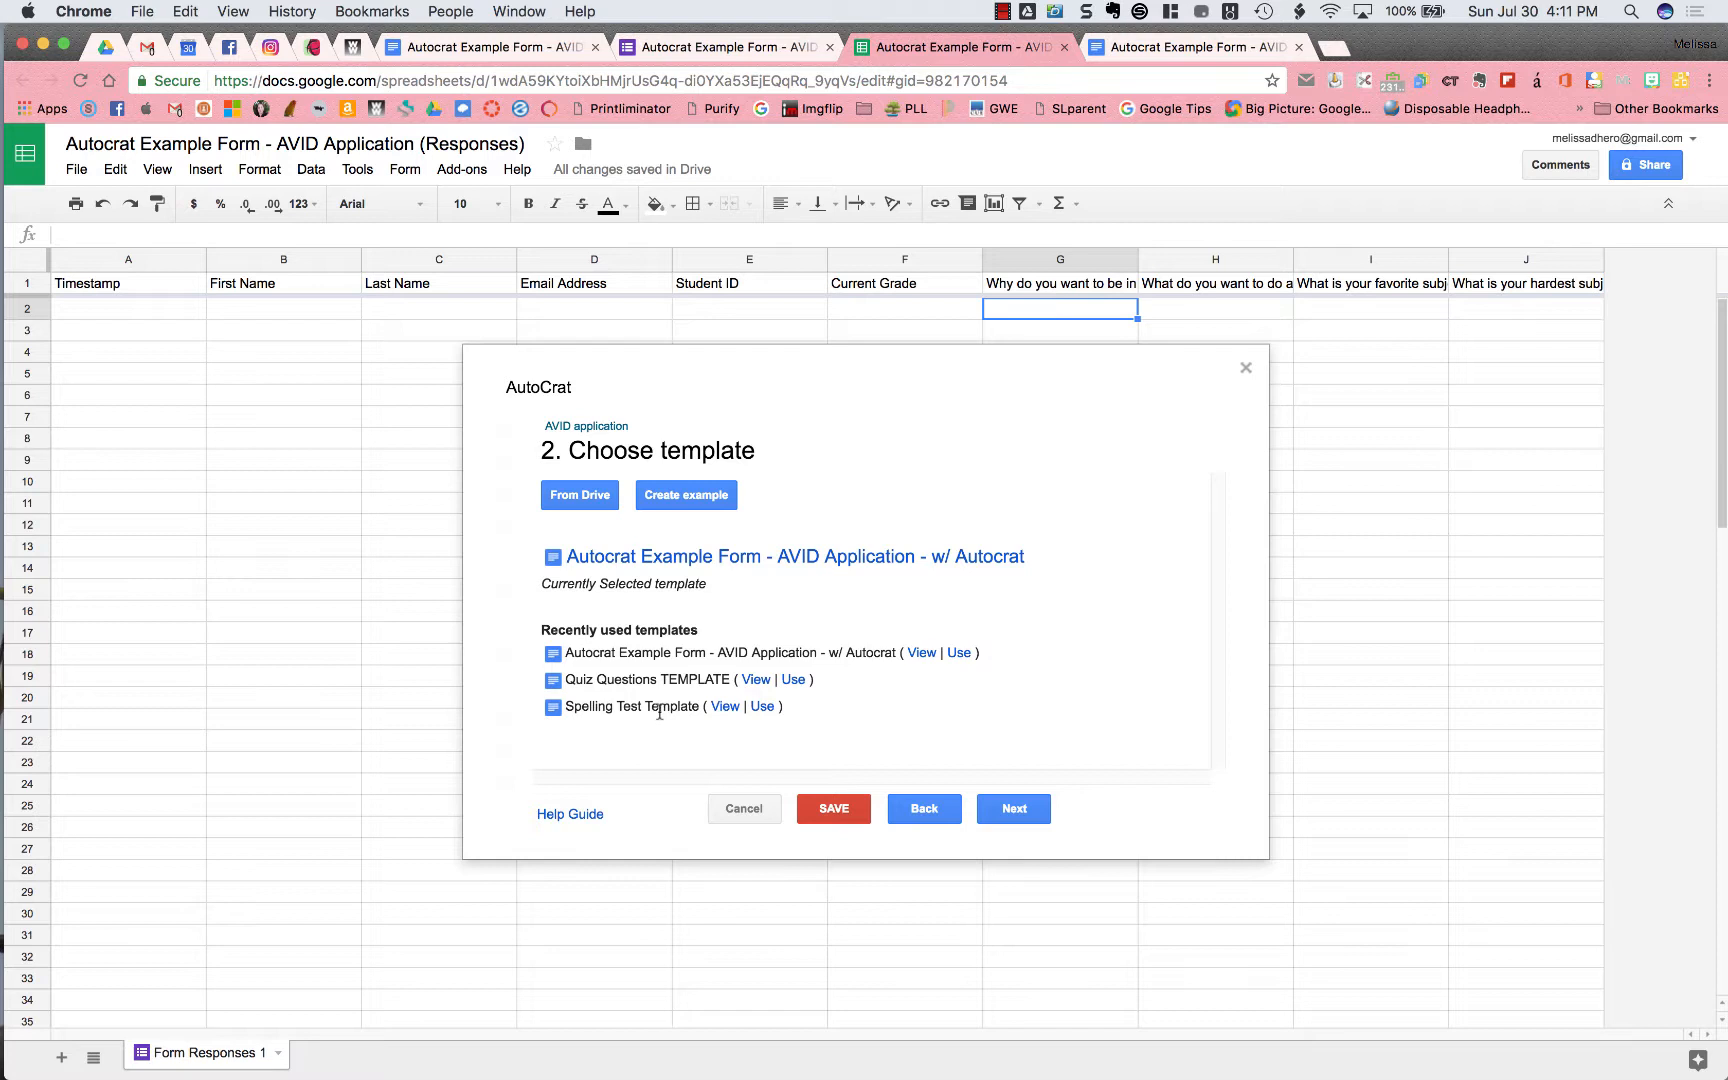
click(1015, 811)
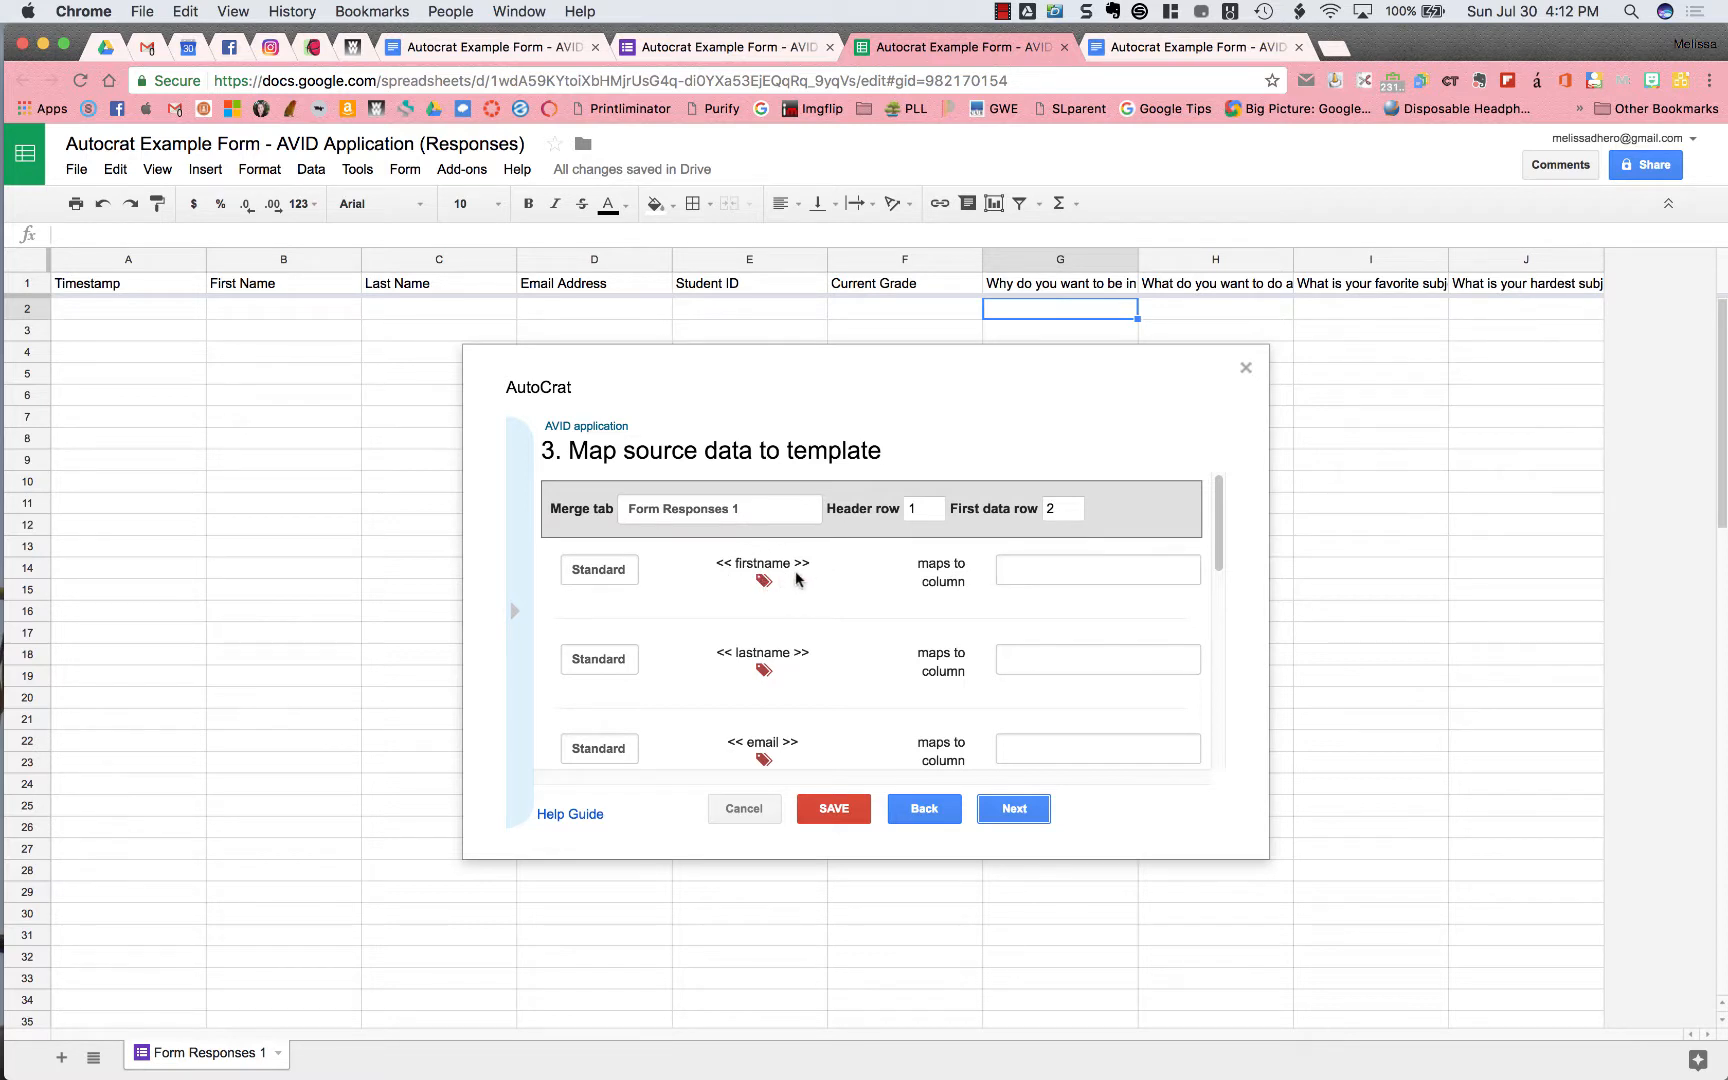
Check the mapping step's tags against the tag names in the template document
scroll(800, 712, down, 5)
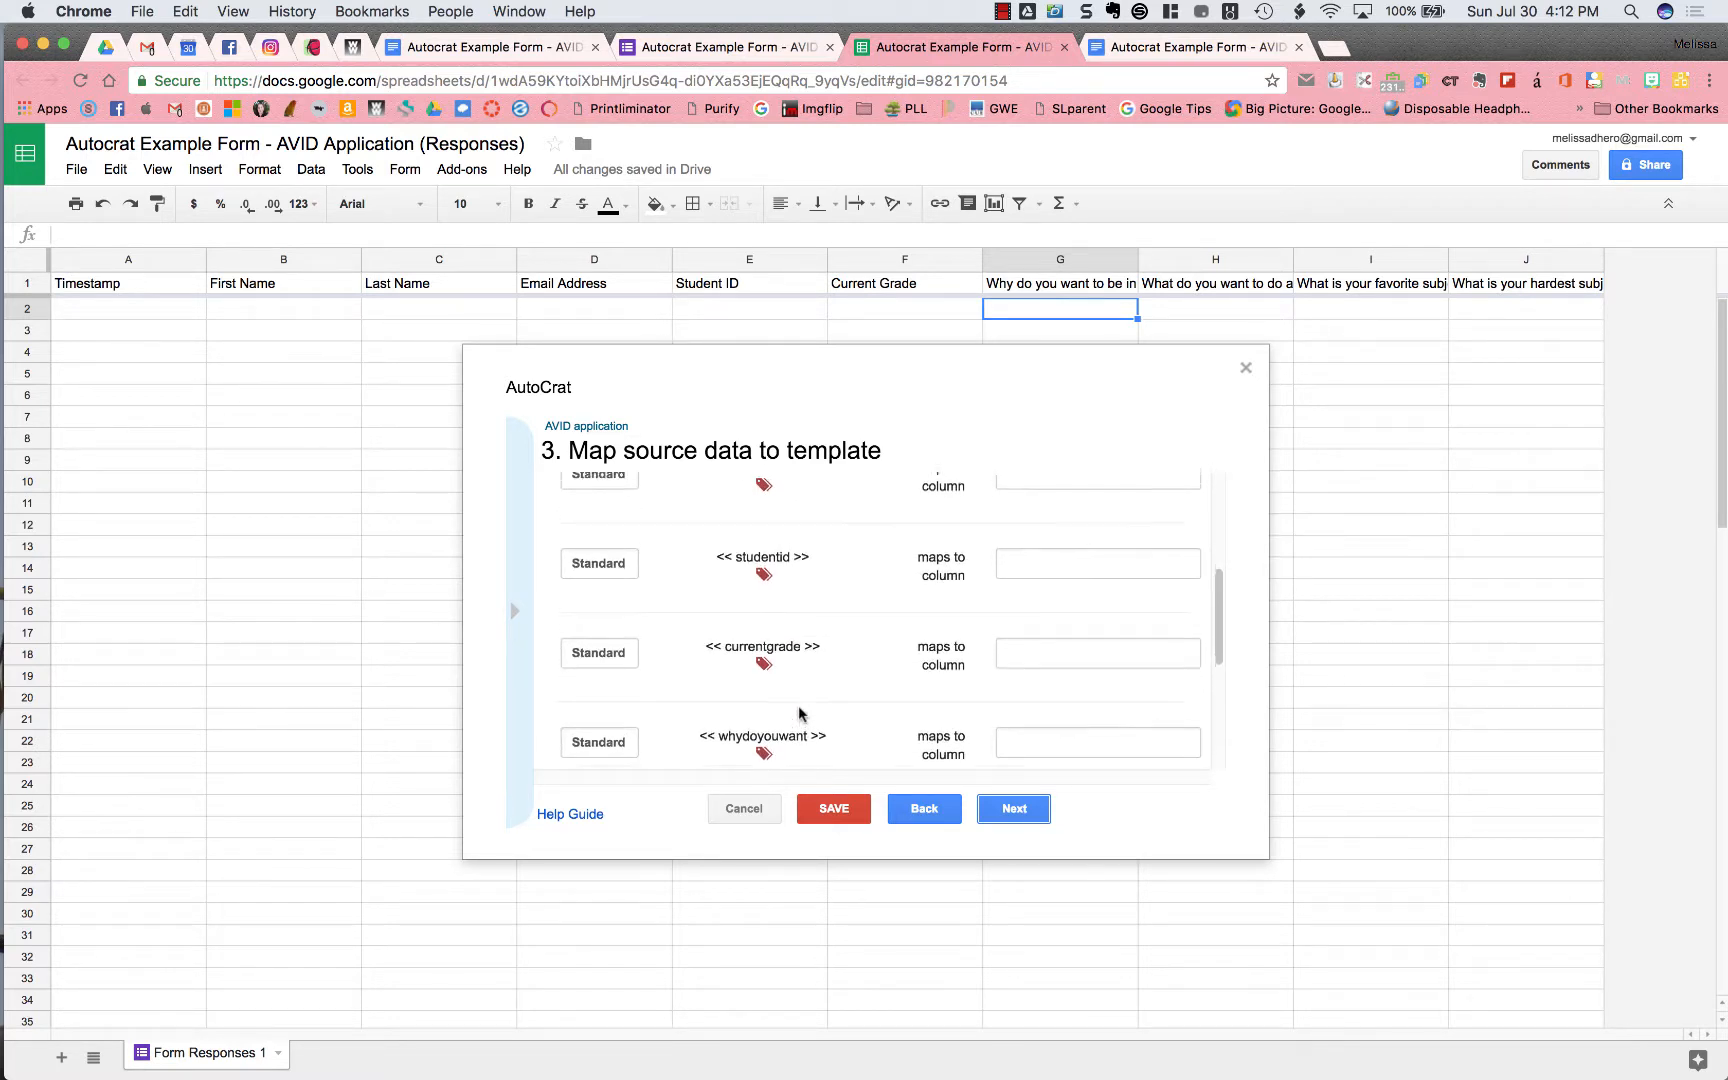
scroll(800, 712, up, 5)
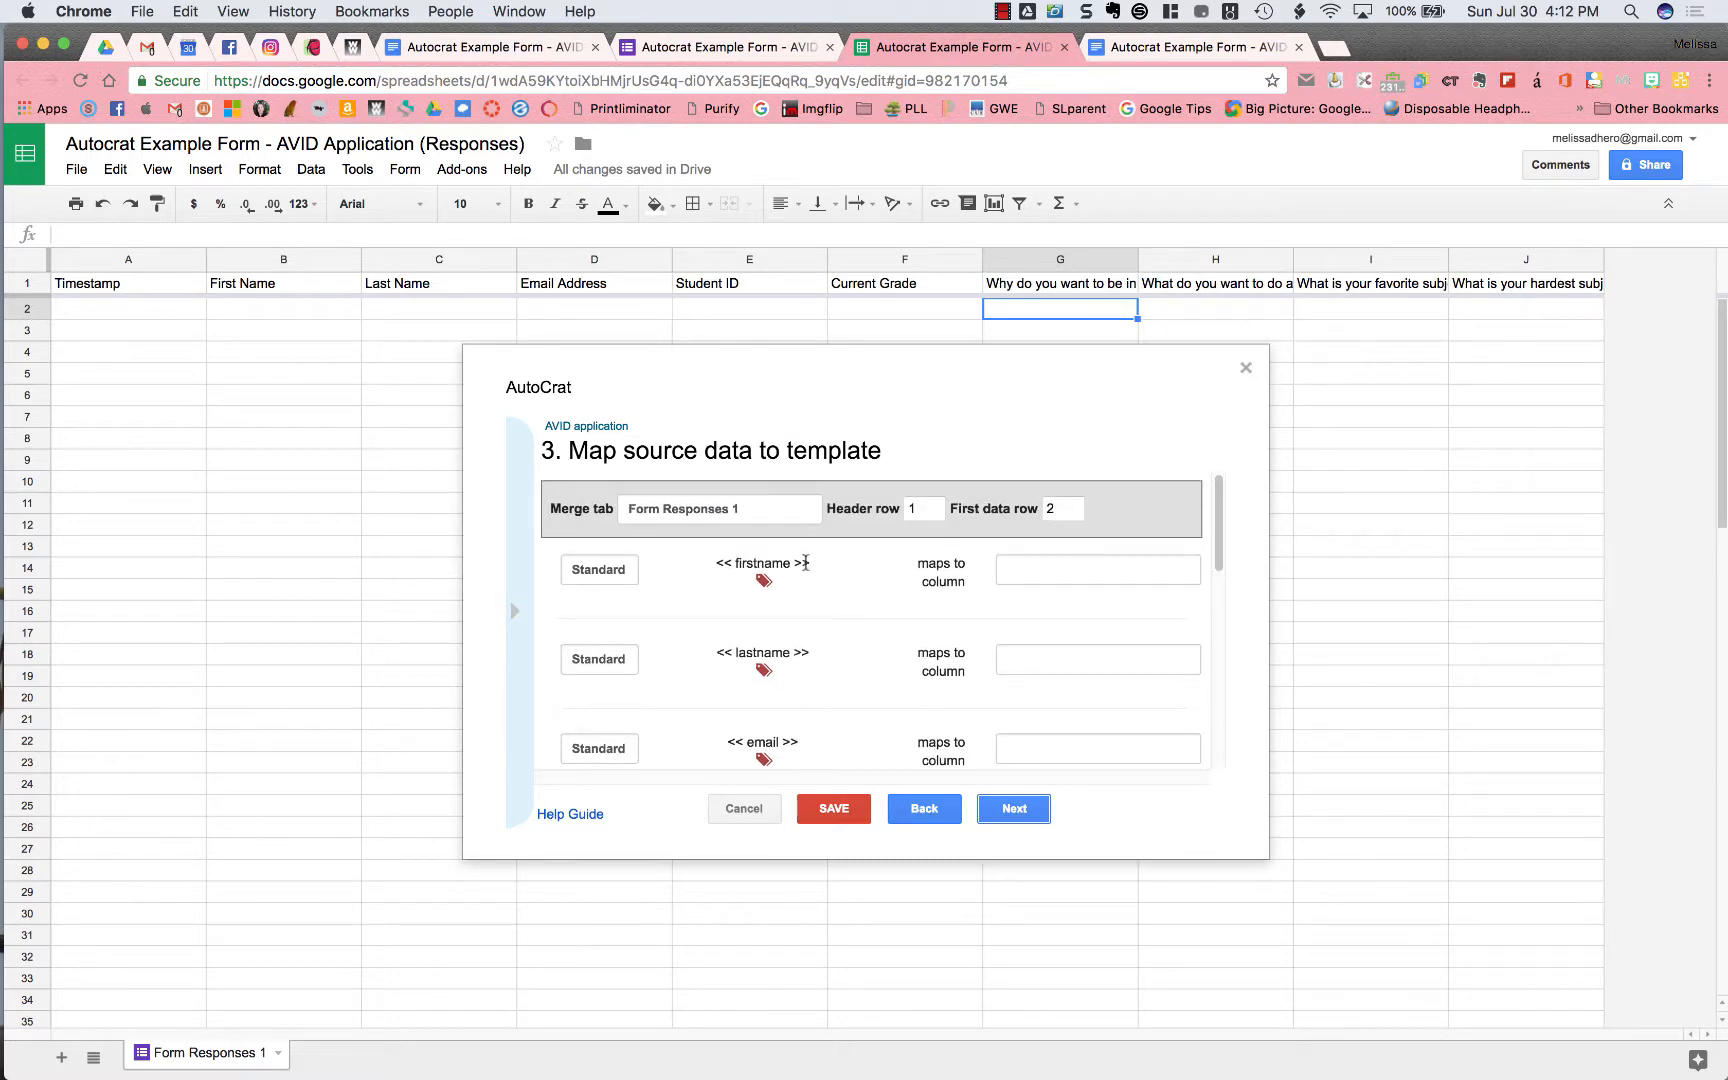
click(1193, 50)
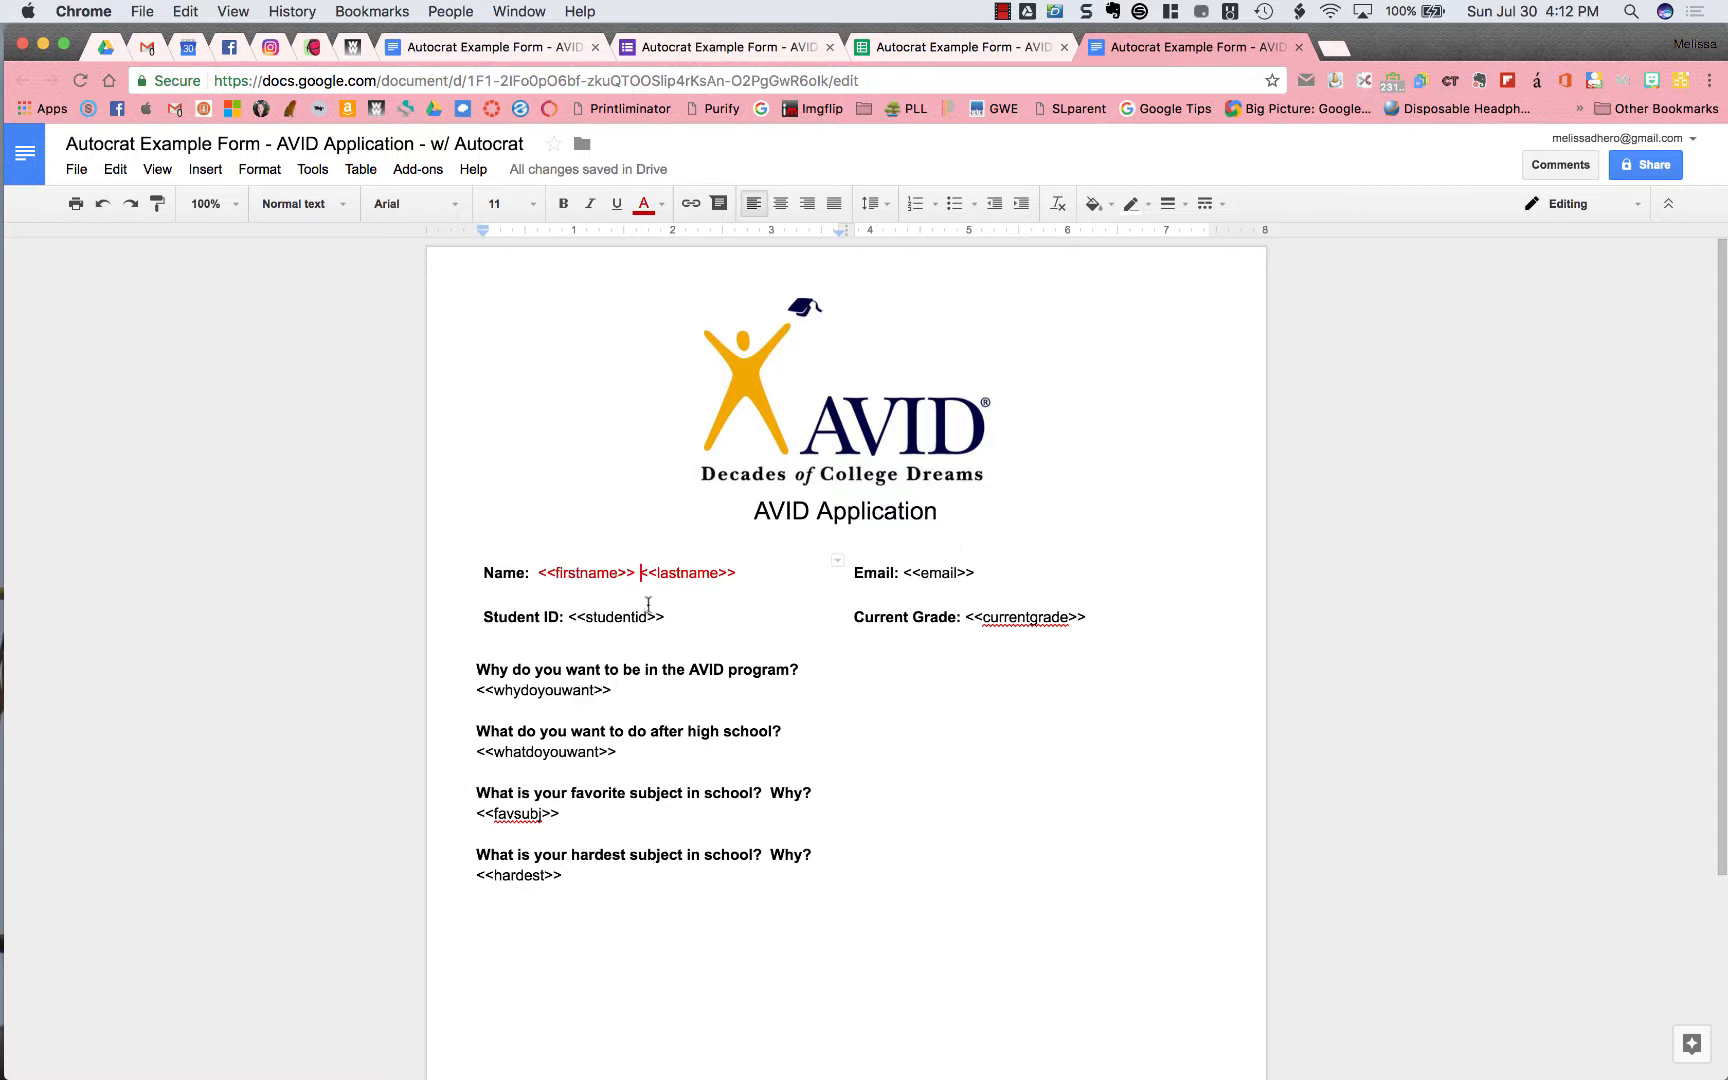
click(966, 57)
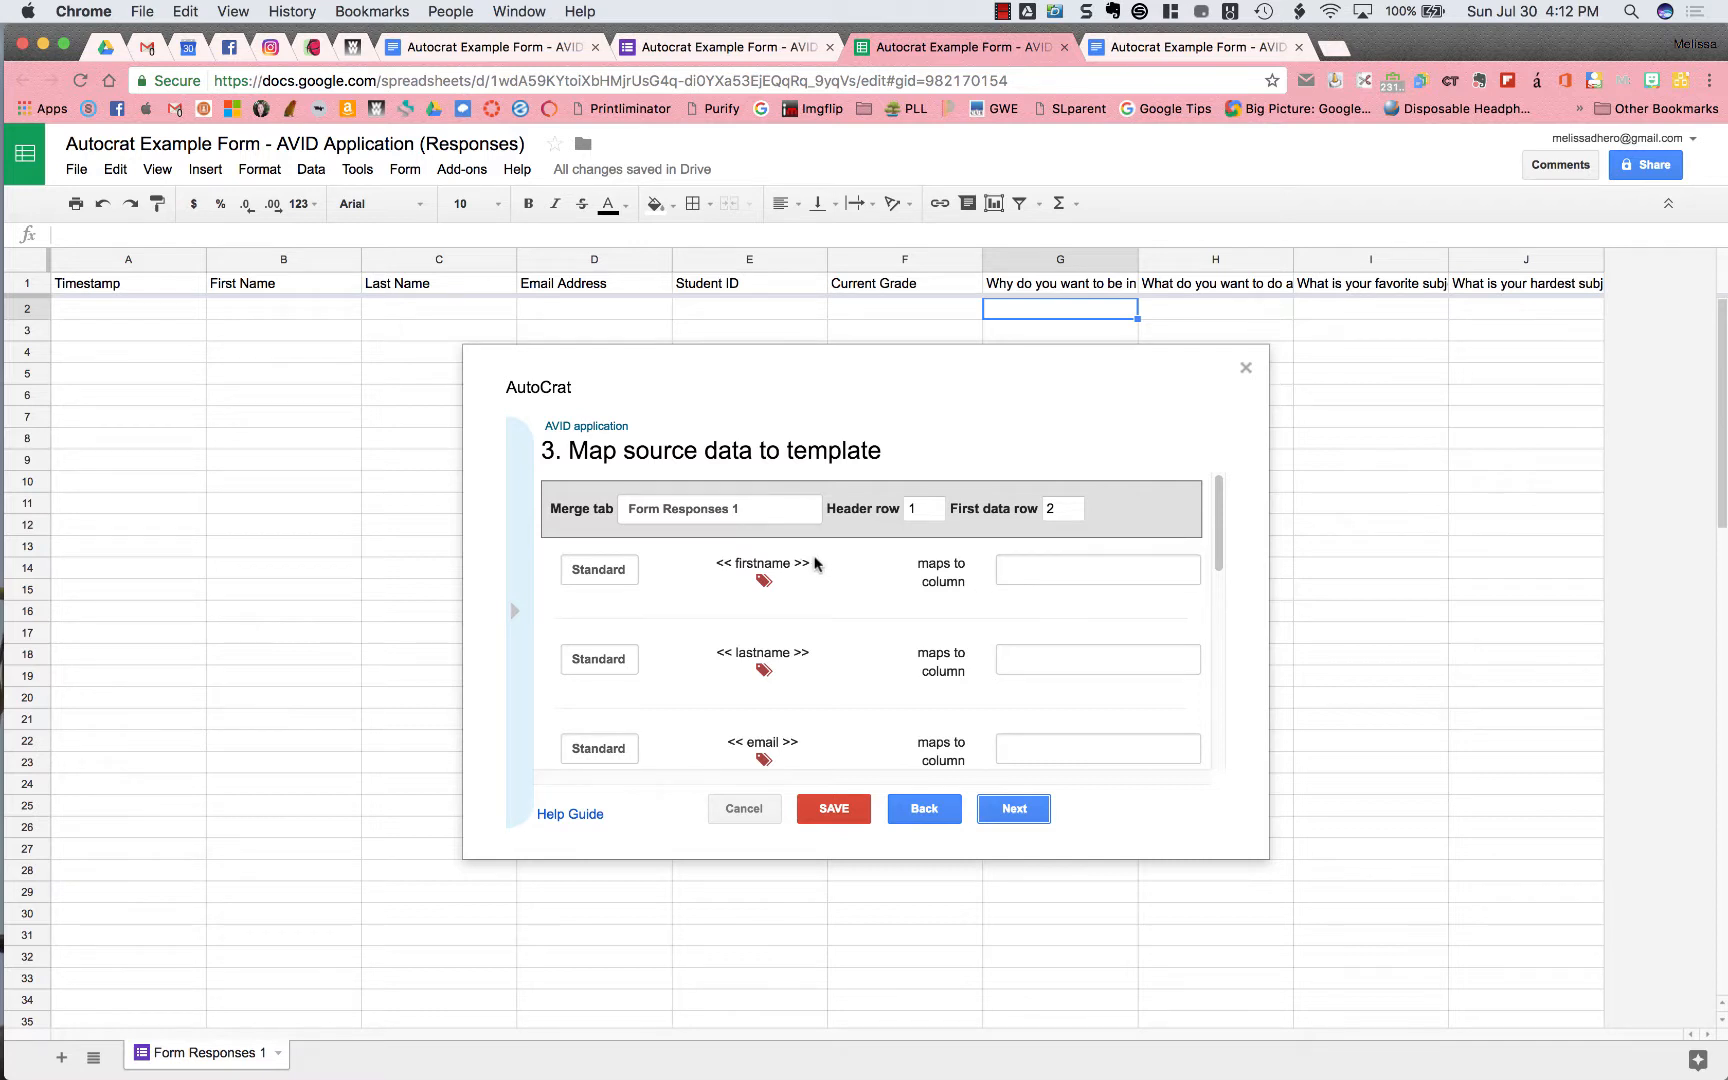
Map the firstname, lastname and email tags to First Name, Last Name and Email Address columns
click(1020, 568)
click(1038, 604)
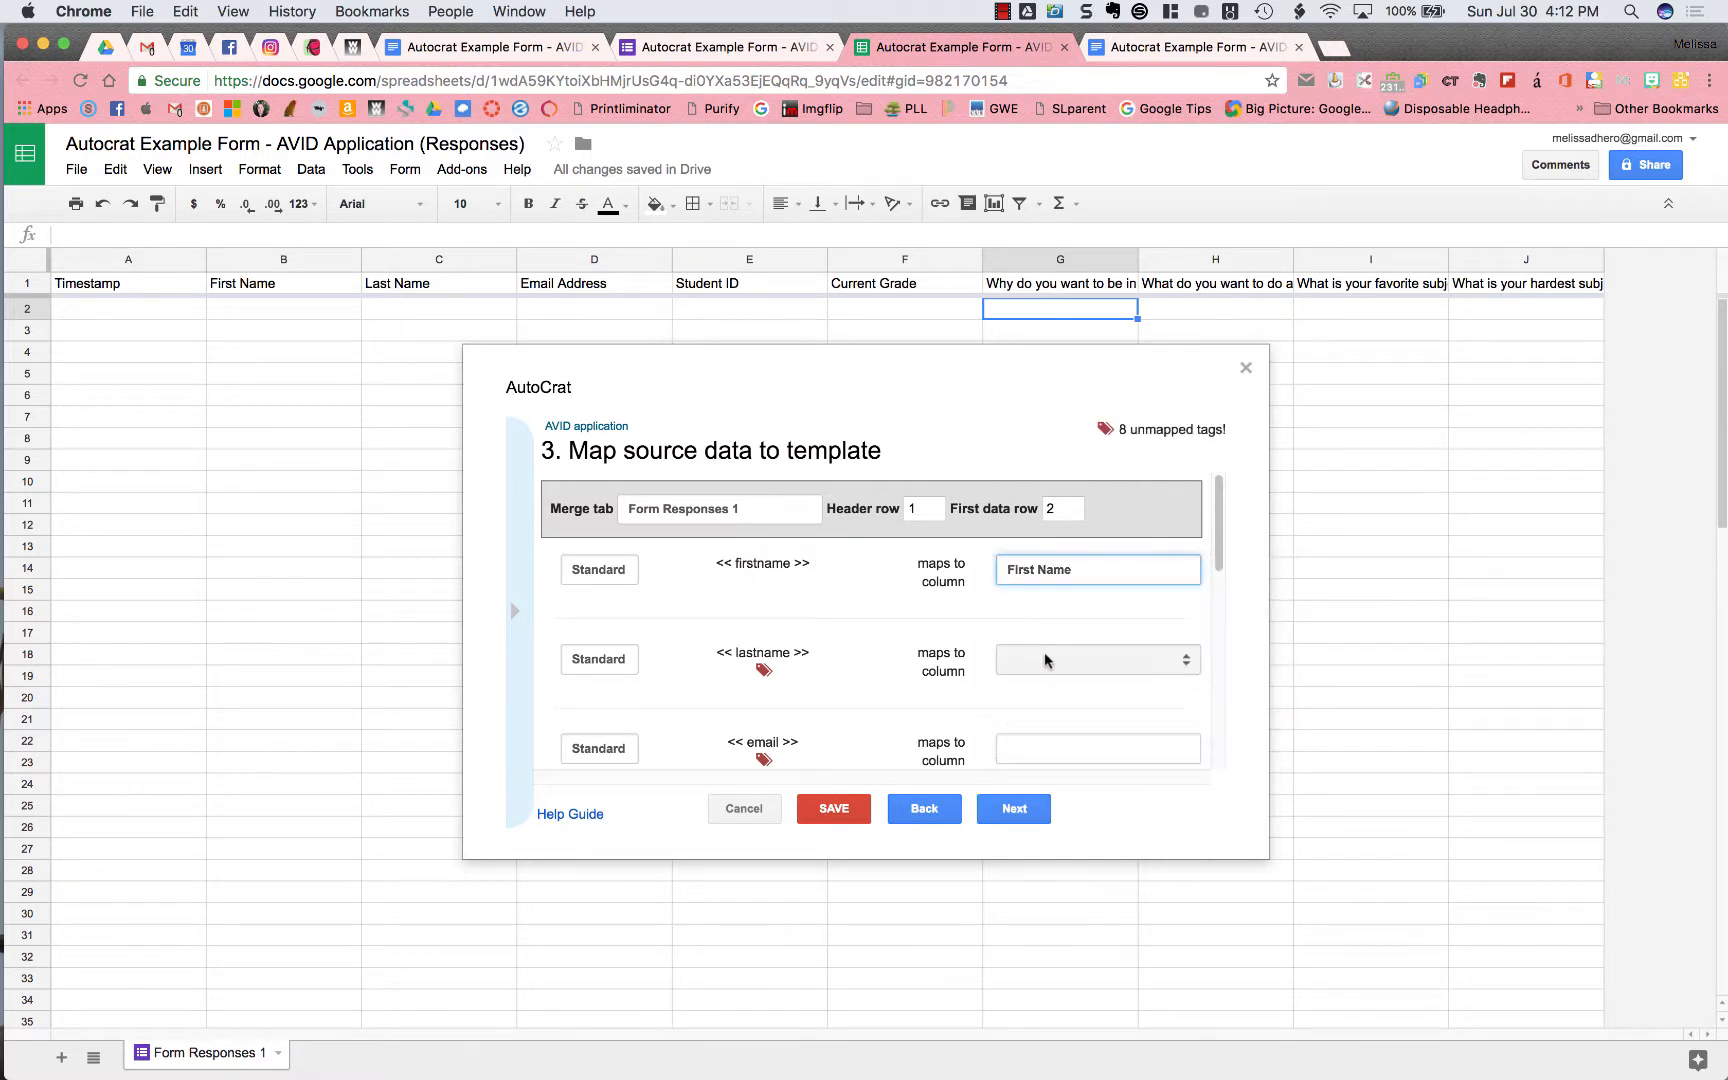
click(1044, 655)
click(1062, 712)
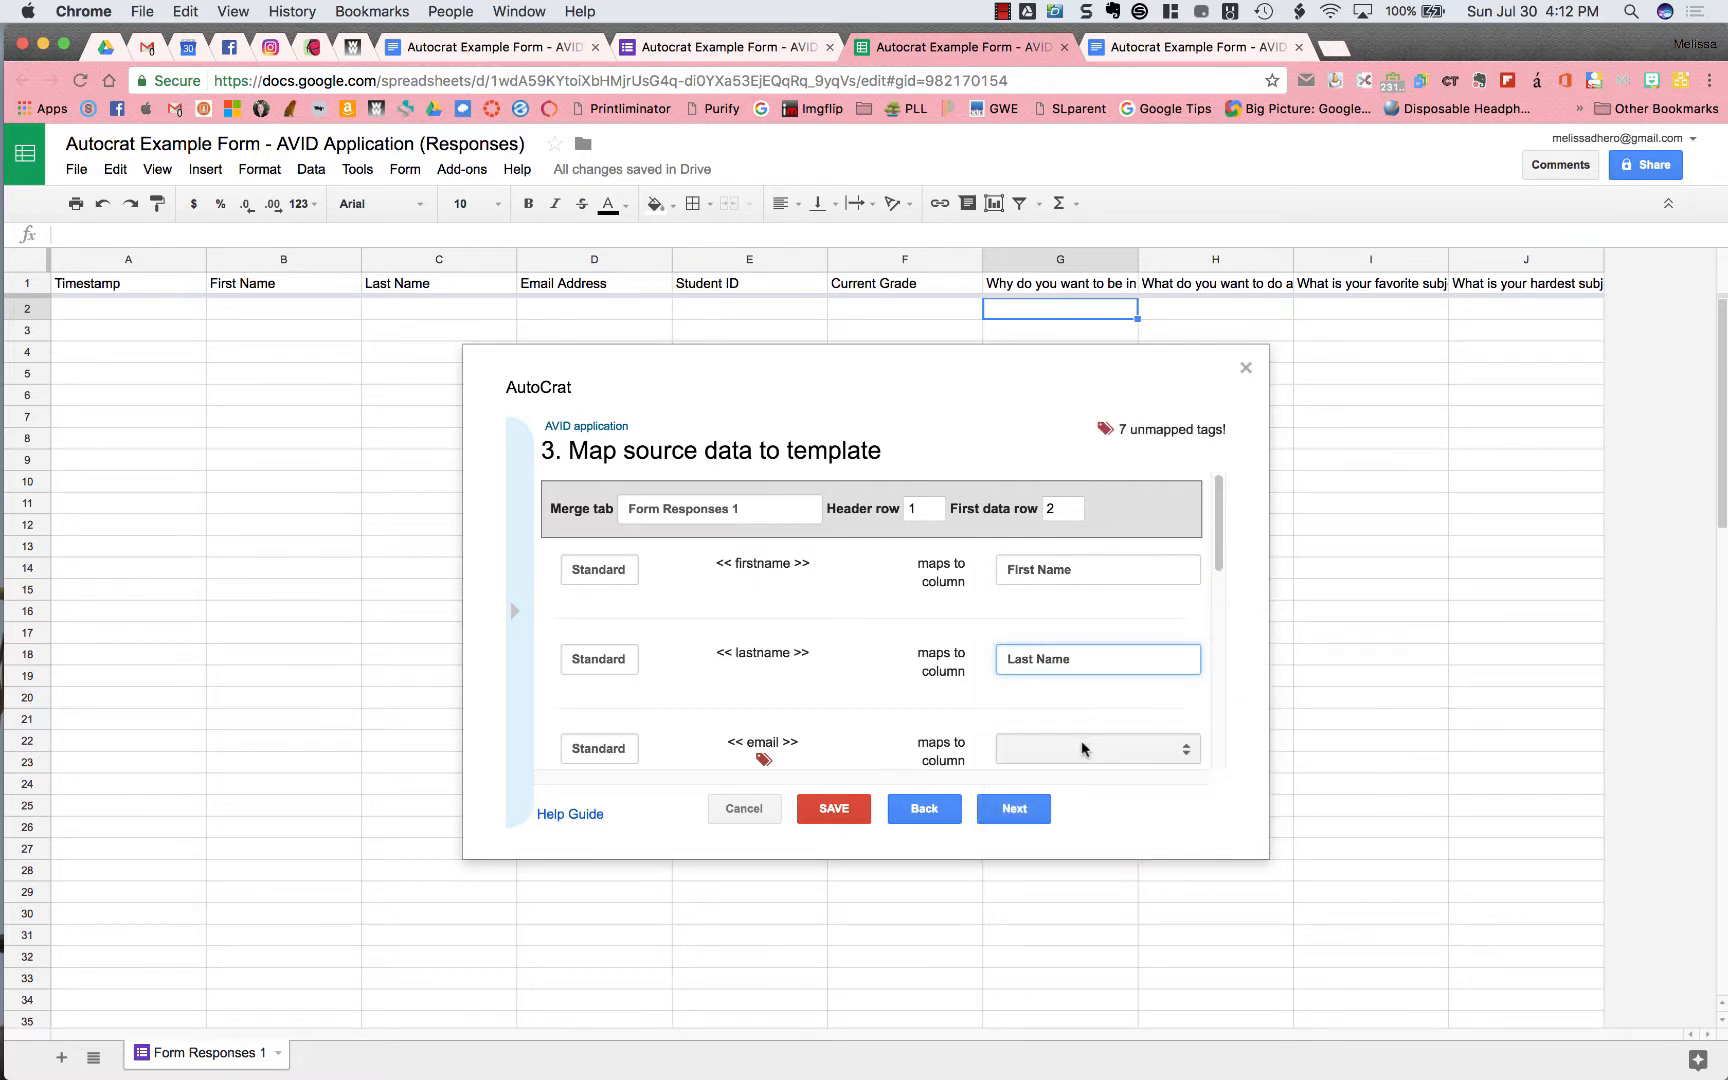
click(1081, 741)
click(1085, 816)
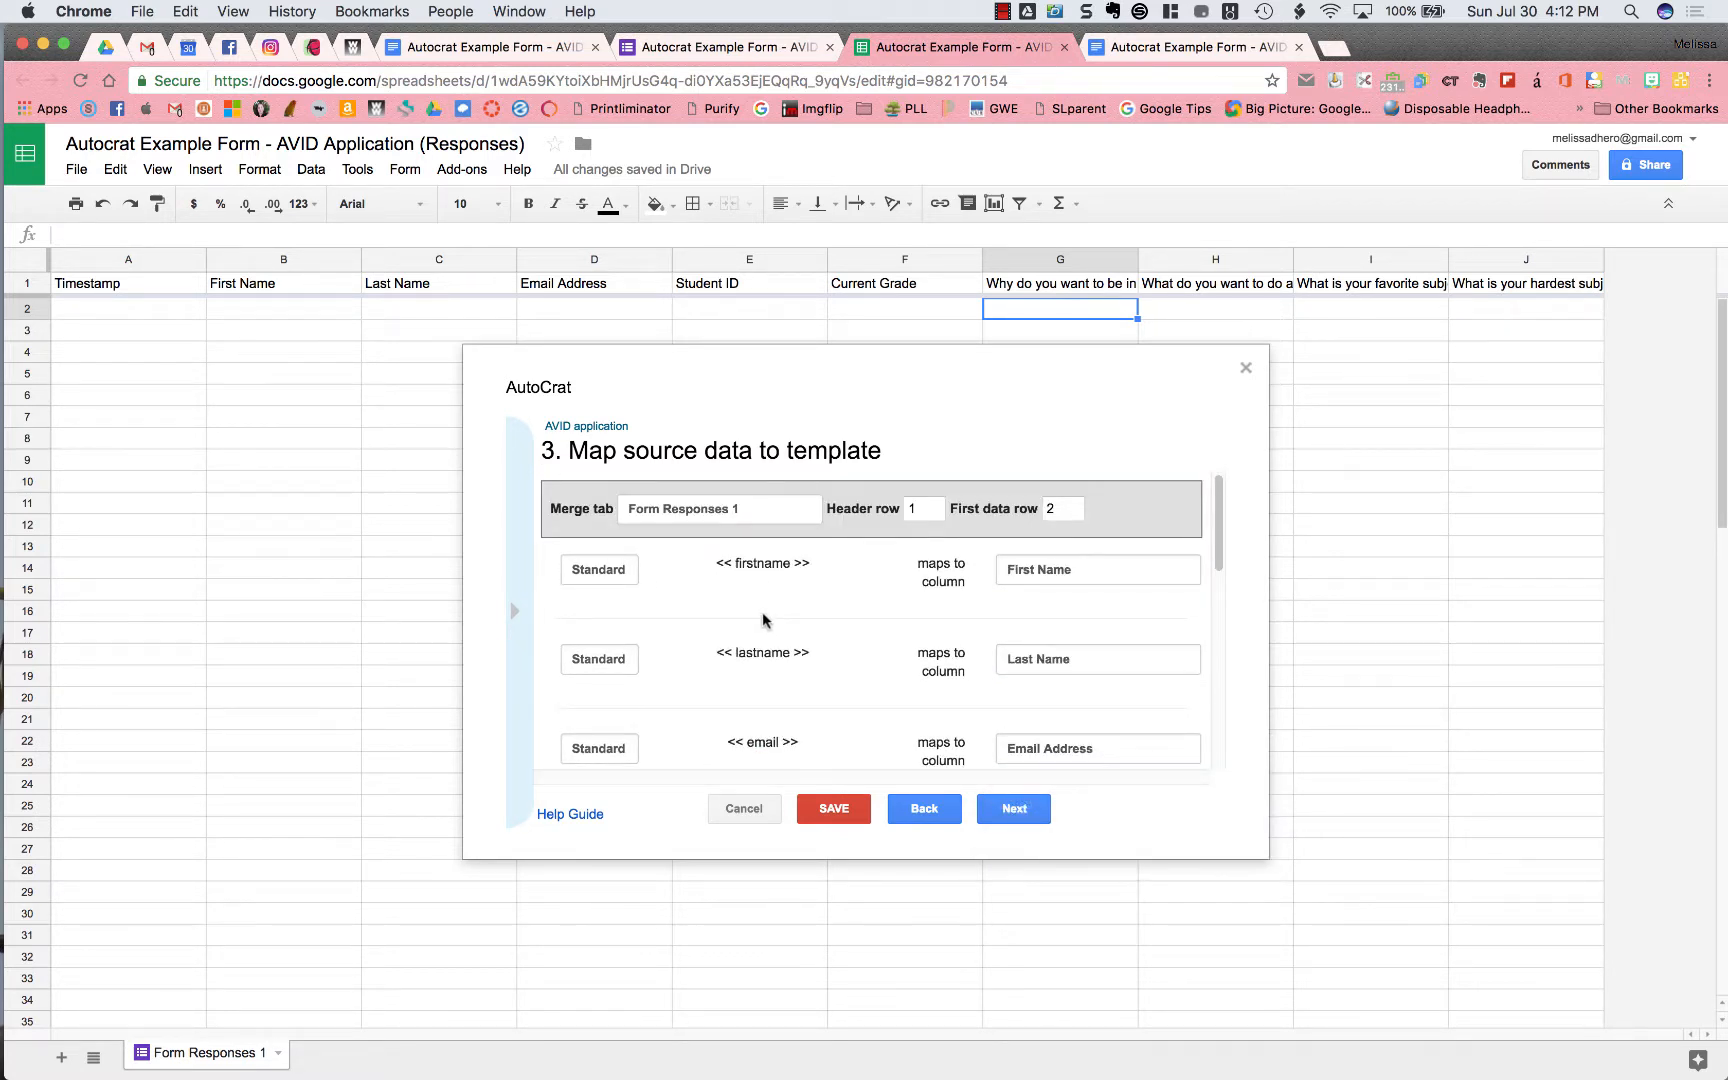
Keep the firstname tag as Standard formatting and move on to file settings
click(622, 572)
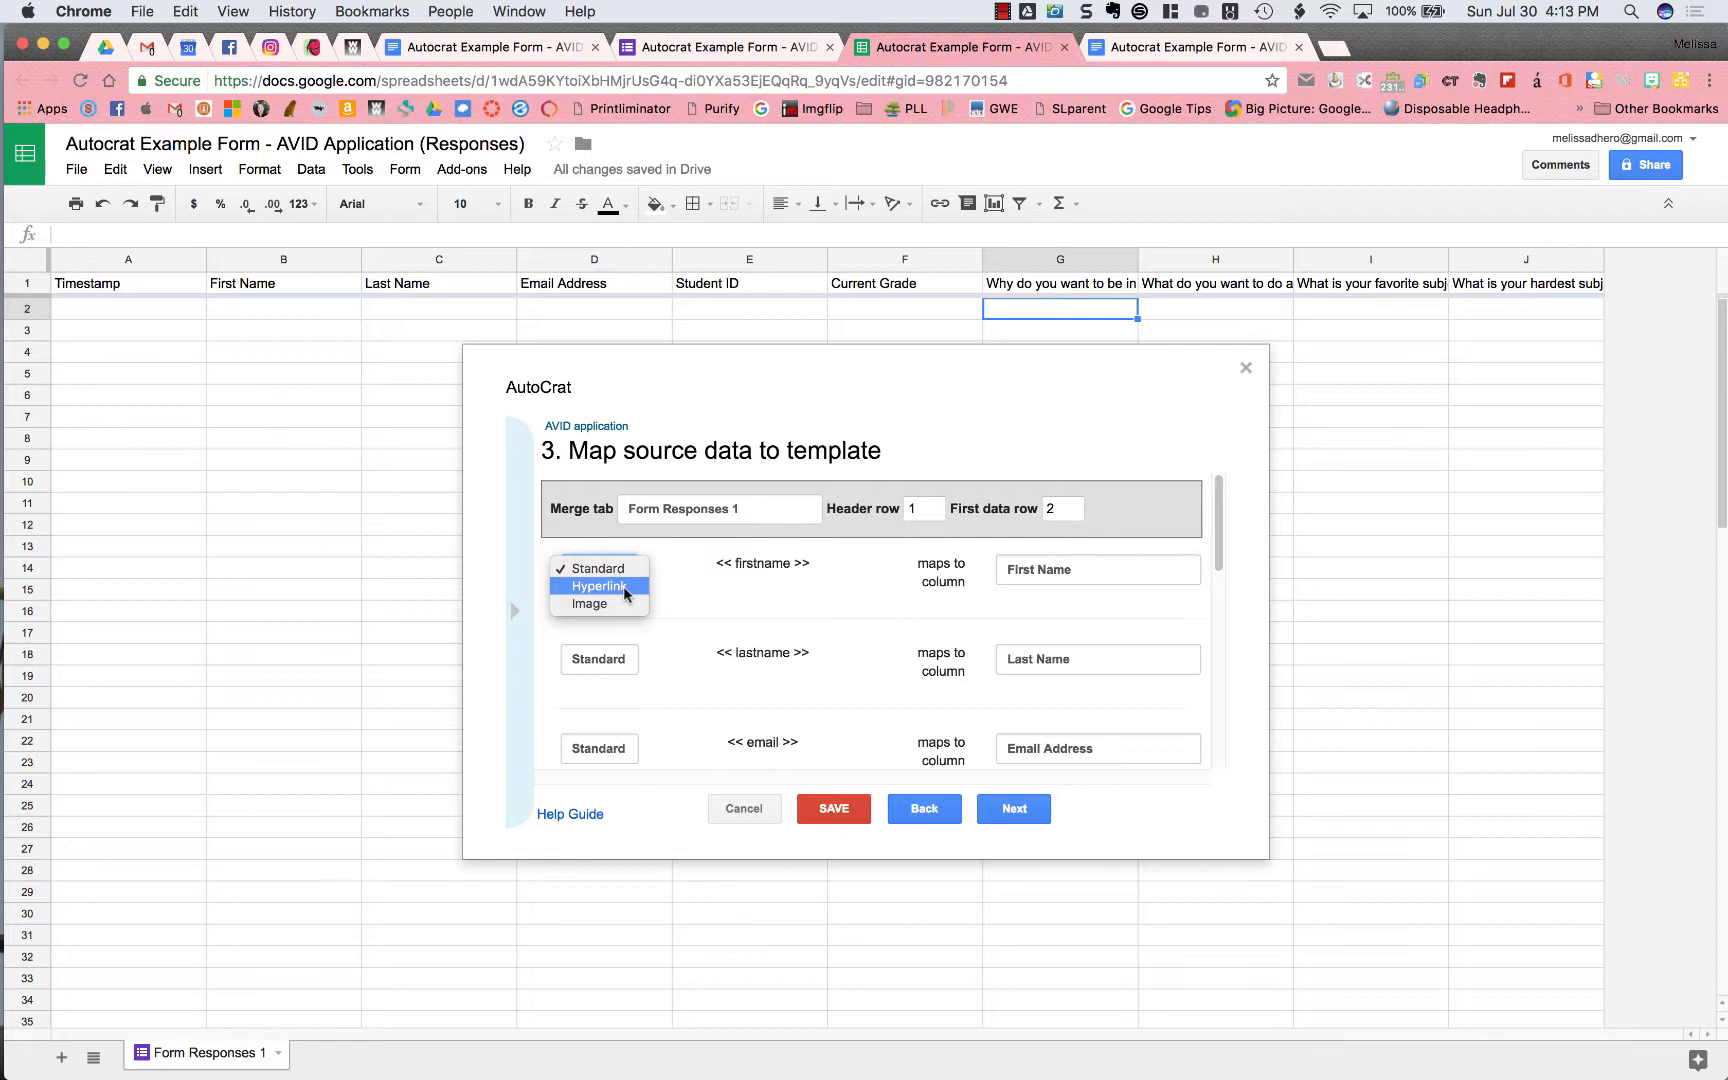
click(619, 569)
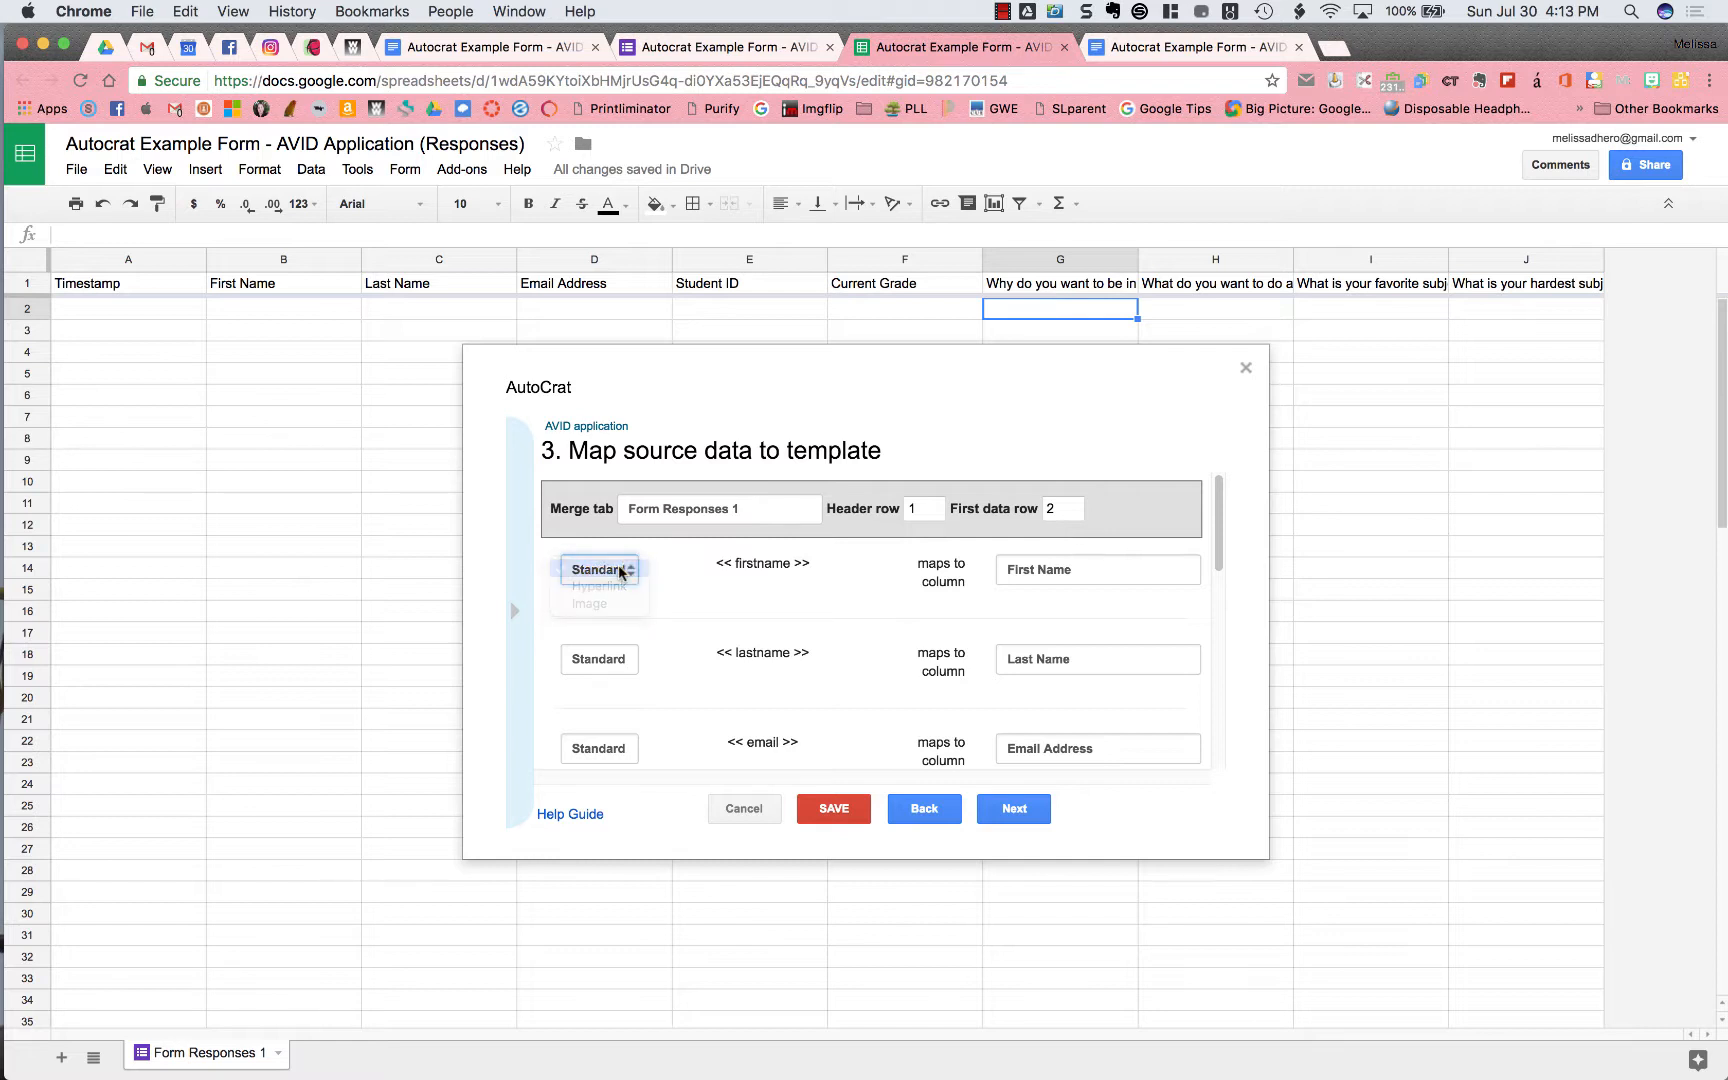
click(1040, 818)
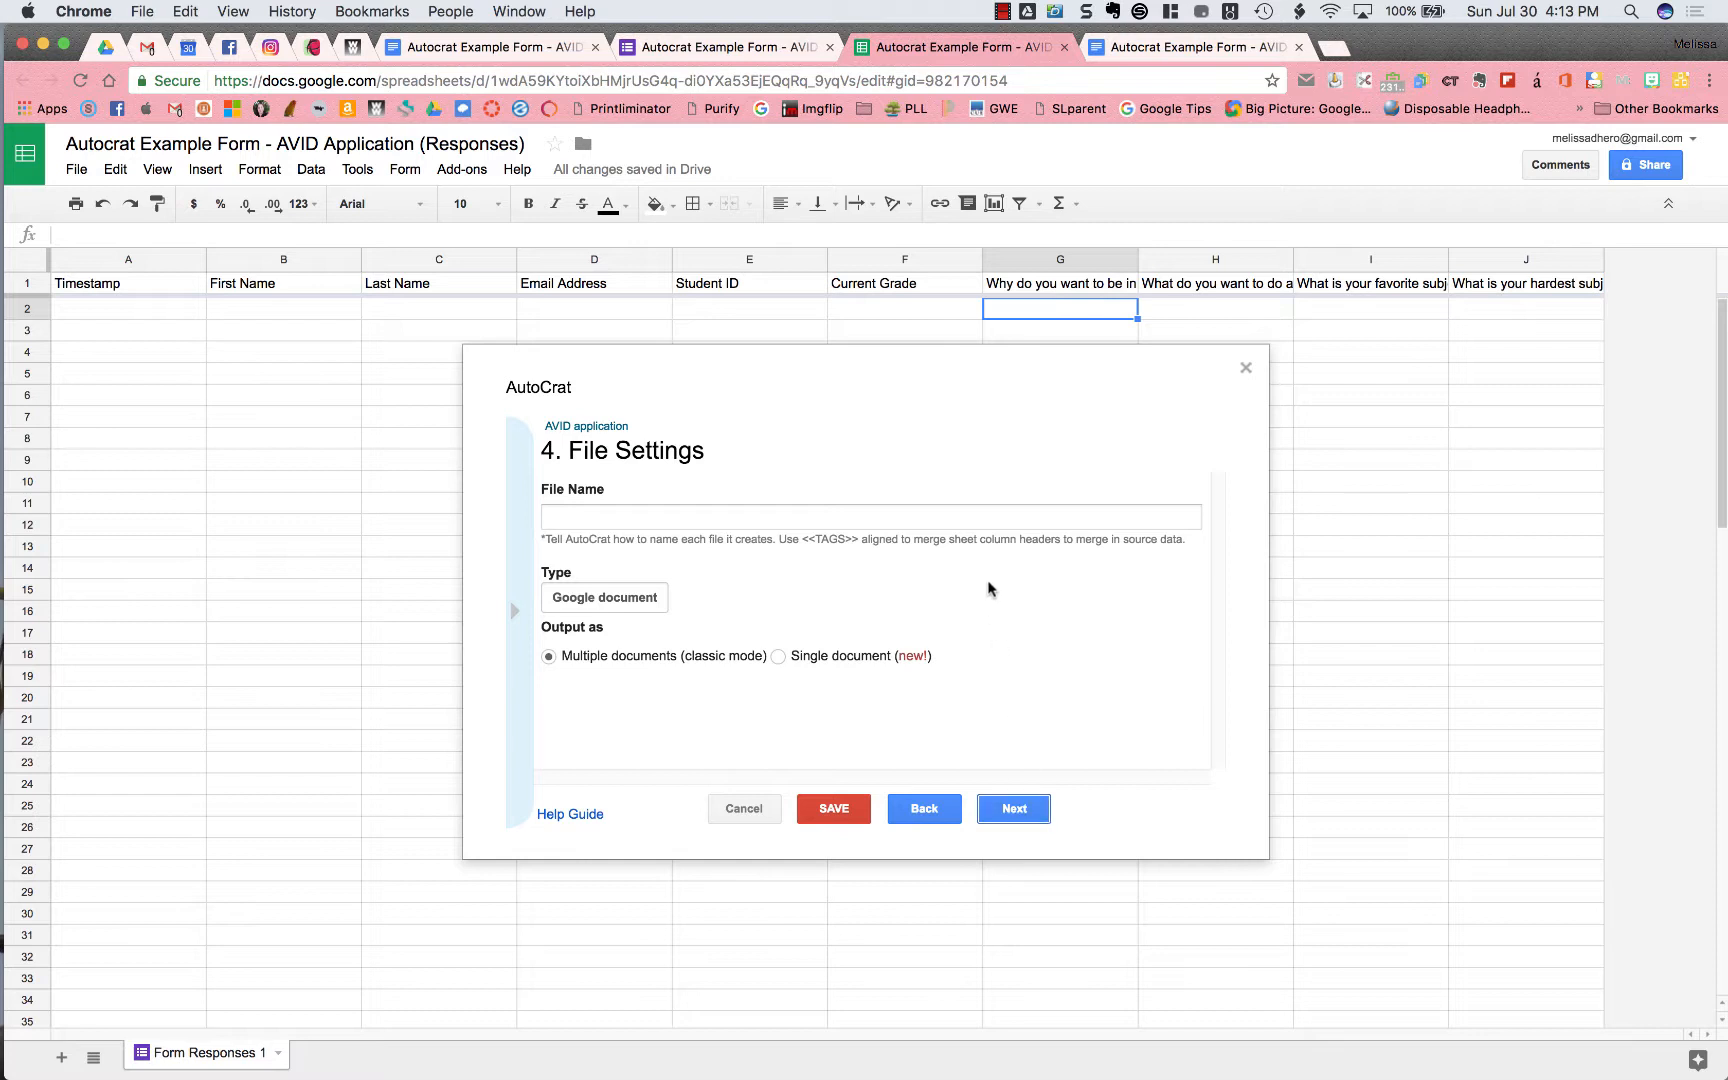
Start the AutoCrat file name as 'AVID Application <<First Name>>', copying the header text from B1
click(988, 519)
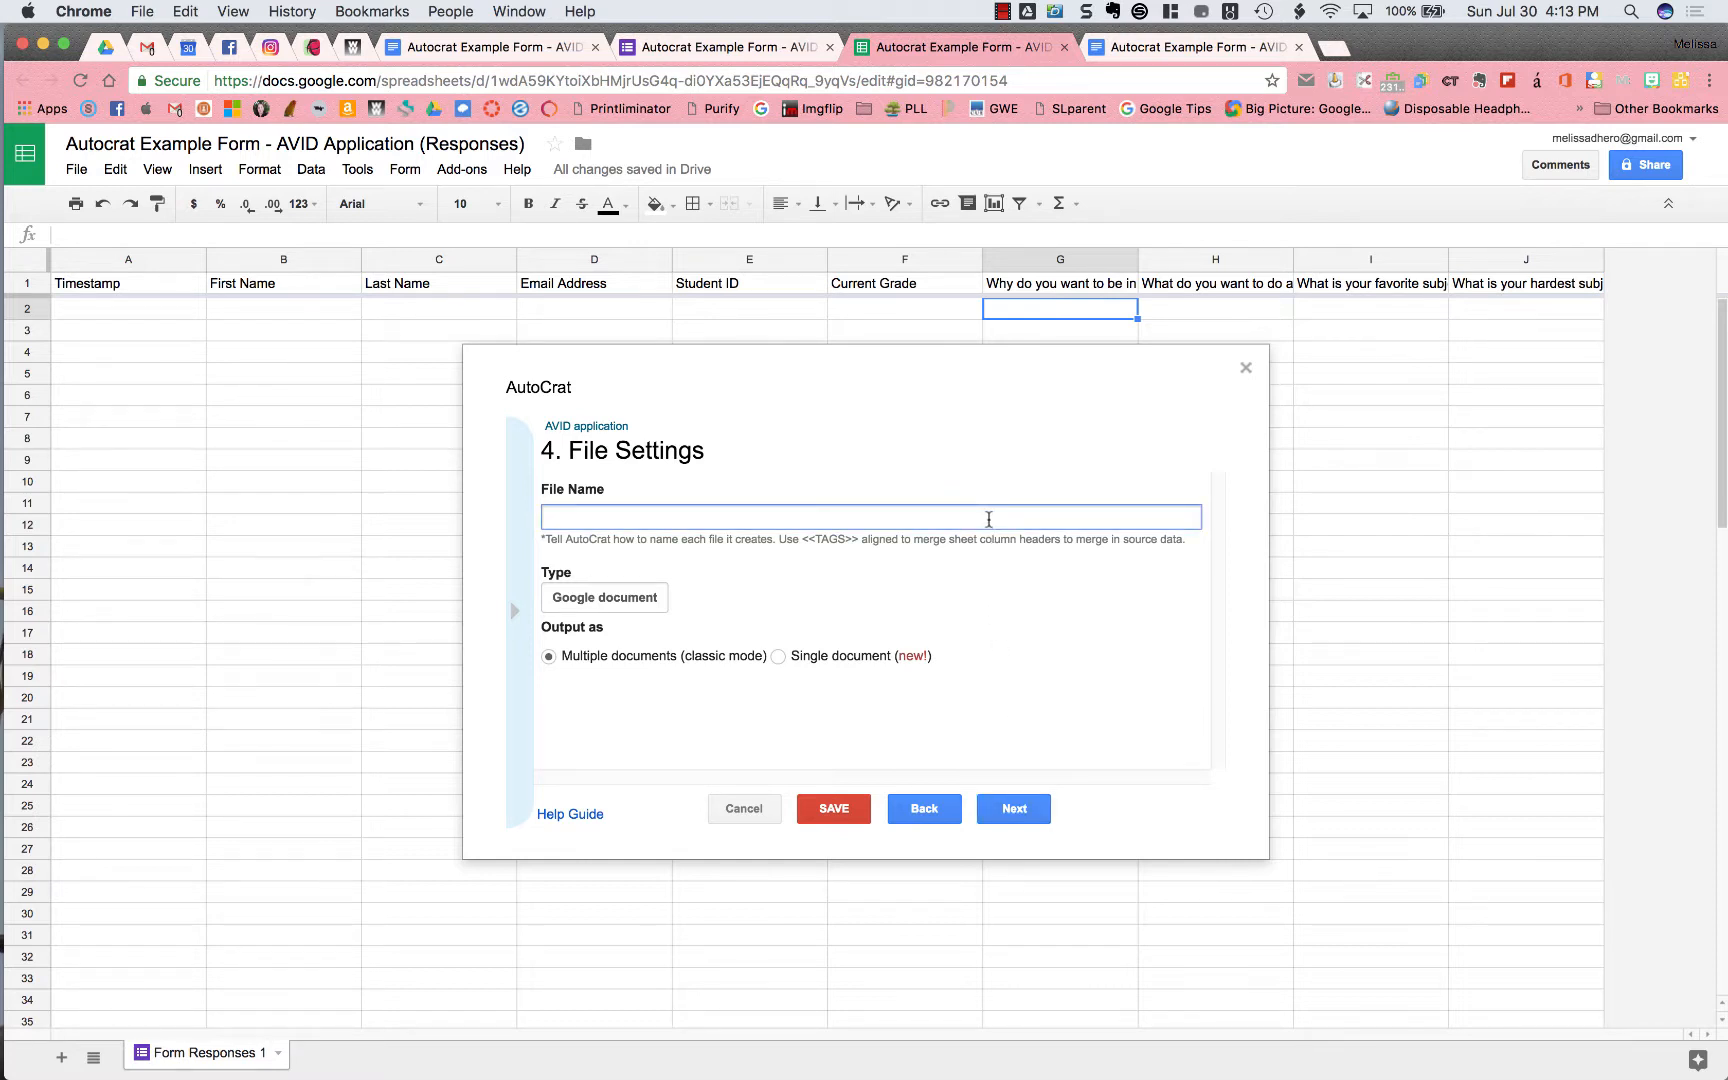
text(AVID Application)
text(<<)
click(296, 282)
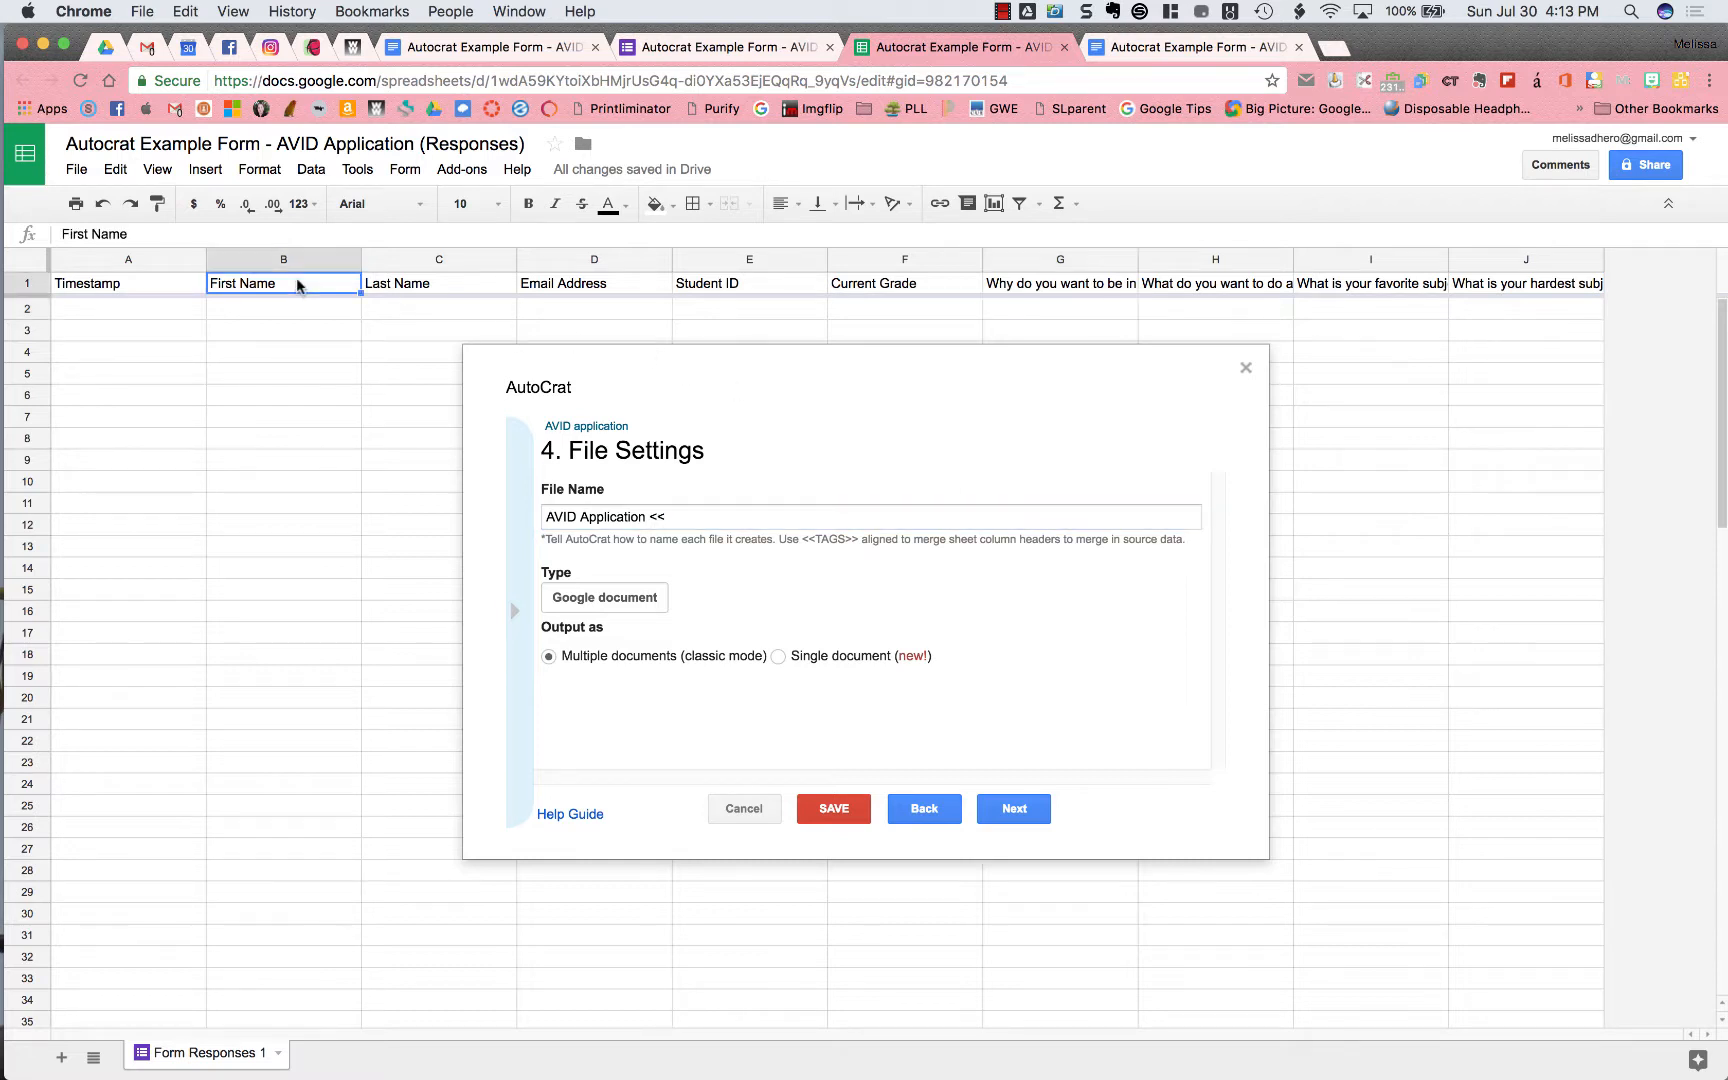
triple_click(174, 229)
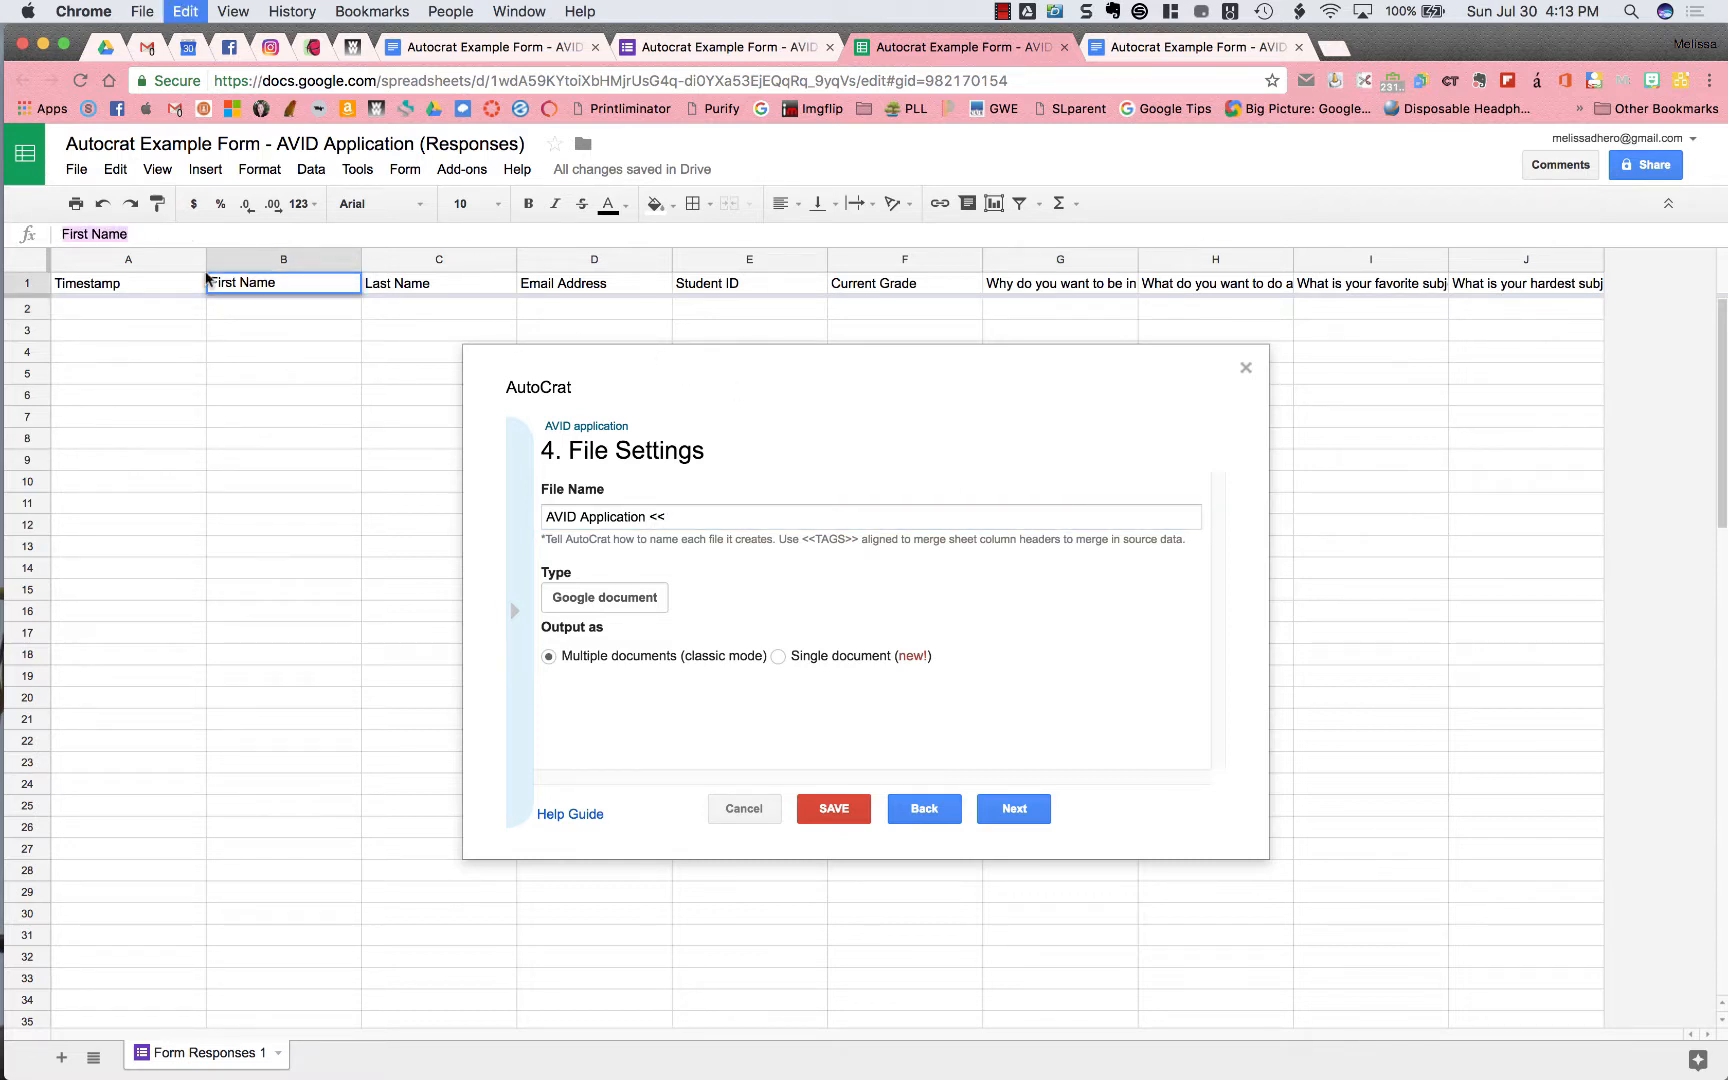
key(super+c)
click(675, 520)
key(super+v)
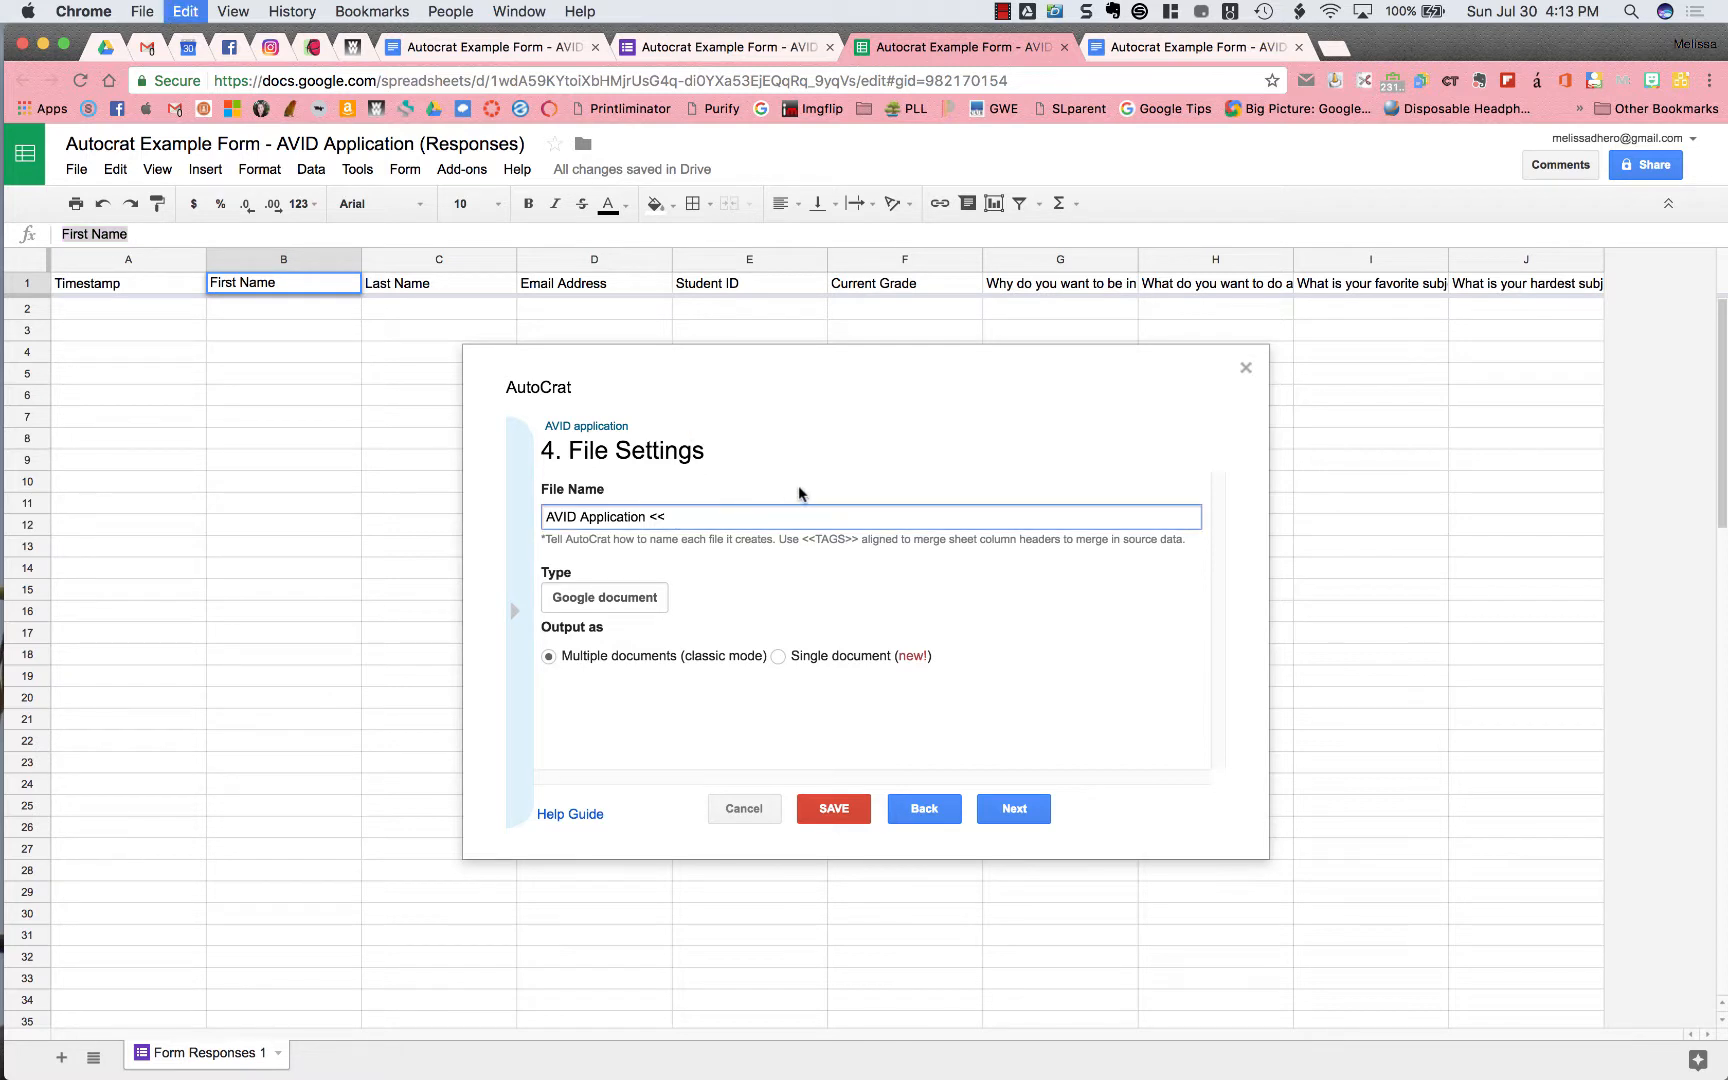
text(>>)
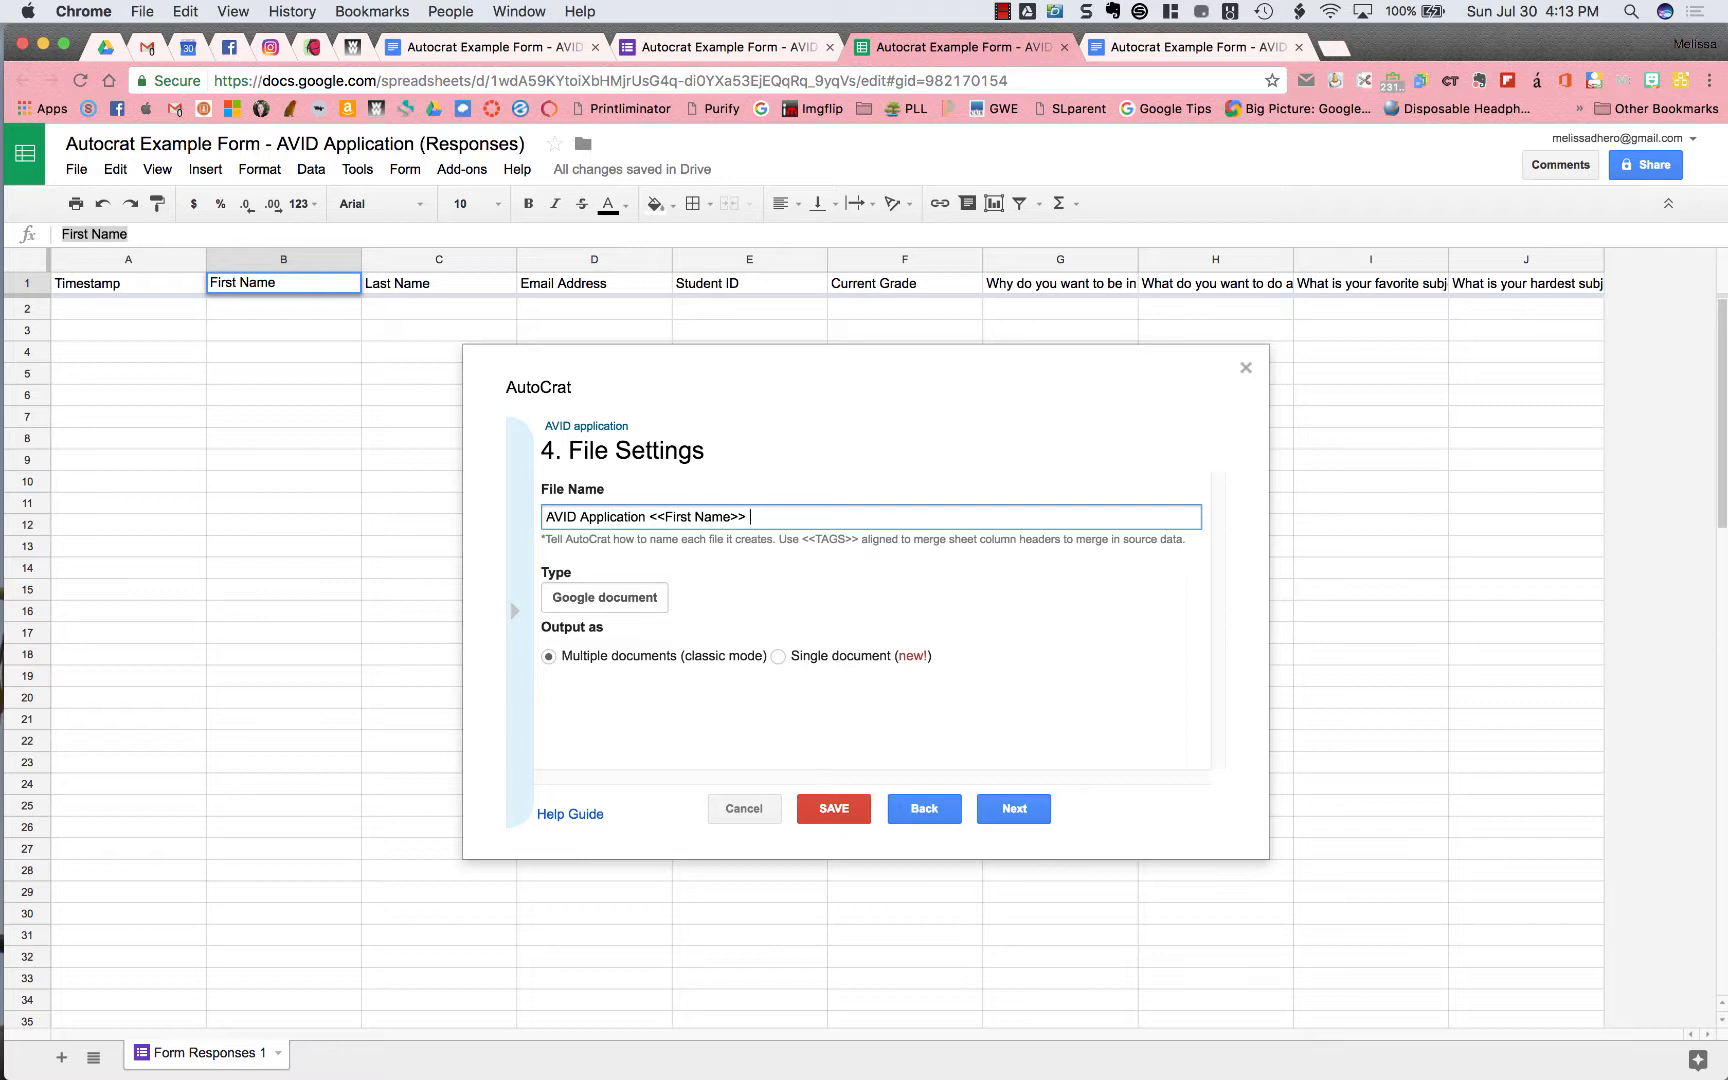
Append '<<Last Name>>, Grade:' to the file name using the Last Name header
click(481, 290)
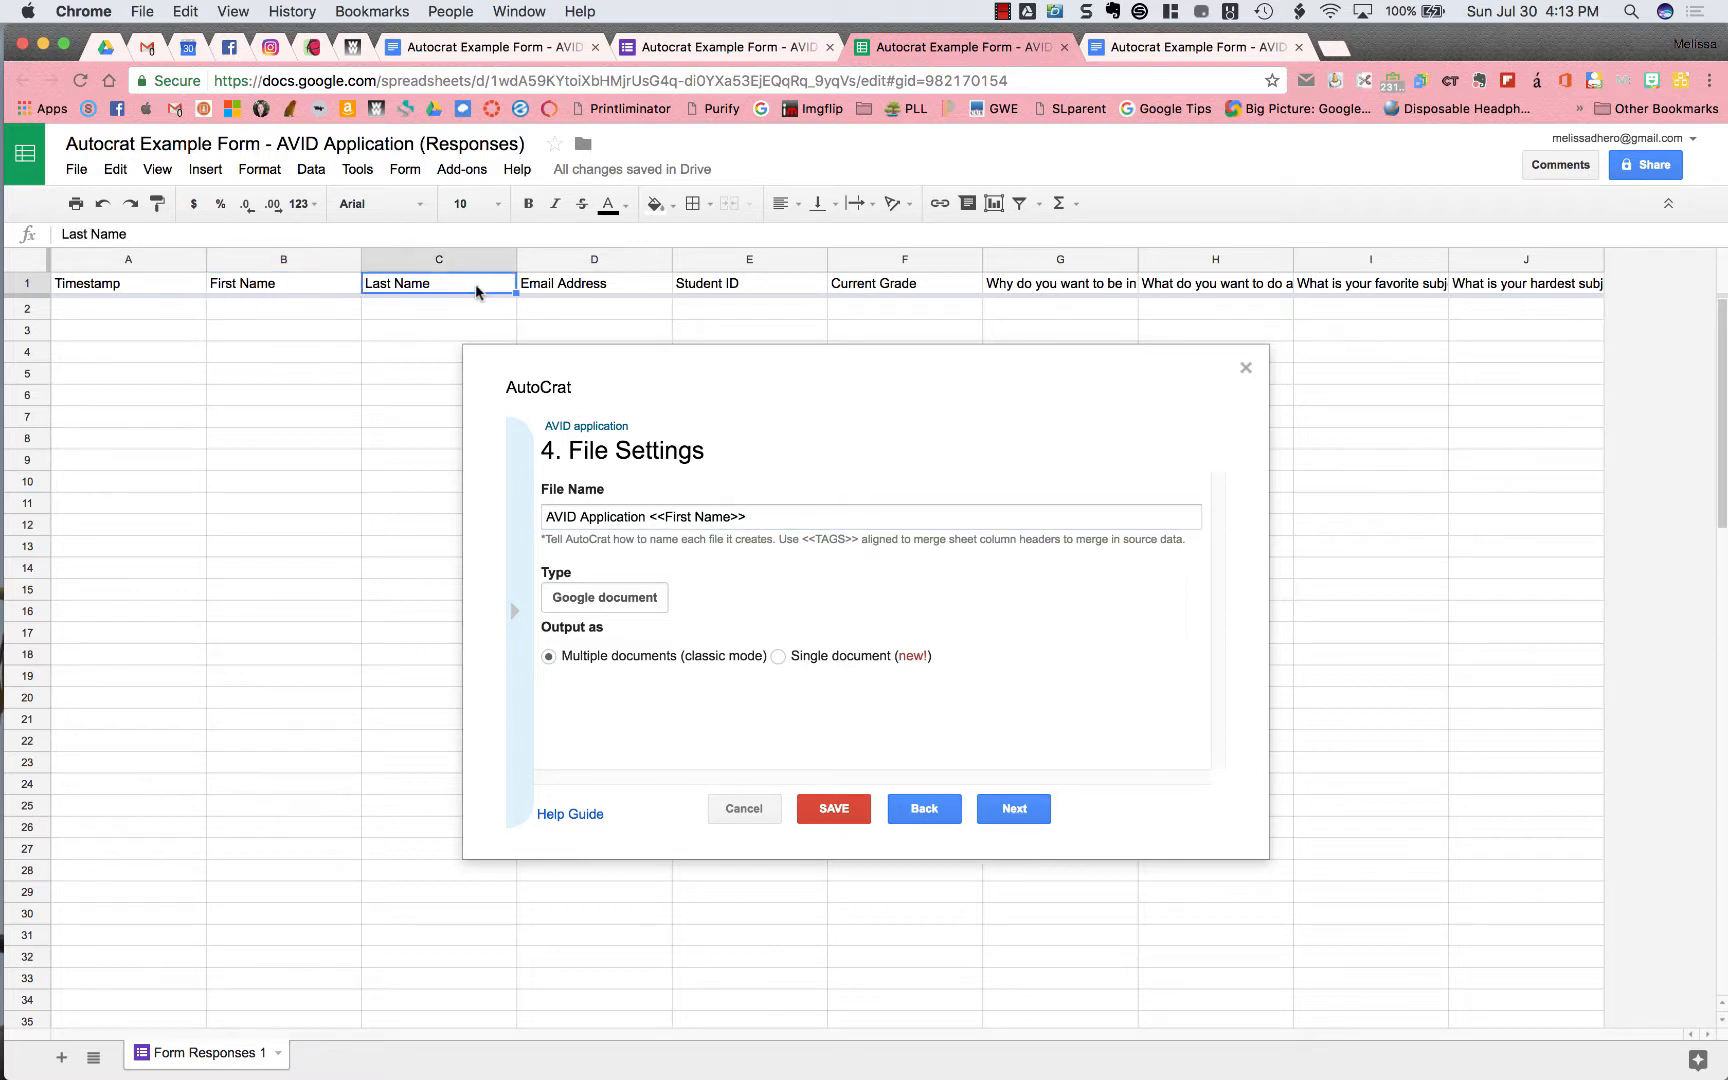
triple_click(94, 220)
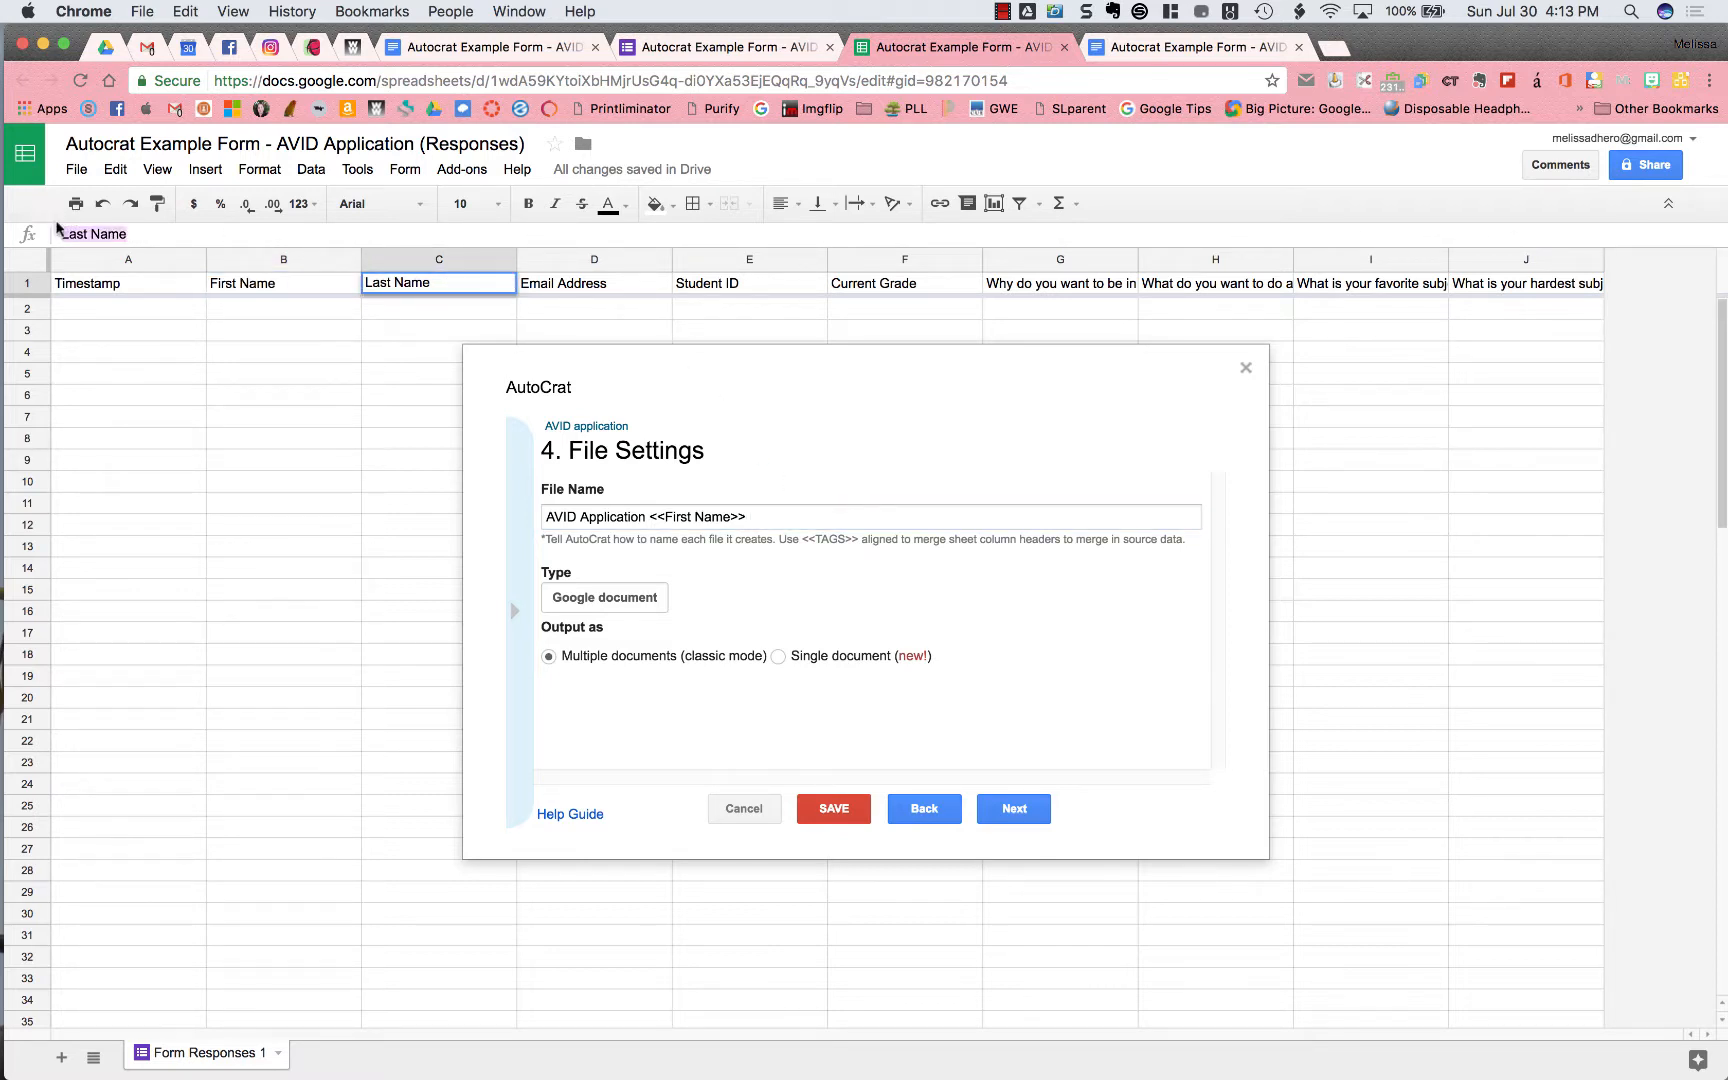
click(812, 518)
text(<<)
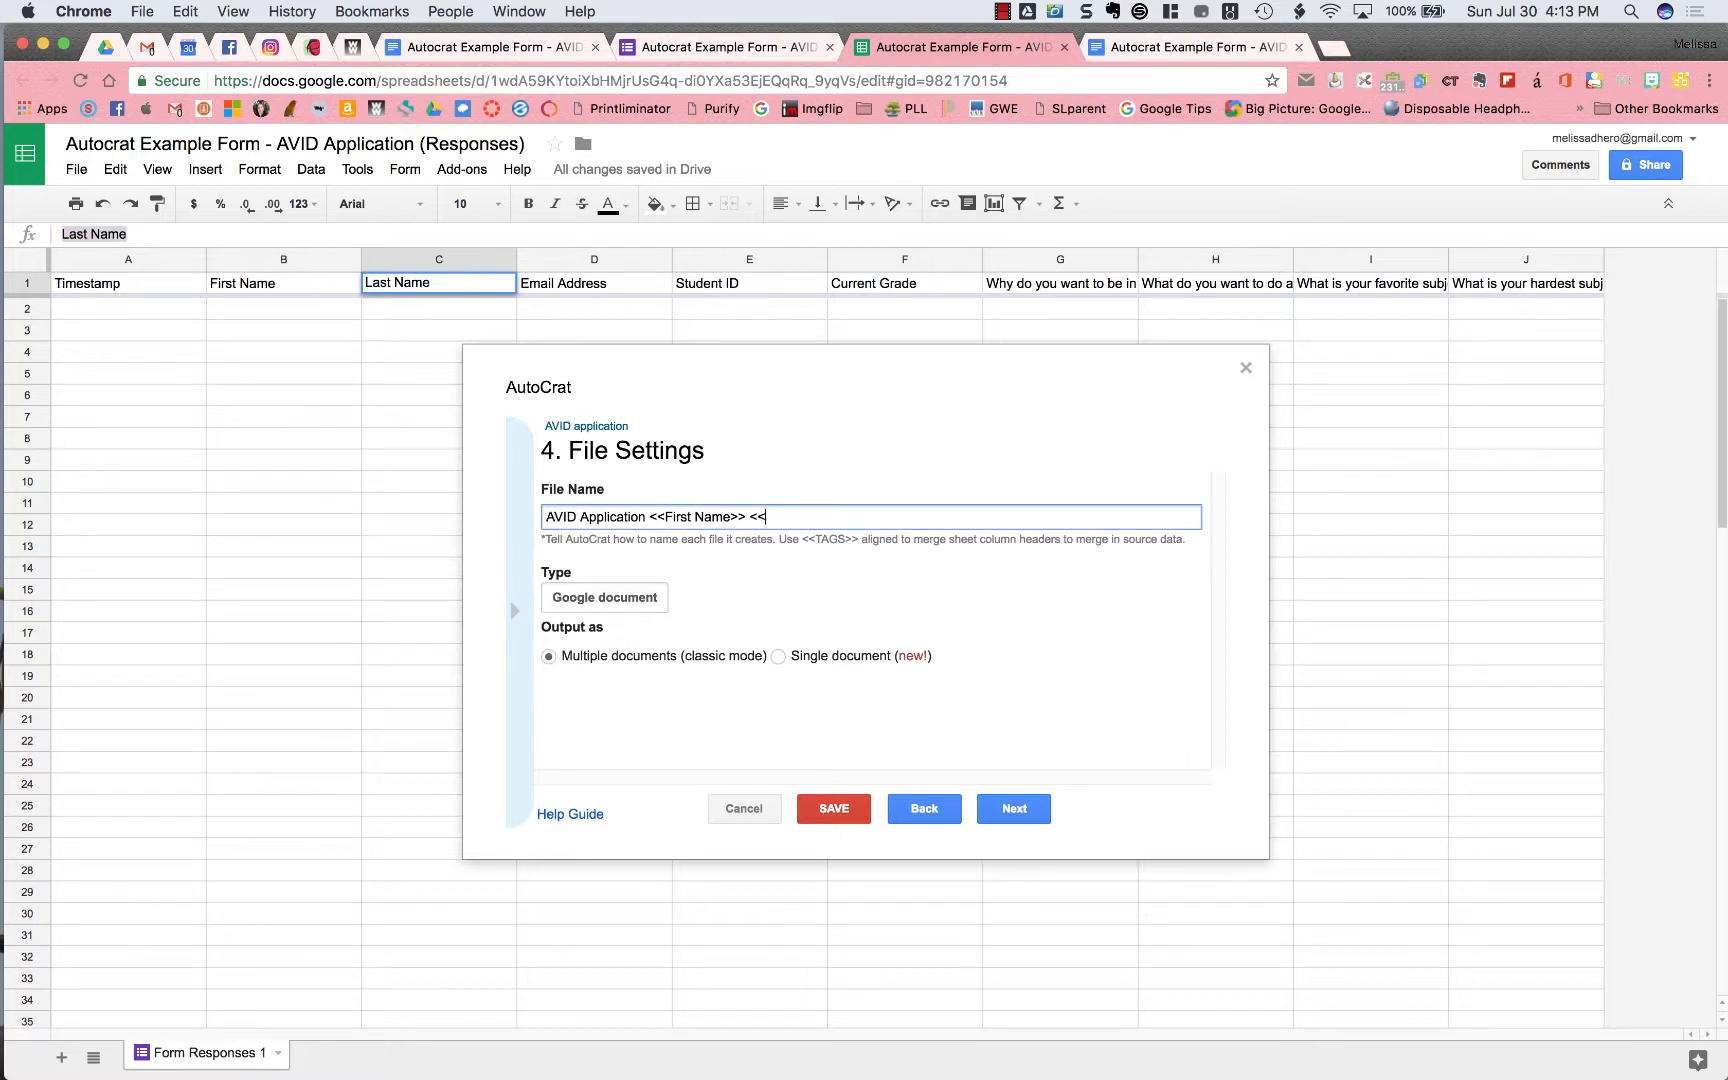
key(cmd+v)
text(>>, Grade:)
Finish the file name with the '<<Current Grade>>' tag copied from its header
click(900, 284)
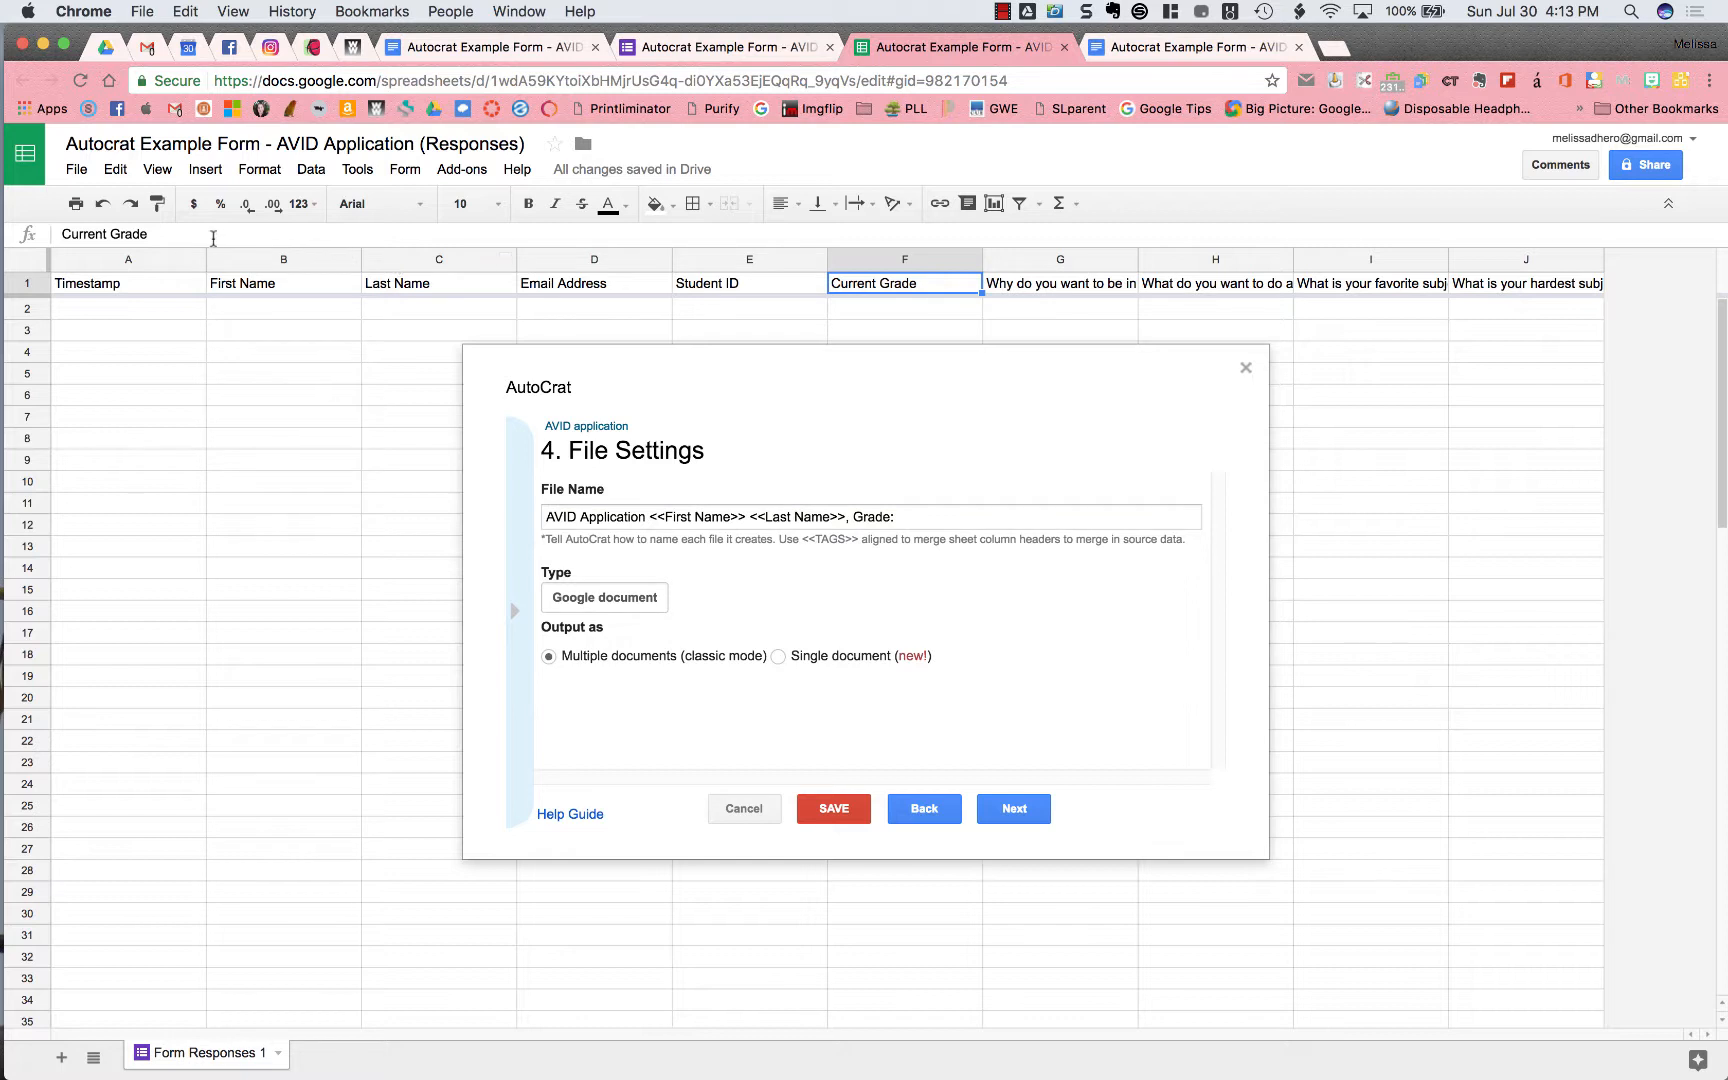
drag(148, 233, 60, 233)
key(super+c)
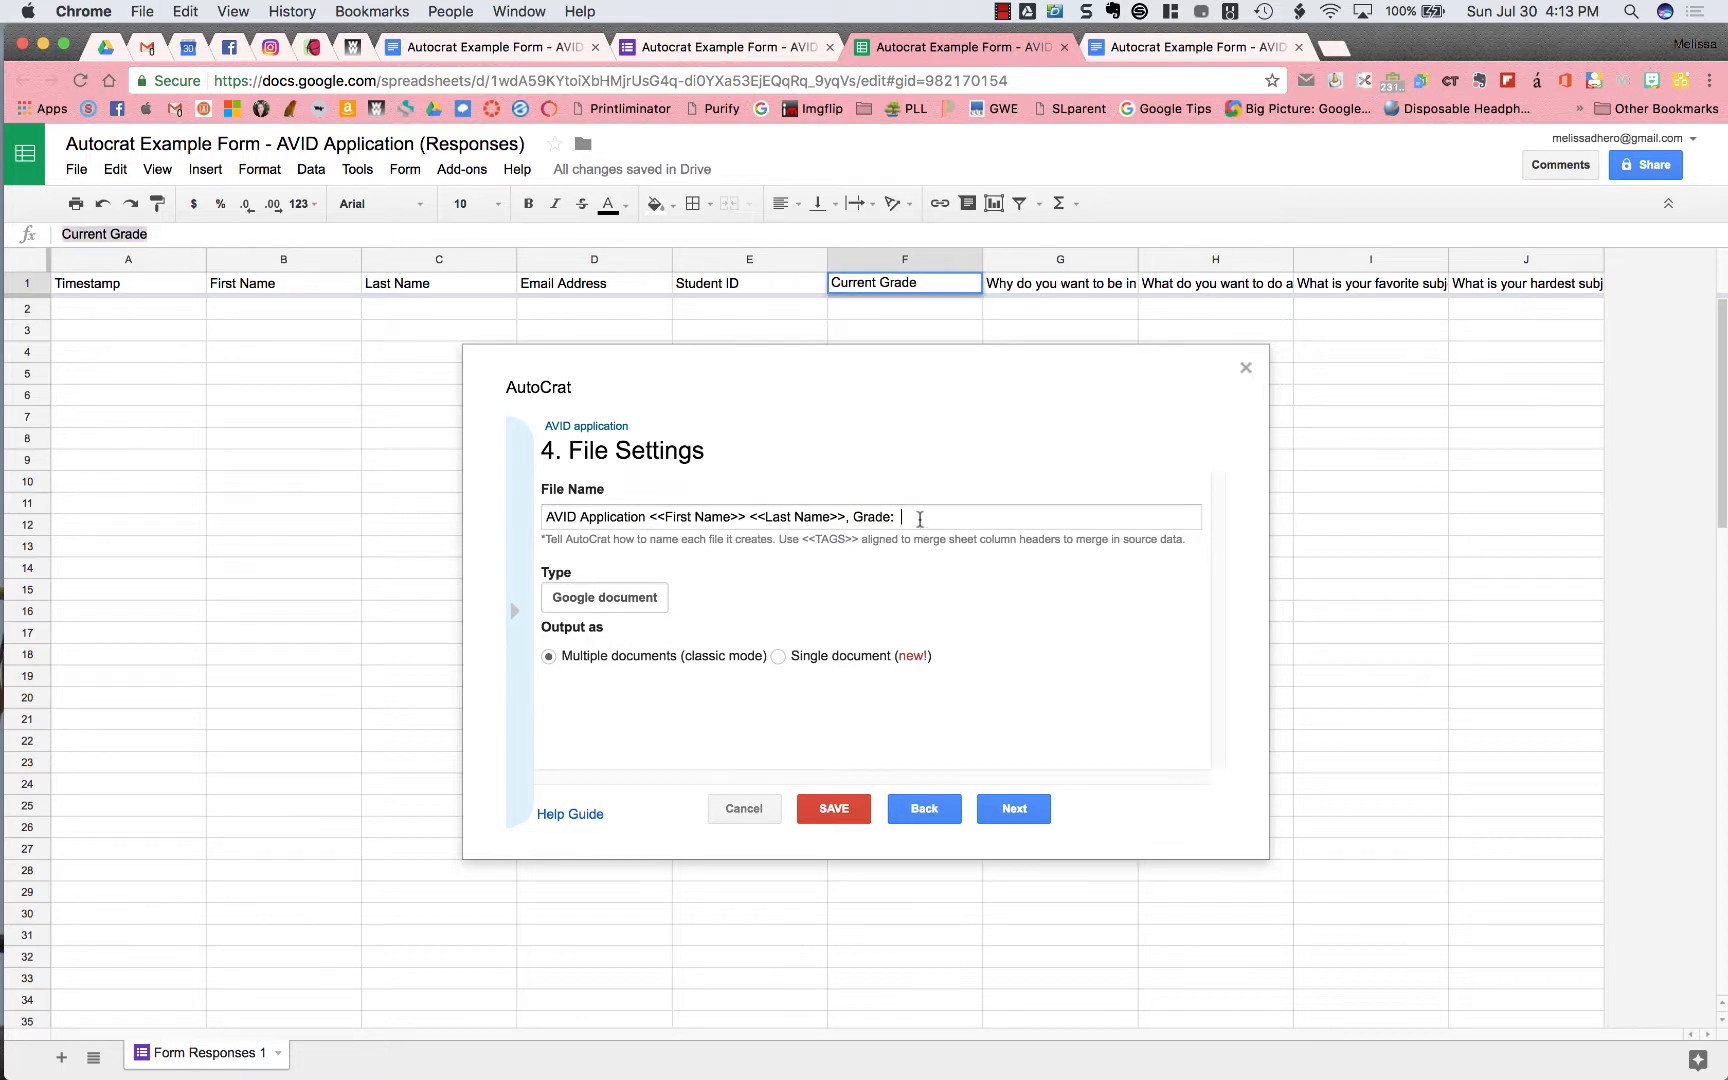
click(920, 517)
text(<<)
key(super+v)
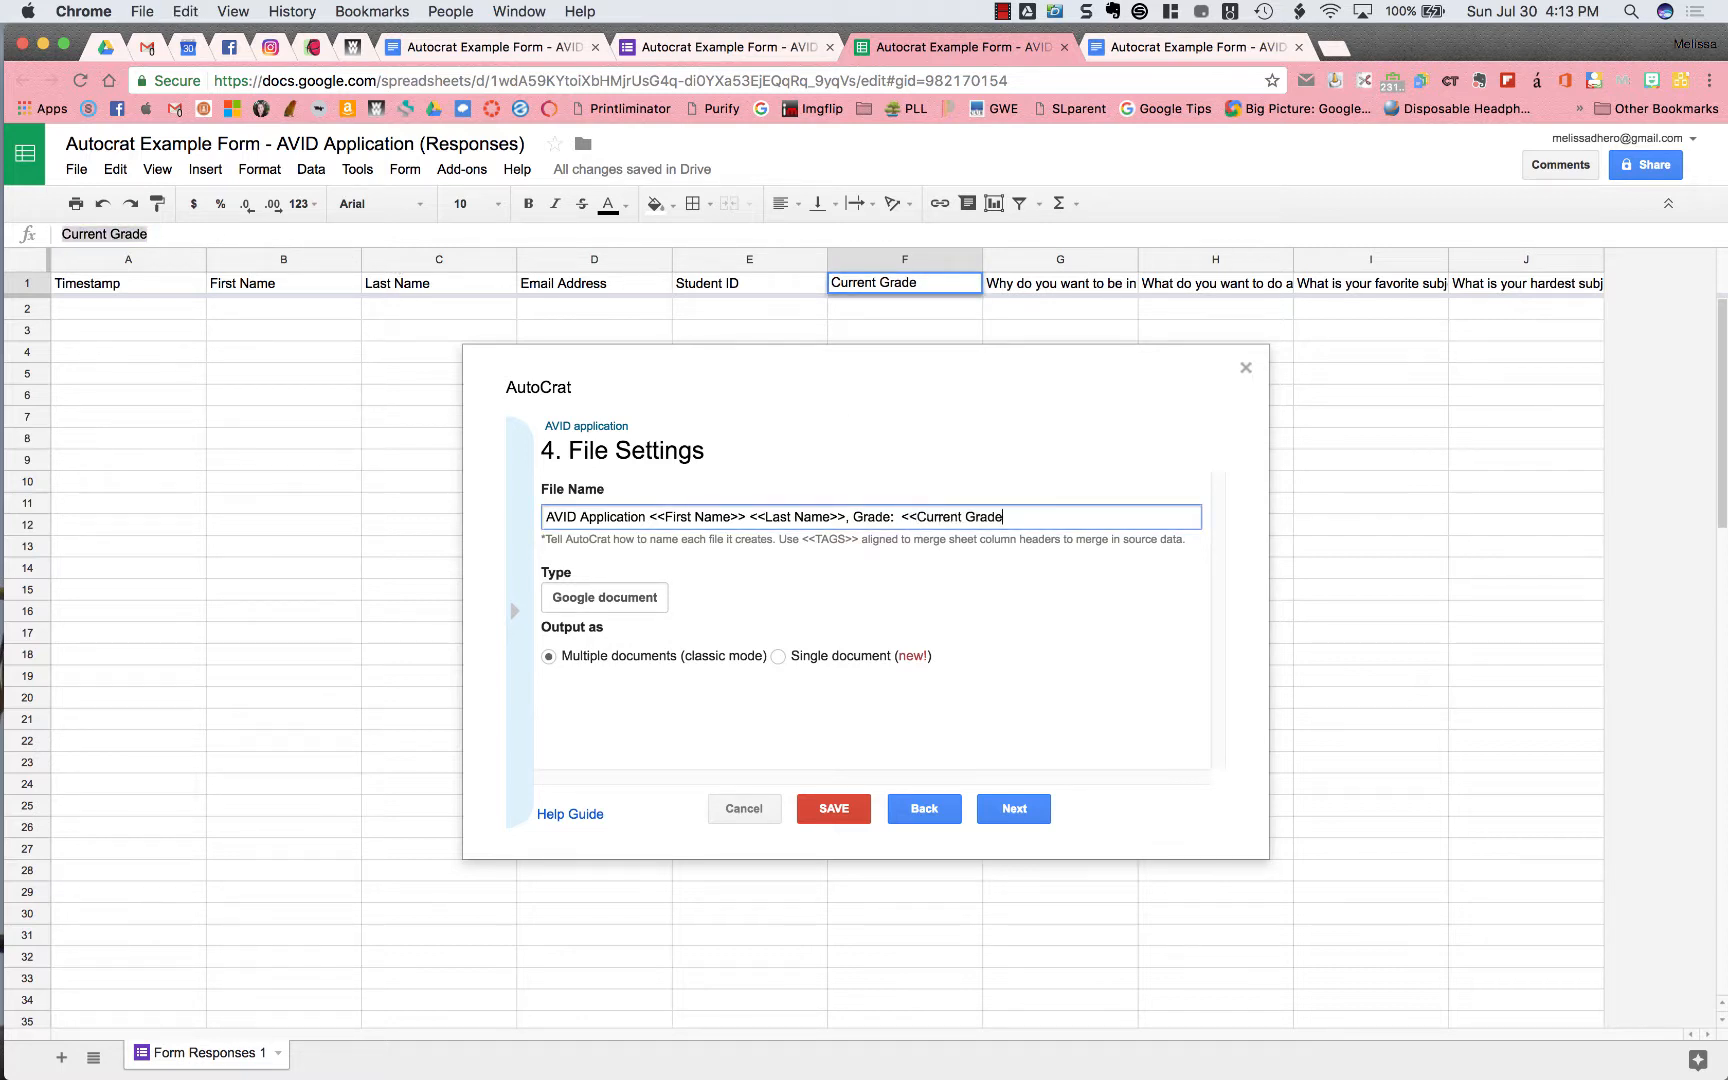
text(>>)
Set AutoCrat's output file type to PDF and advance to the destination folder step
click(648, 600)
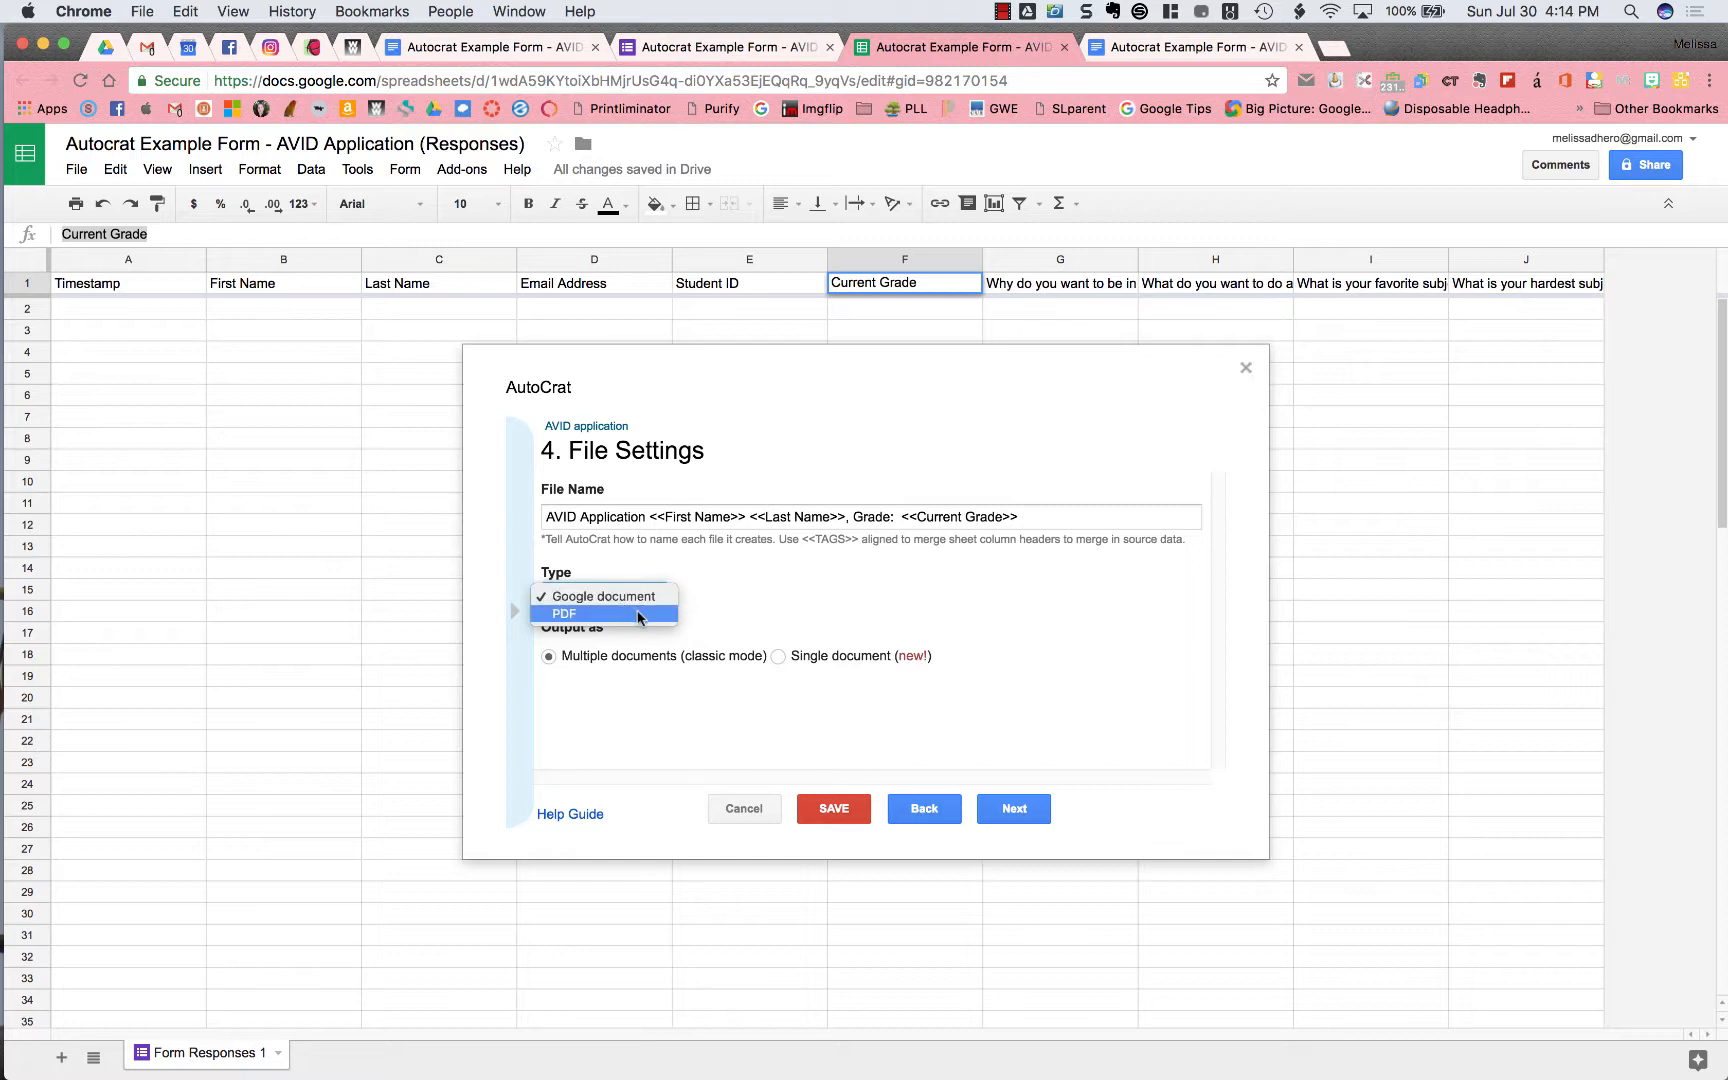
click(639, 614)
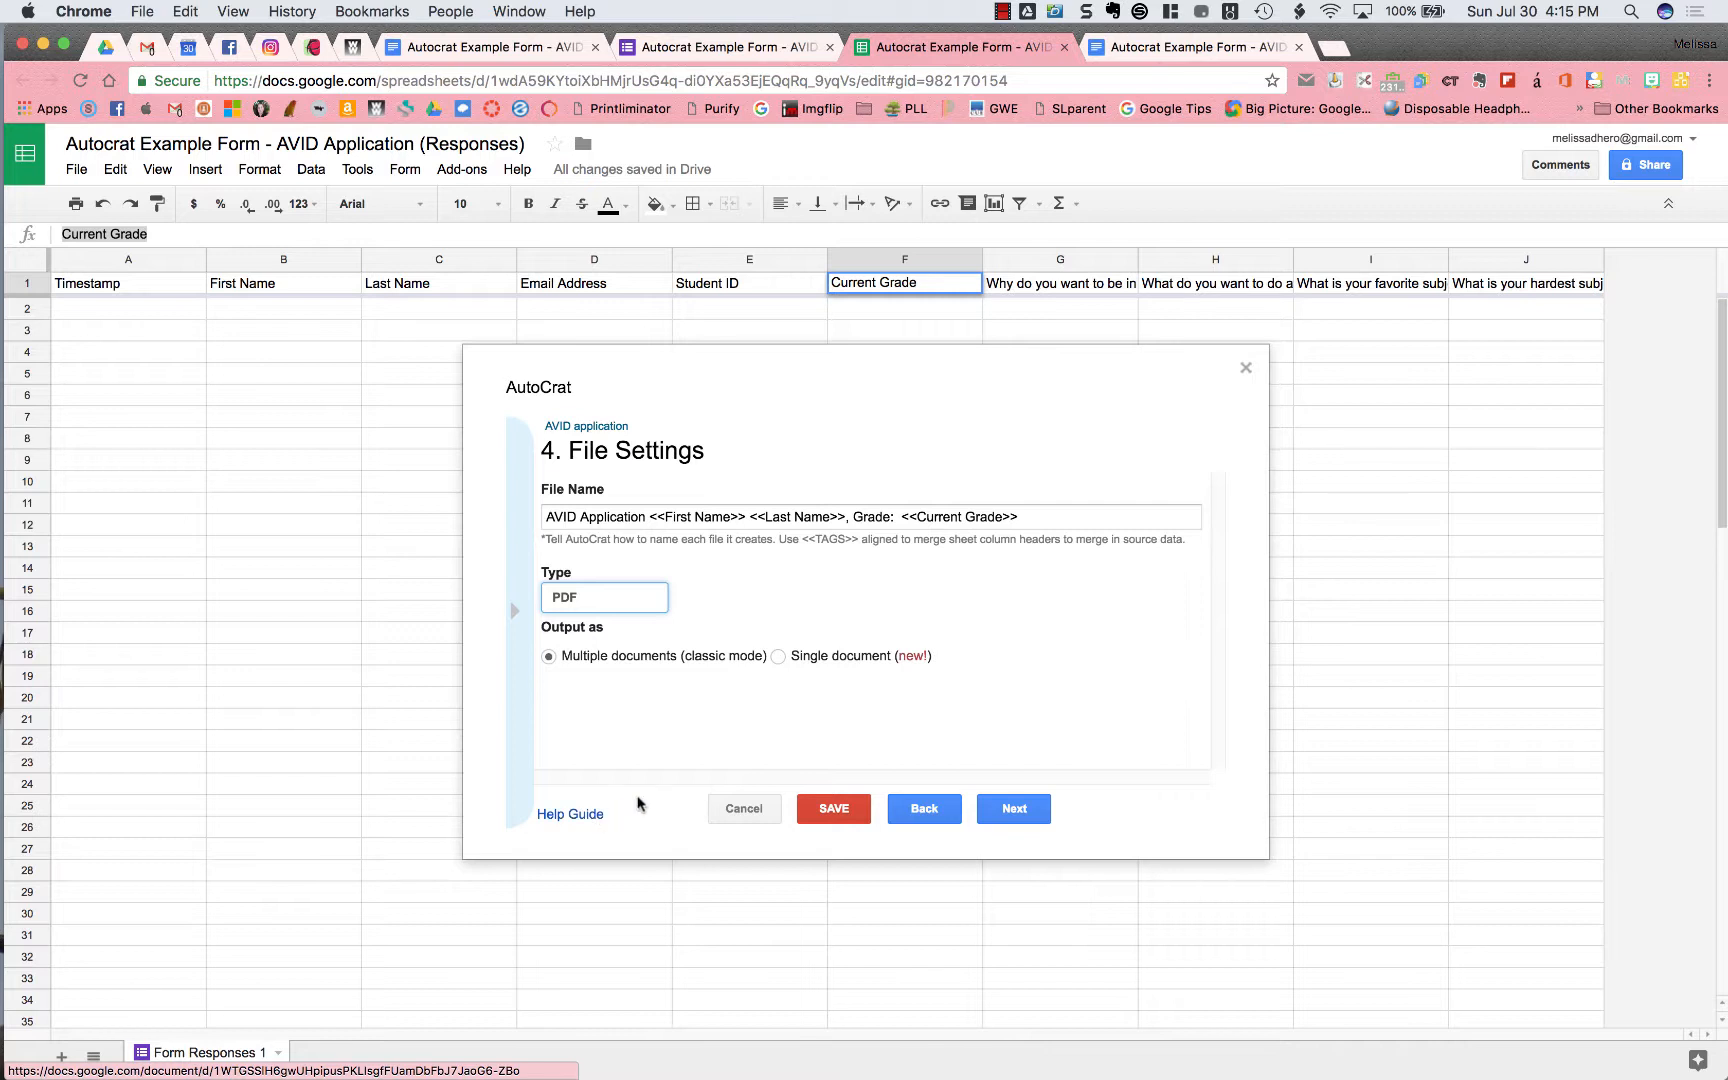
click(1038, 810)
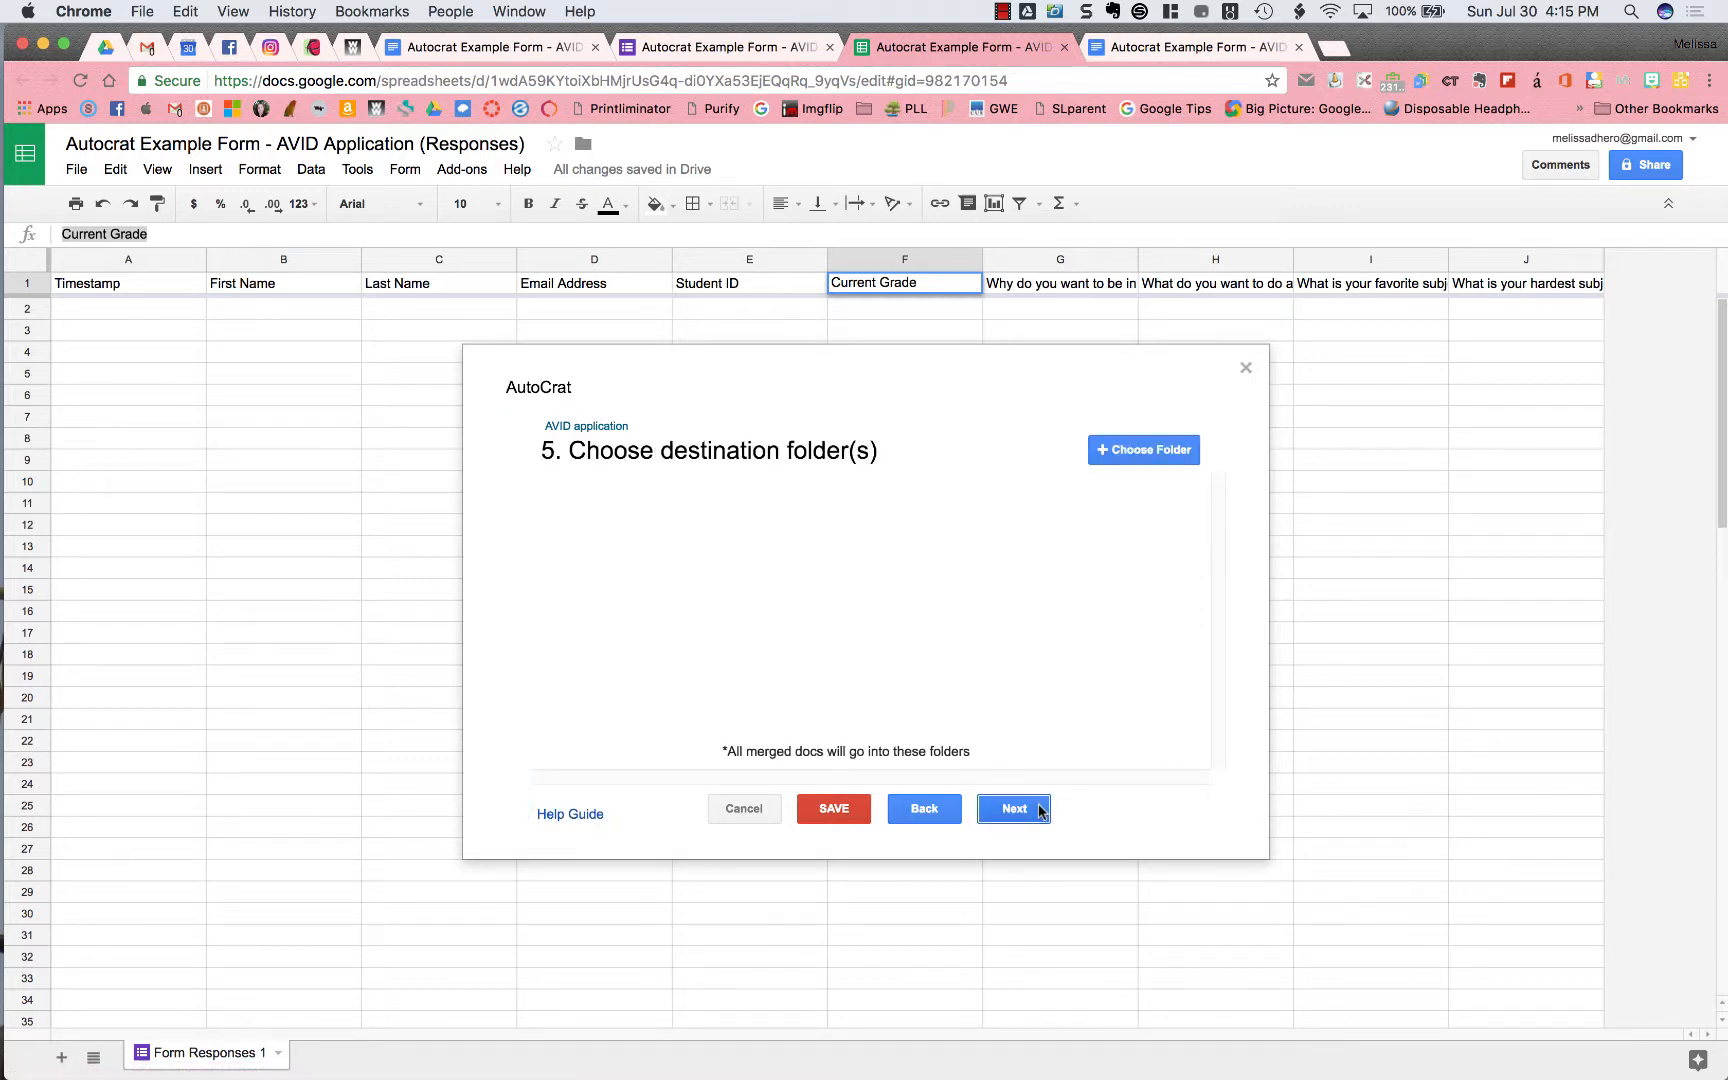
Choose the Autocrat AVID Applications Drive folder as the destination and skip the dynamic folder step
click(1160, 449)
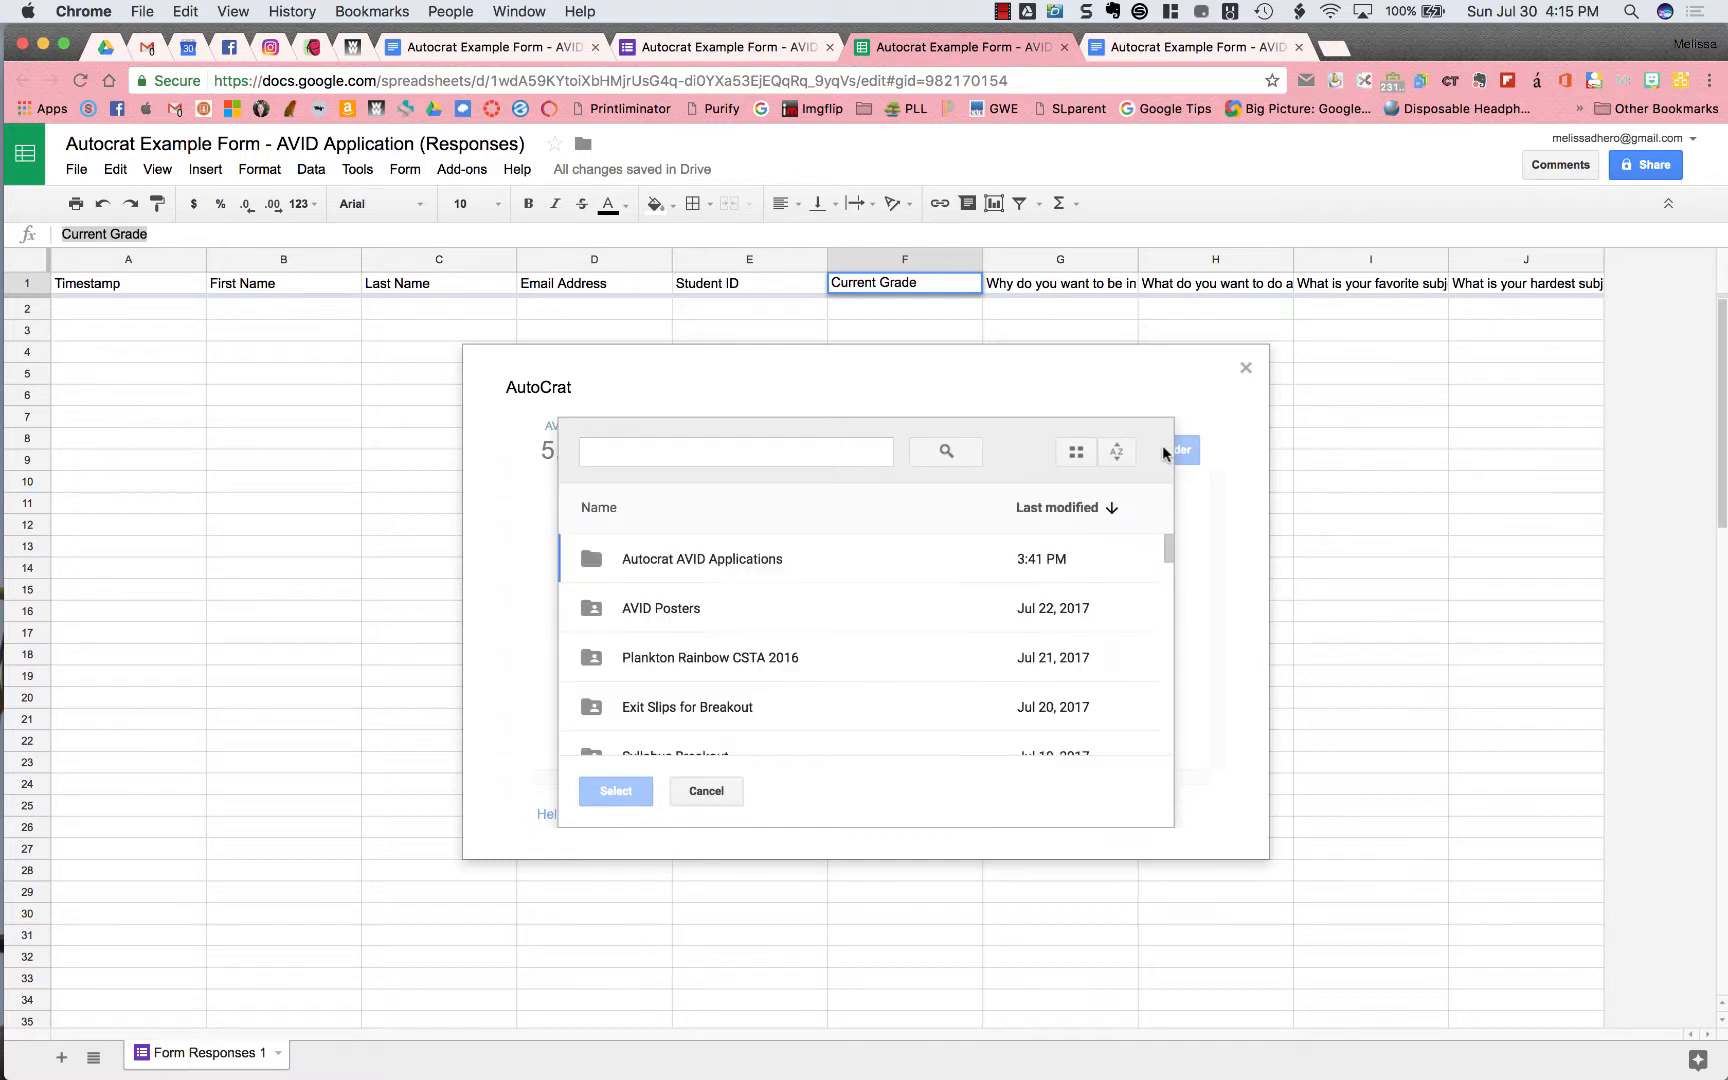
click(696, 565)
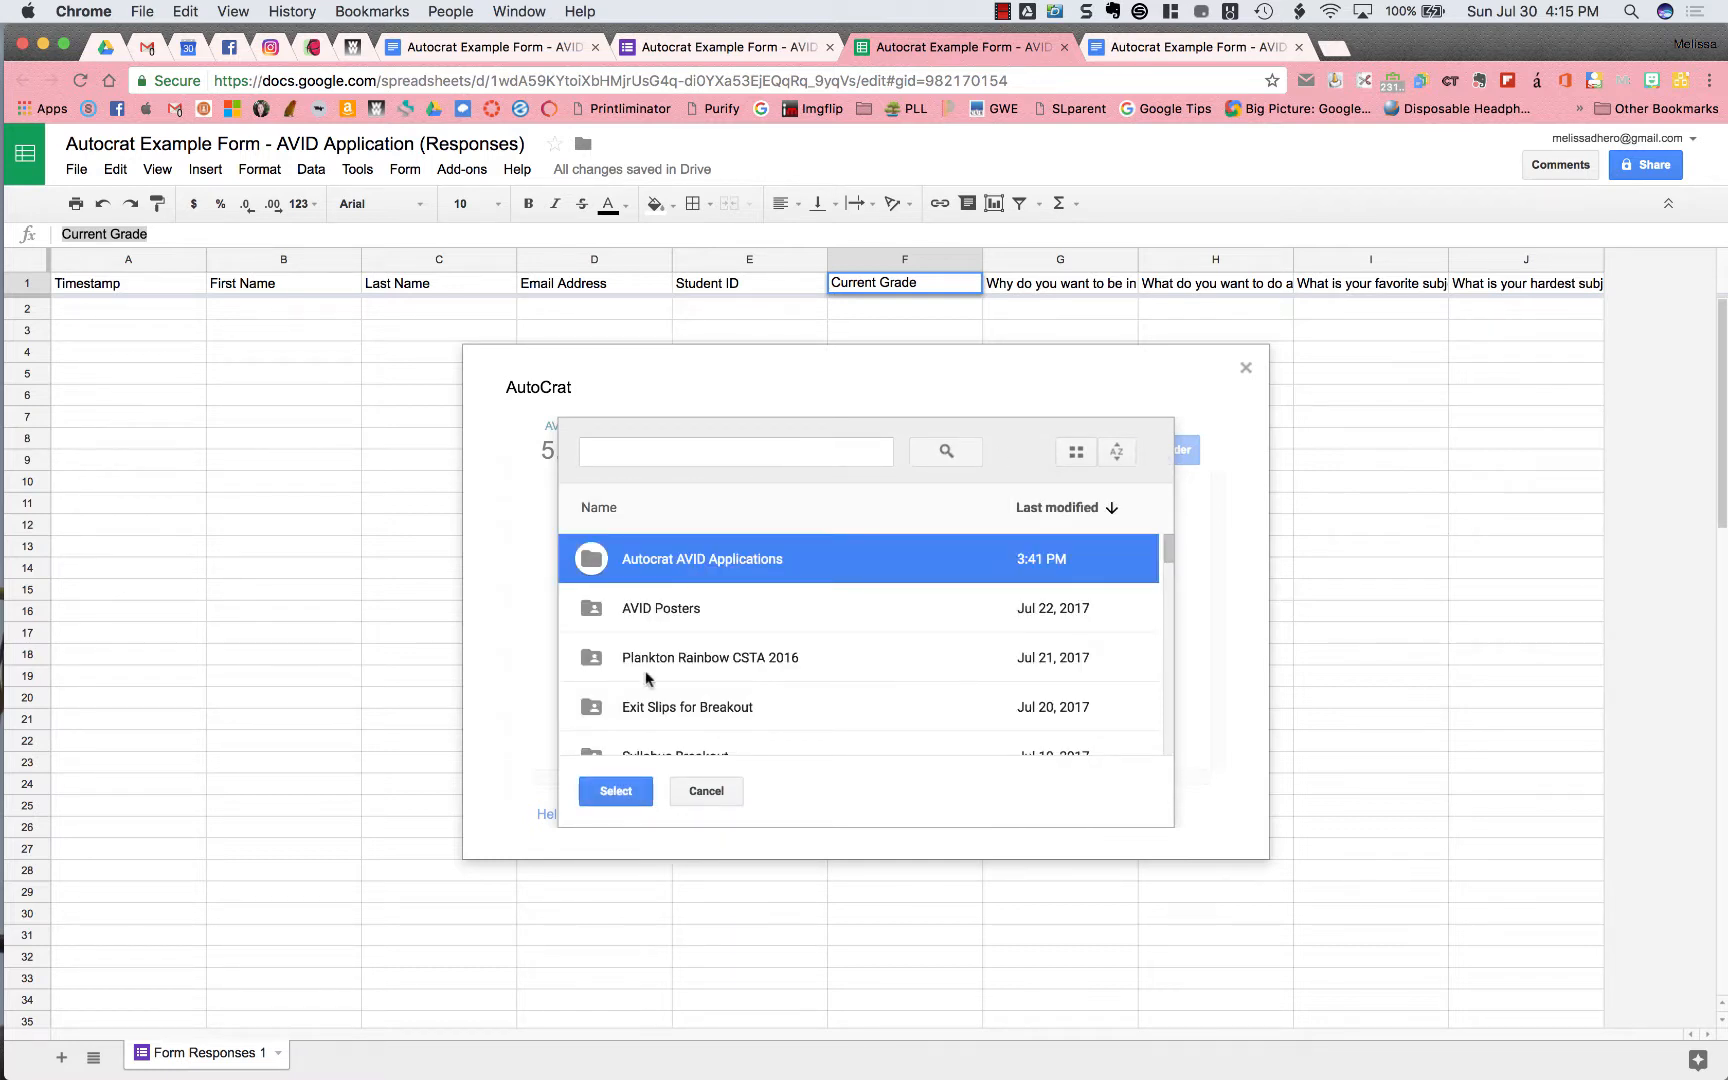
click(620, 792)
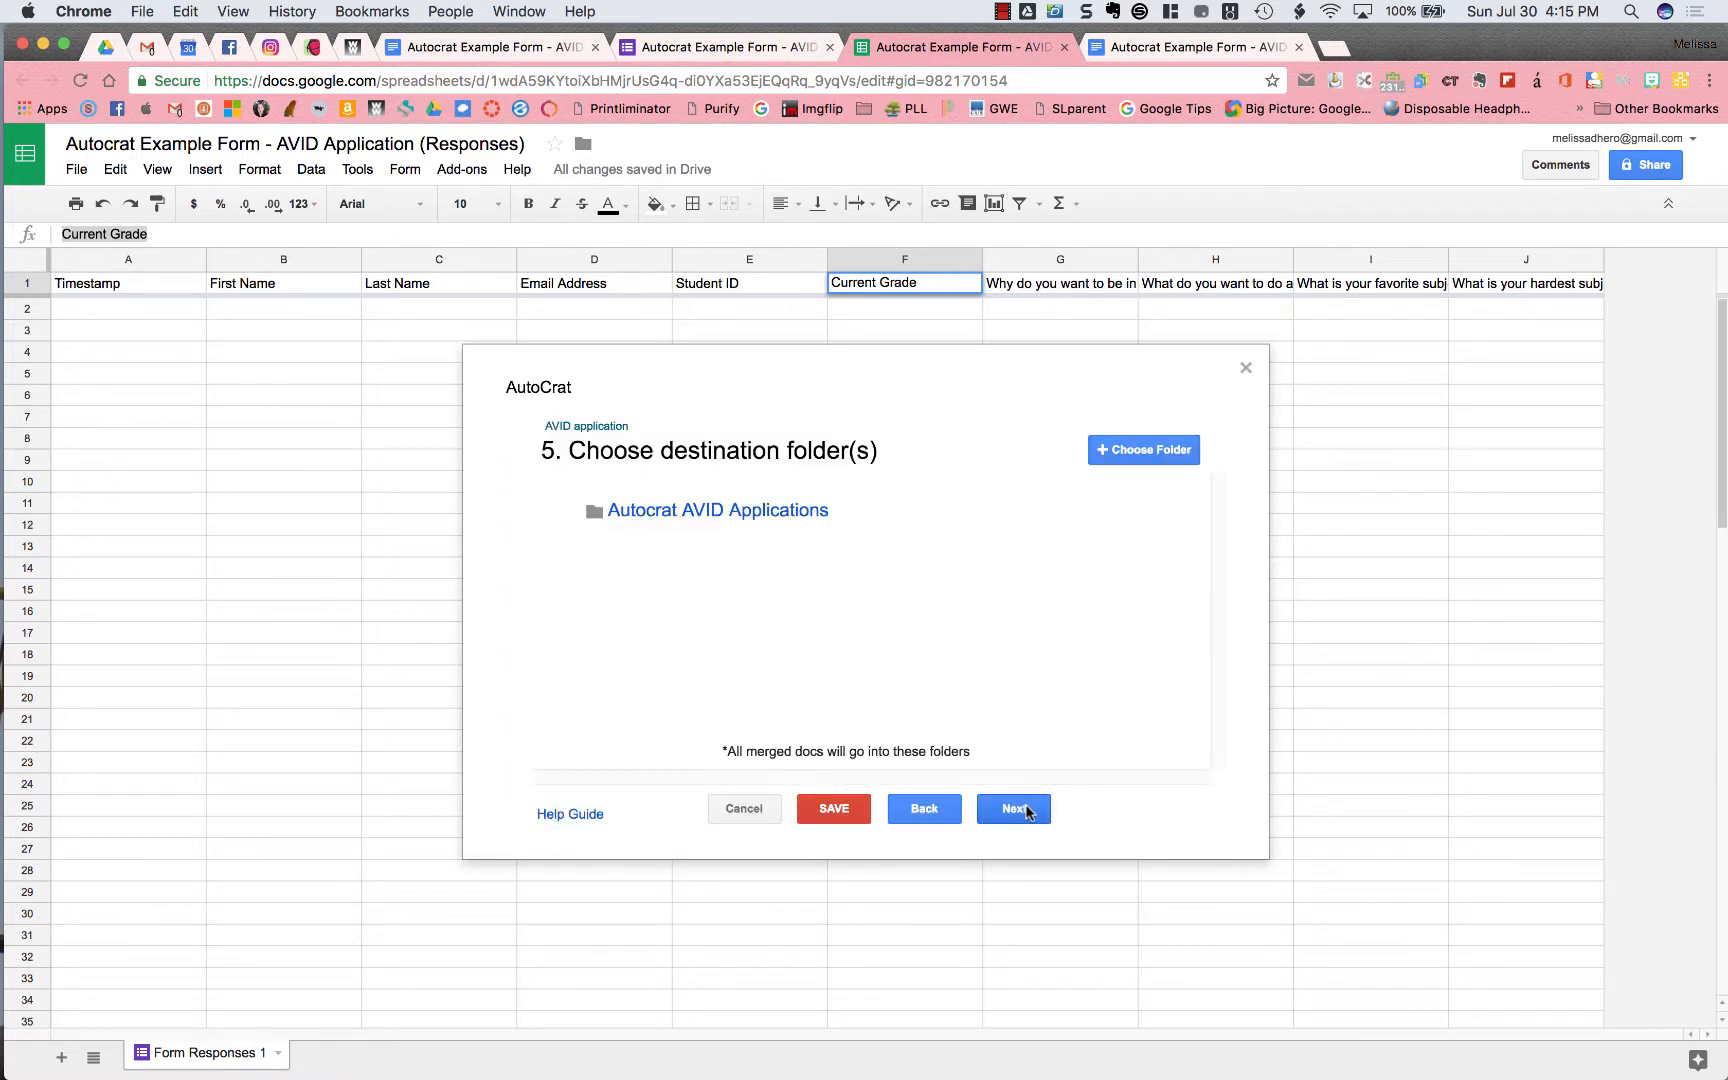
click(1029, 810)
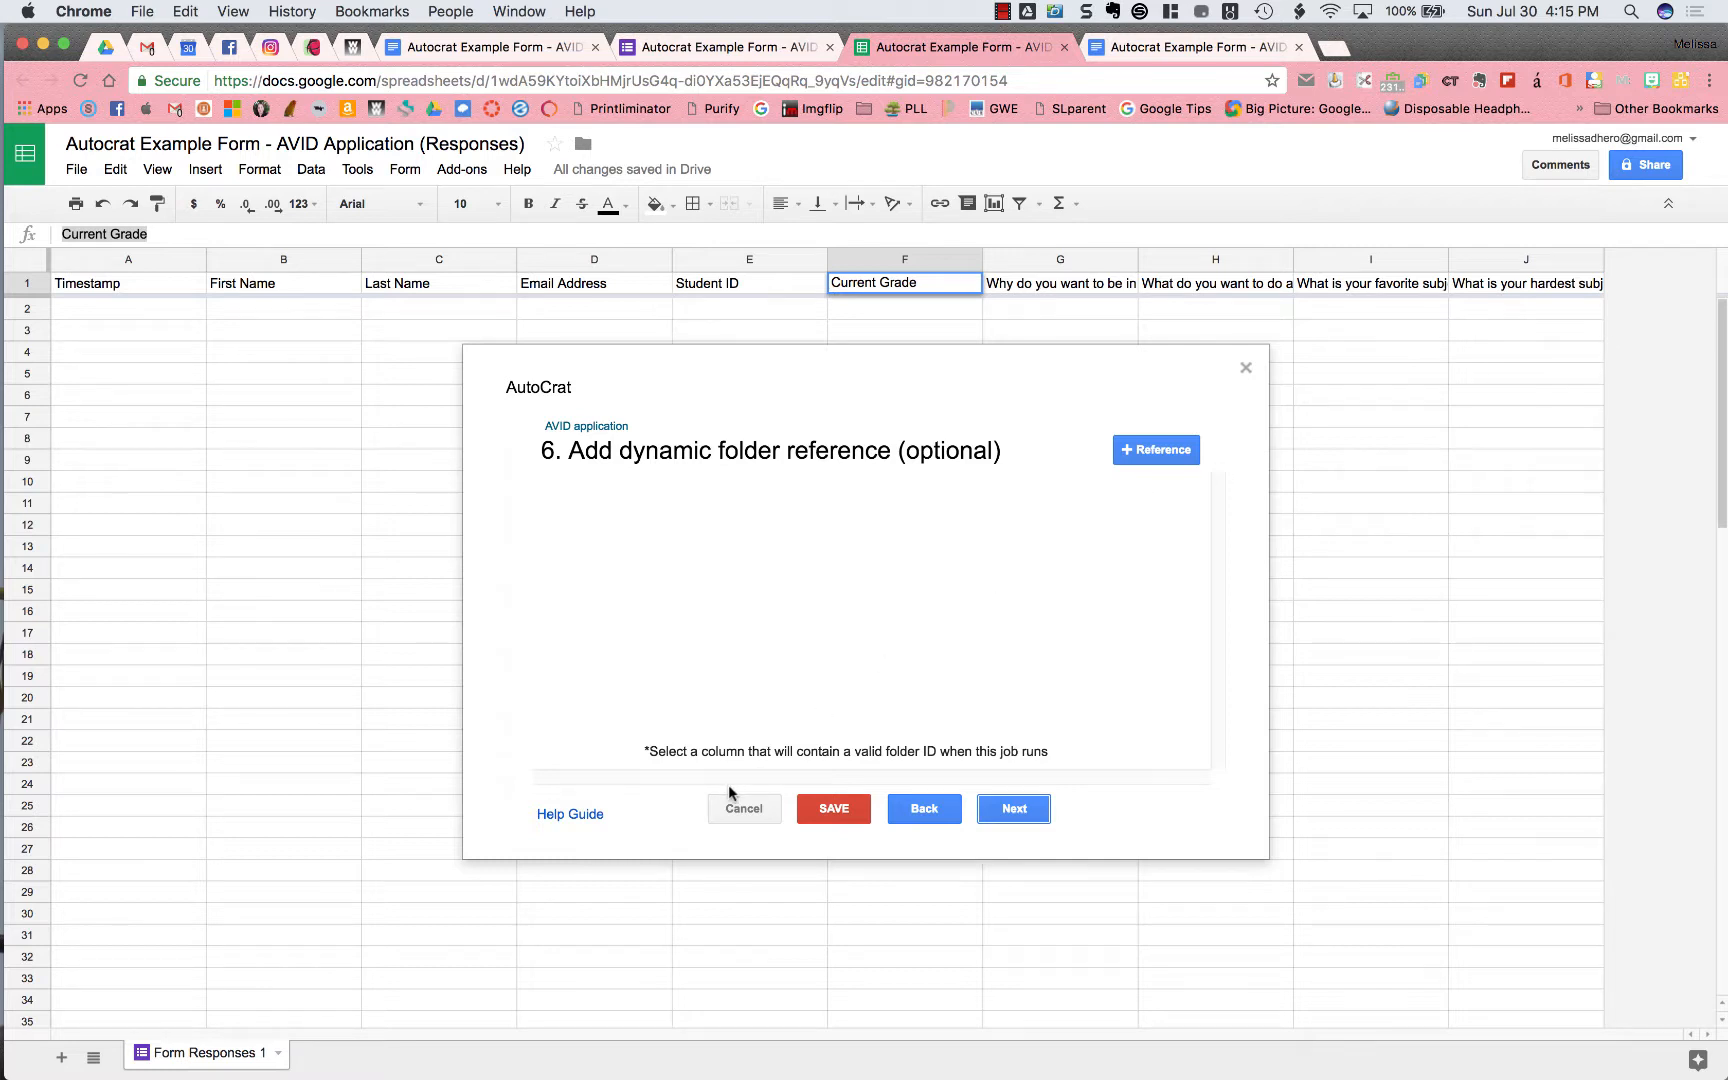
click(1023, 816)
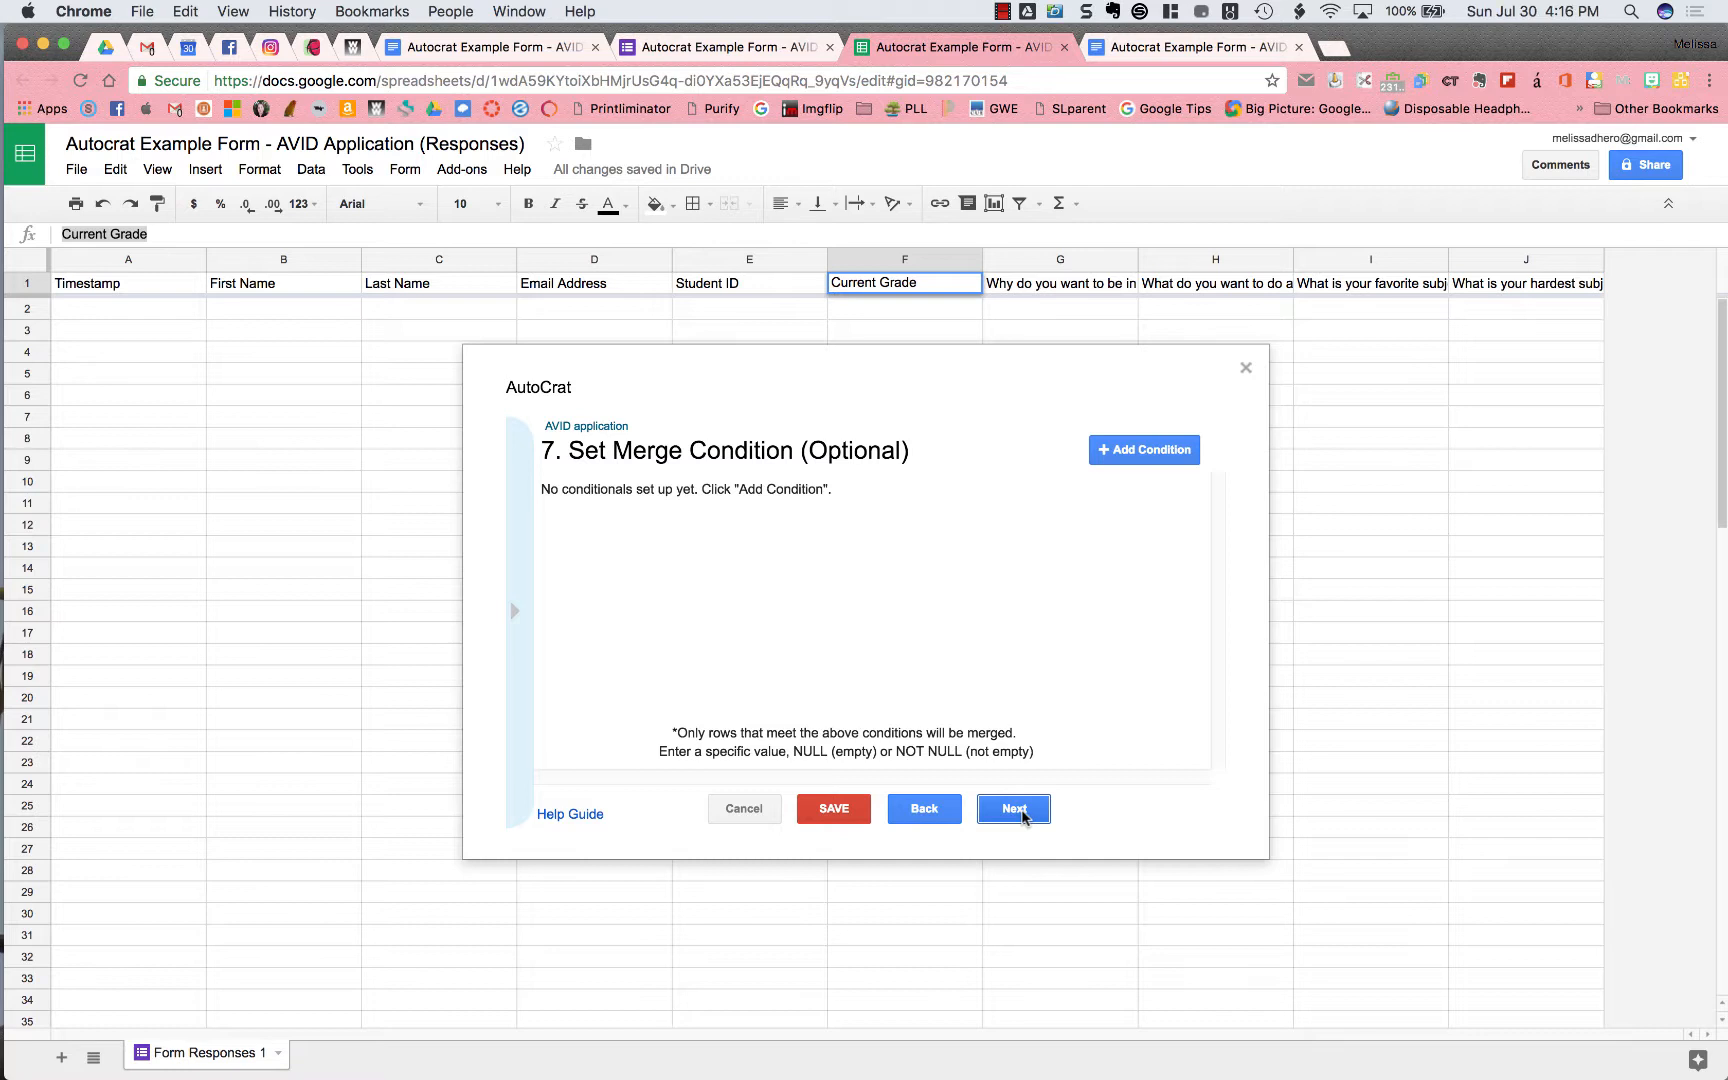
Try a 'Current Grade equals 9' merge condition, then delete it and continue with no condition
click(1134, 452)
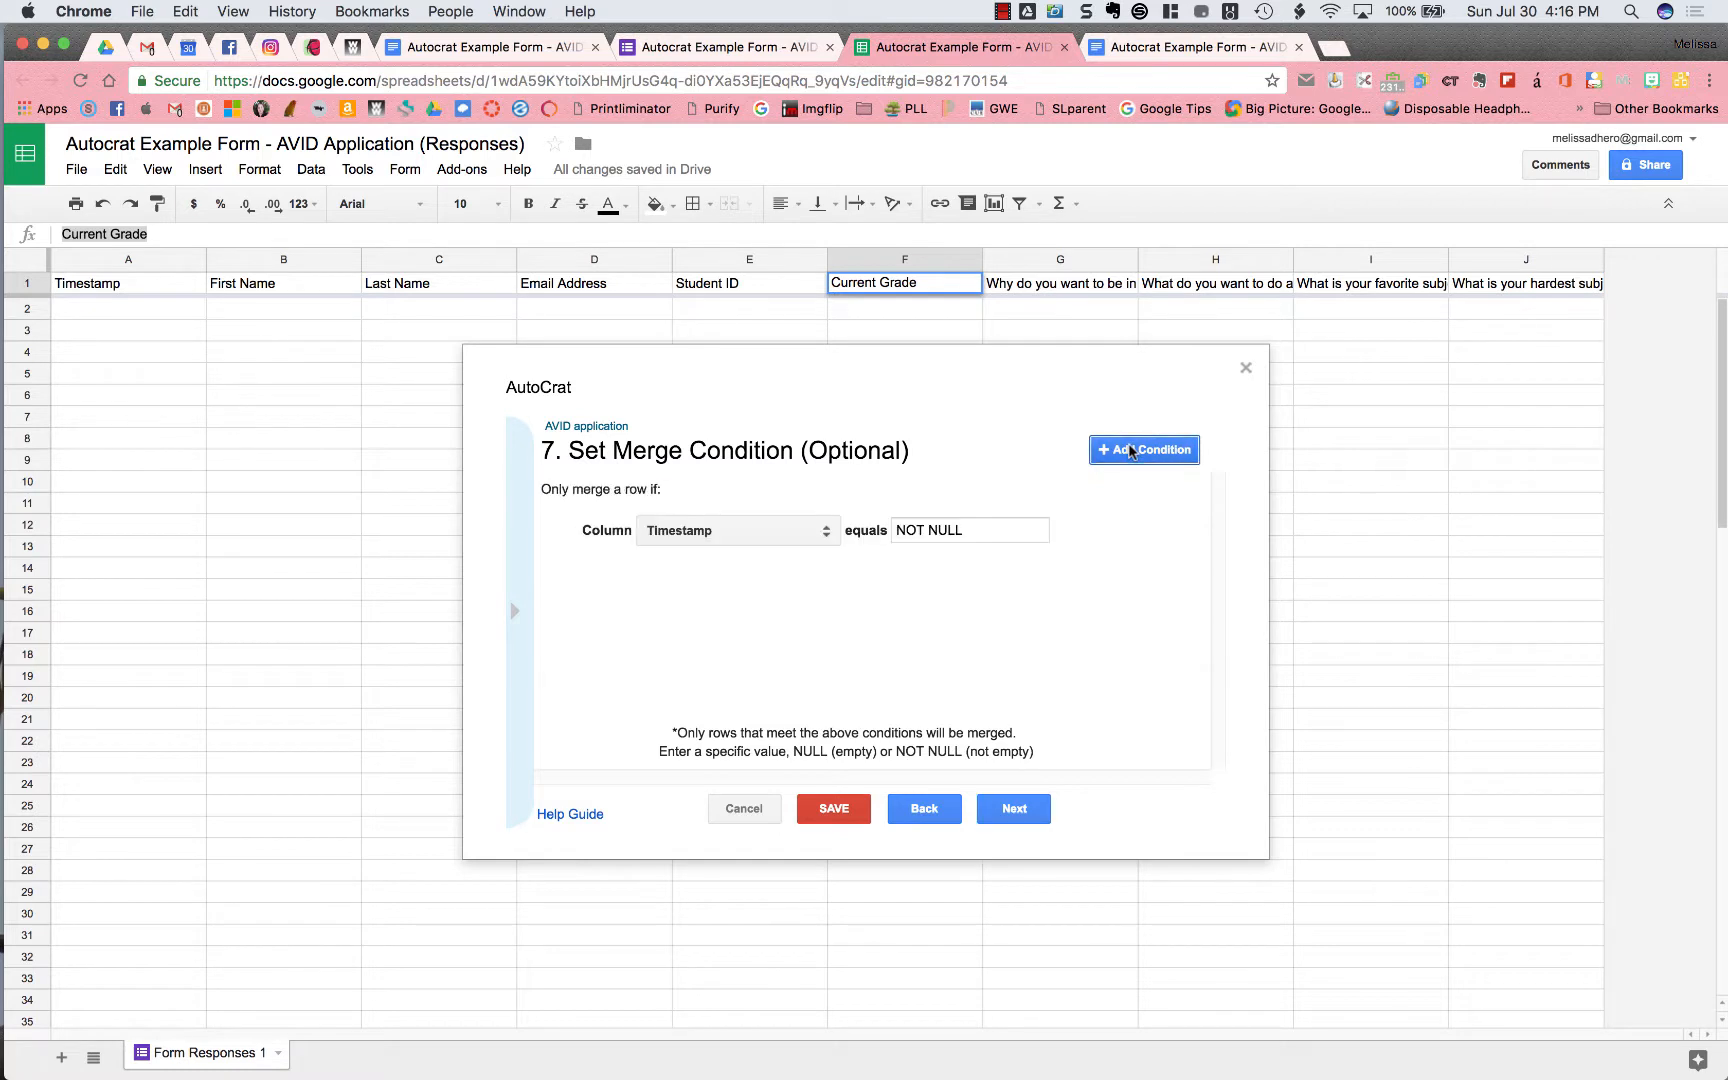
click(770, 535)
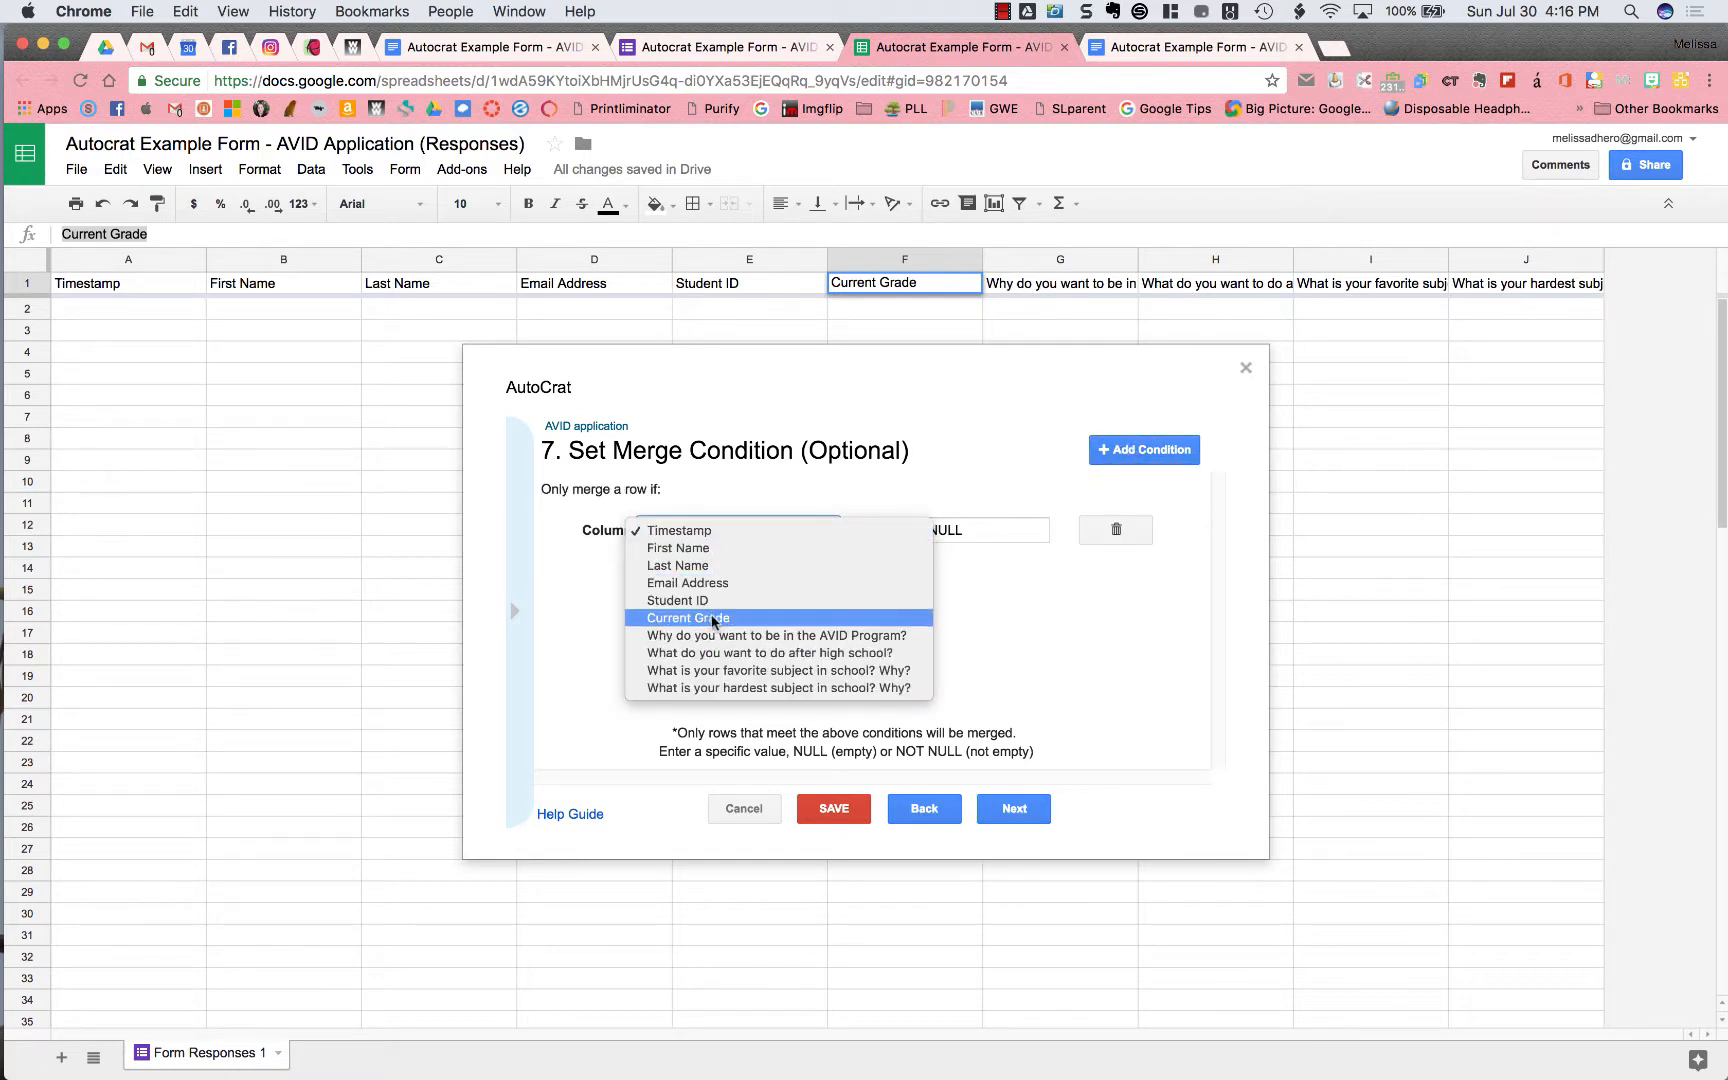
click(760, 617)
triple_click(958, 527)
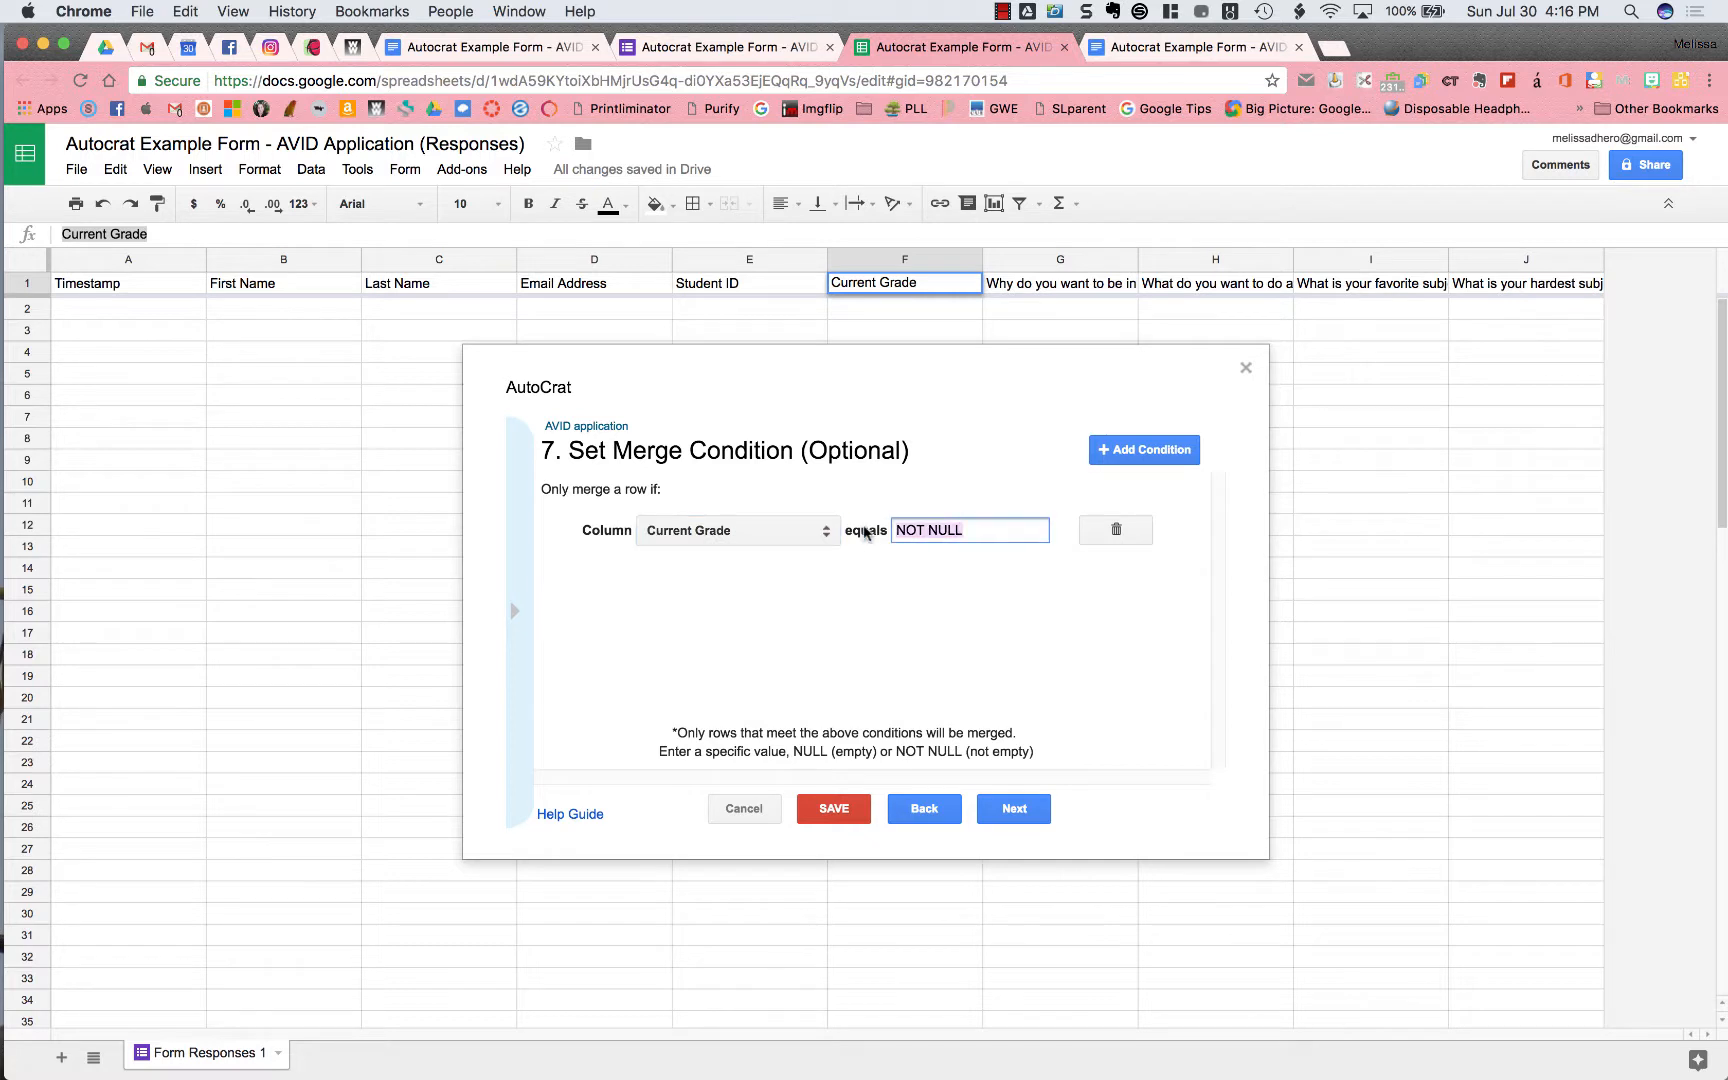
text(9)
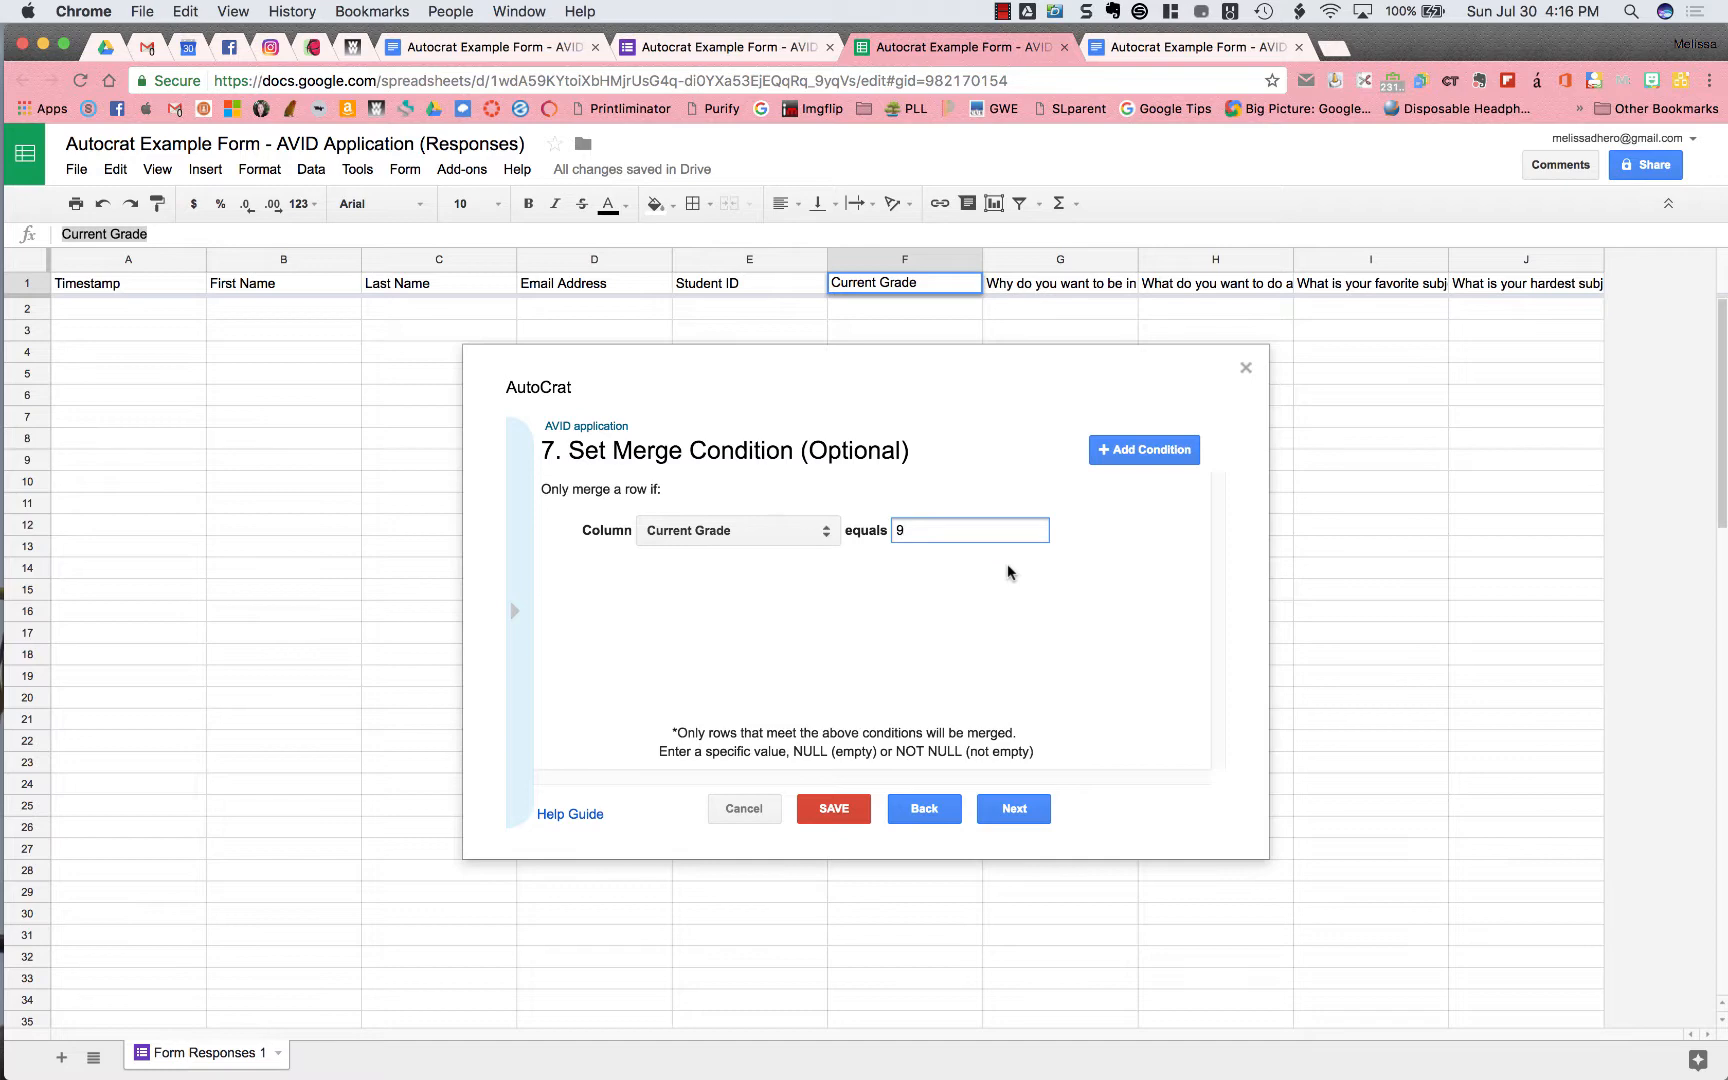
click(1116, 531)
click(1116, 533)
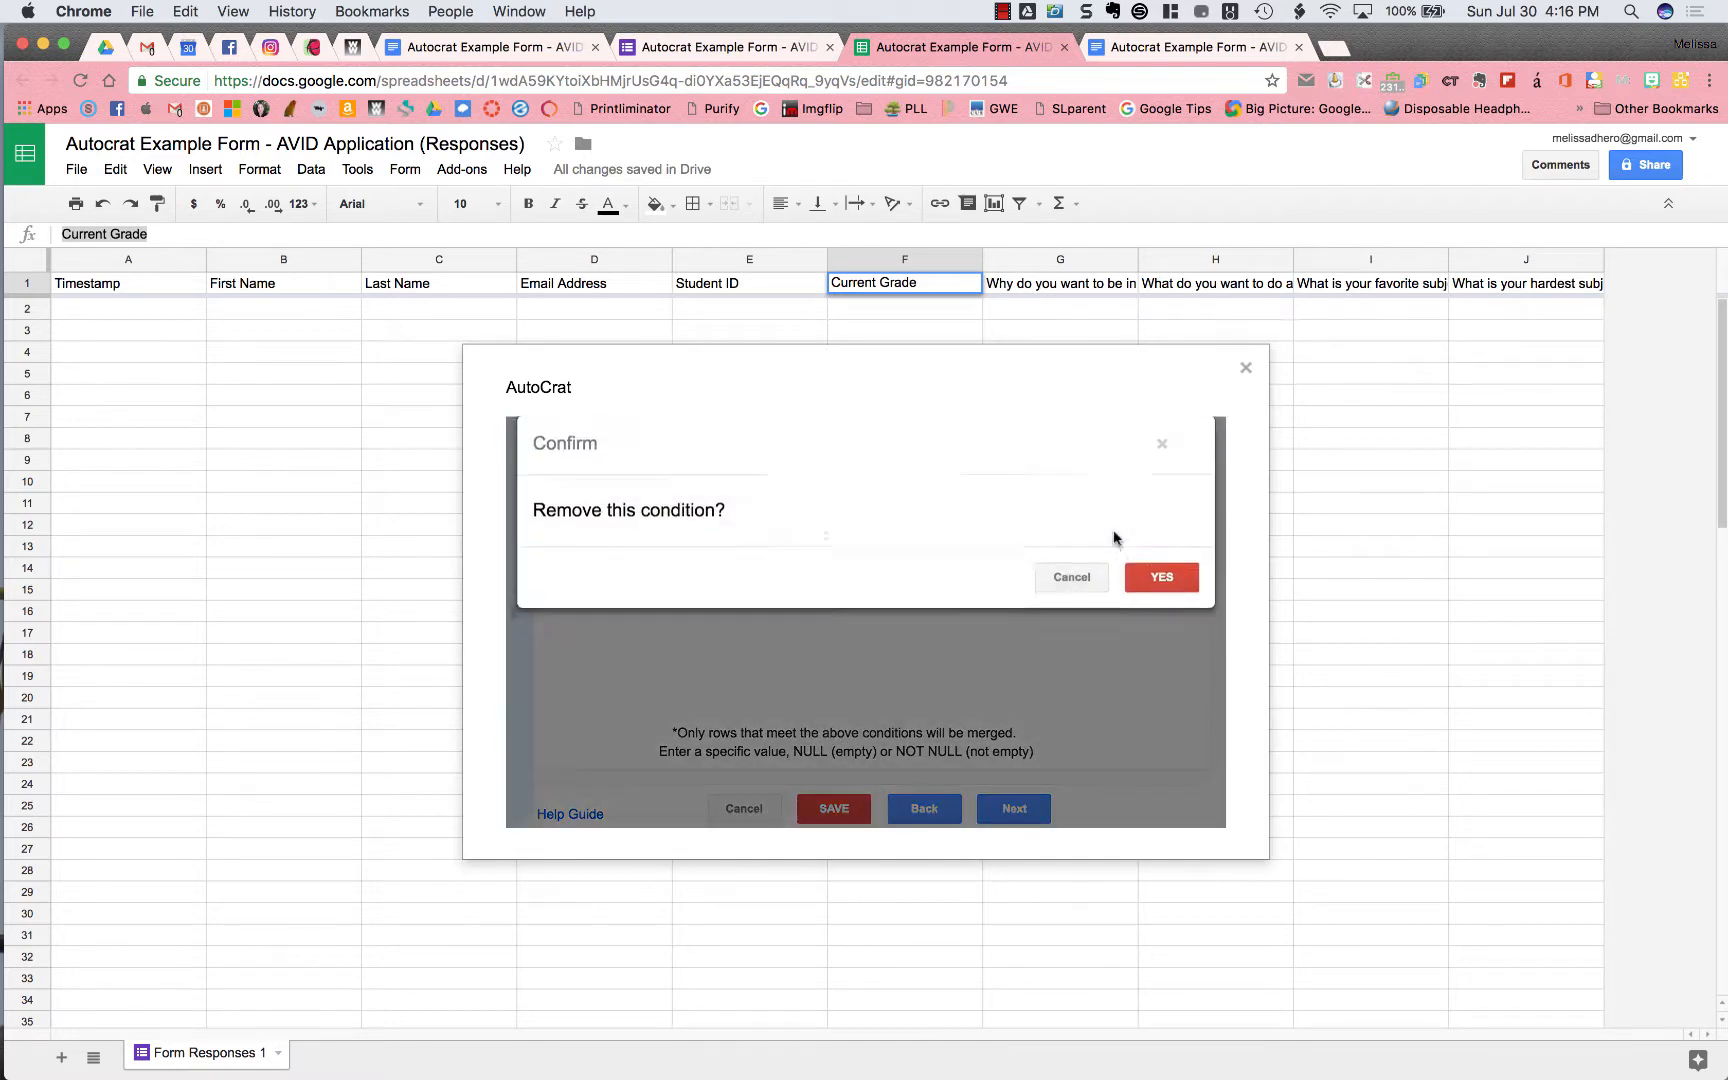
click(1158, 586)
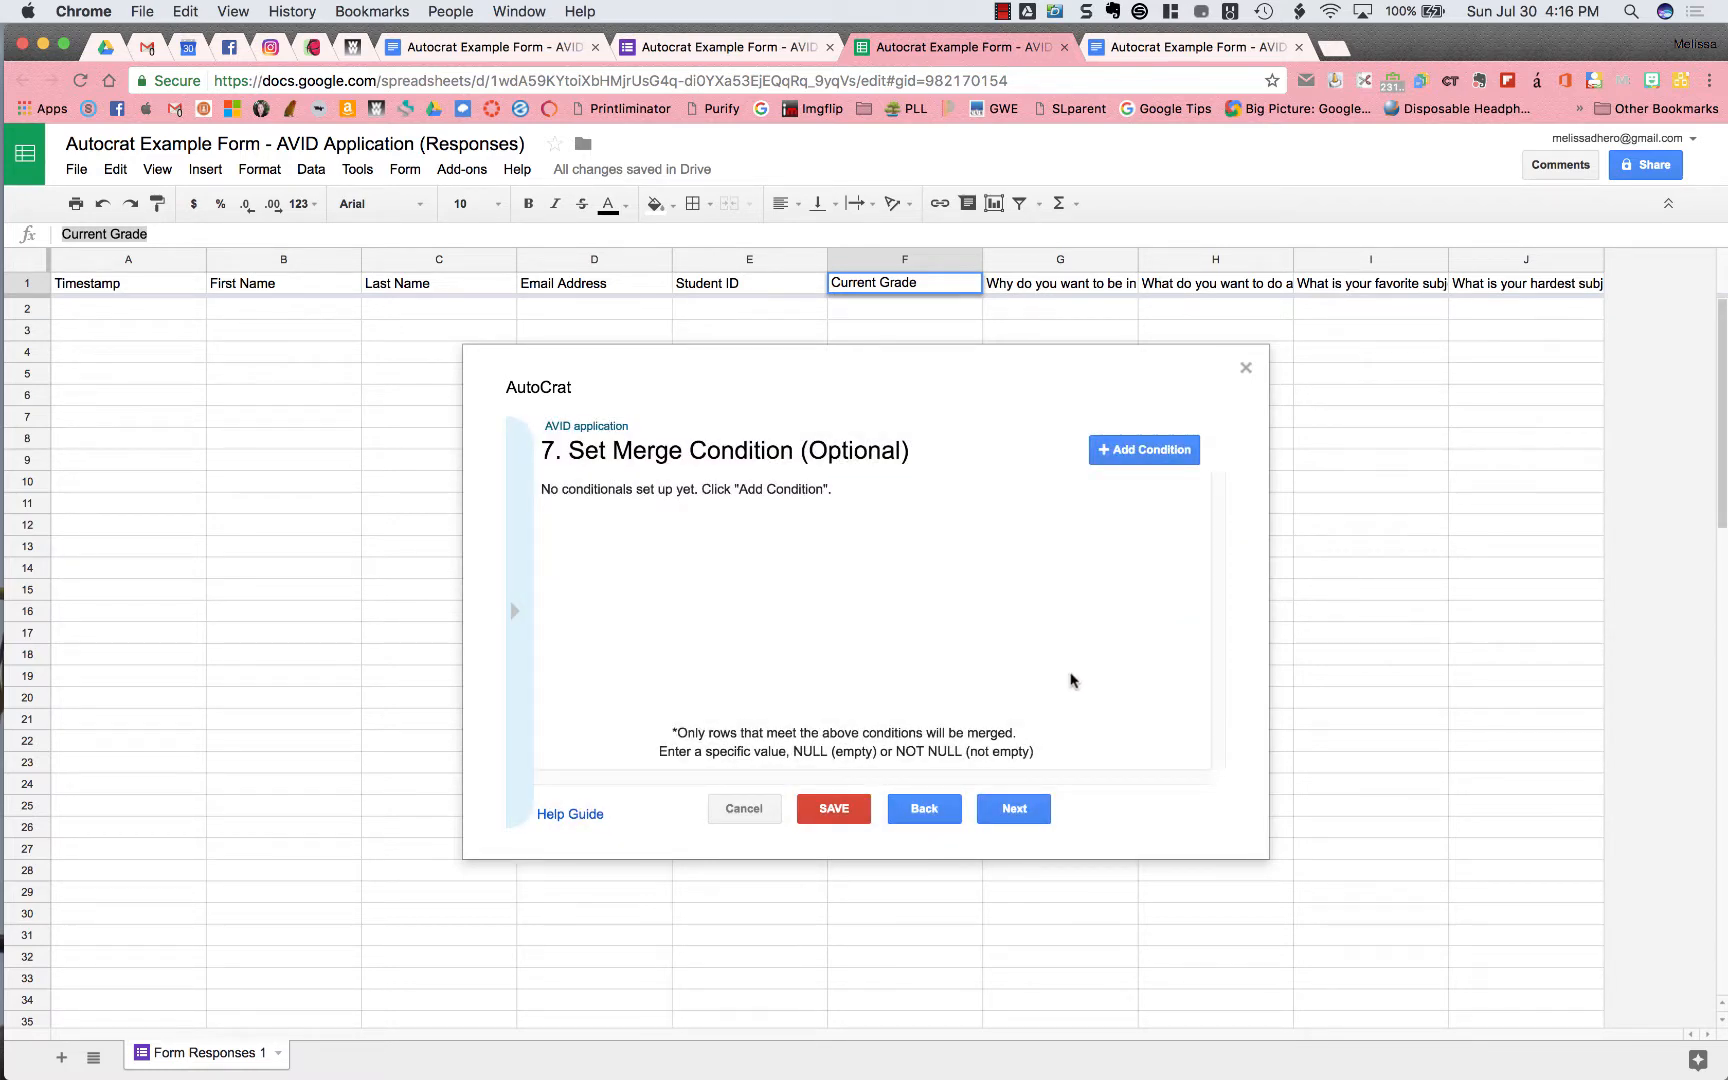
click(1022, 808)
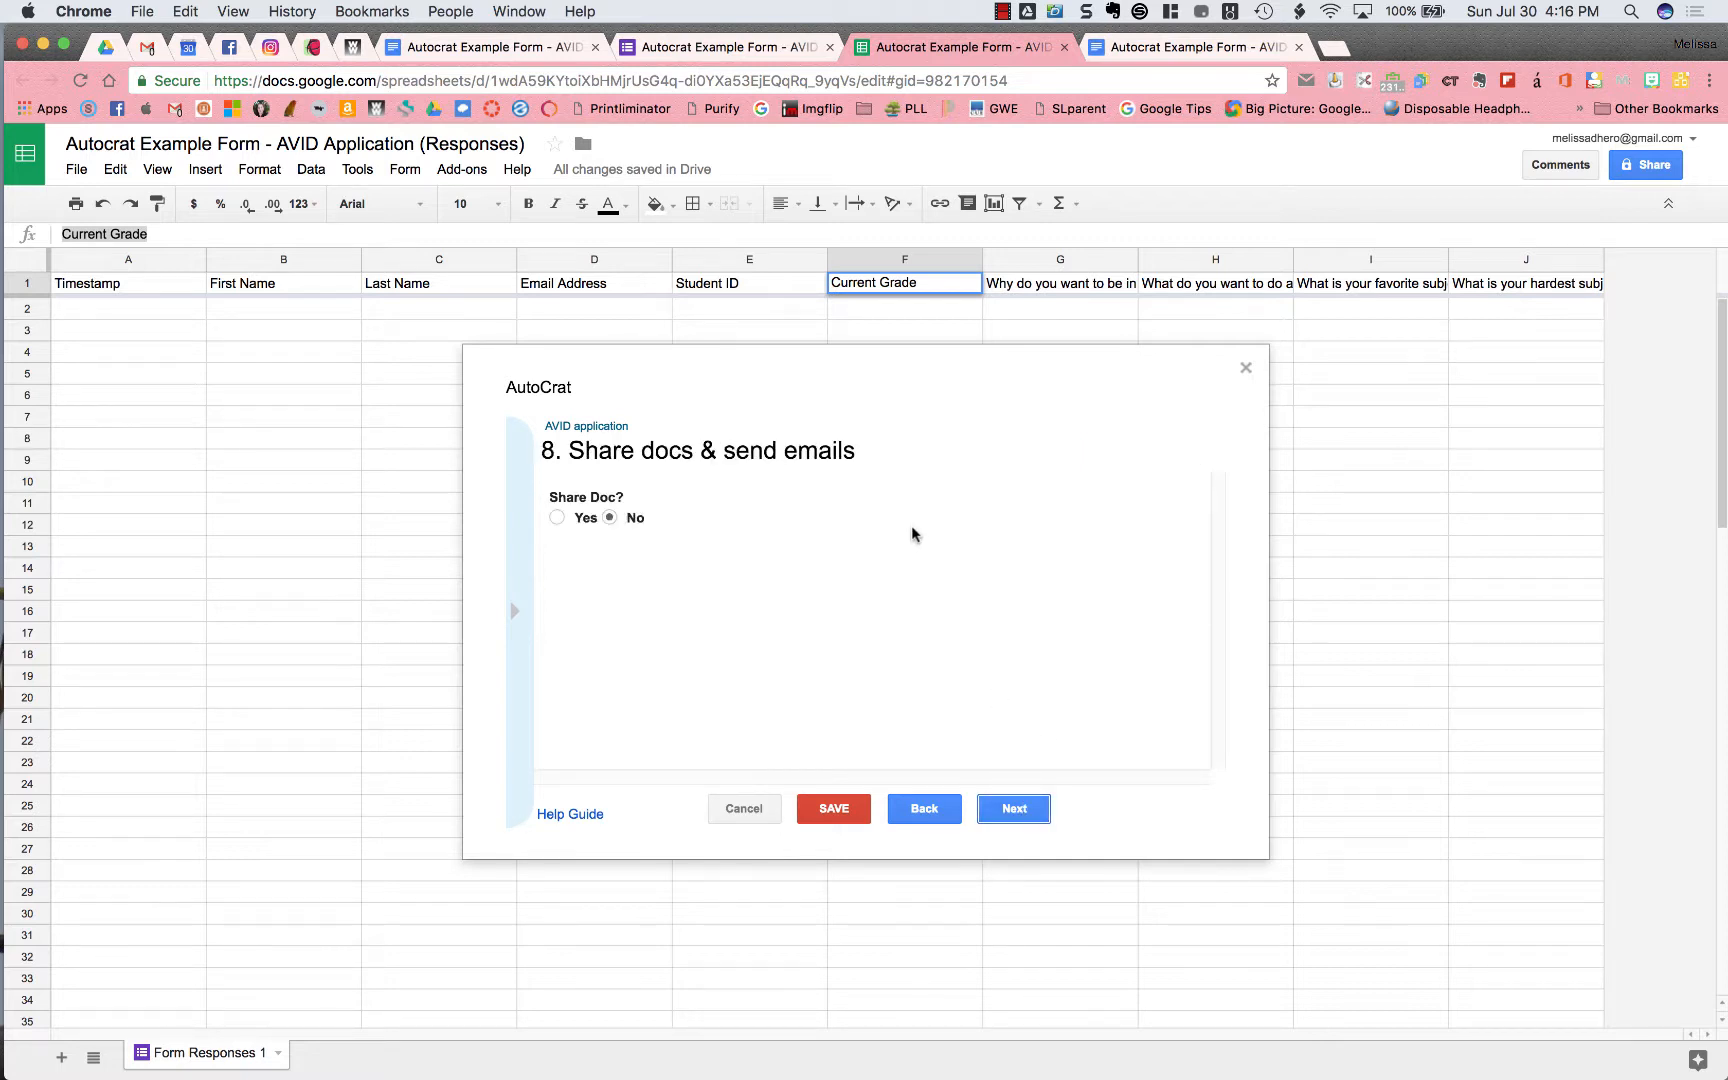
Turn on sharing of the merged docs and enter the recipient's e-mail address
click(557, 518)
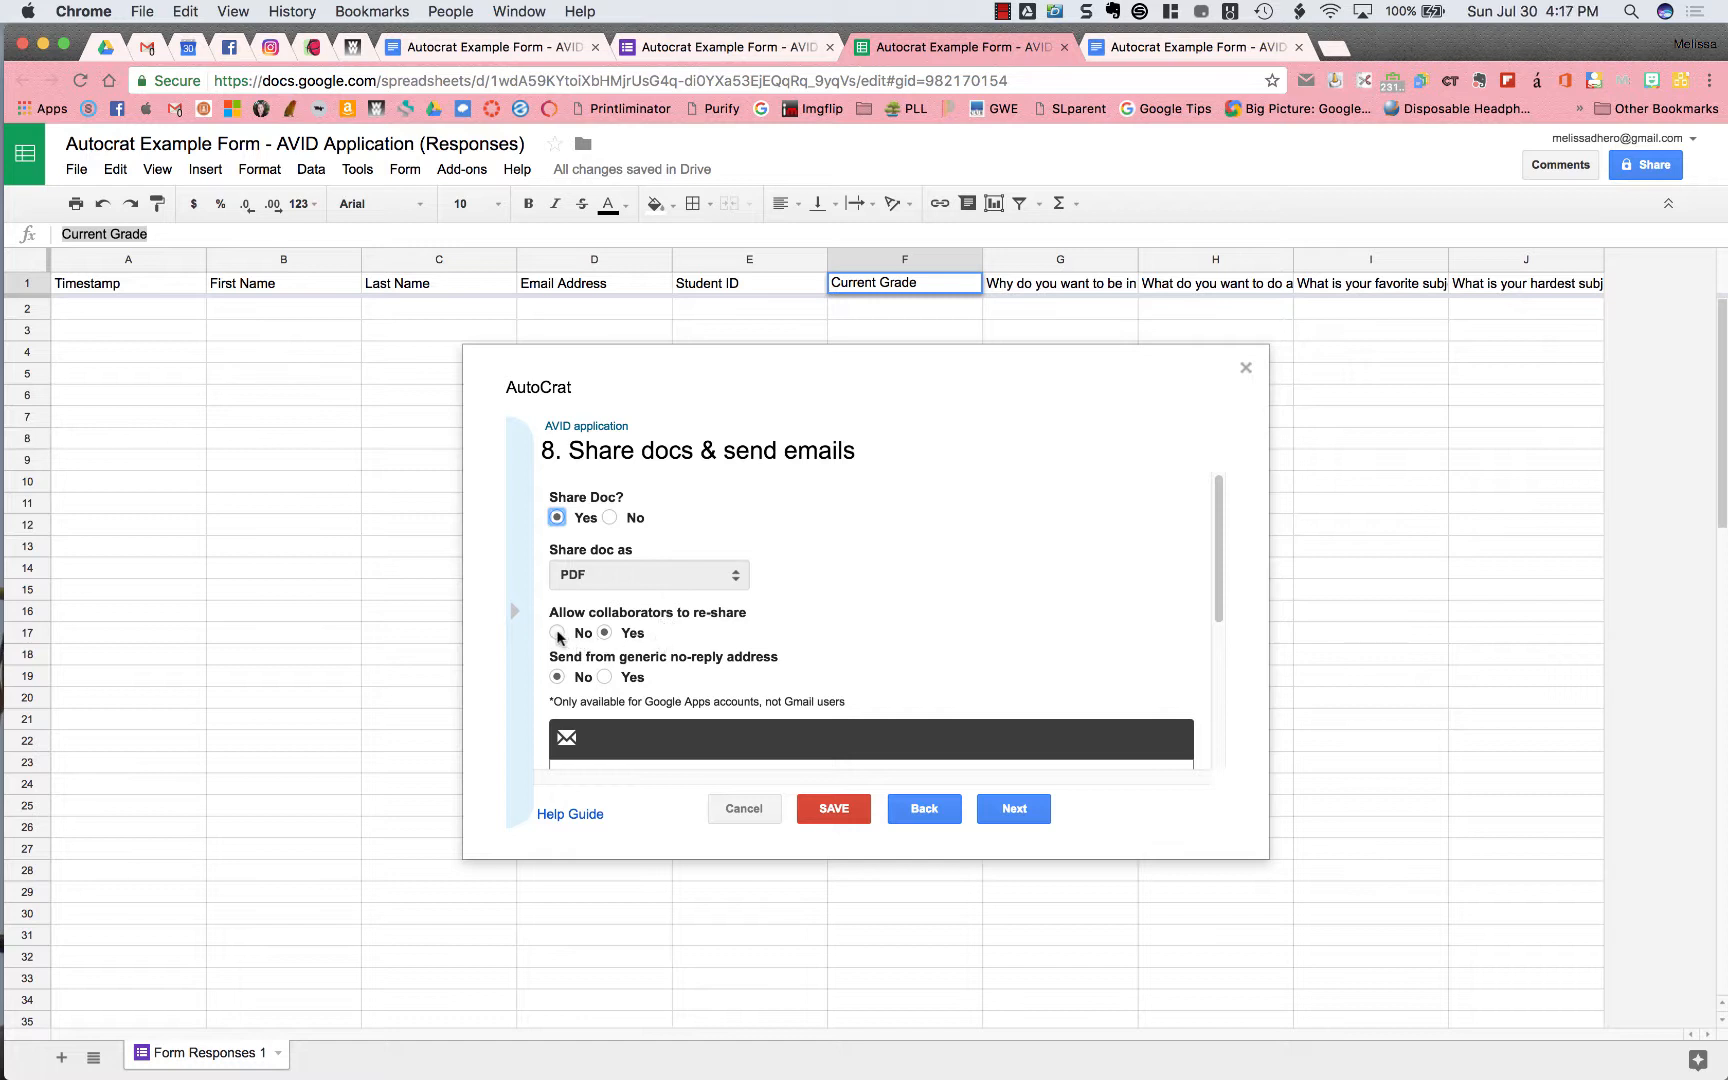
scroll(605, 640, down, 3)
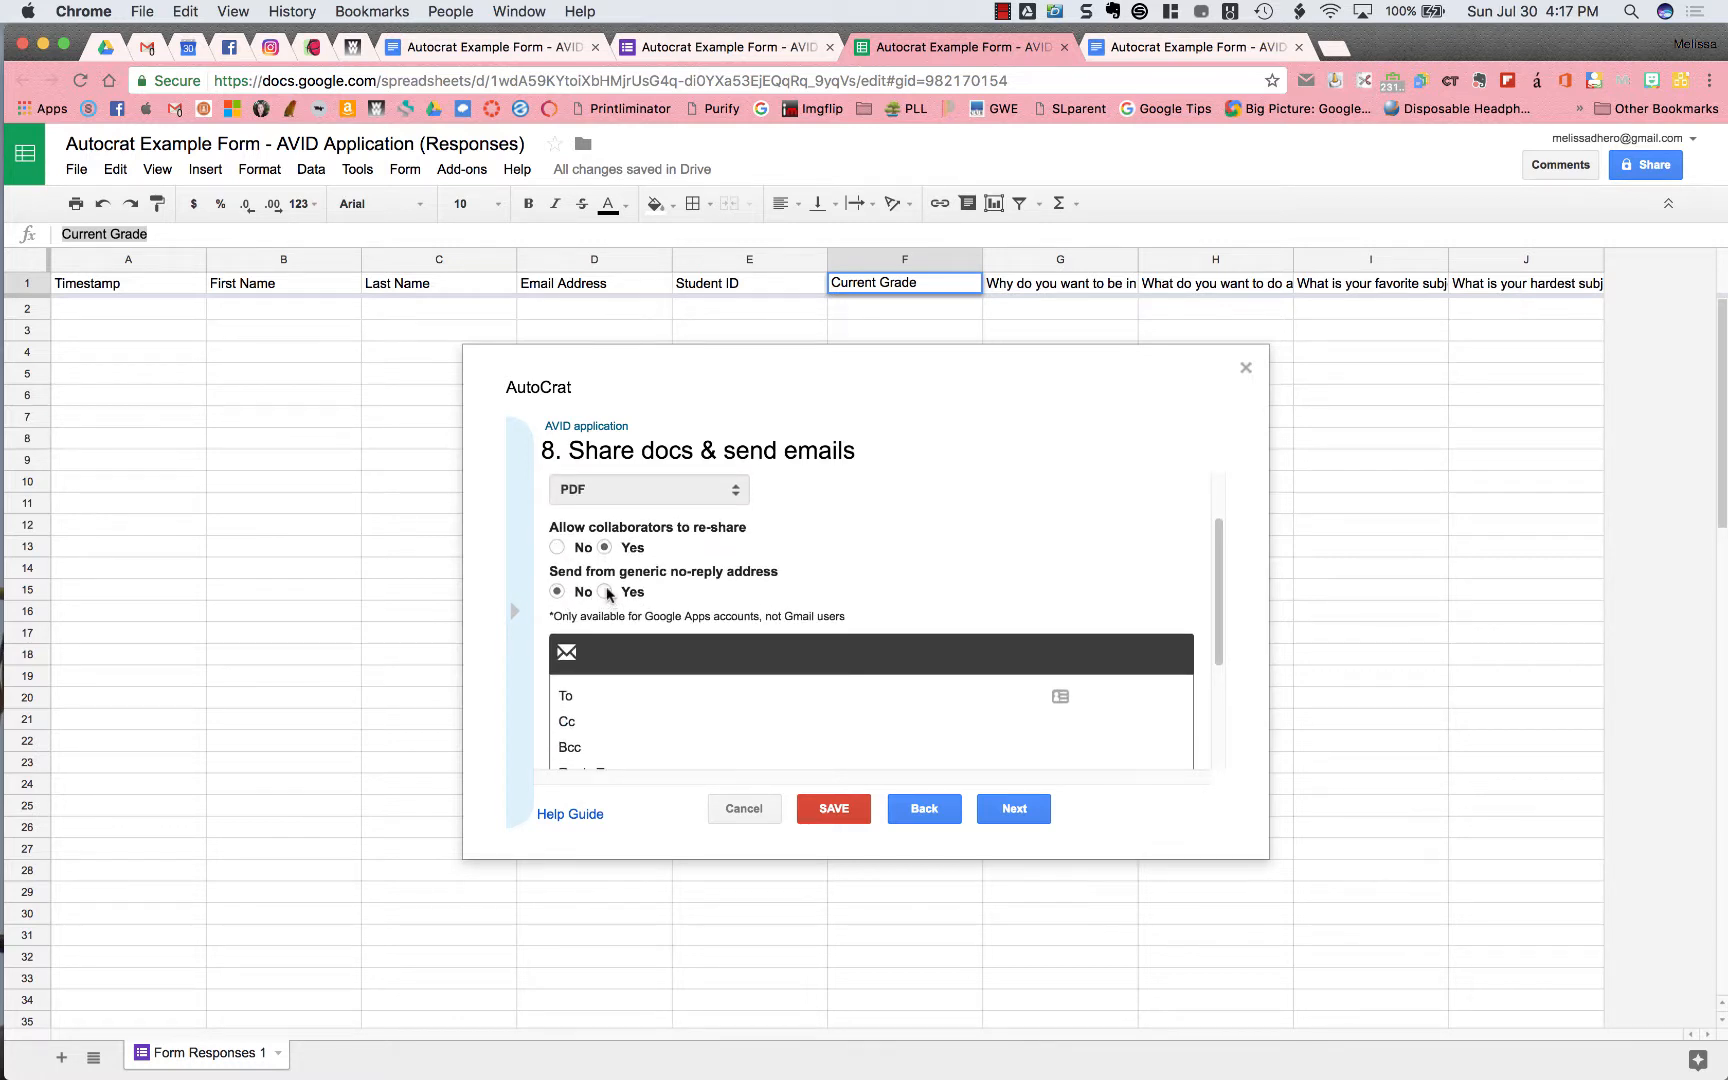
scroll(607, 590, down, 3)
scroll(606, 586, up, 2)
scroll(605, 590, down, 3)
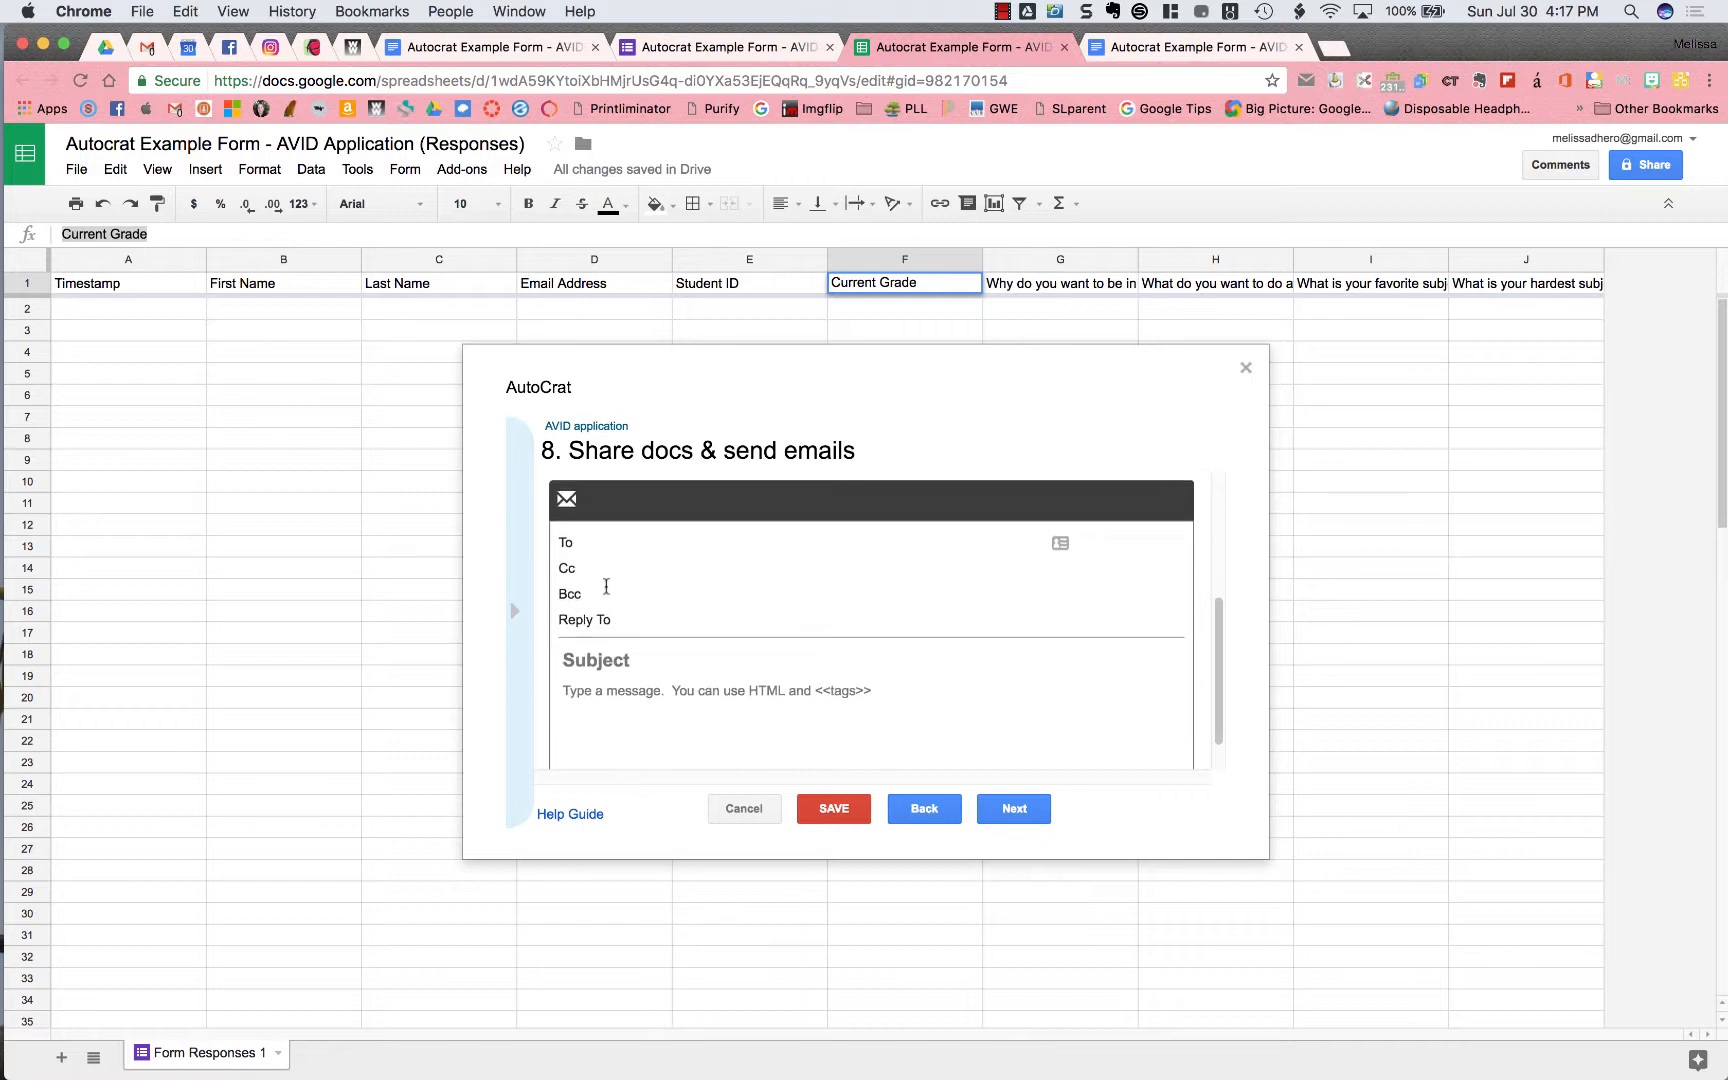
click(605, 540)
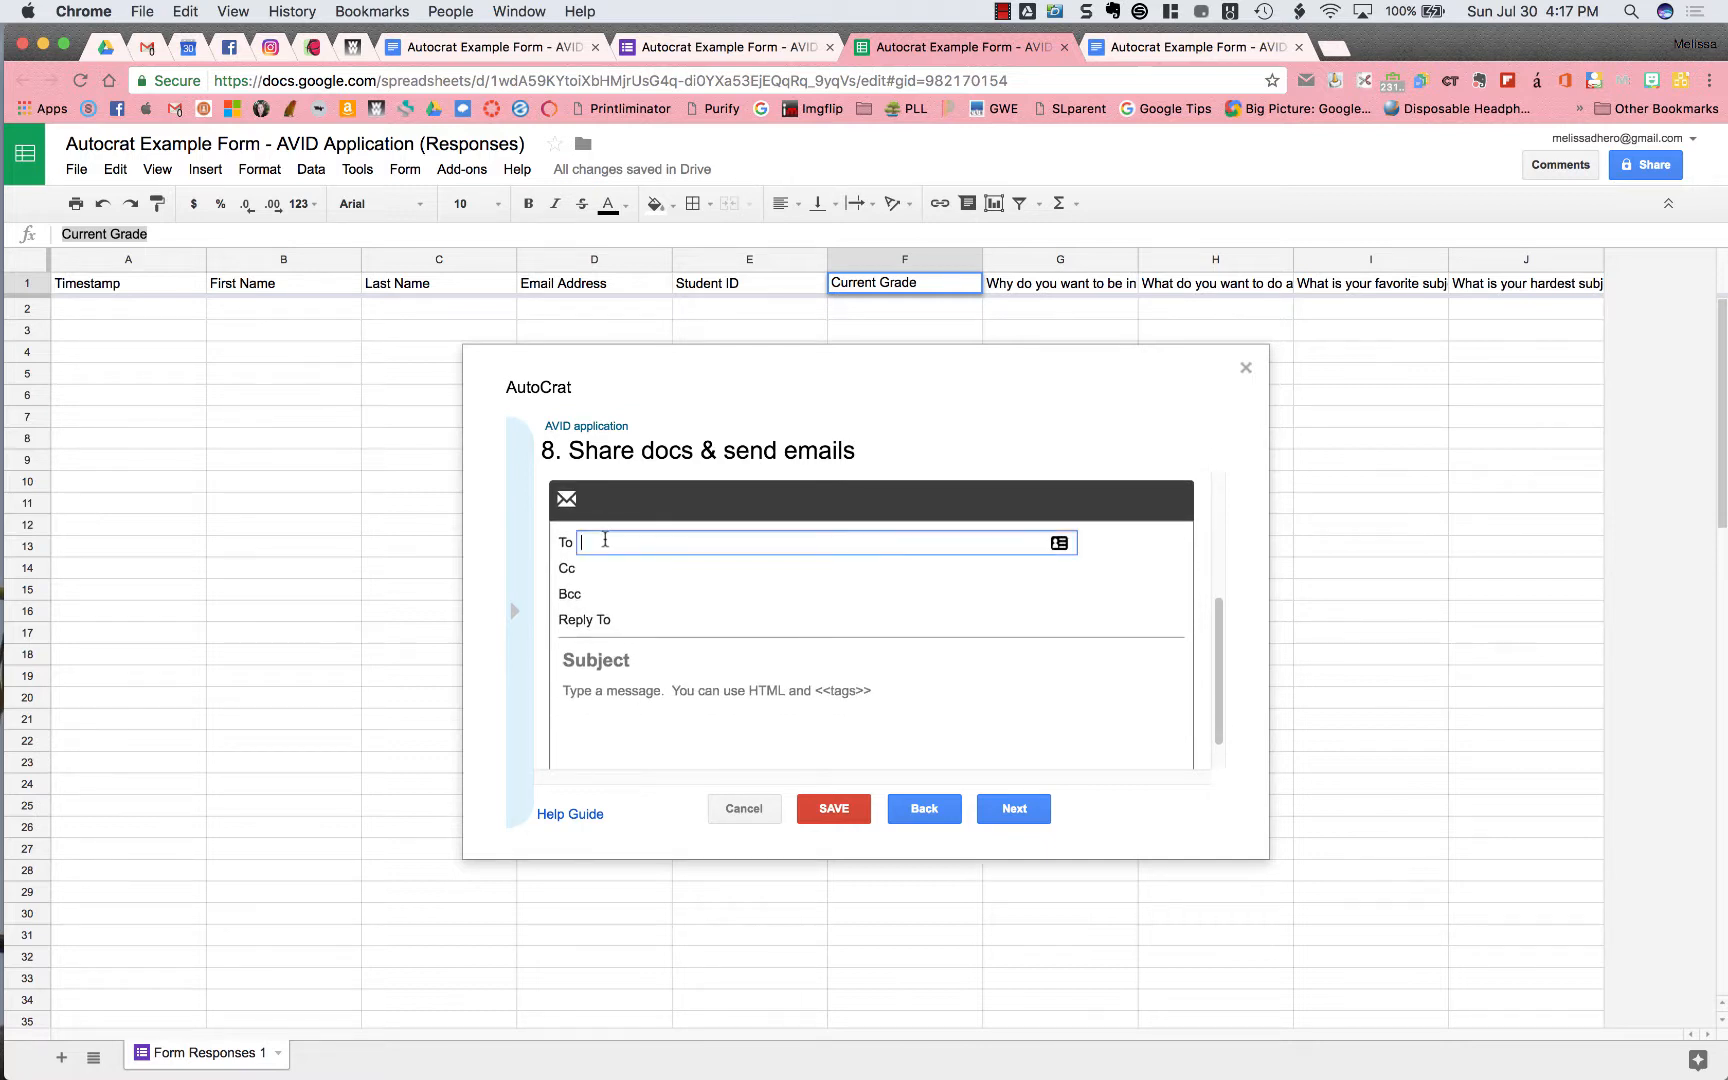
click(662, 620)
Set the subject 'AVID application for <<First Name>> <<Last Name>>' and message 'Check this out....'
click(683, 655)
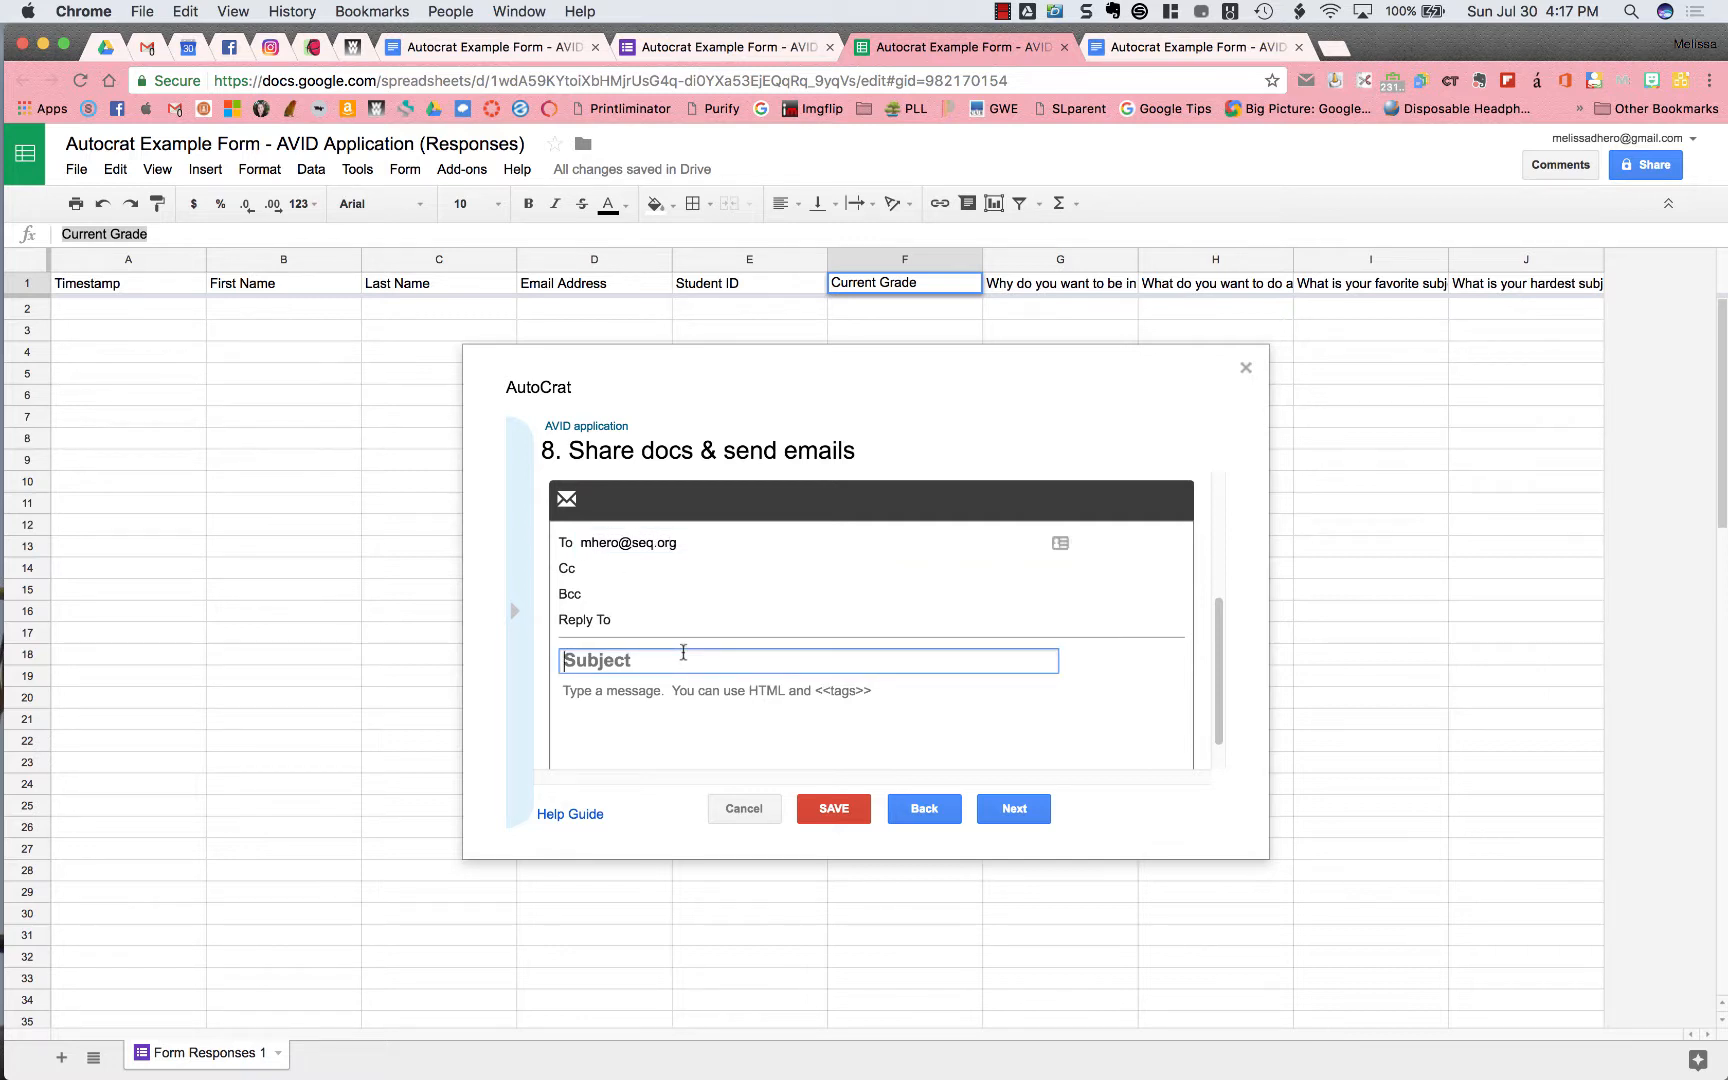
text(AVID application for)
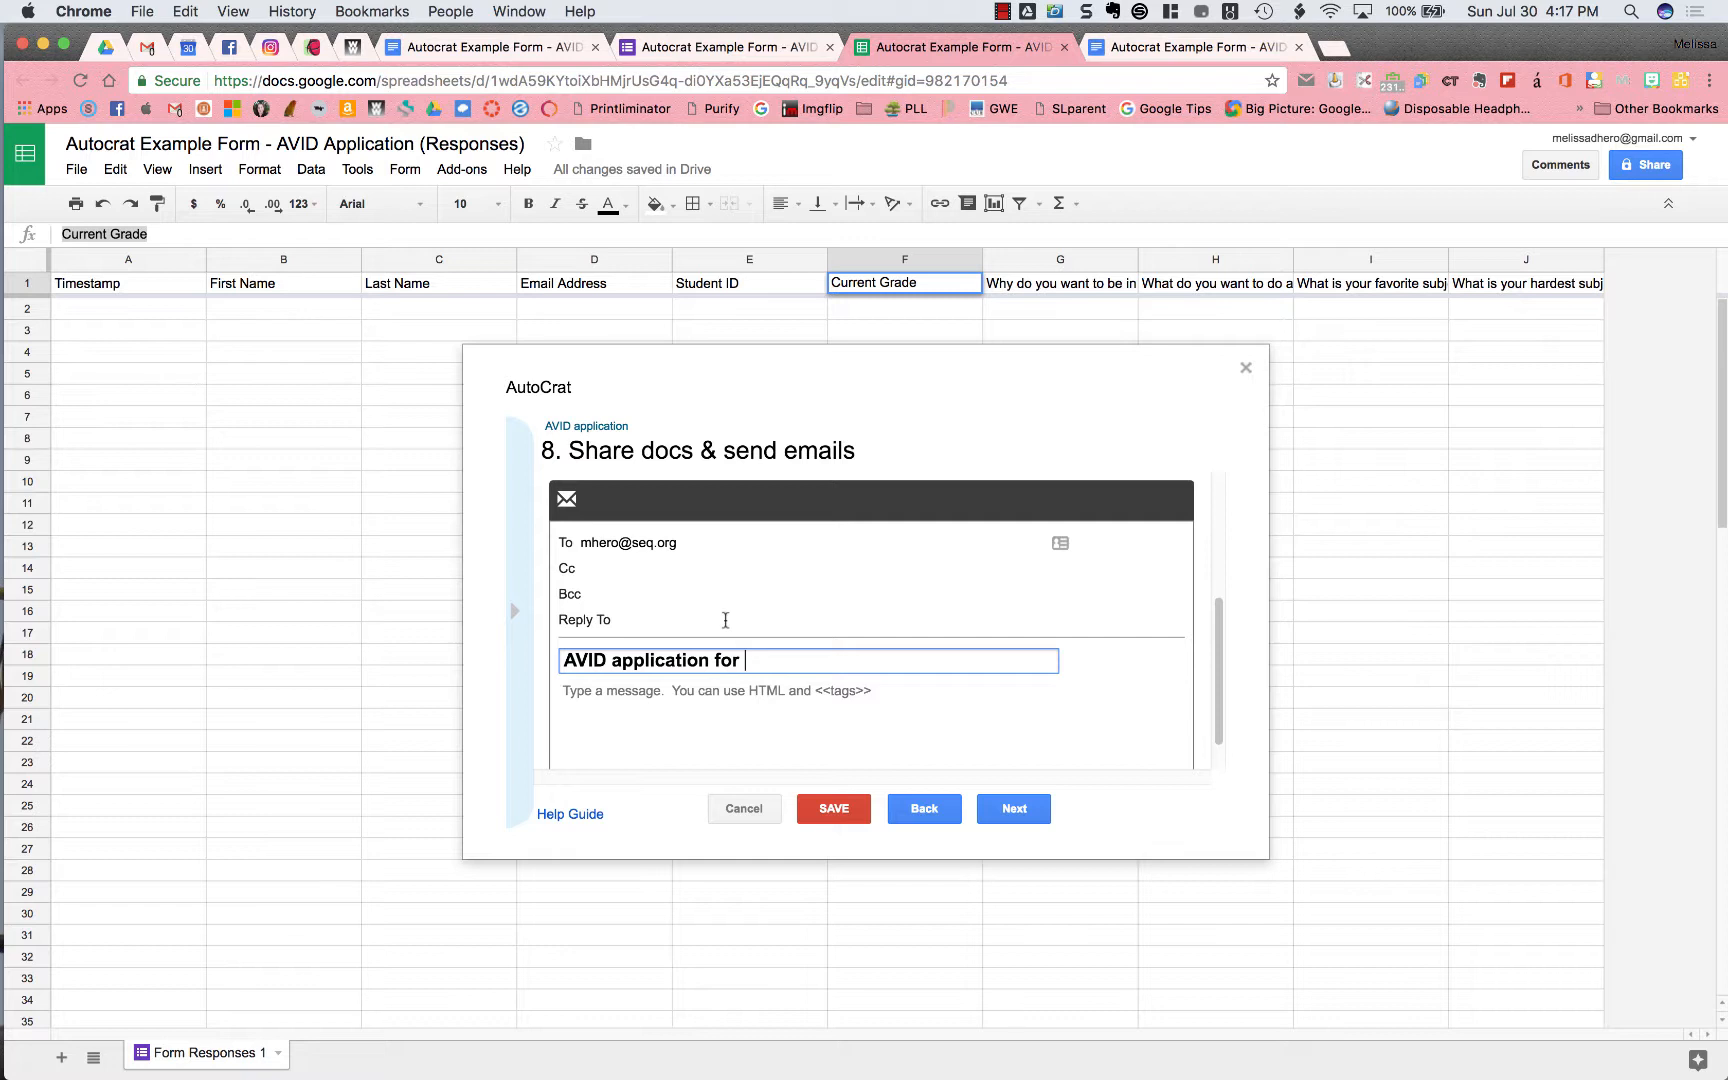
text( <<First Name>> <<Last)
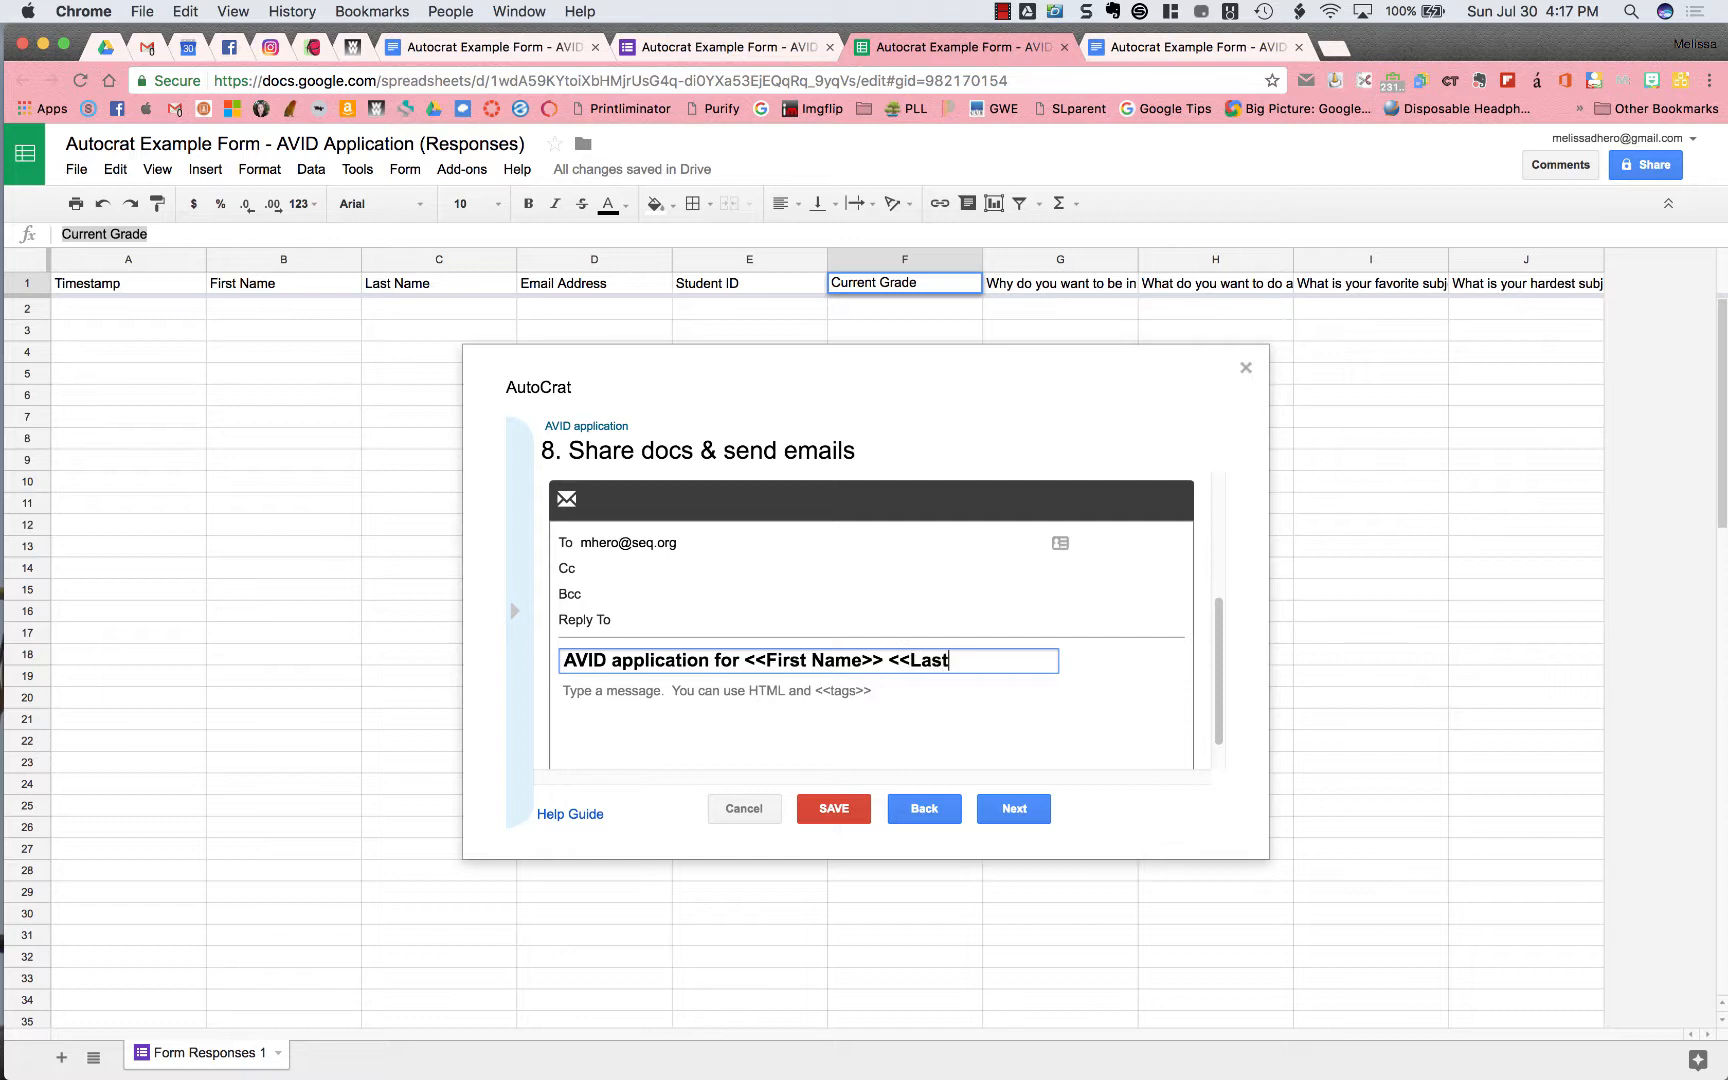
text( Name>>)
click(677, 698)
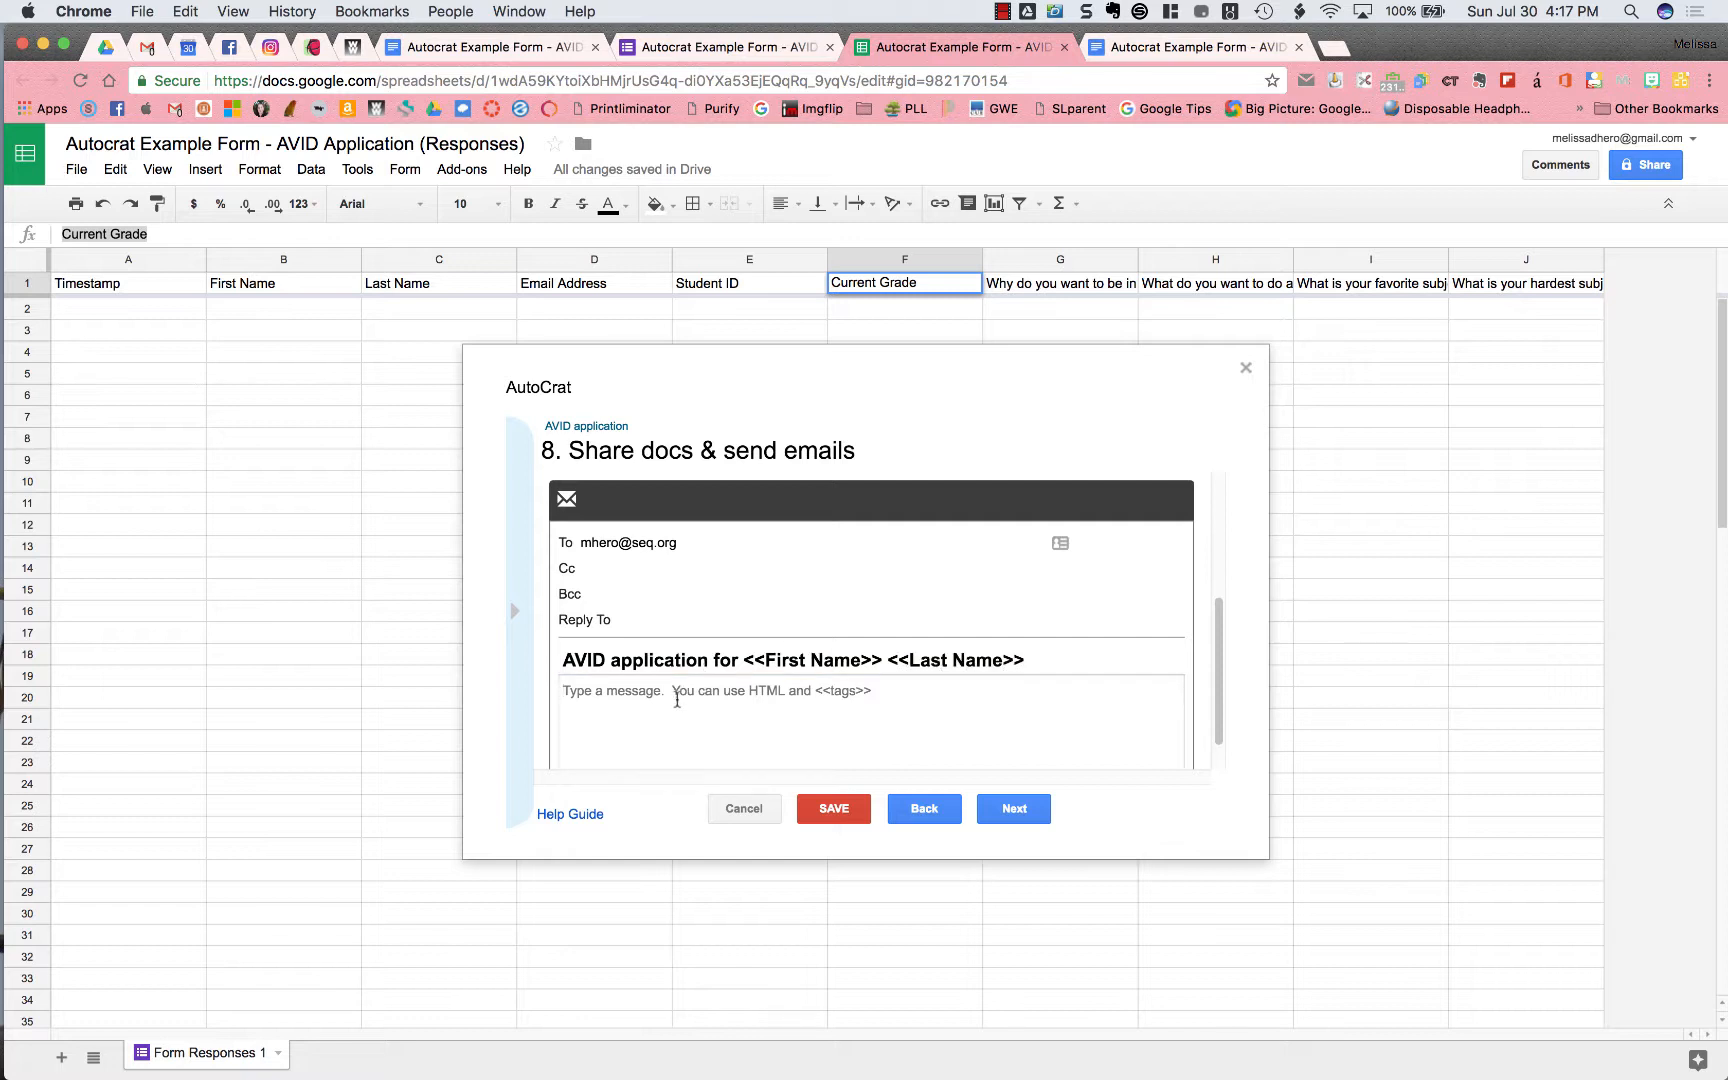
text(Check this out....)
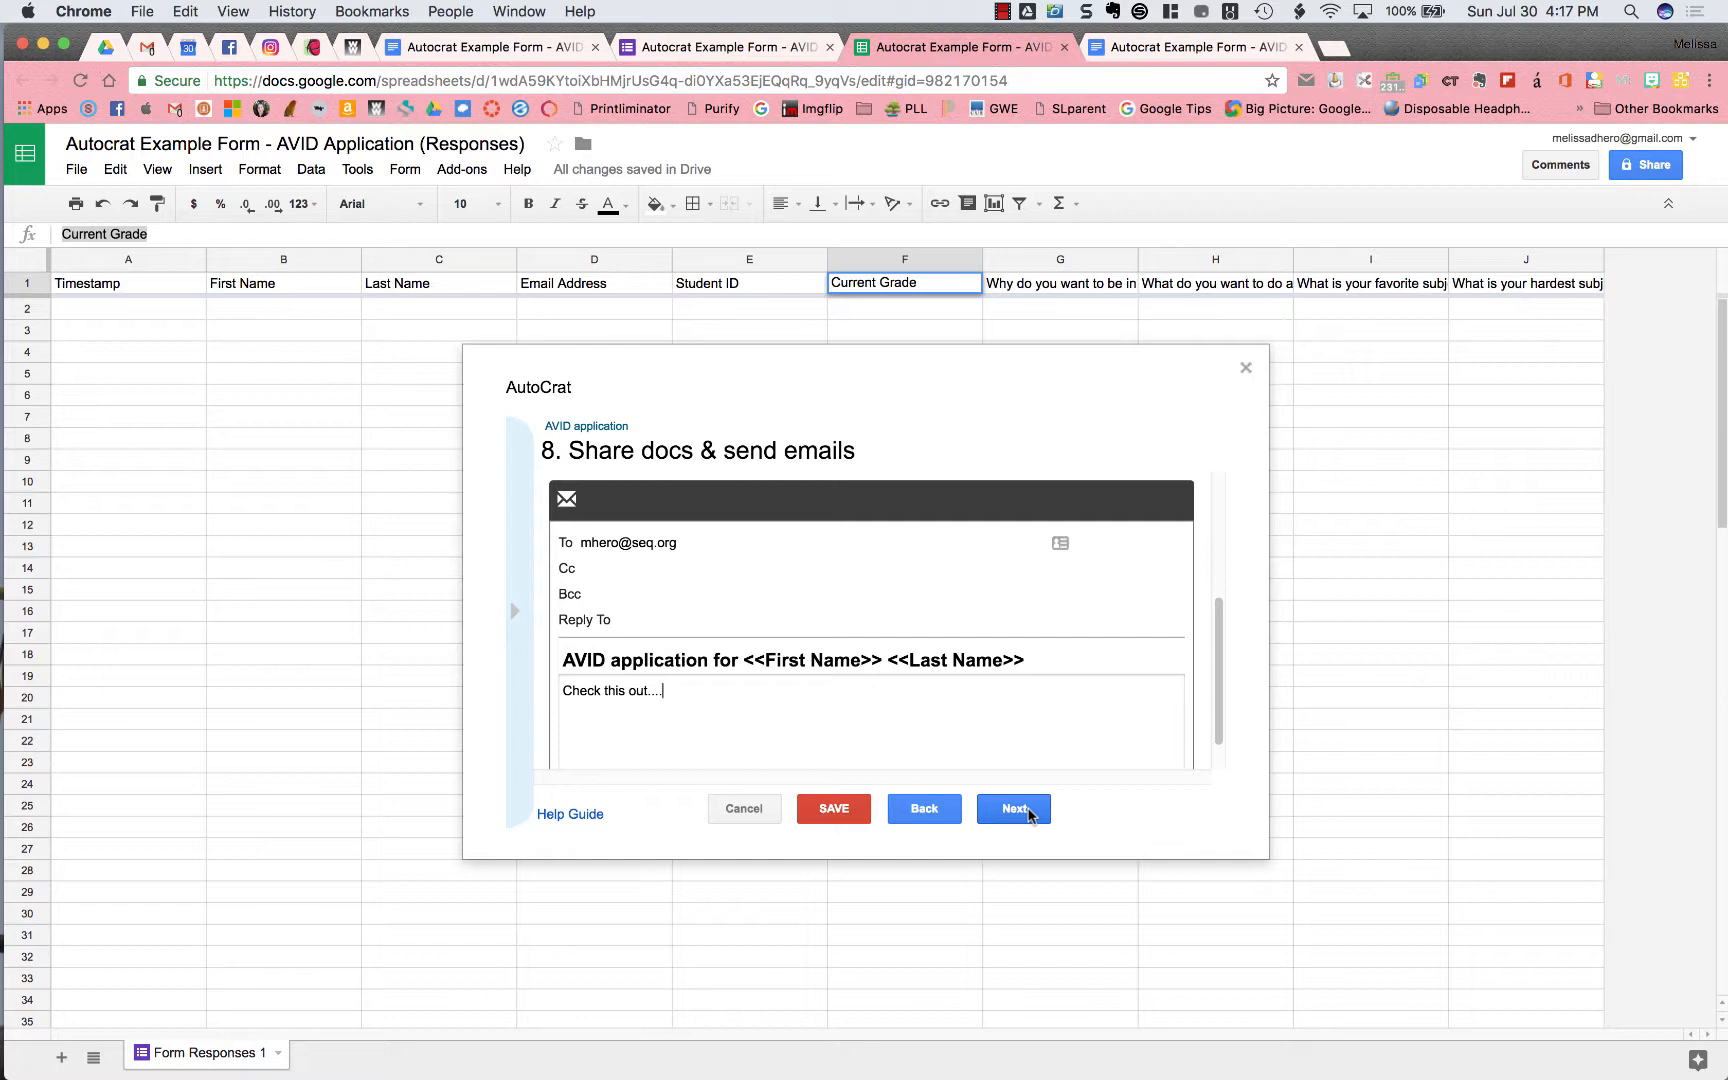
click(1027, 811)
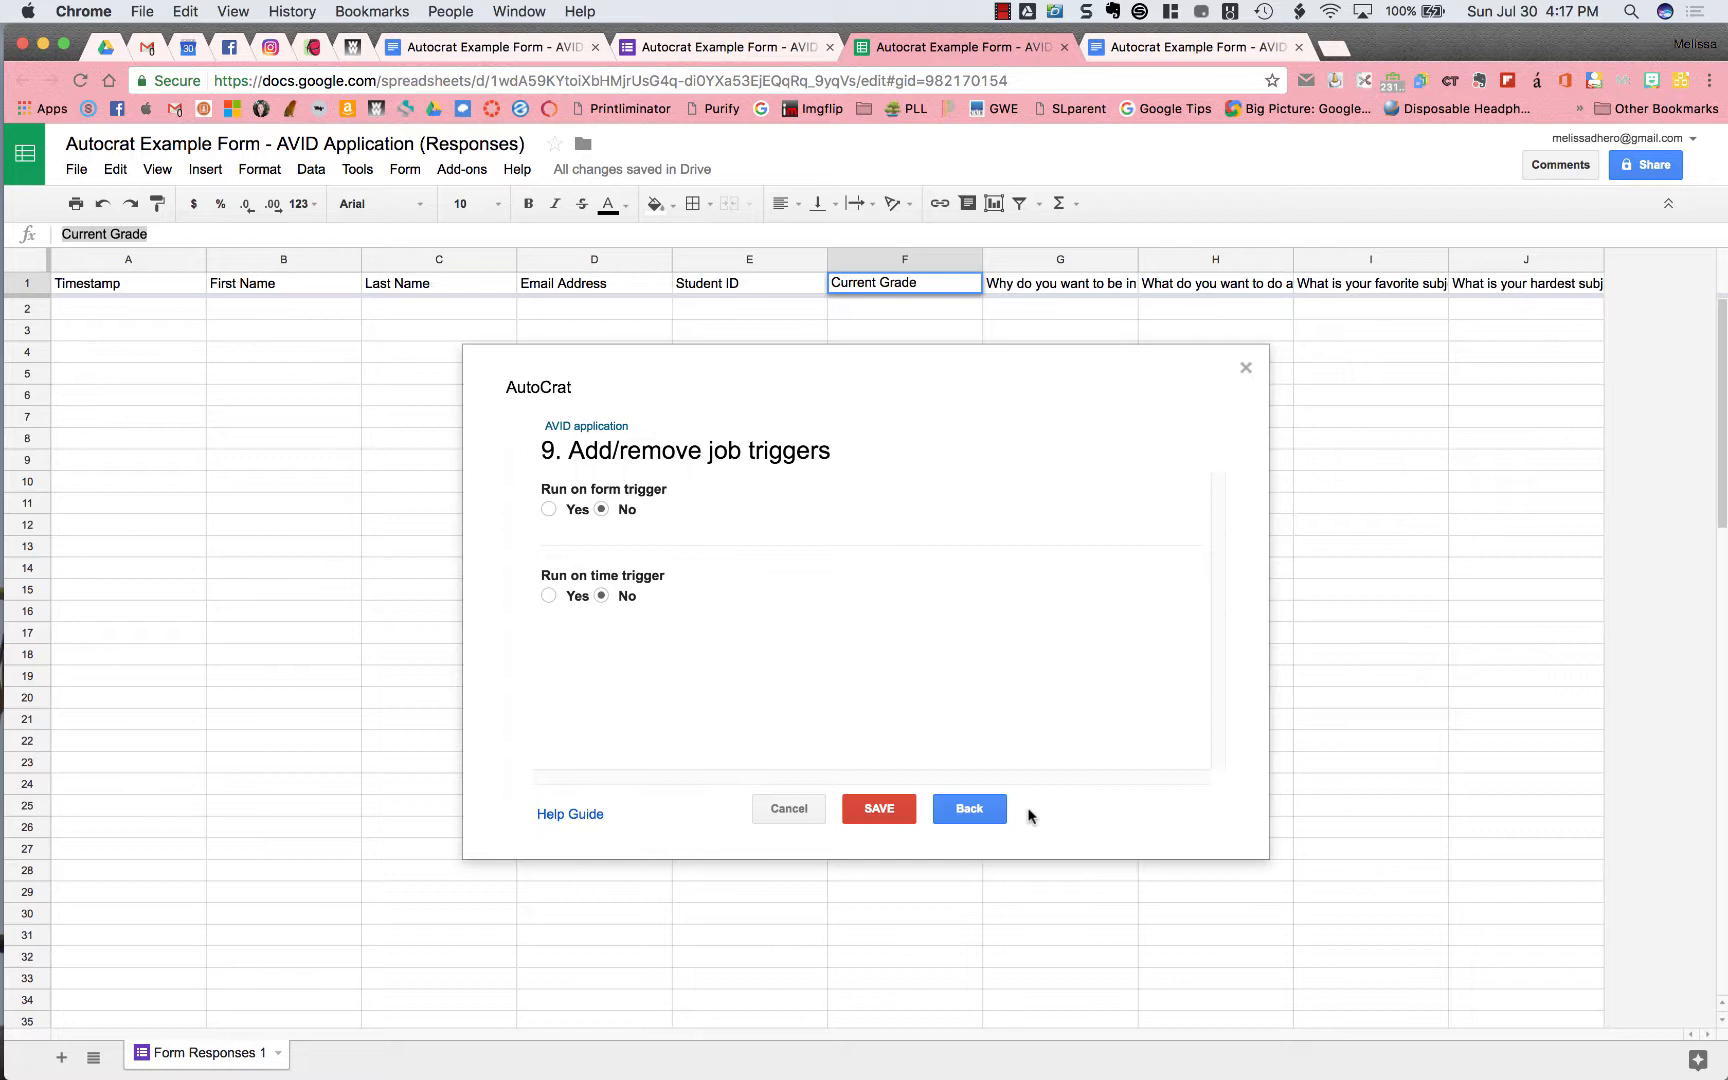
Set Run on form trigger to Yes and save the AVID application job
click(549, 509)
click(880, 809)
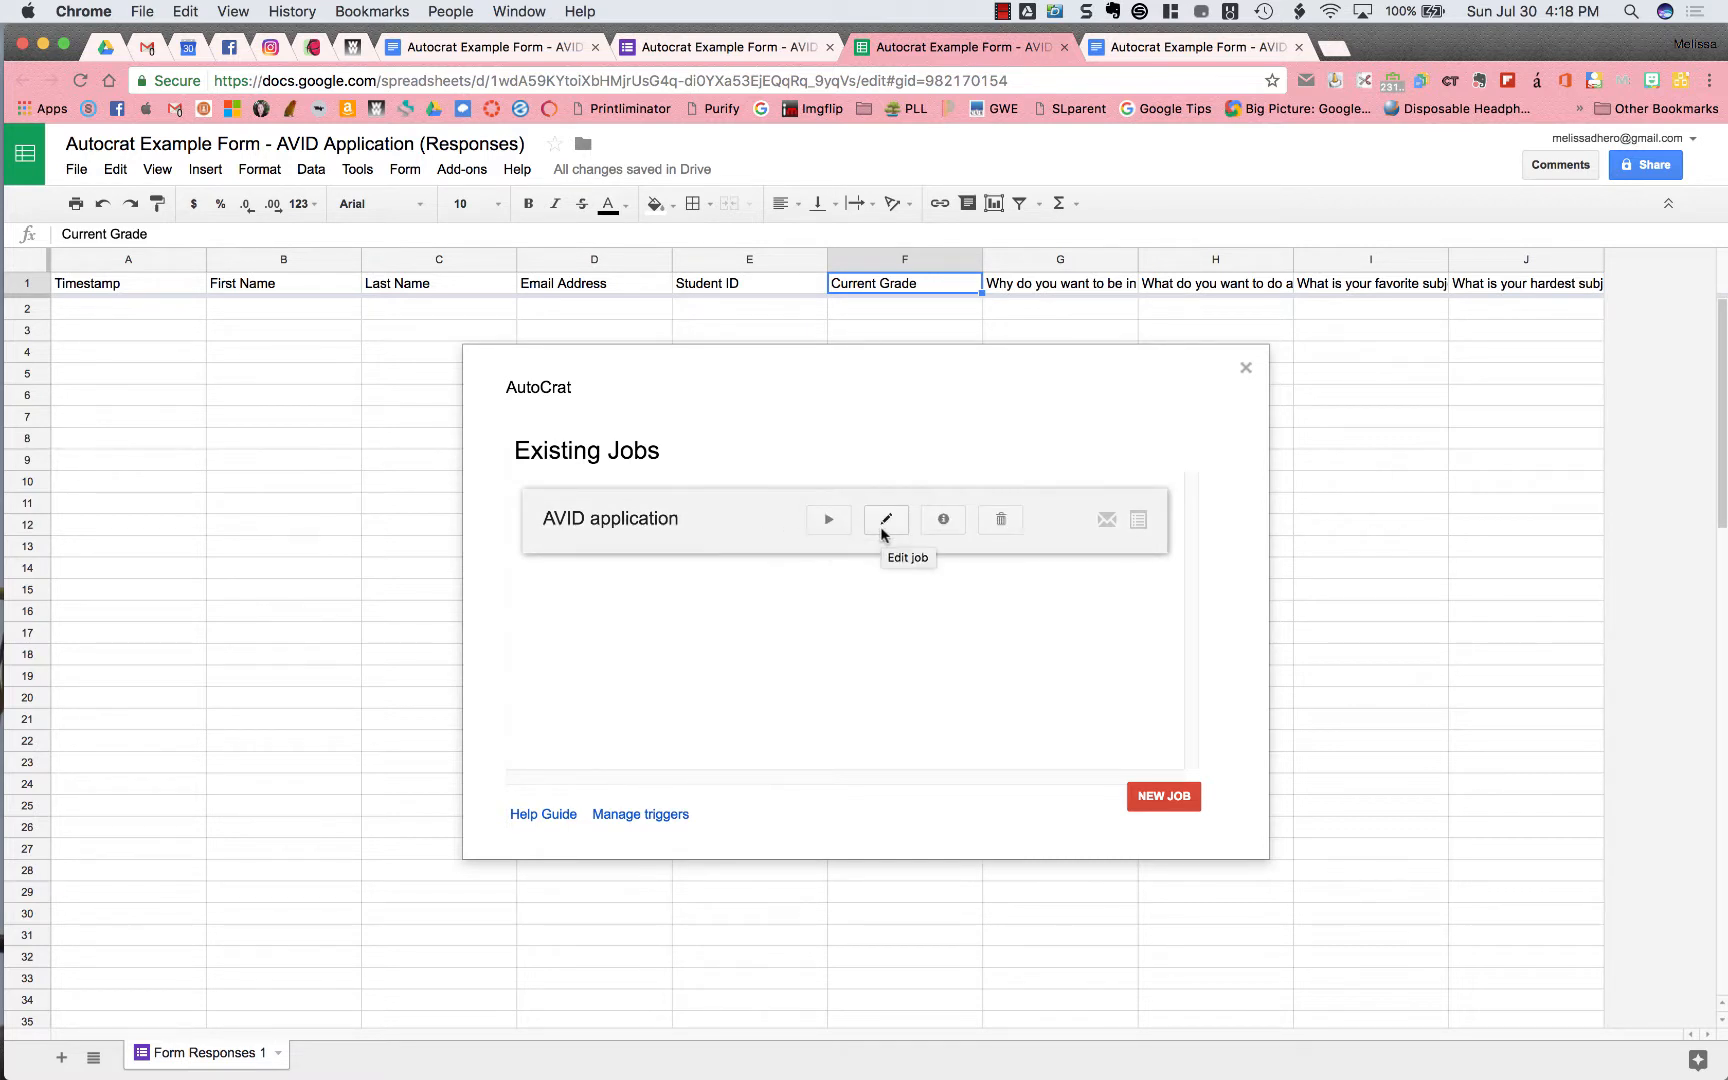
click(932, 520)
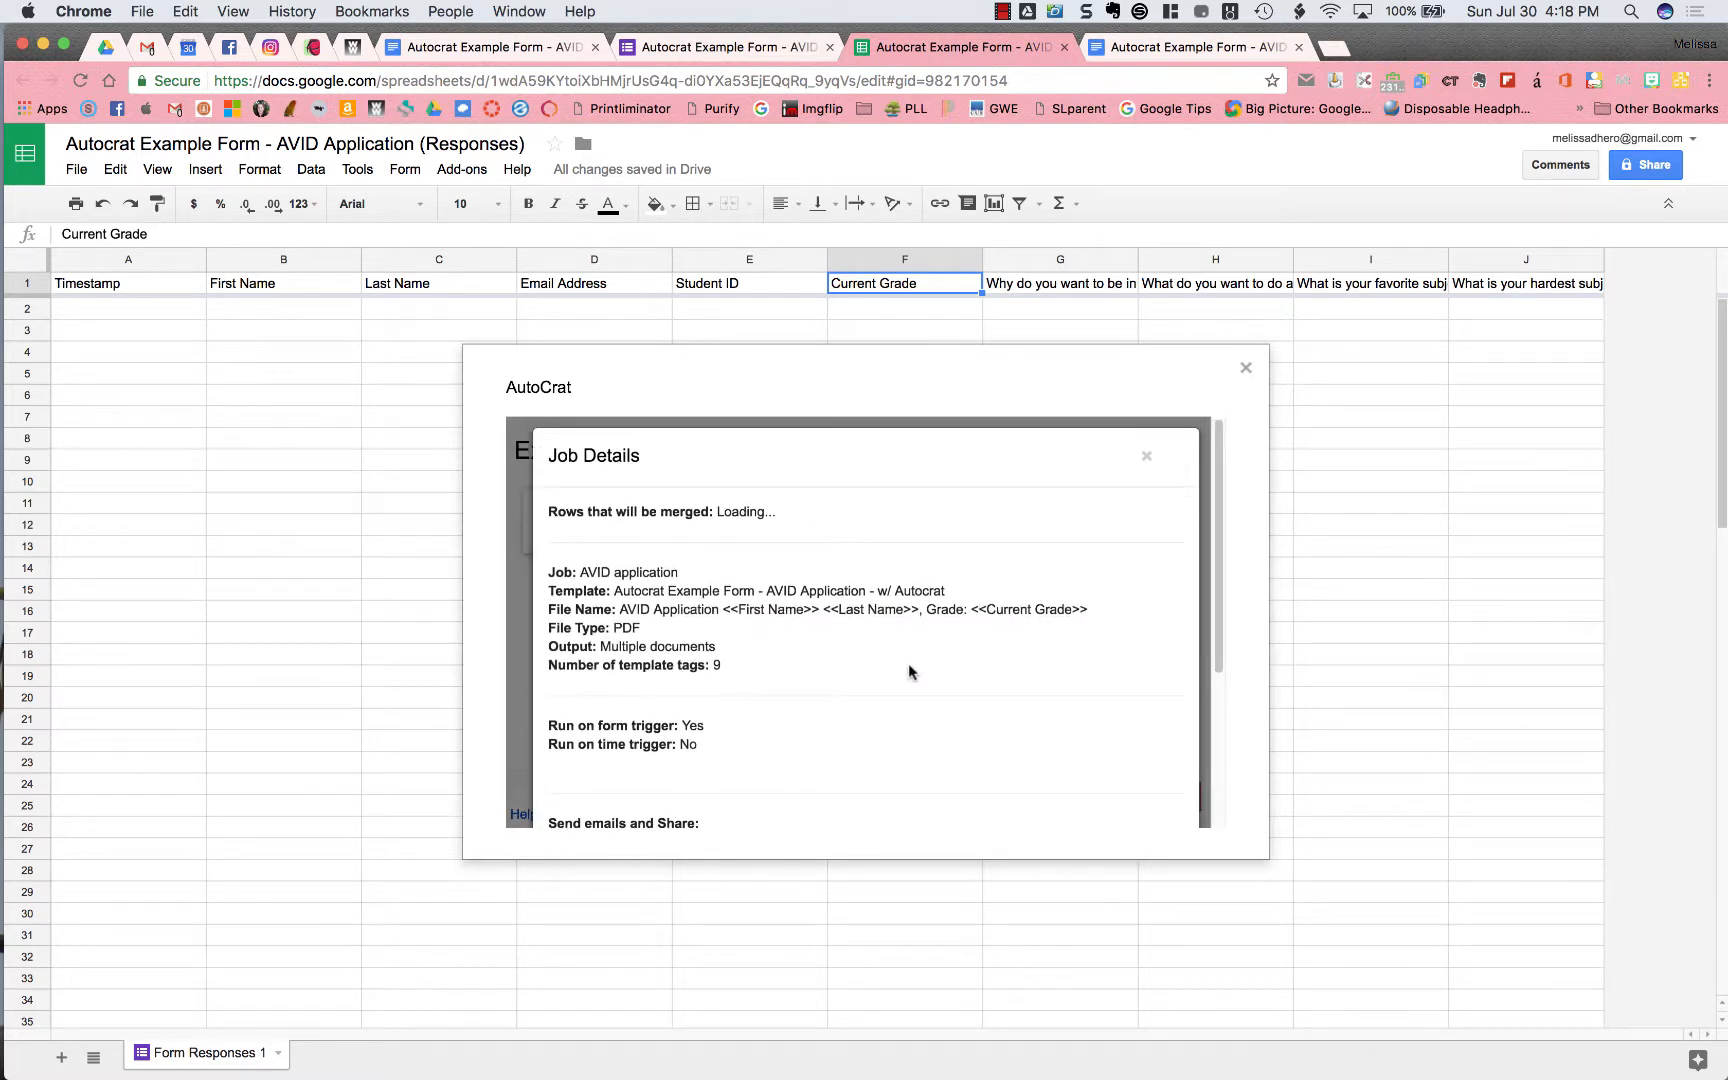
scroll(909, 663, down, 2)
scroll(909, 663, down, 2)
scroll(909, 663, up, 4)
click(1148, 454)
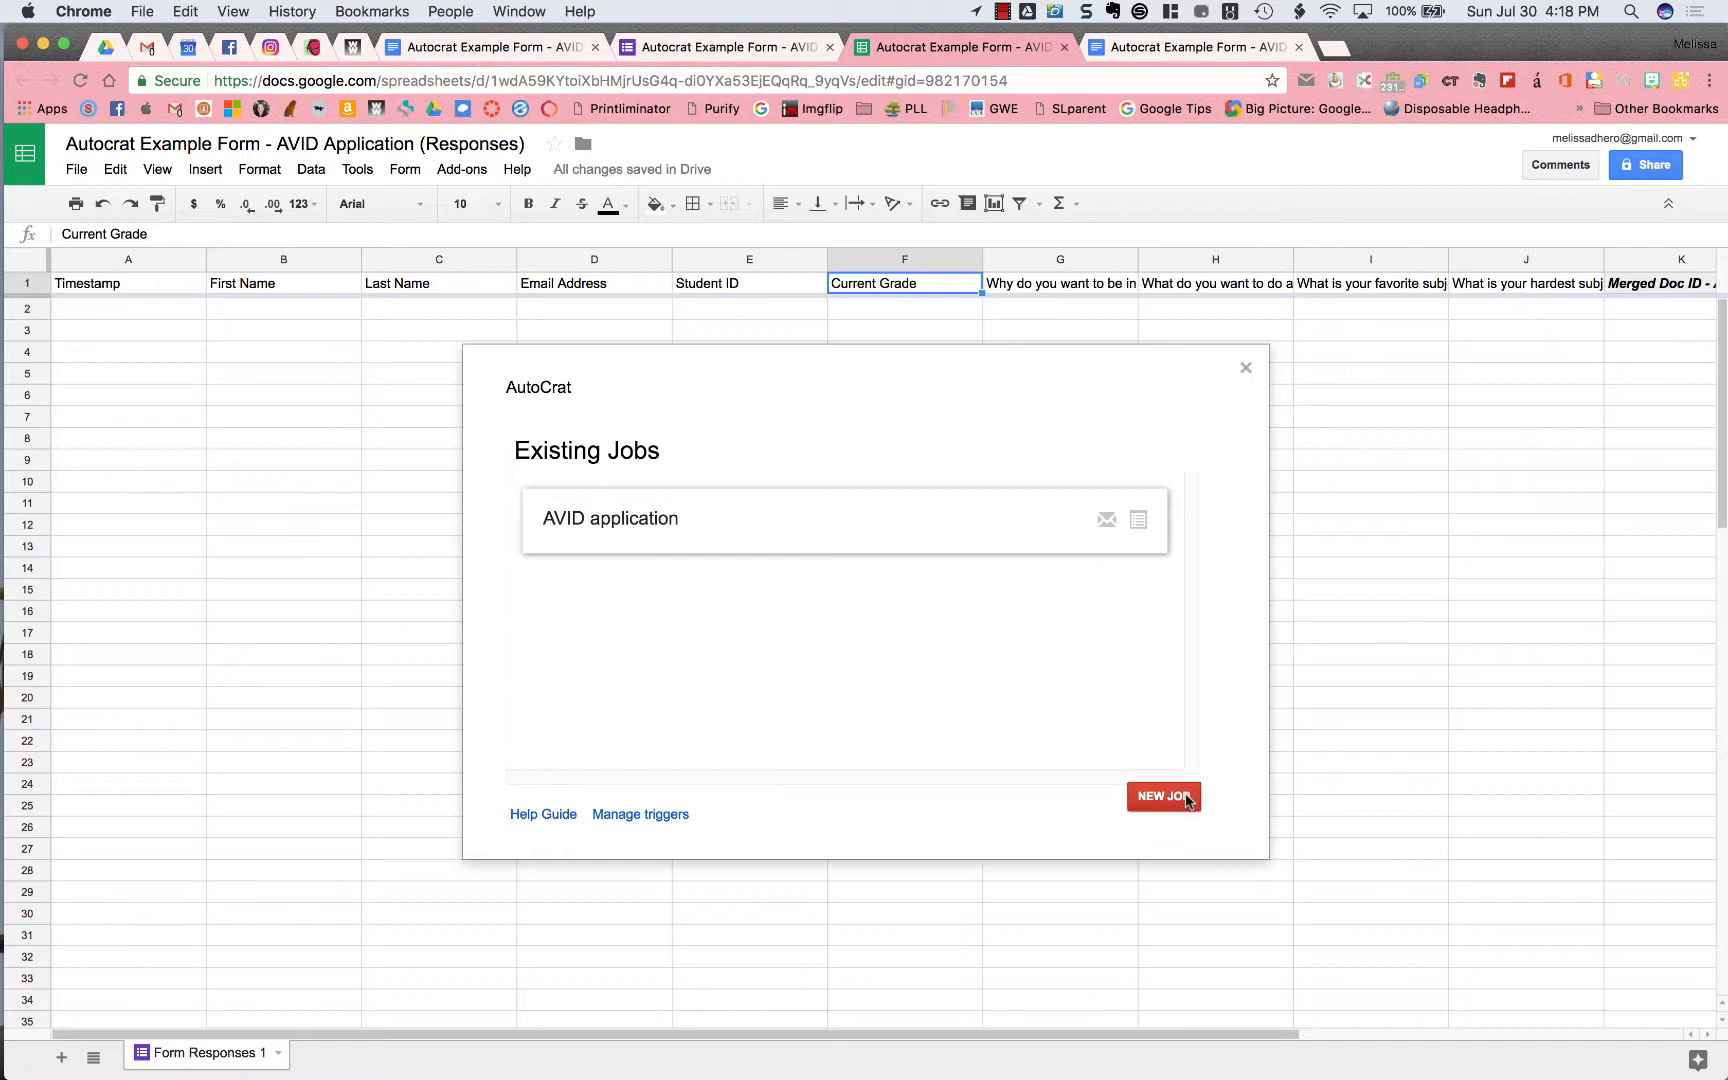
click(1245, 370)
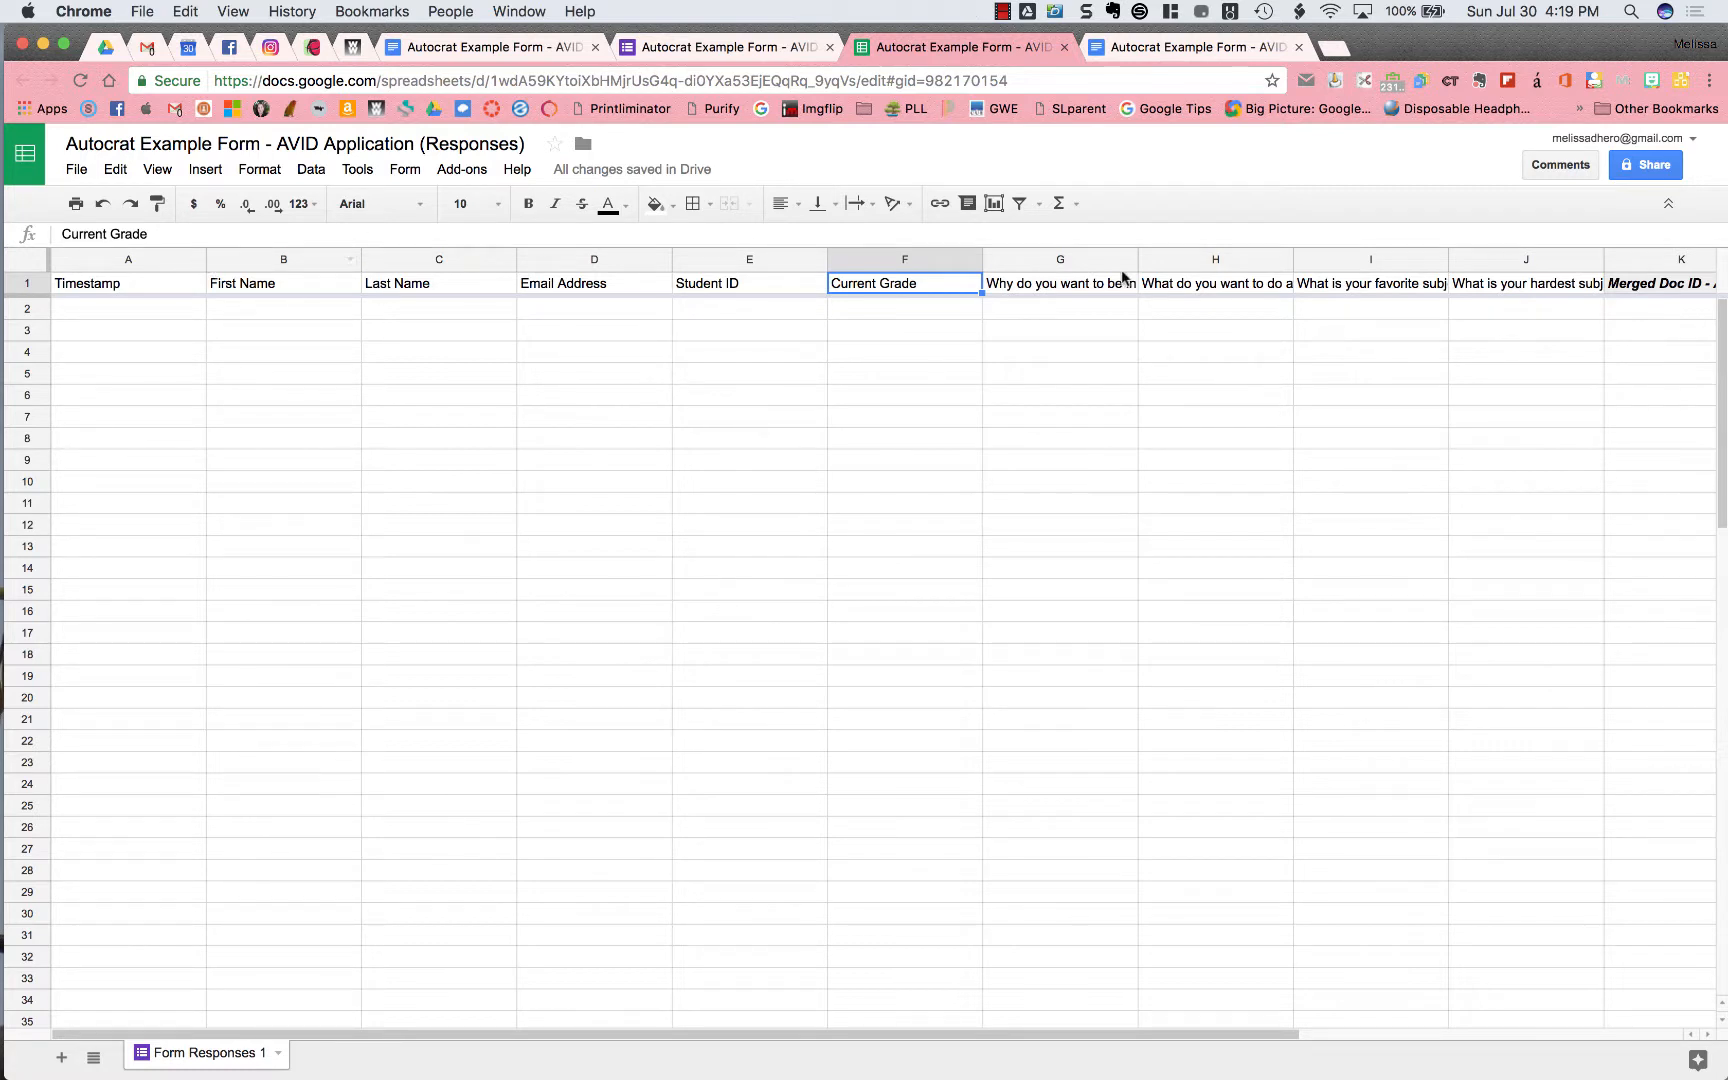
Review the new merge column headers from Merged Doc ID onward, then return to the AVID Application form
scroll(1465, 390, right, 4)
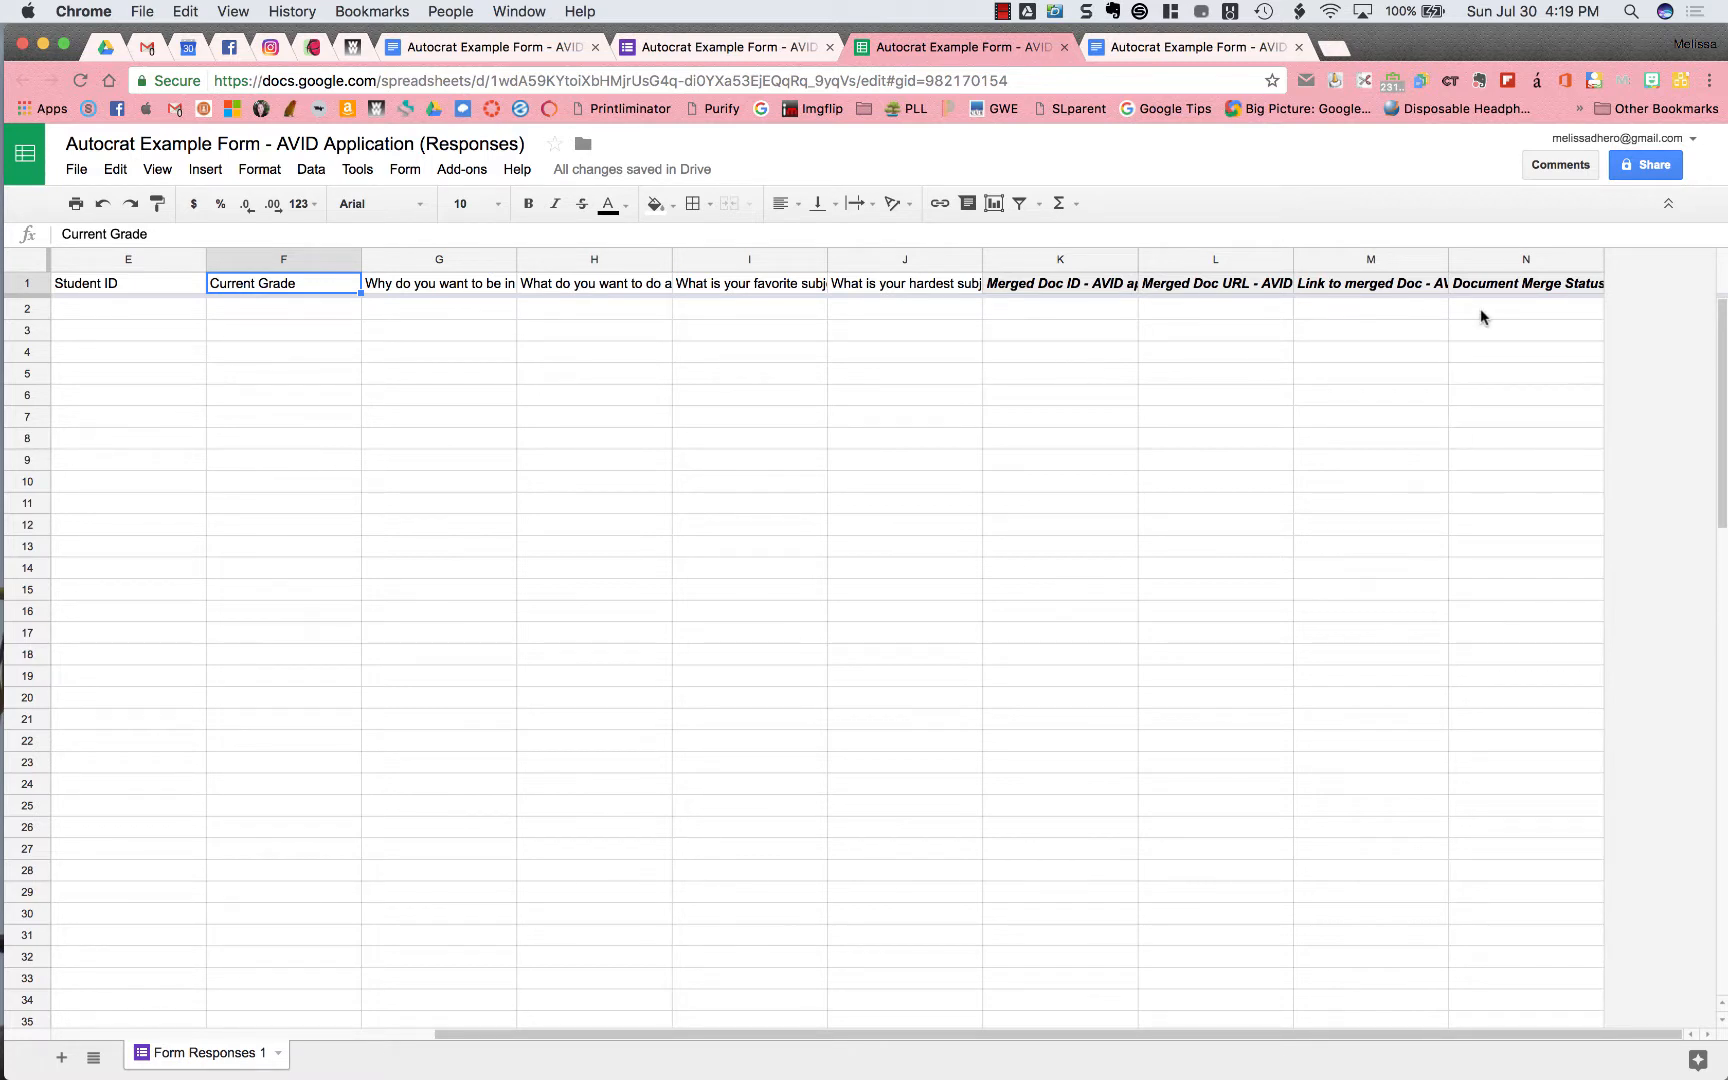
click(1079, 290)
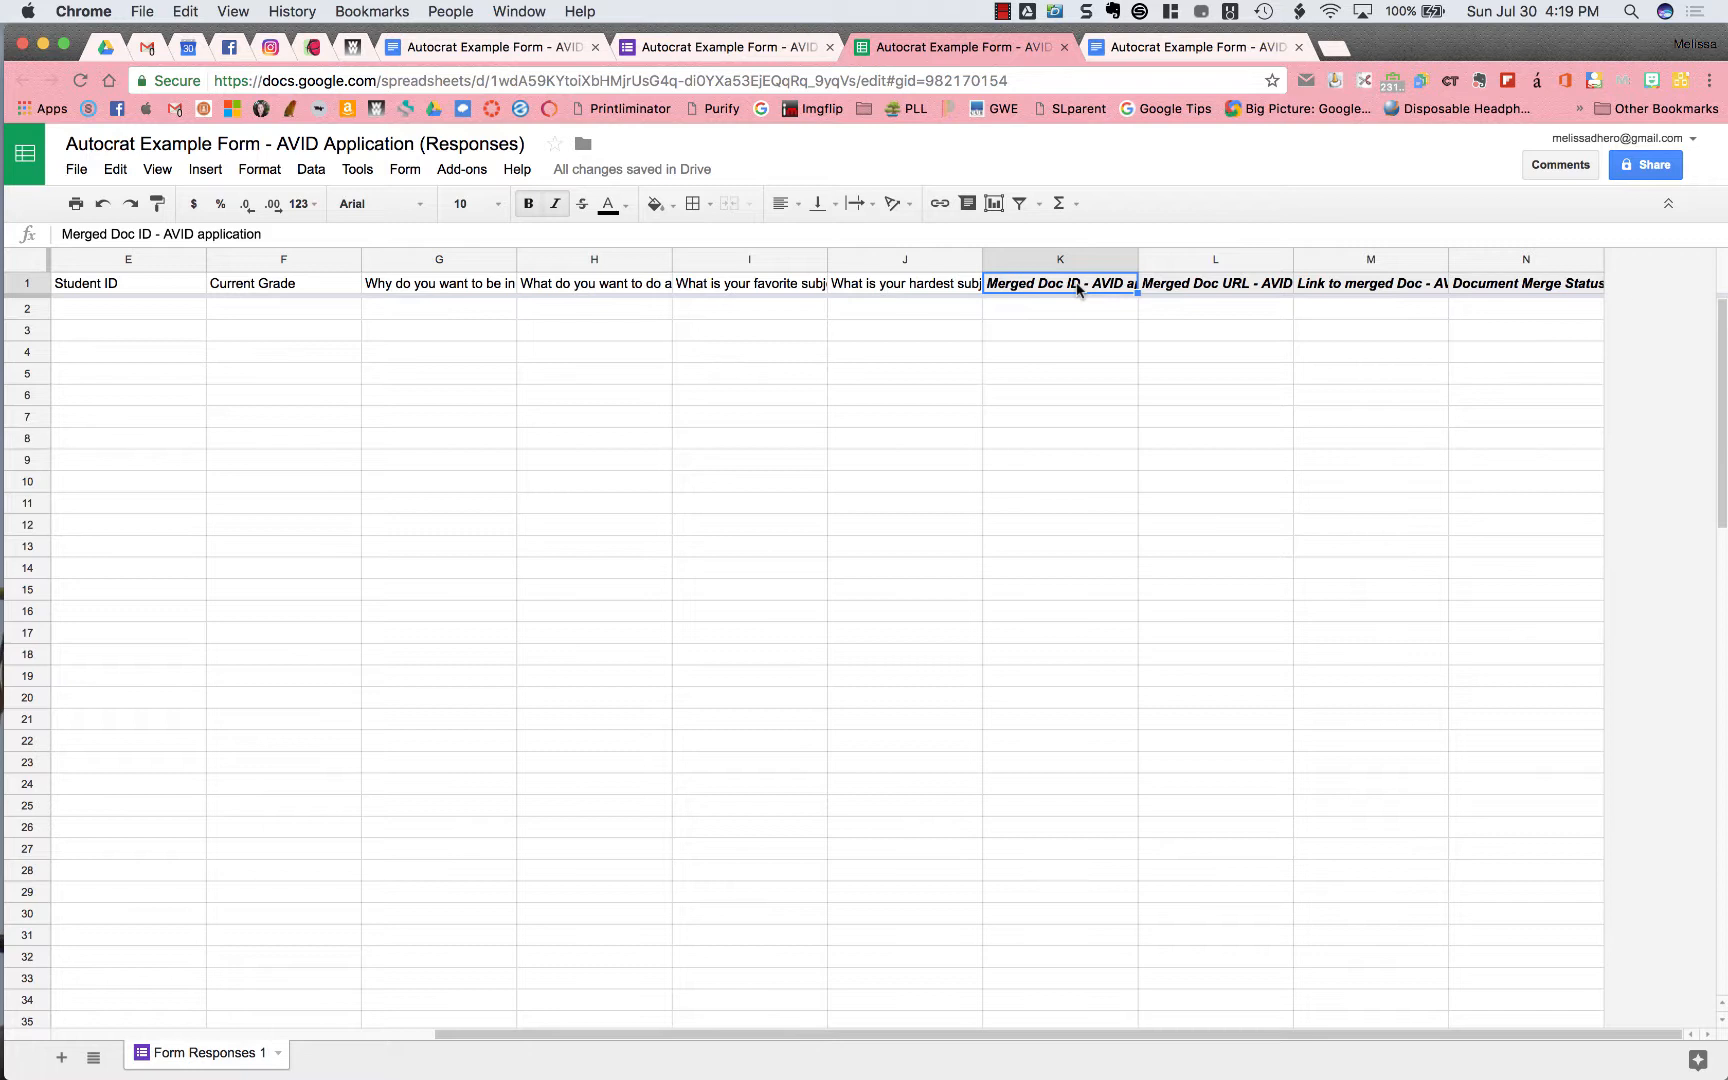
key(Right)
key(Right)
key(Right)
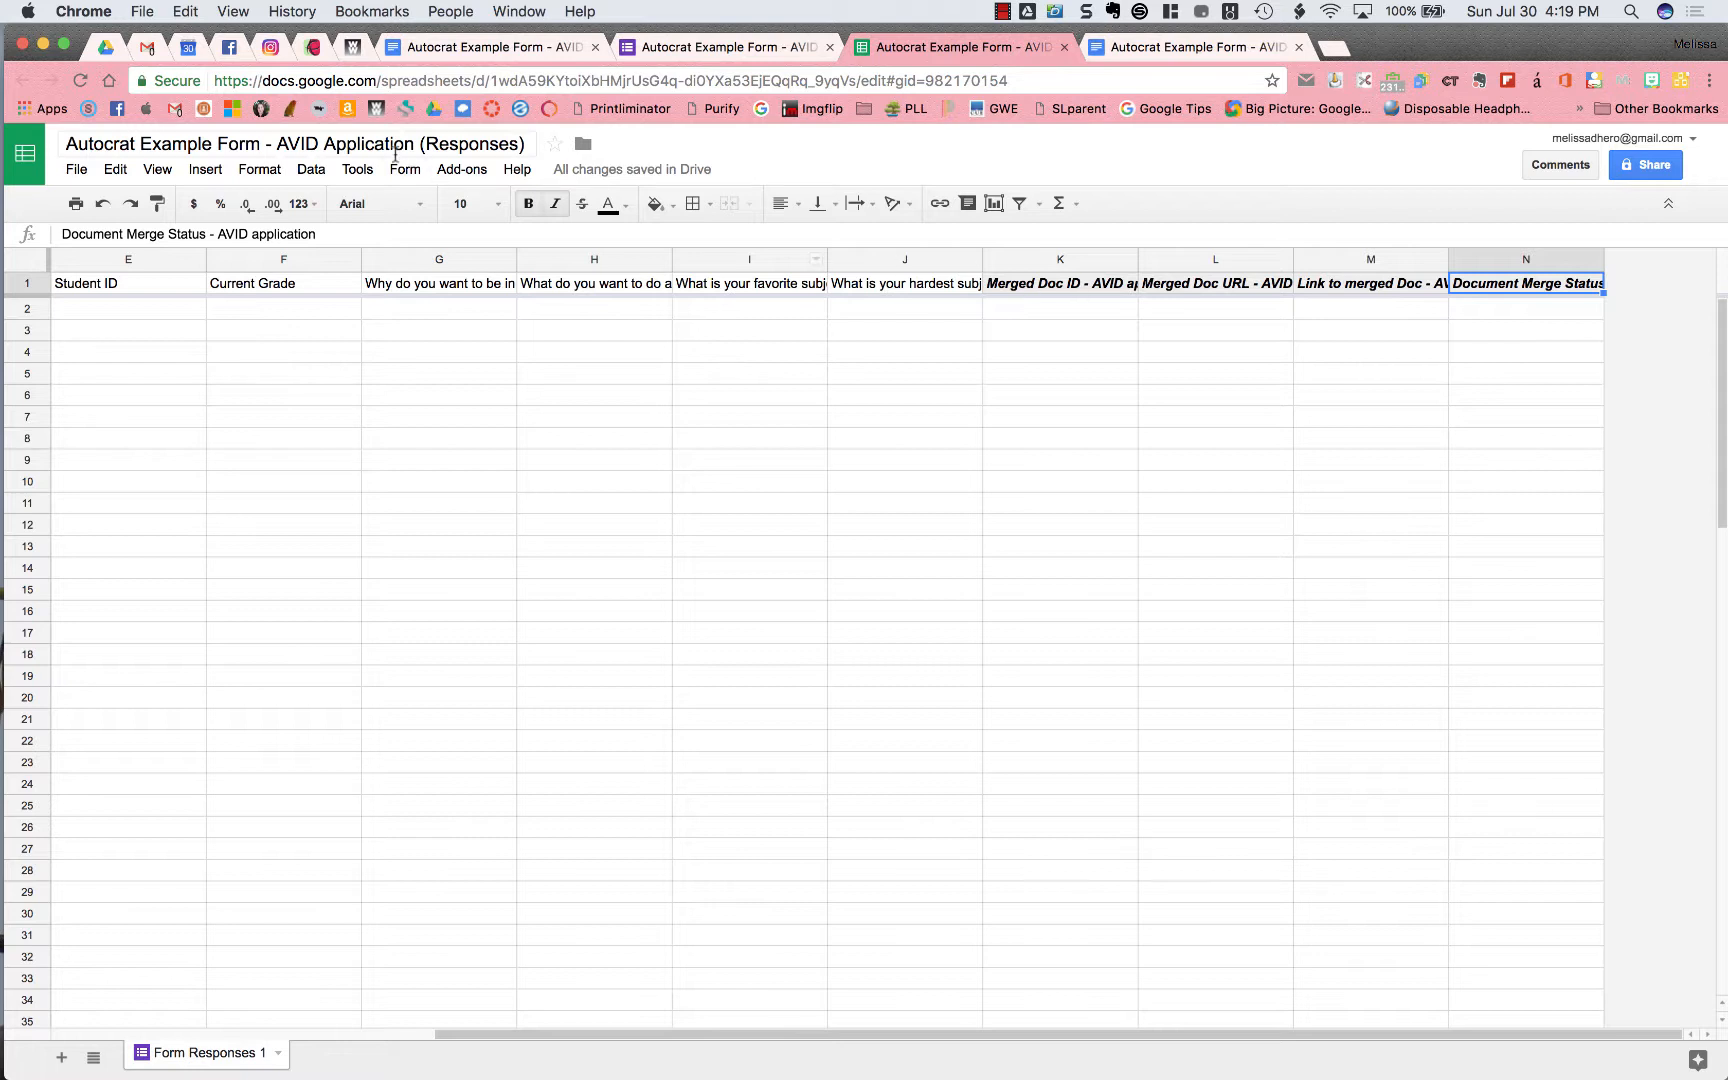
click(719, 47)
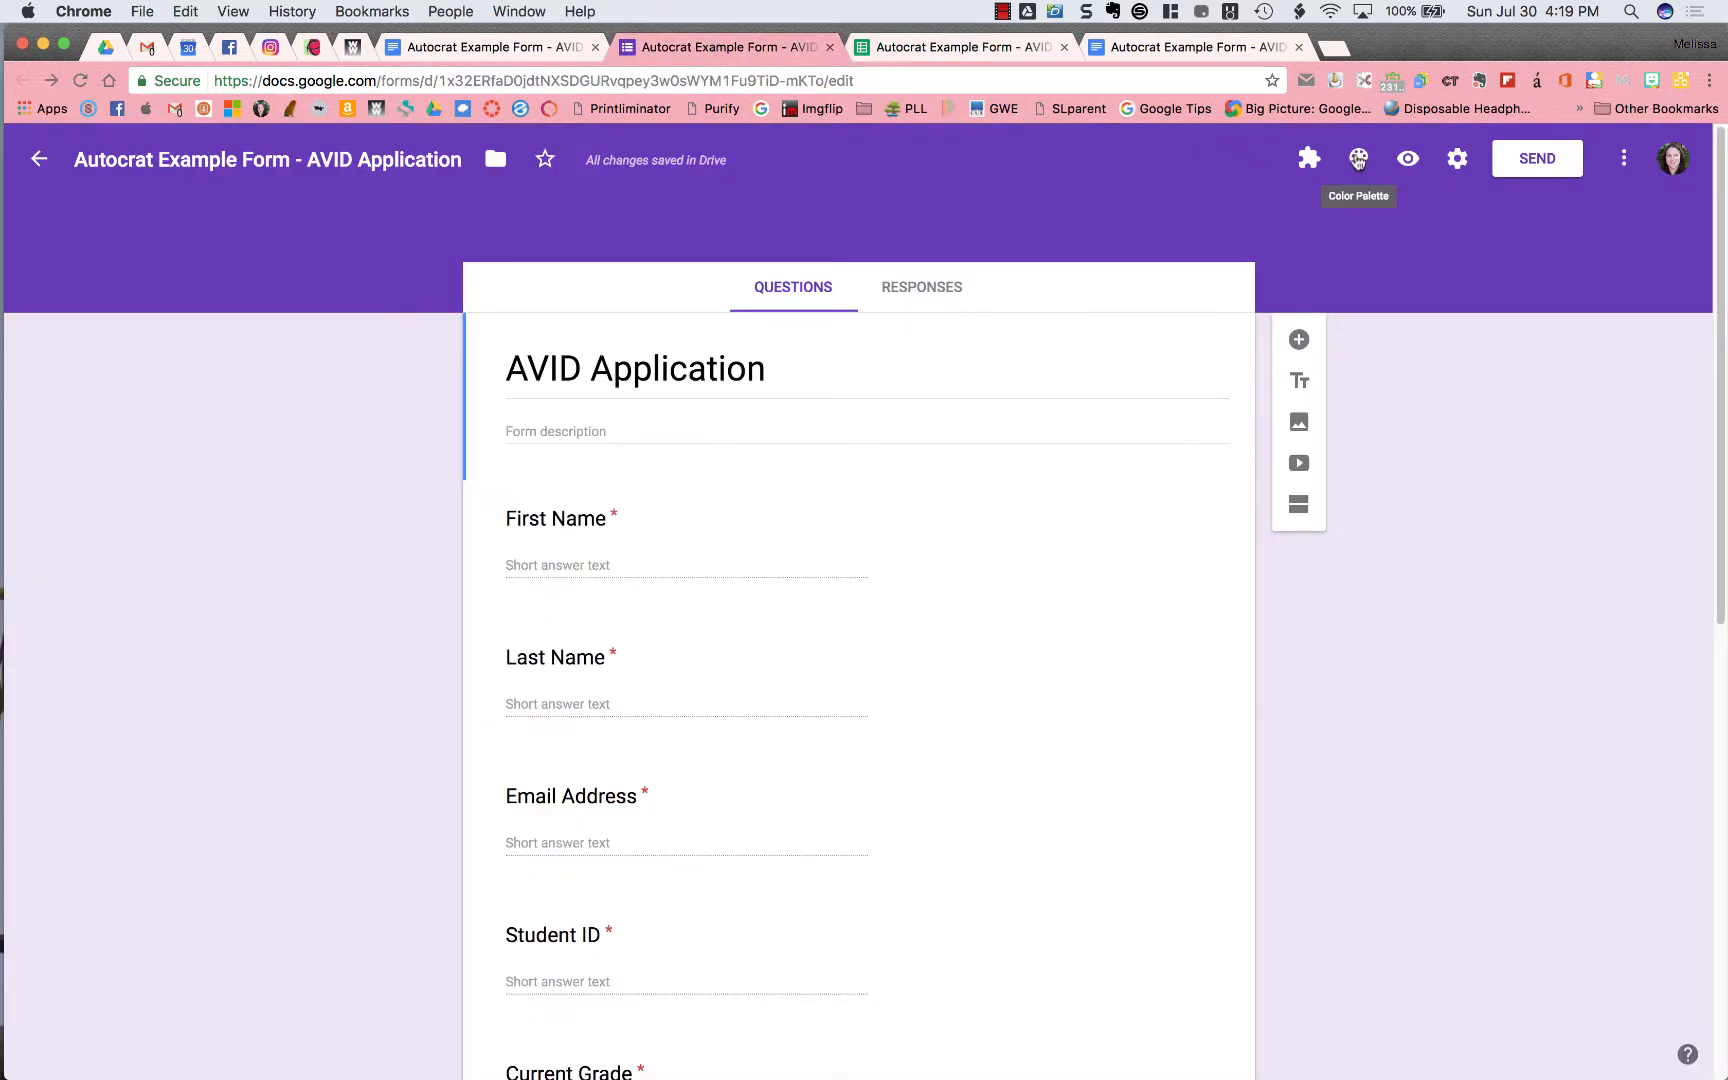
Preview the AVID Application form, submit a test response, and return to the responses sheet
click(1406, 159)
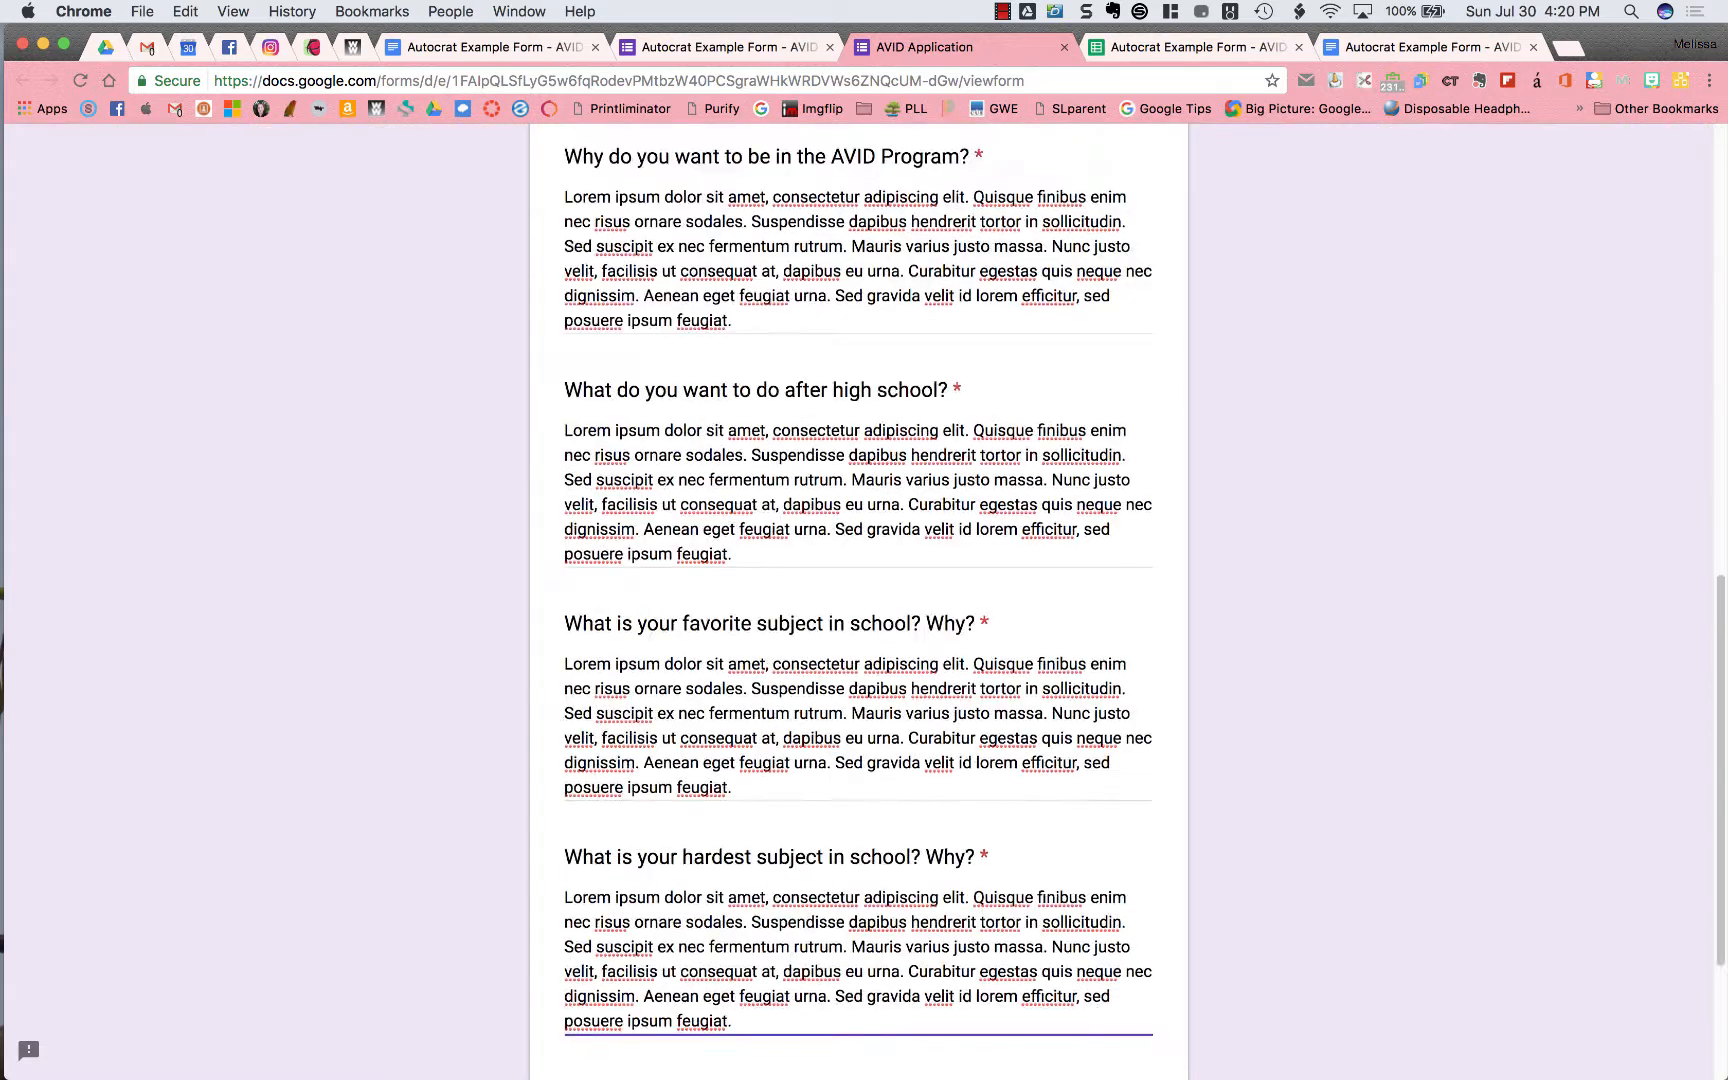
scroll(687, 880, down, 5)
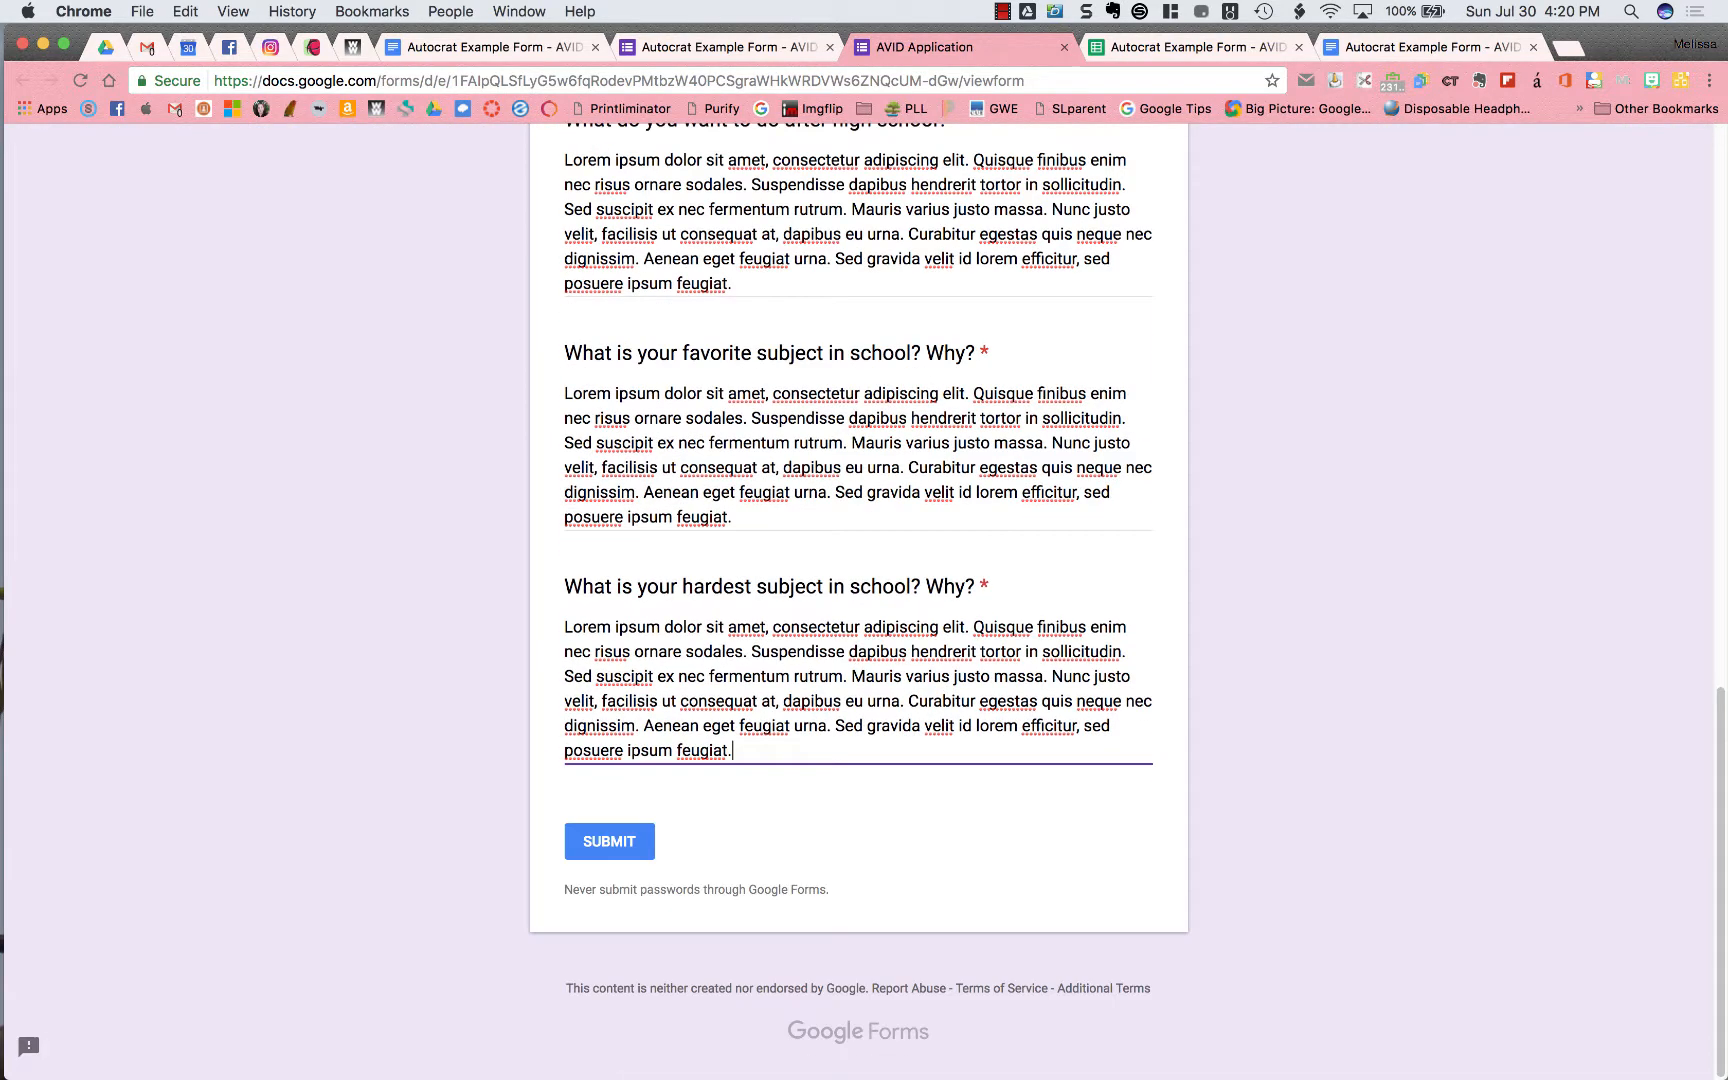
click(605, 848)
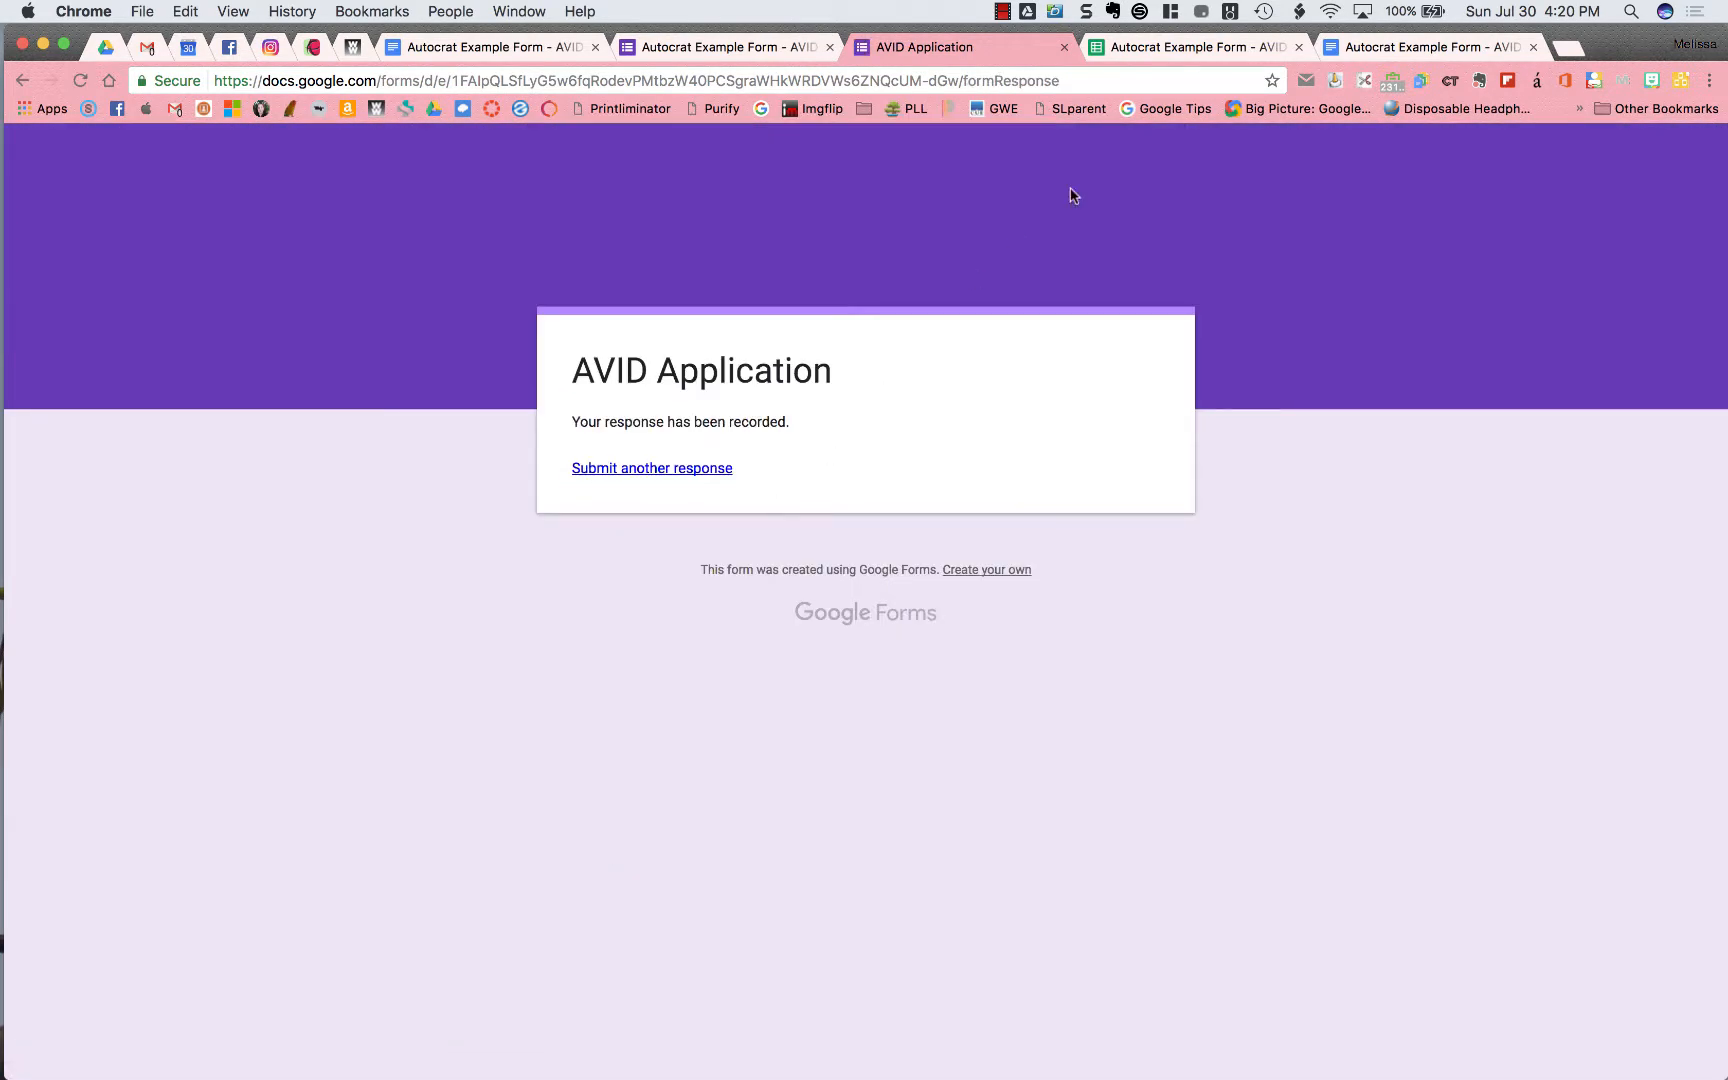
click(1150, 47)
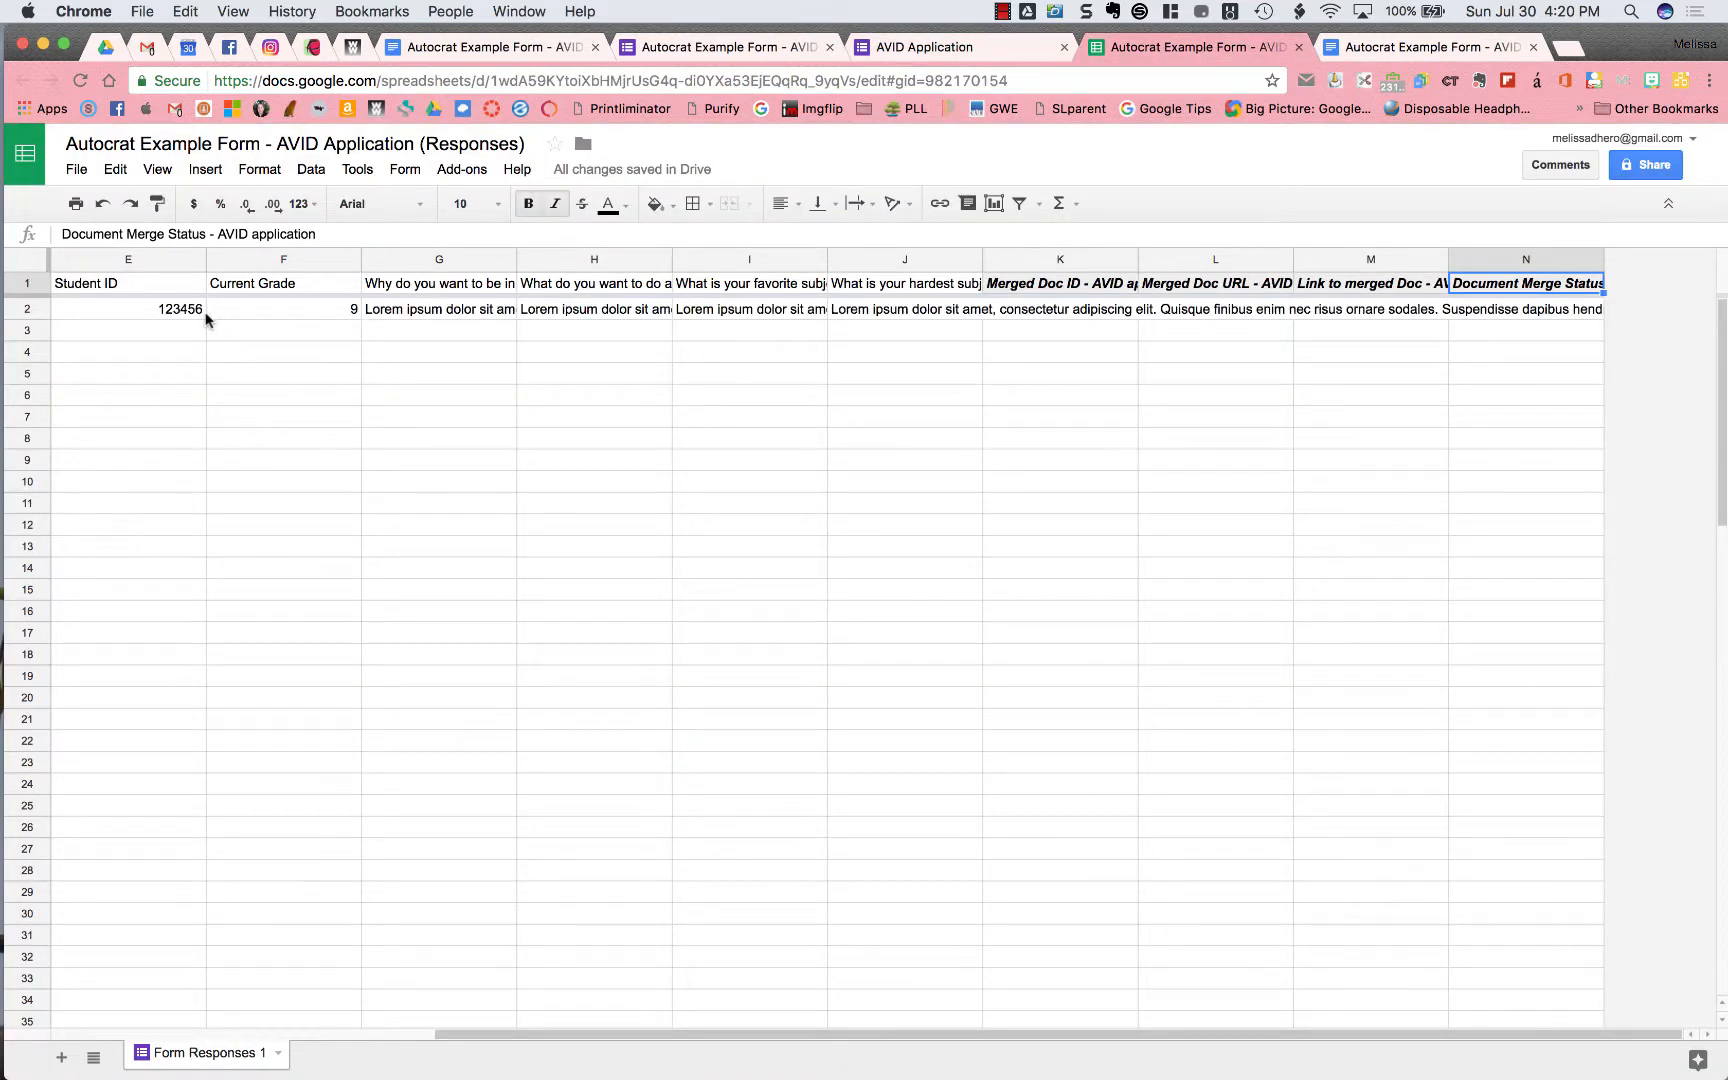
scroll(207, 318, left, 6)
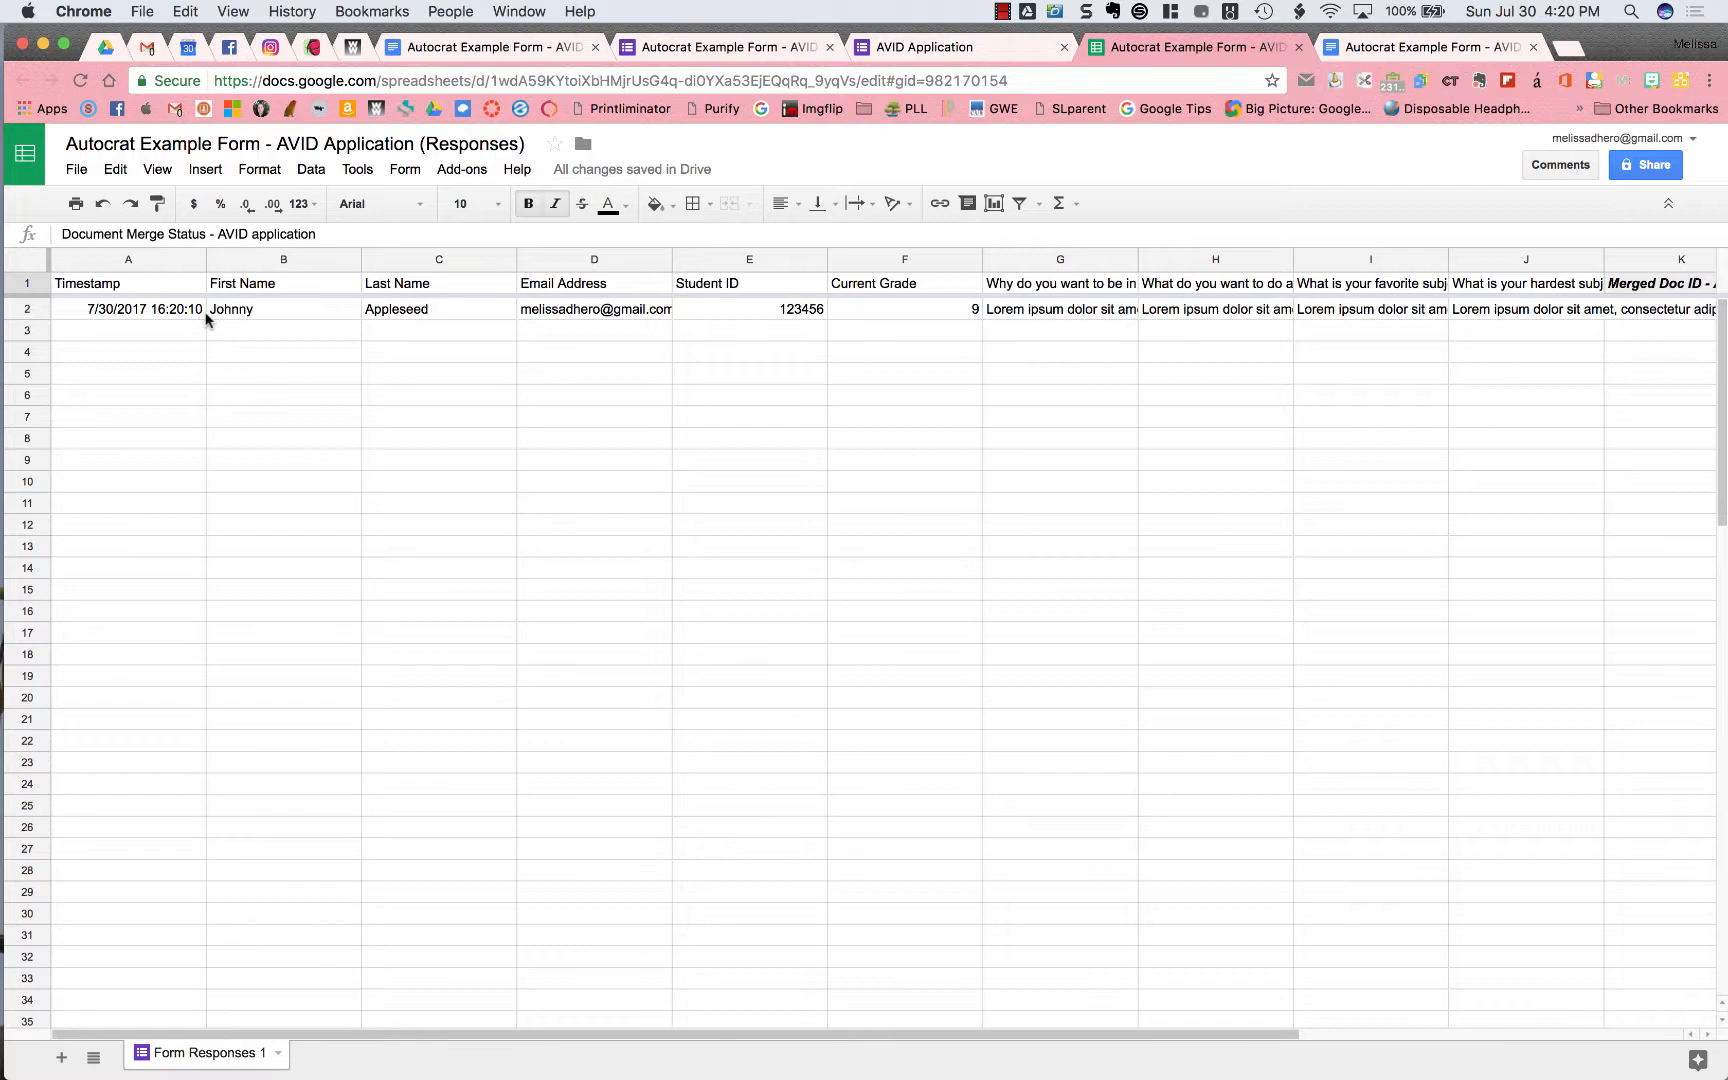
click(231, 311)
key(Right)
key(Right)
key(Right)
key(Right)
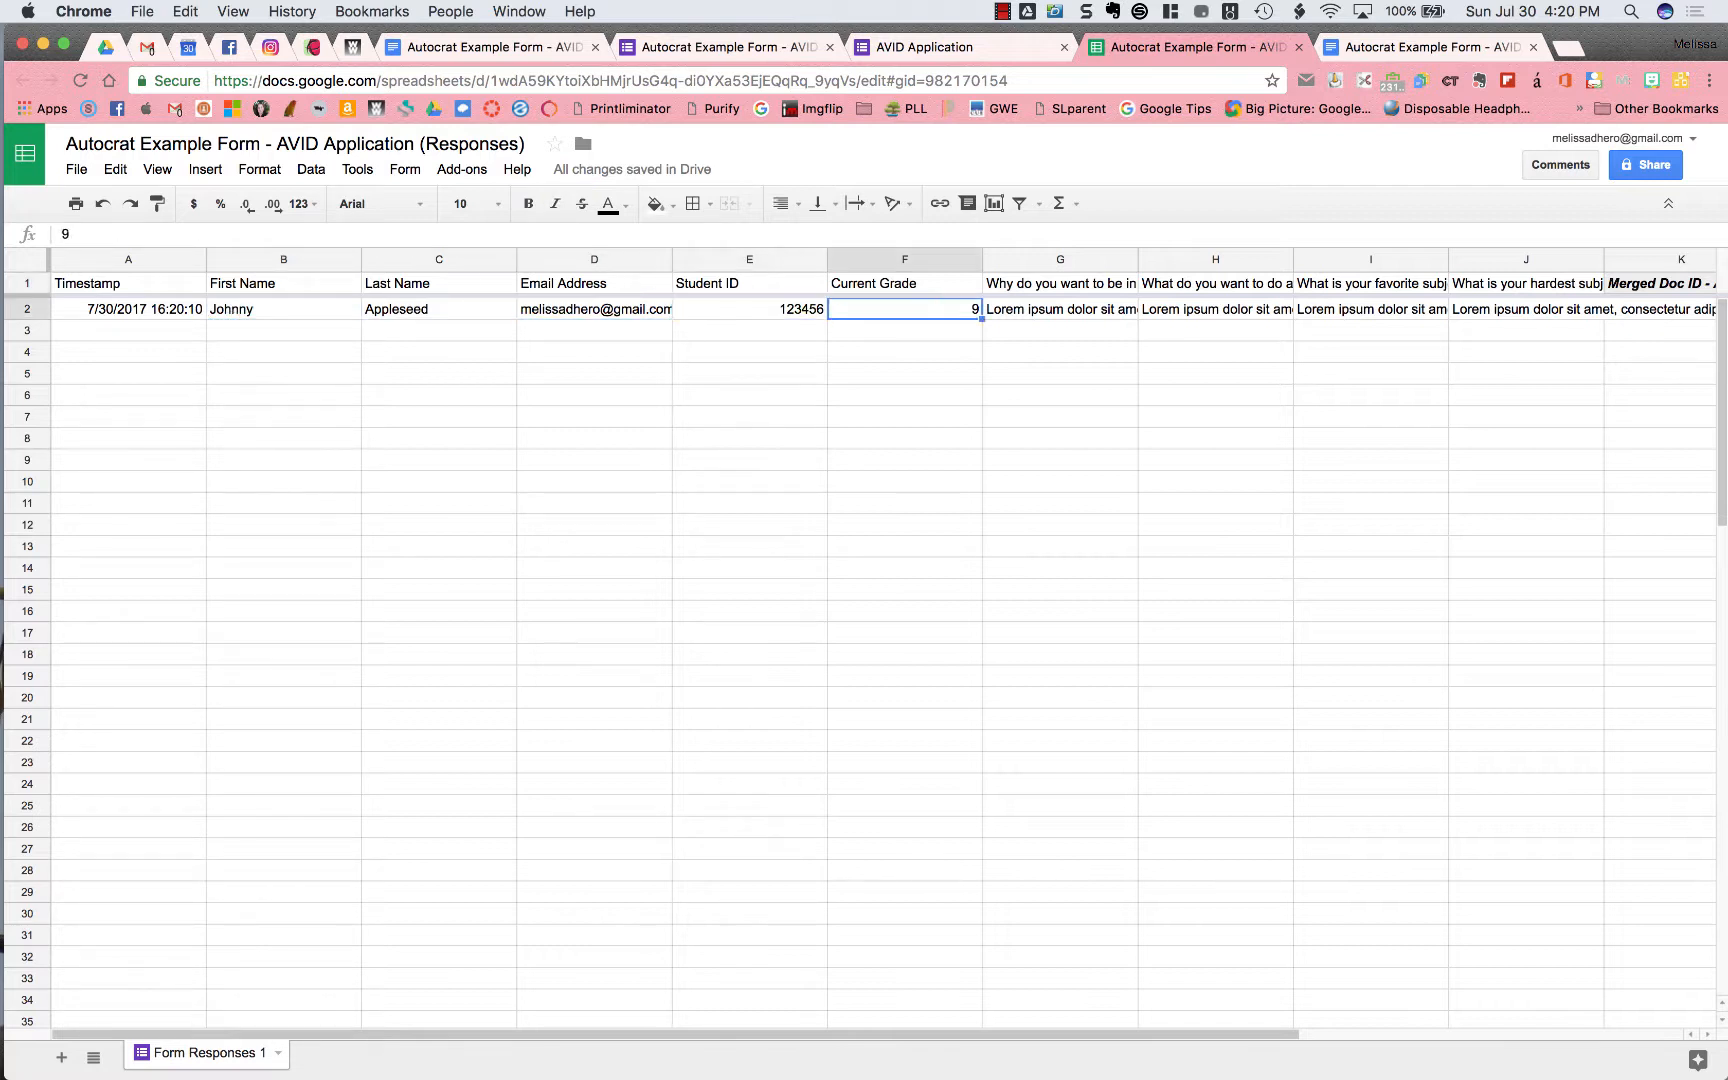
key(Right)
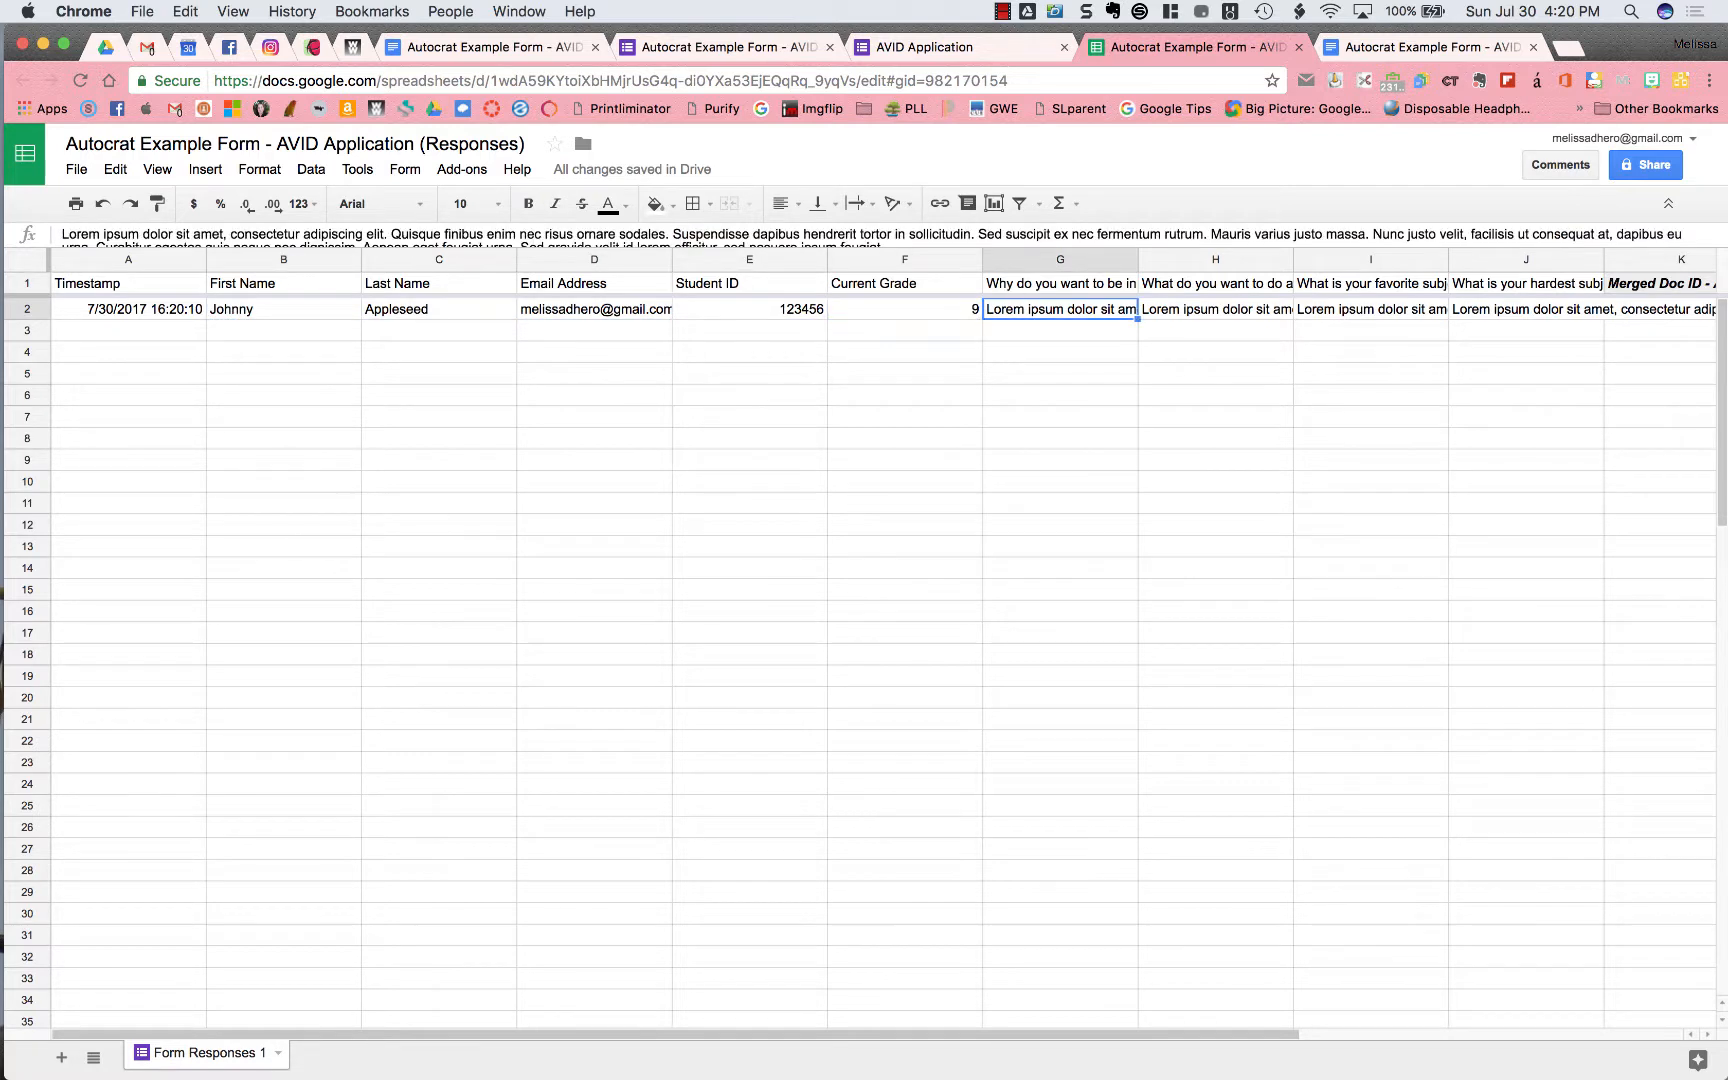
key(Right)
key(Right)
key(Right)
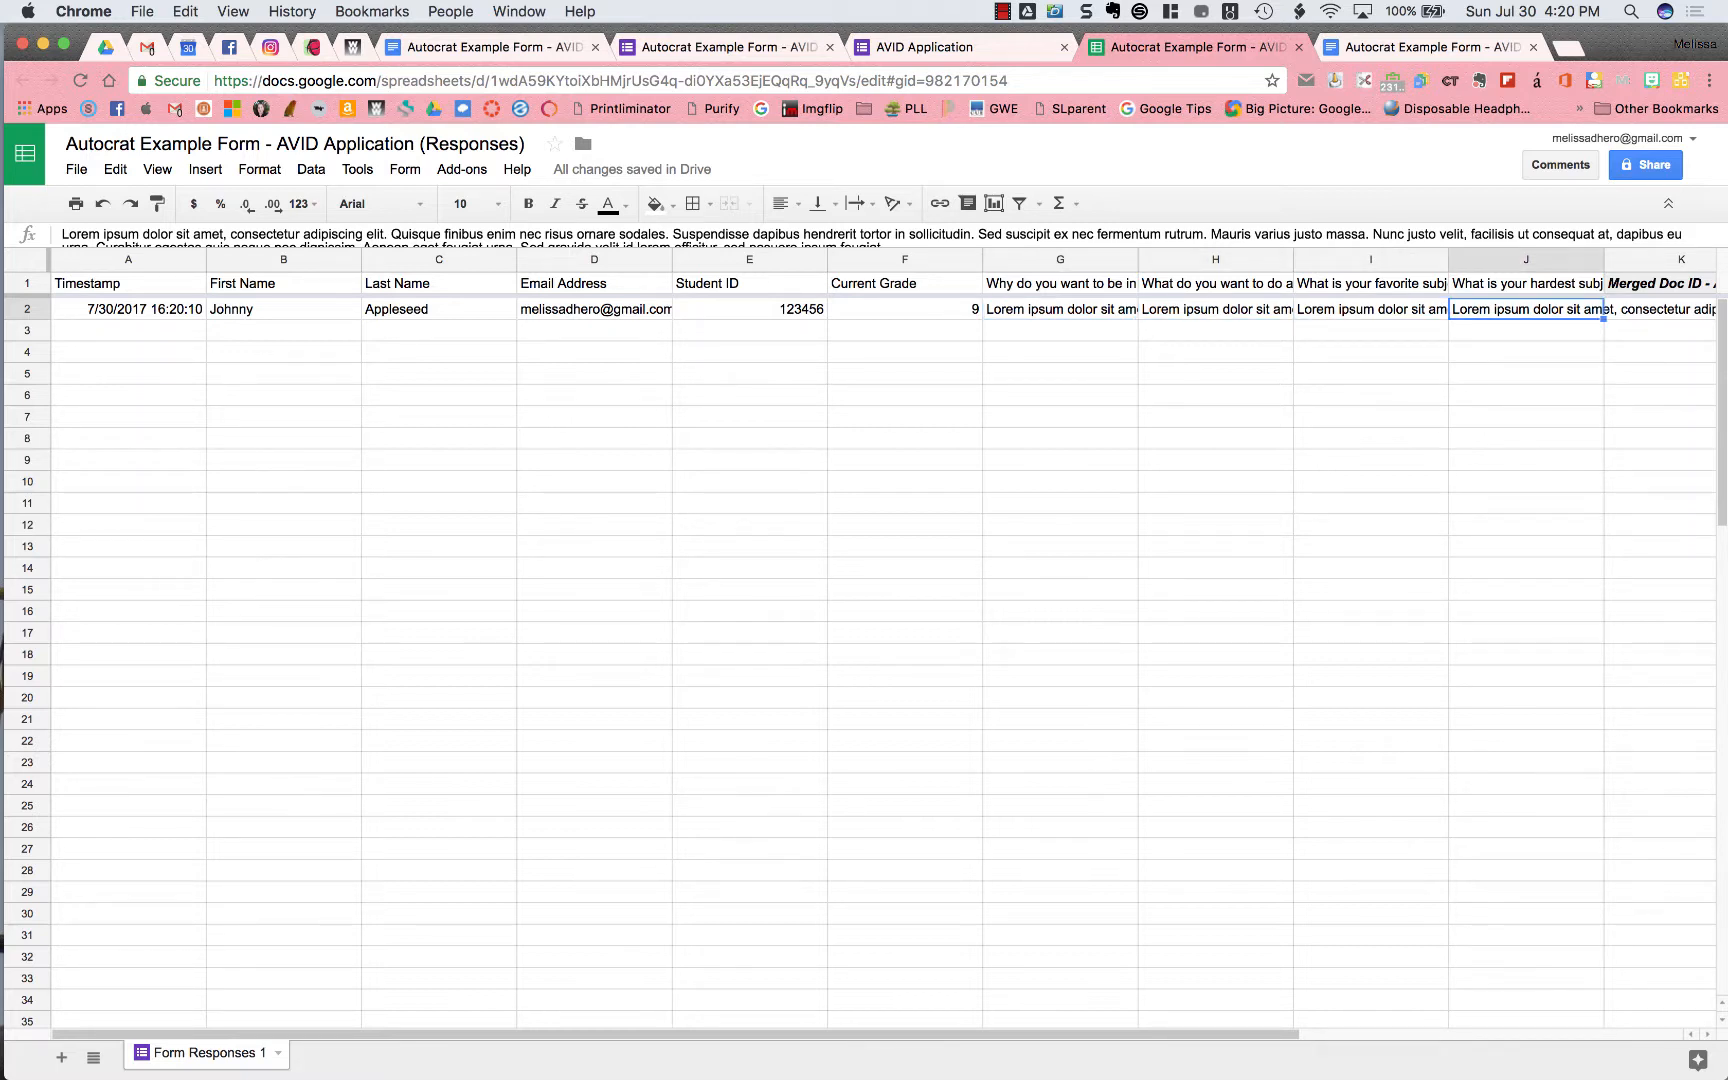
scroll(880, 600, right, 4)
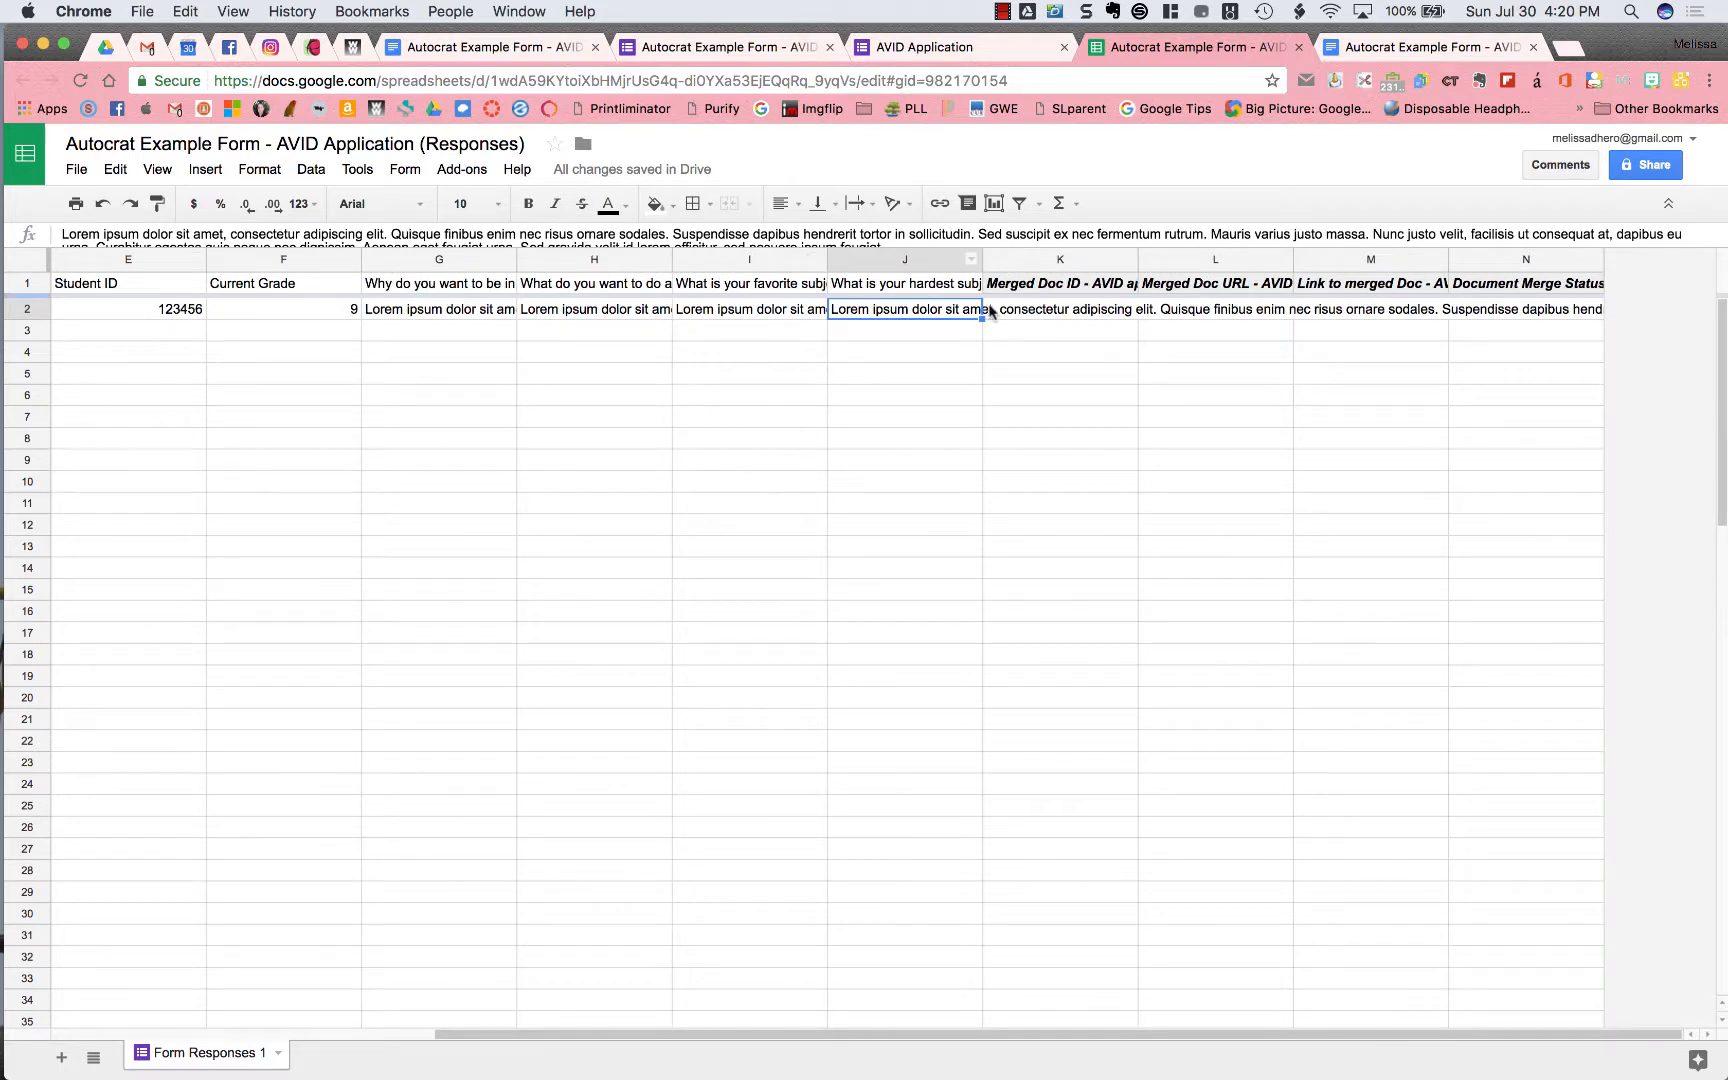
click(1016, 313)
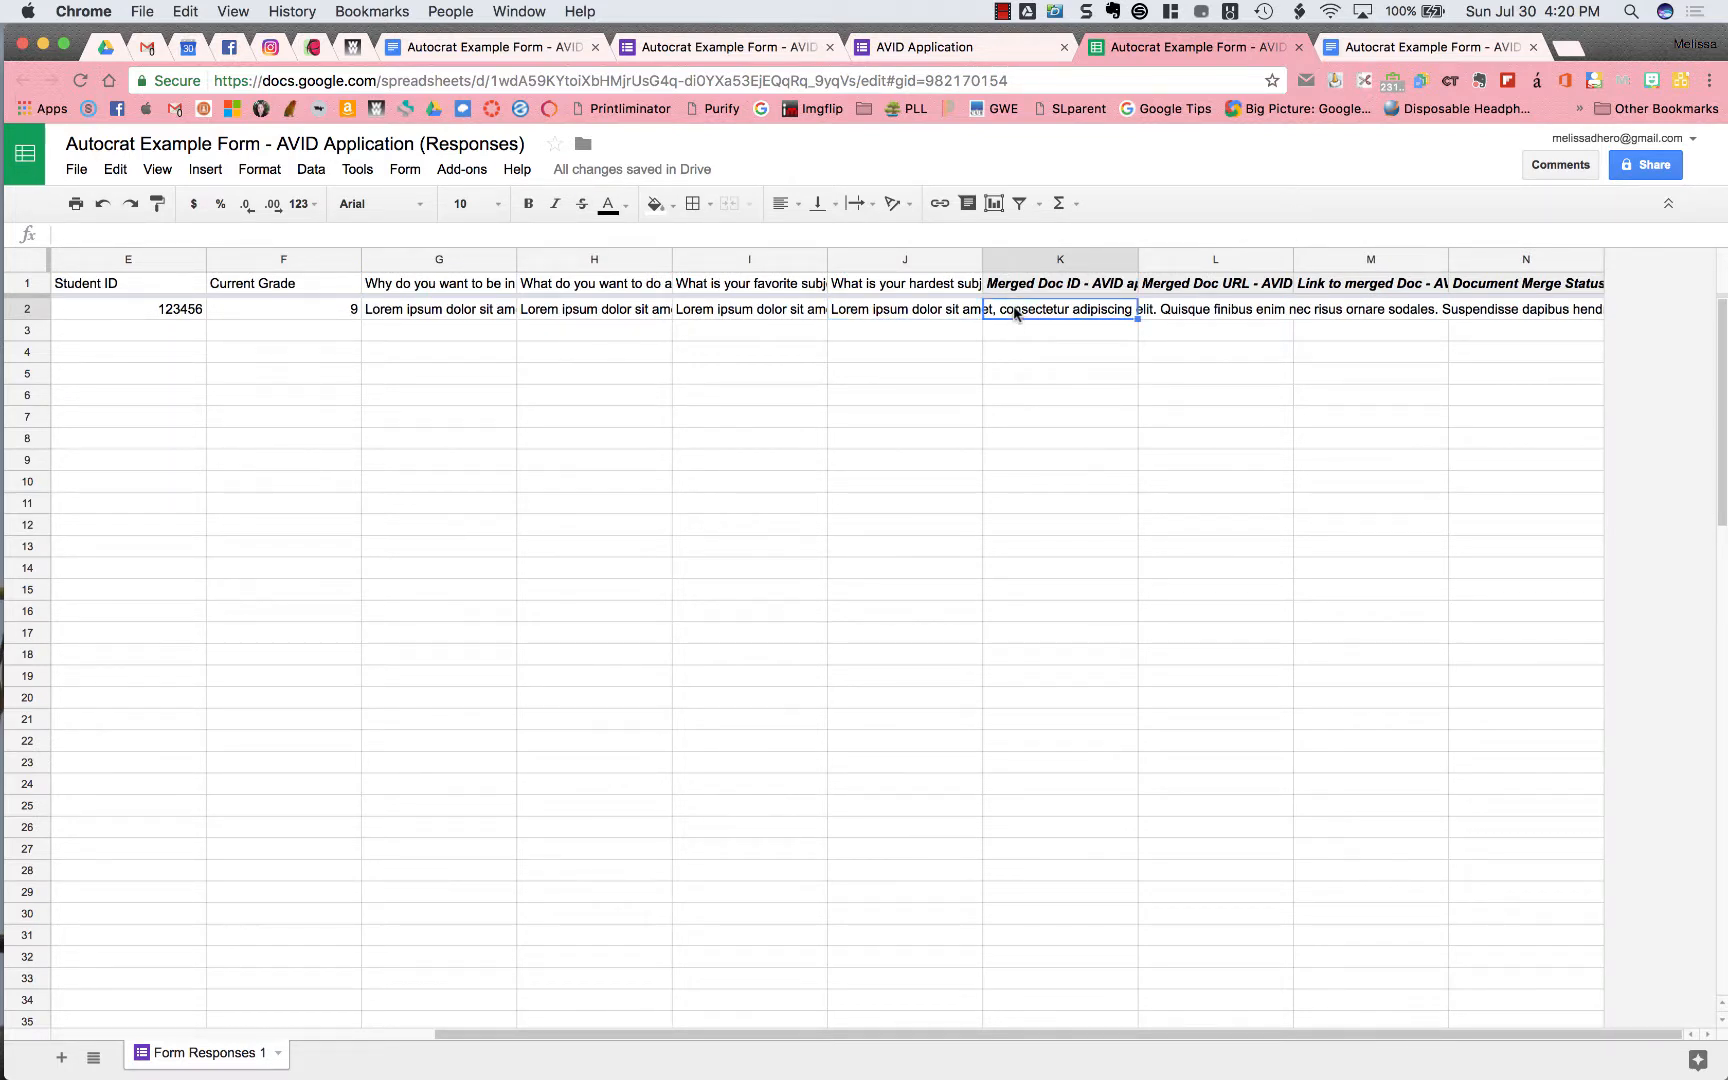
key(Right)
key(Right)
key(Right)
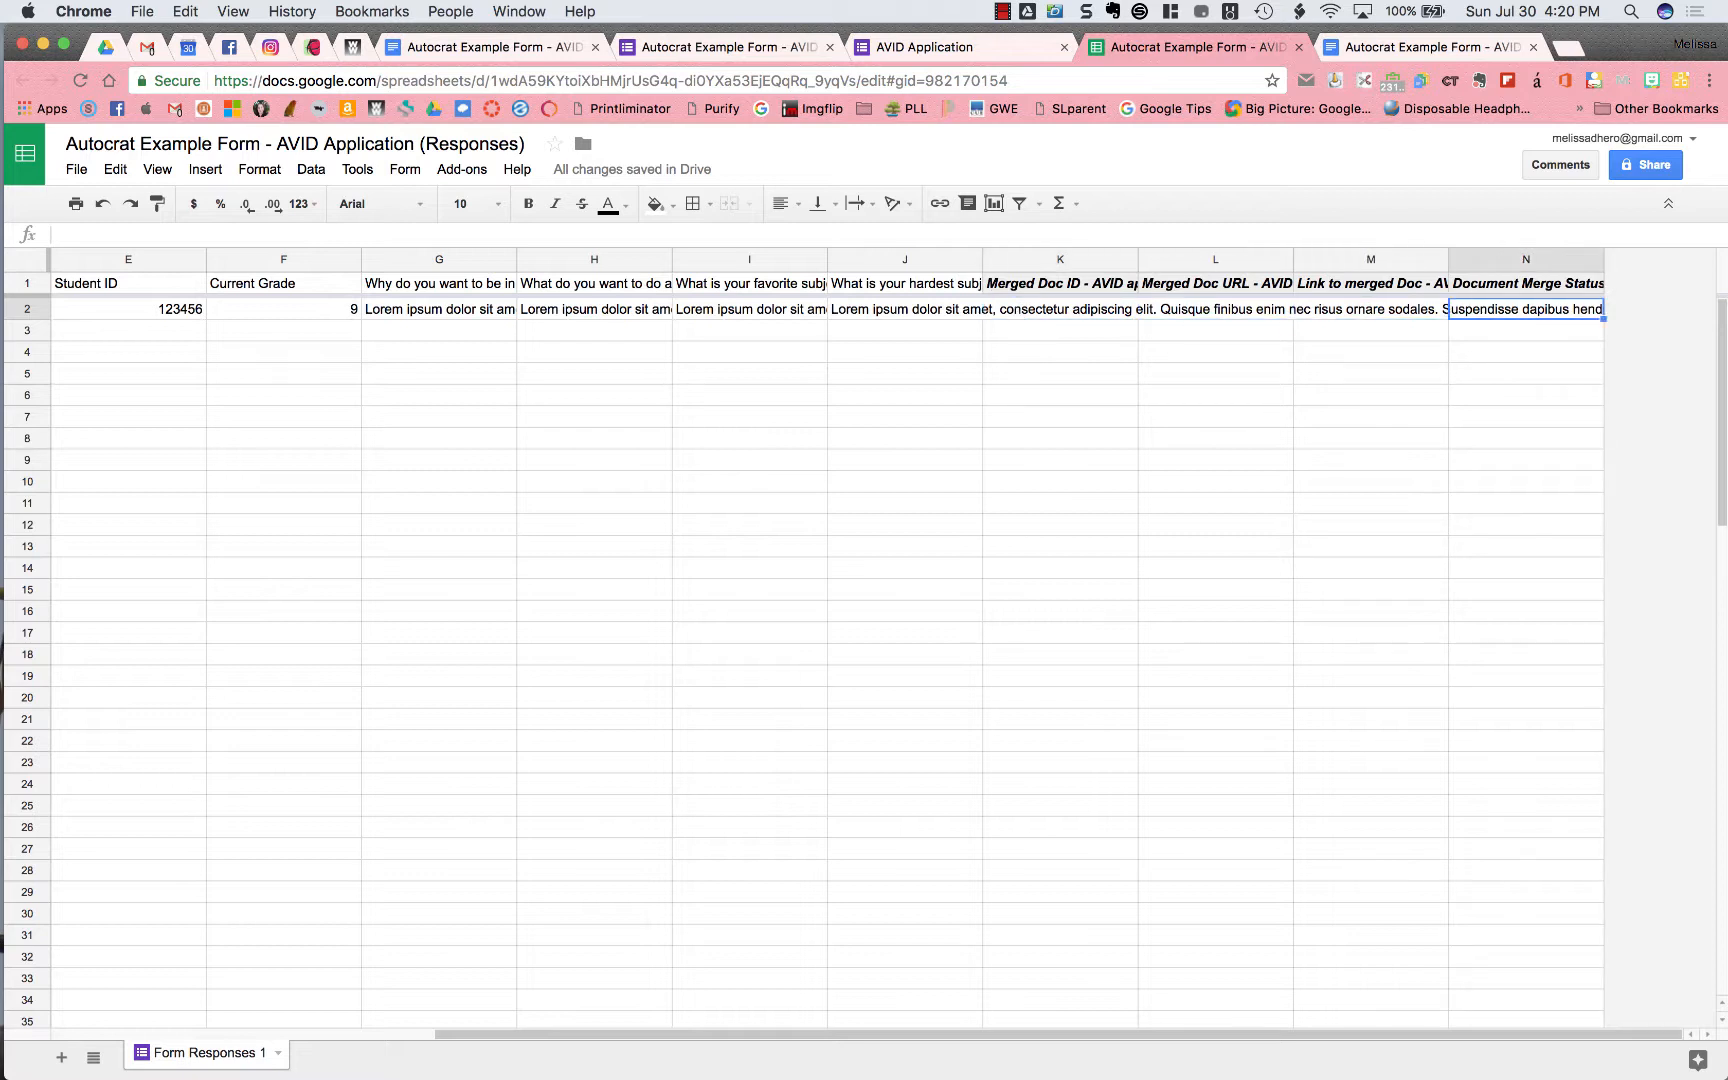
Inspect row 2's merge results: merged document ID, URL, link and merge status
click(1087, 319)
click(966, 317)
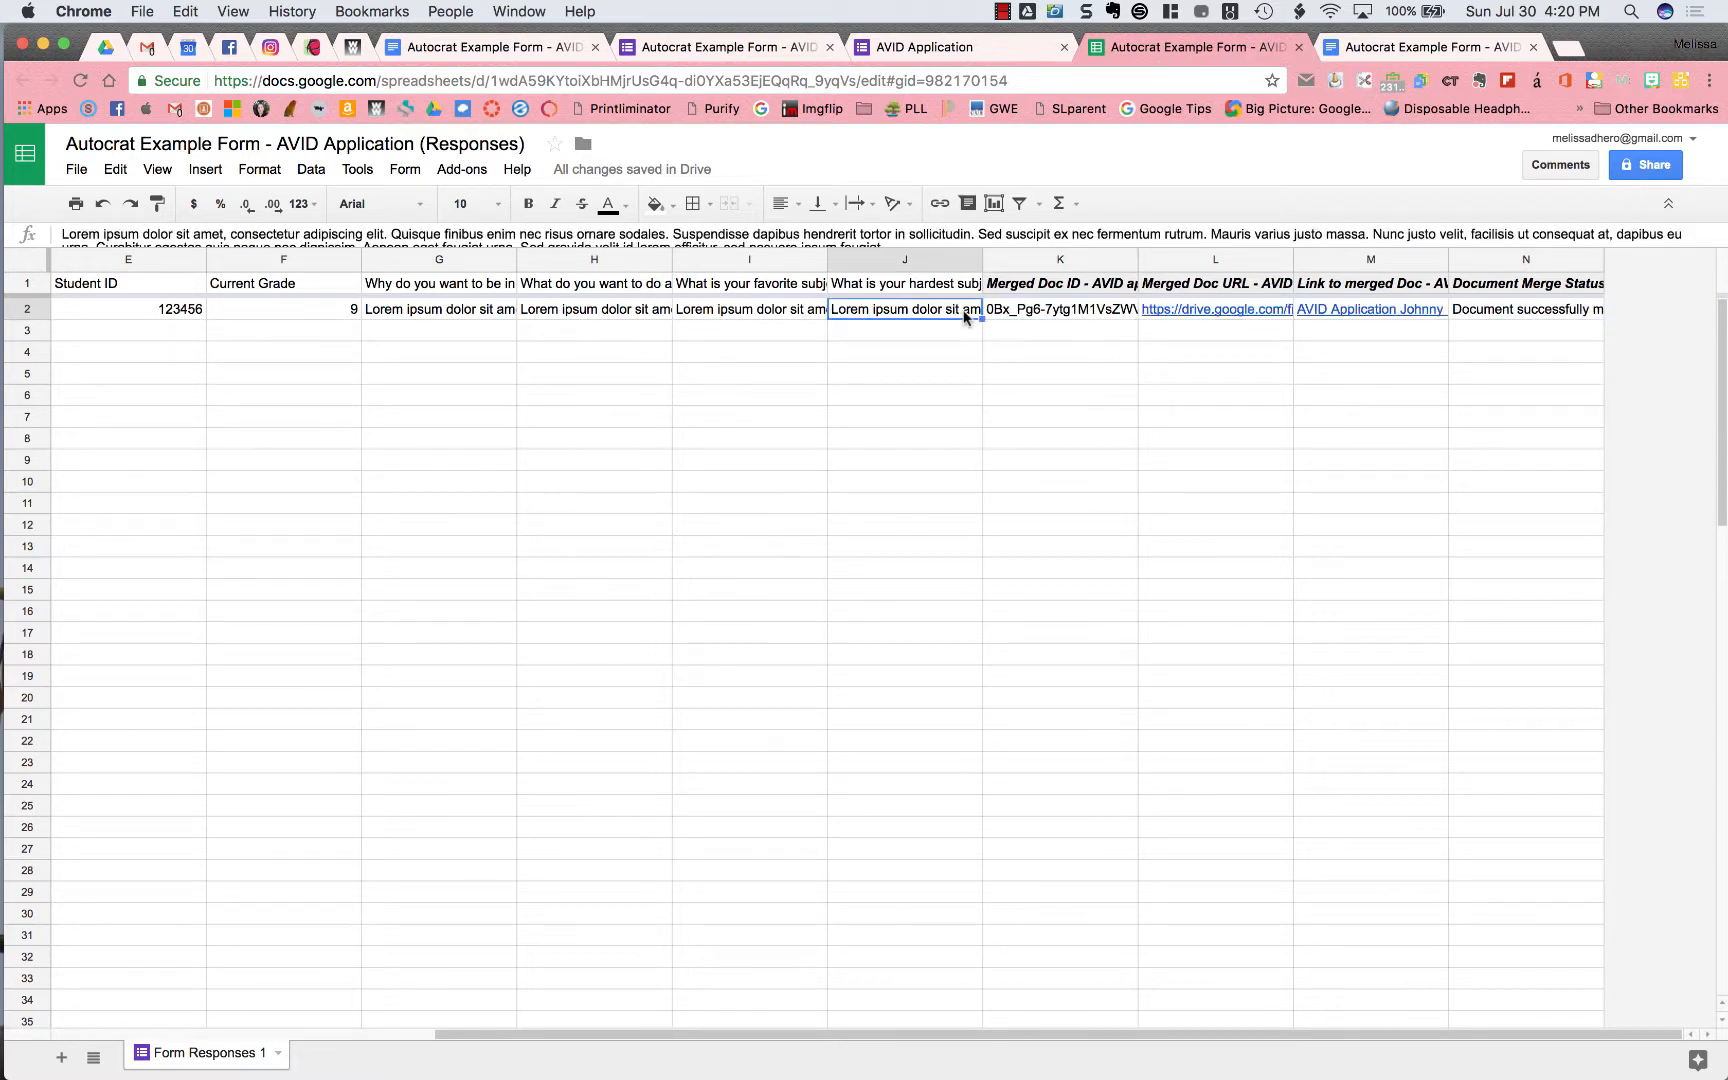
click(1068, 312)
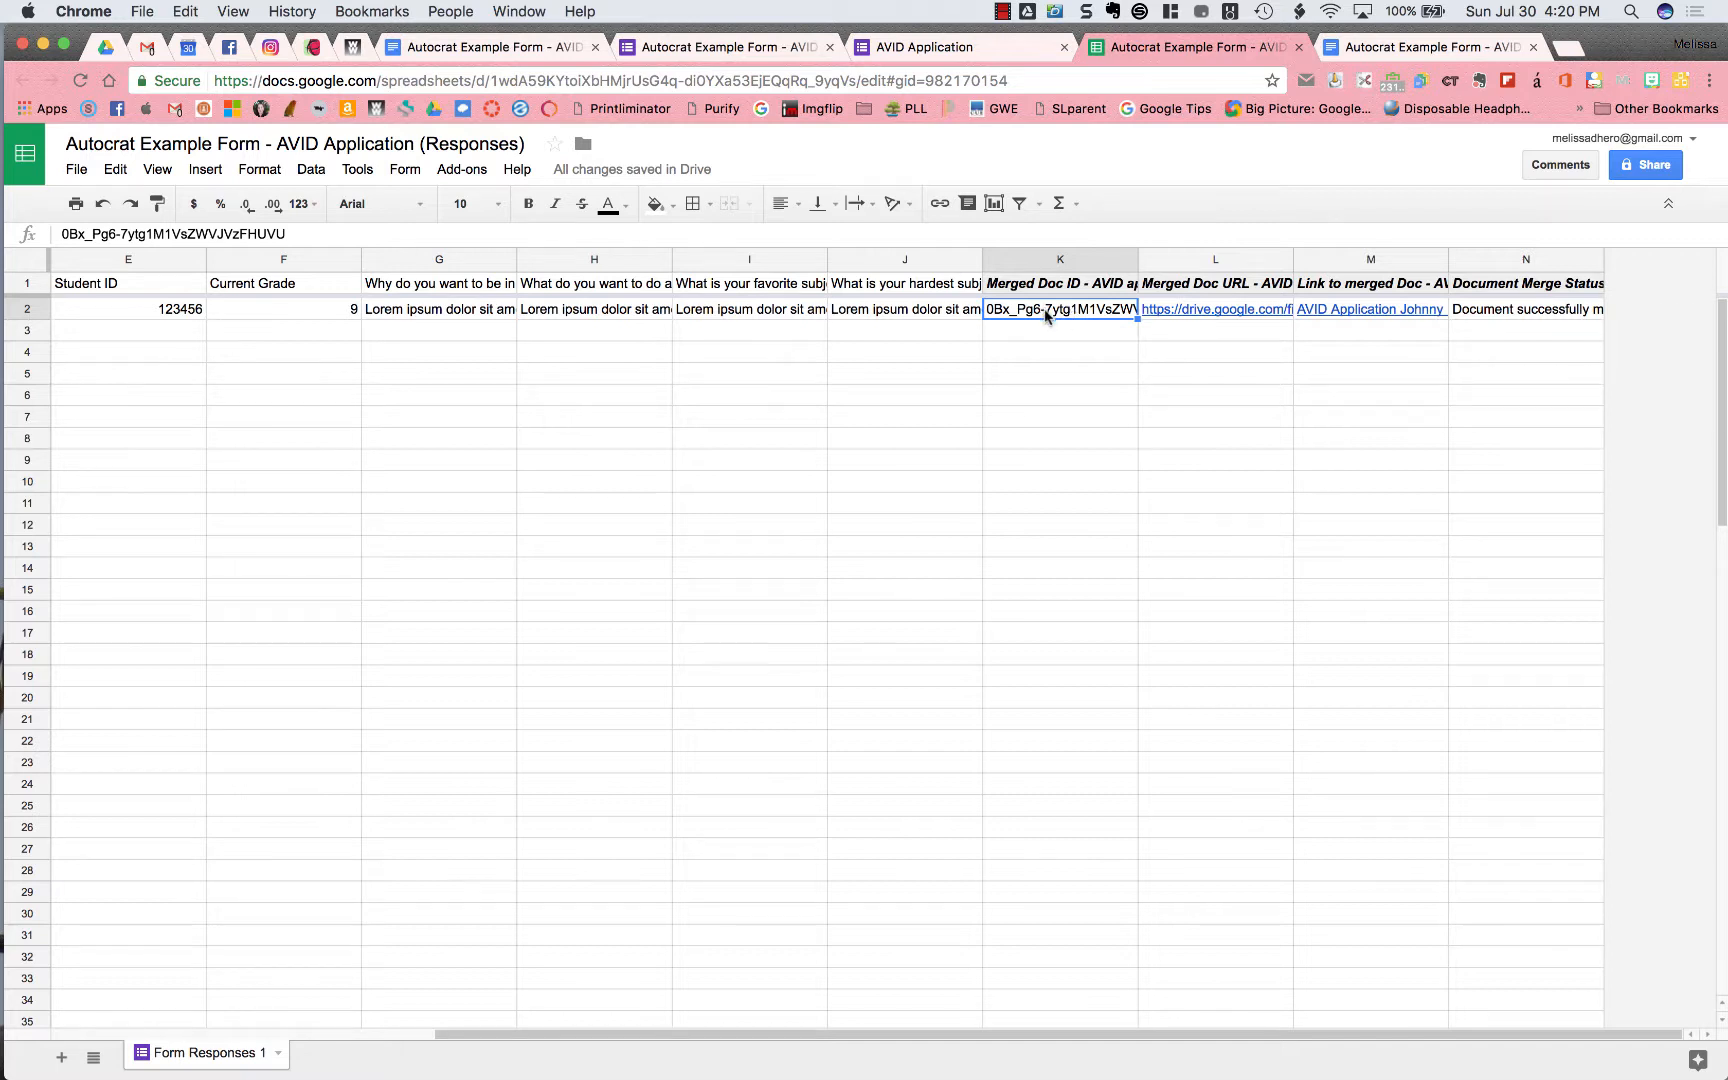
key(Right)
key(Right)
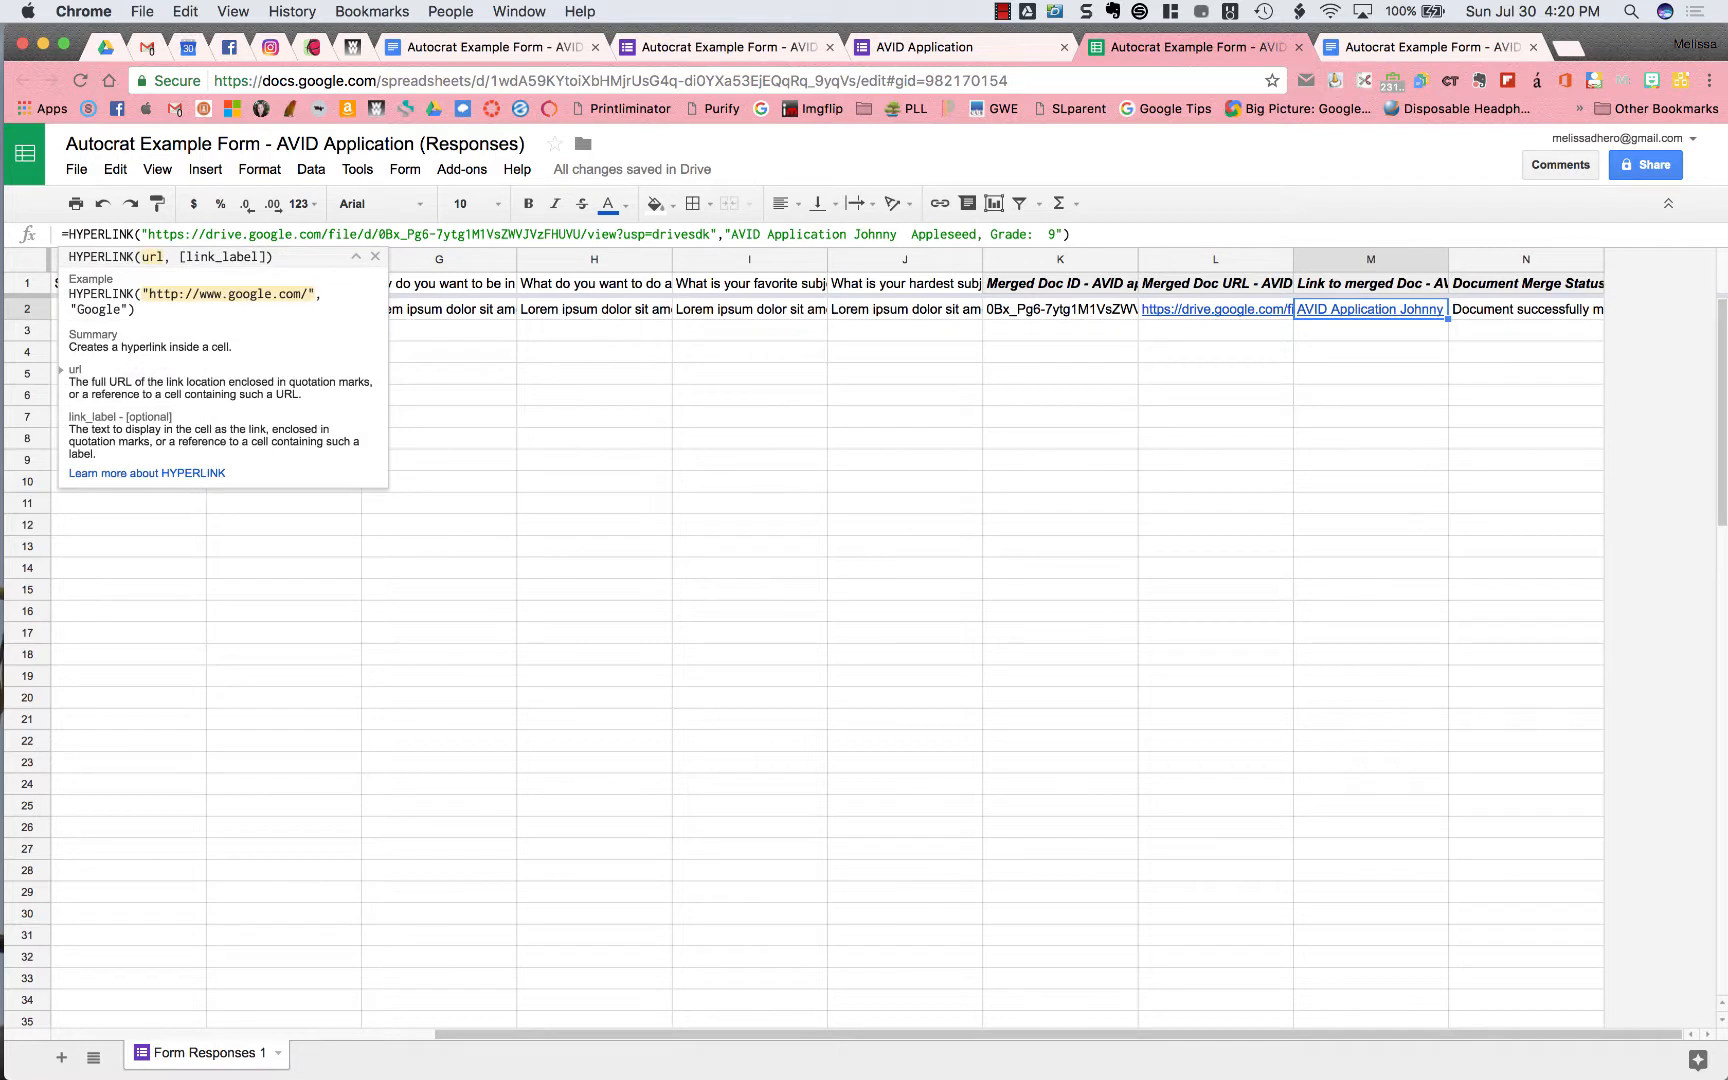
click(1180, 370)
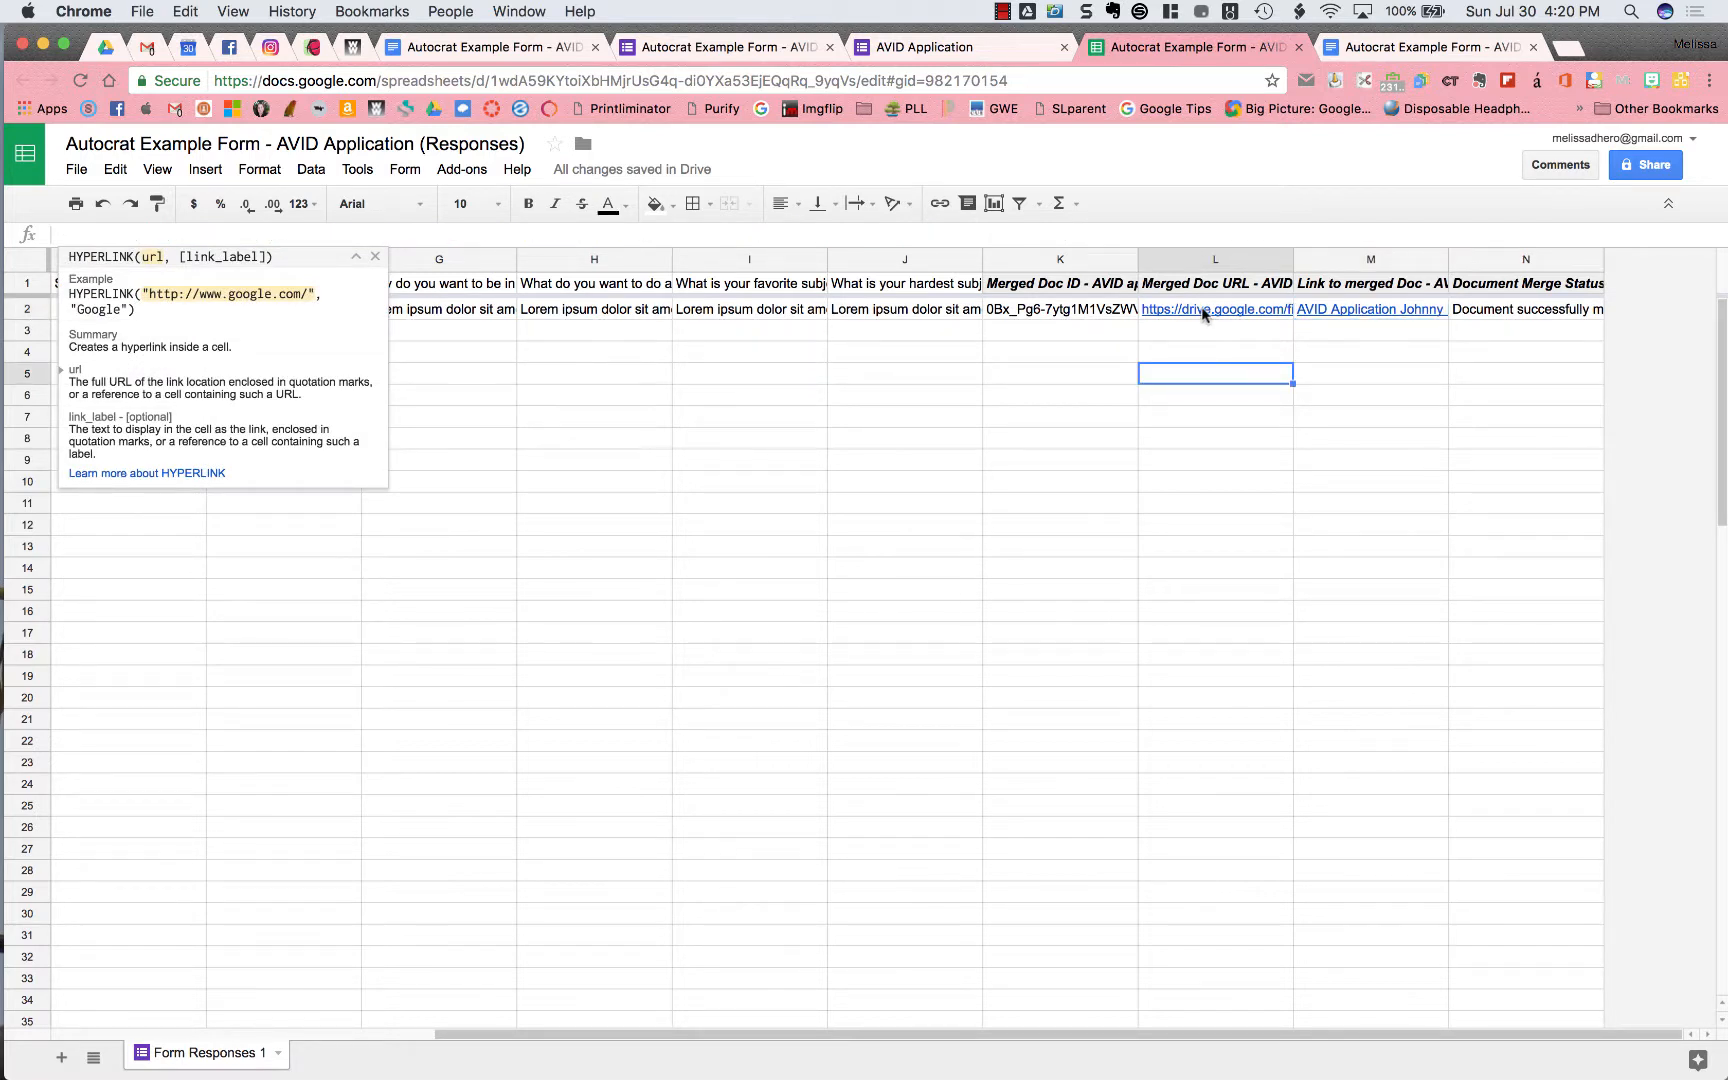
click(1192, 312)
click(1372, 314)
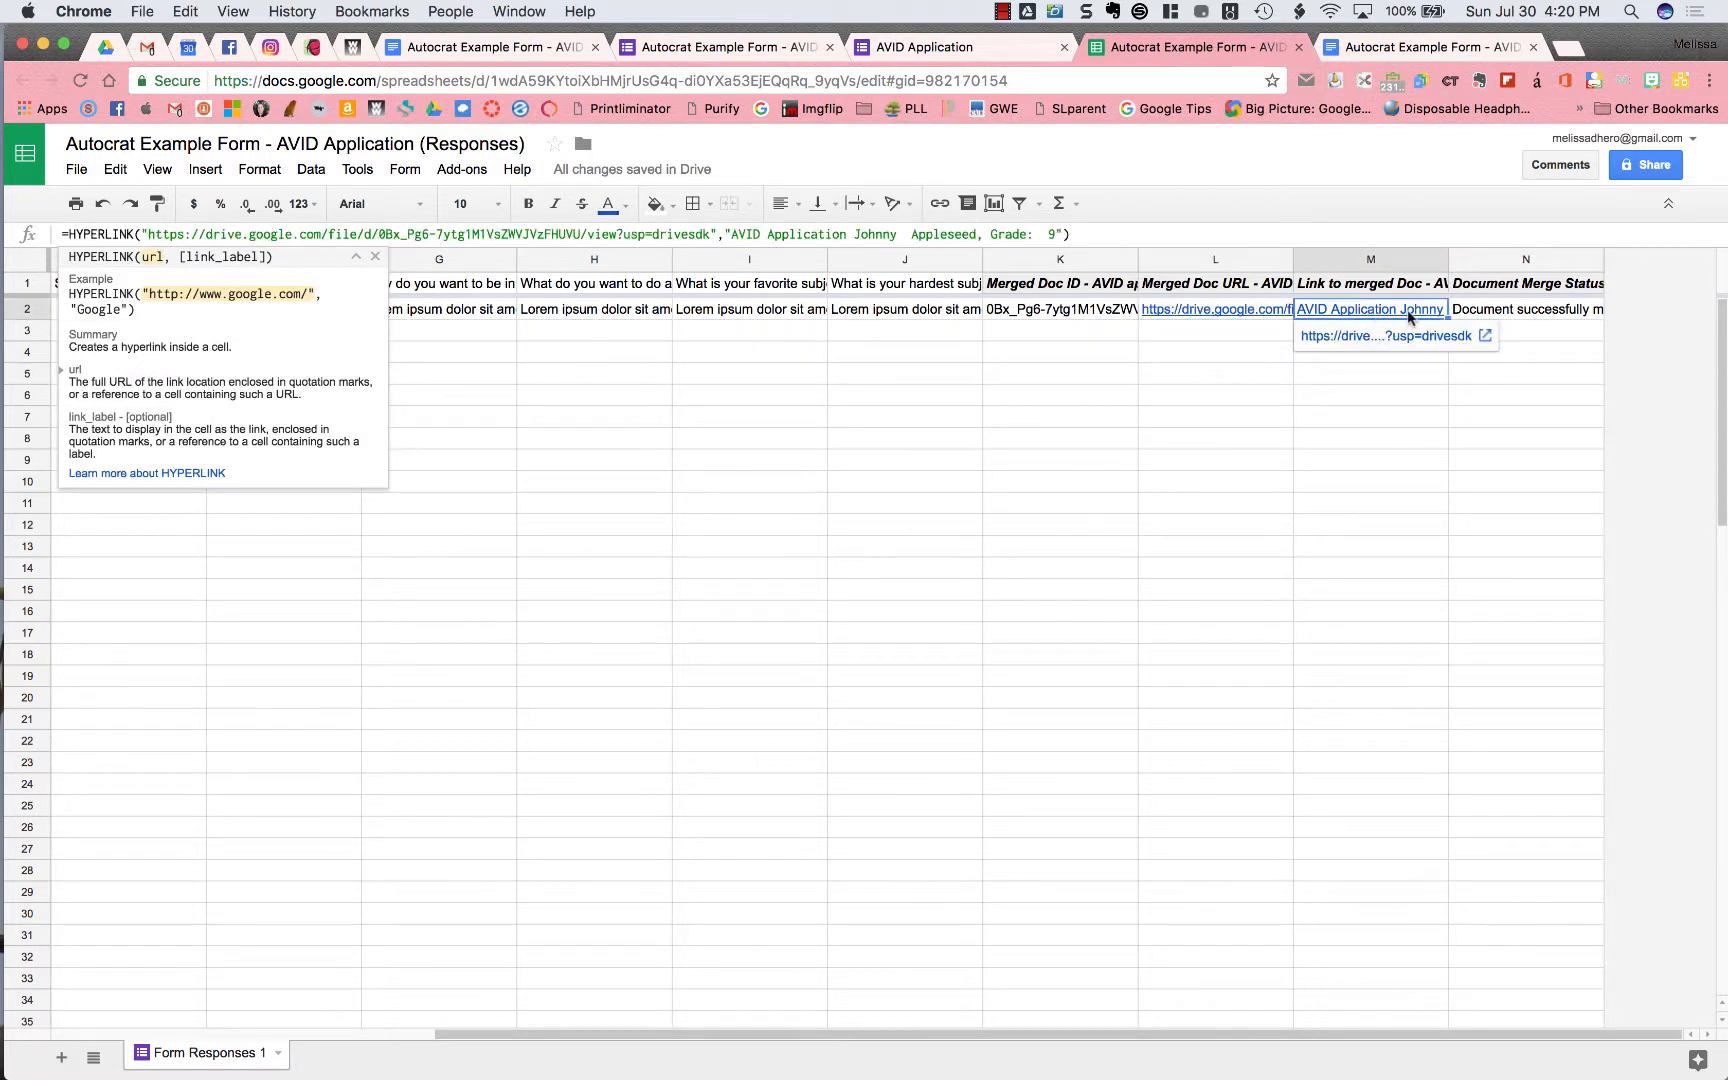
click(1468, 312)
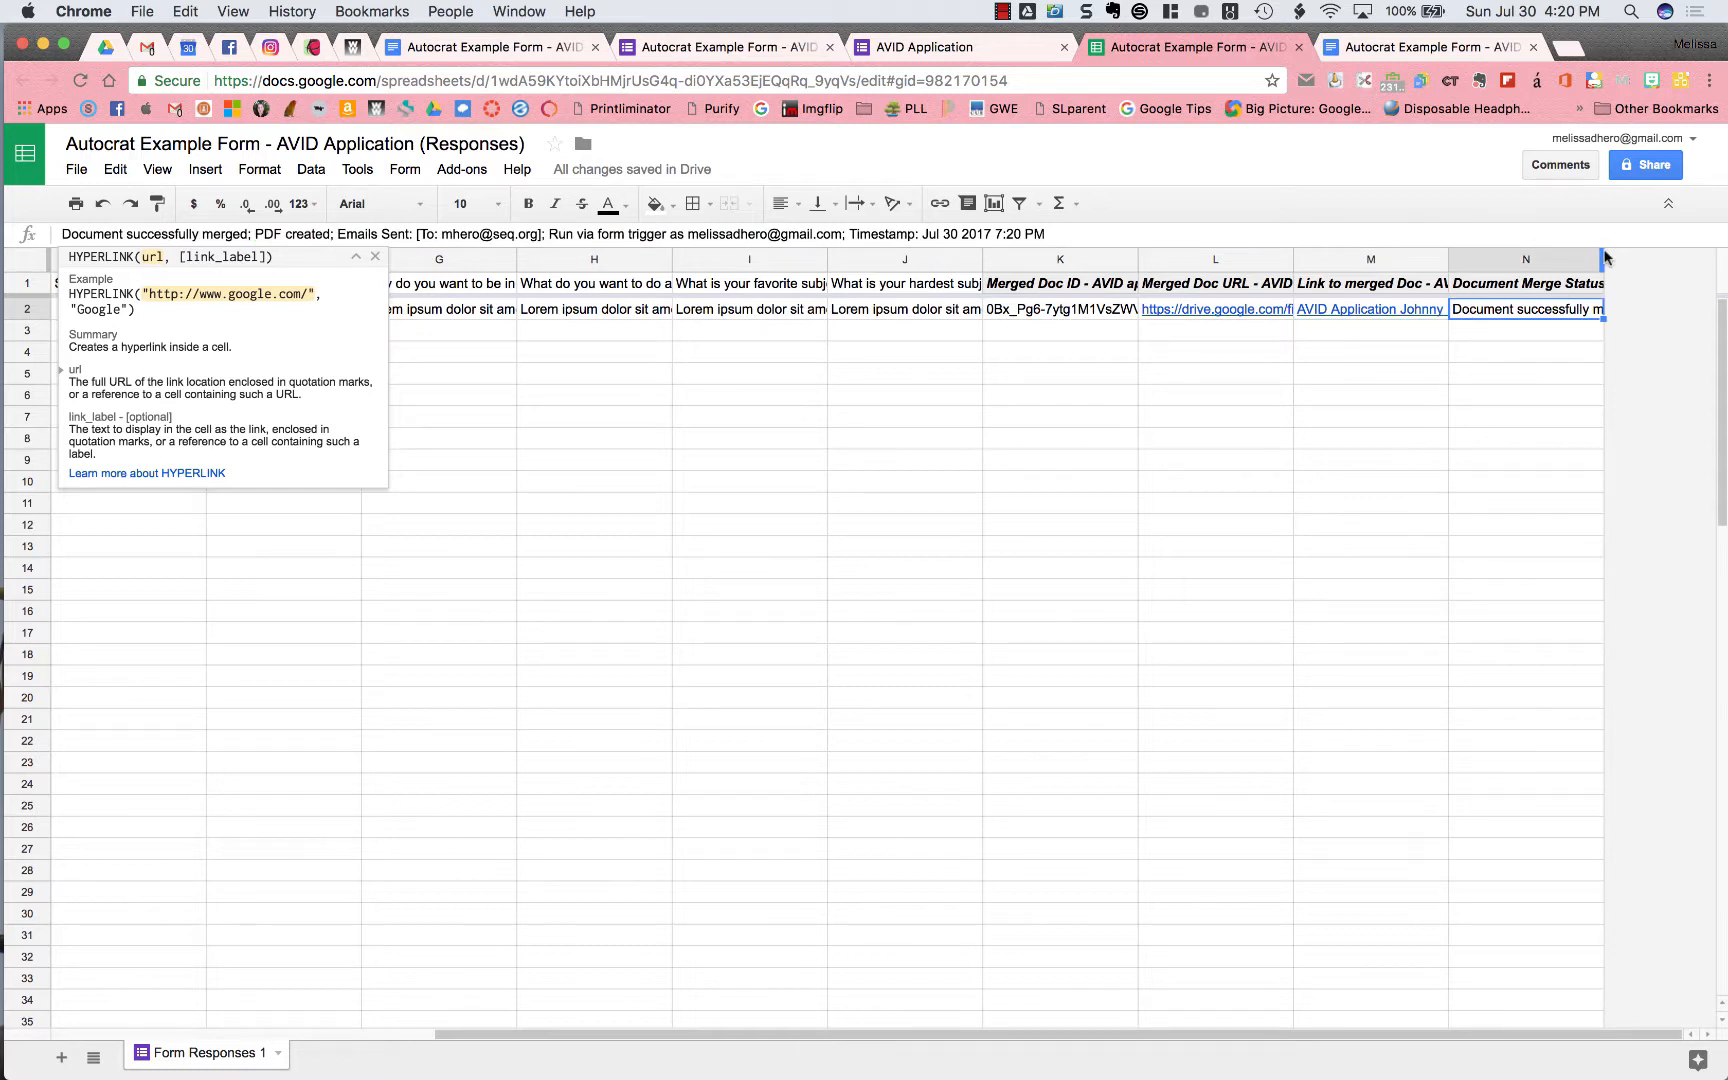
Widen column N to show the full merge status and open the merged PDF from row 2's link
drag(1616, 260, 1713, 260)
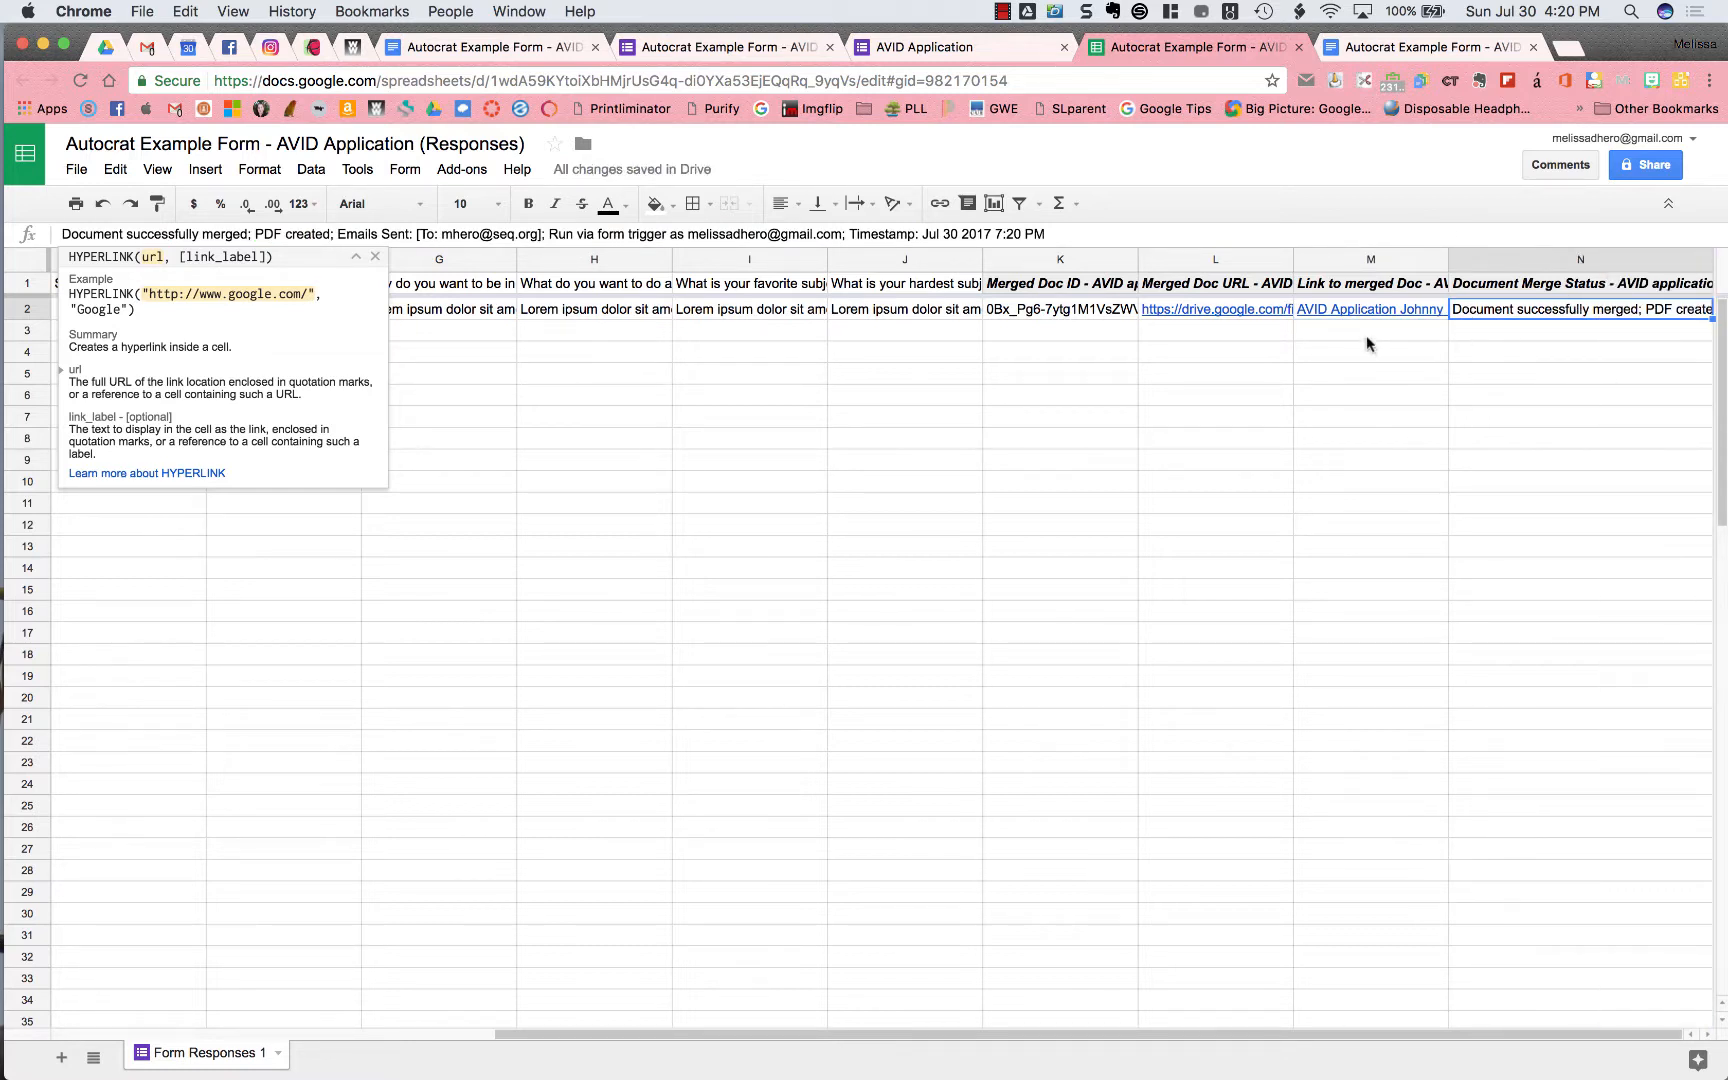
click(1253, 441)
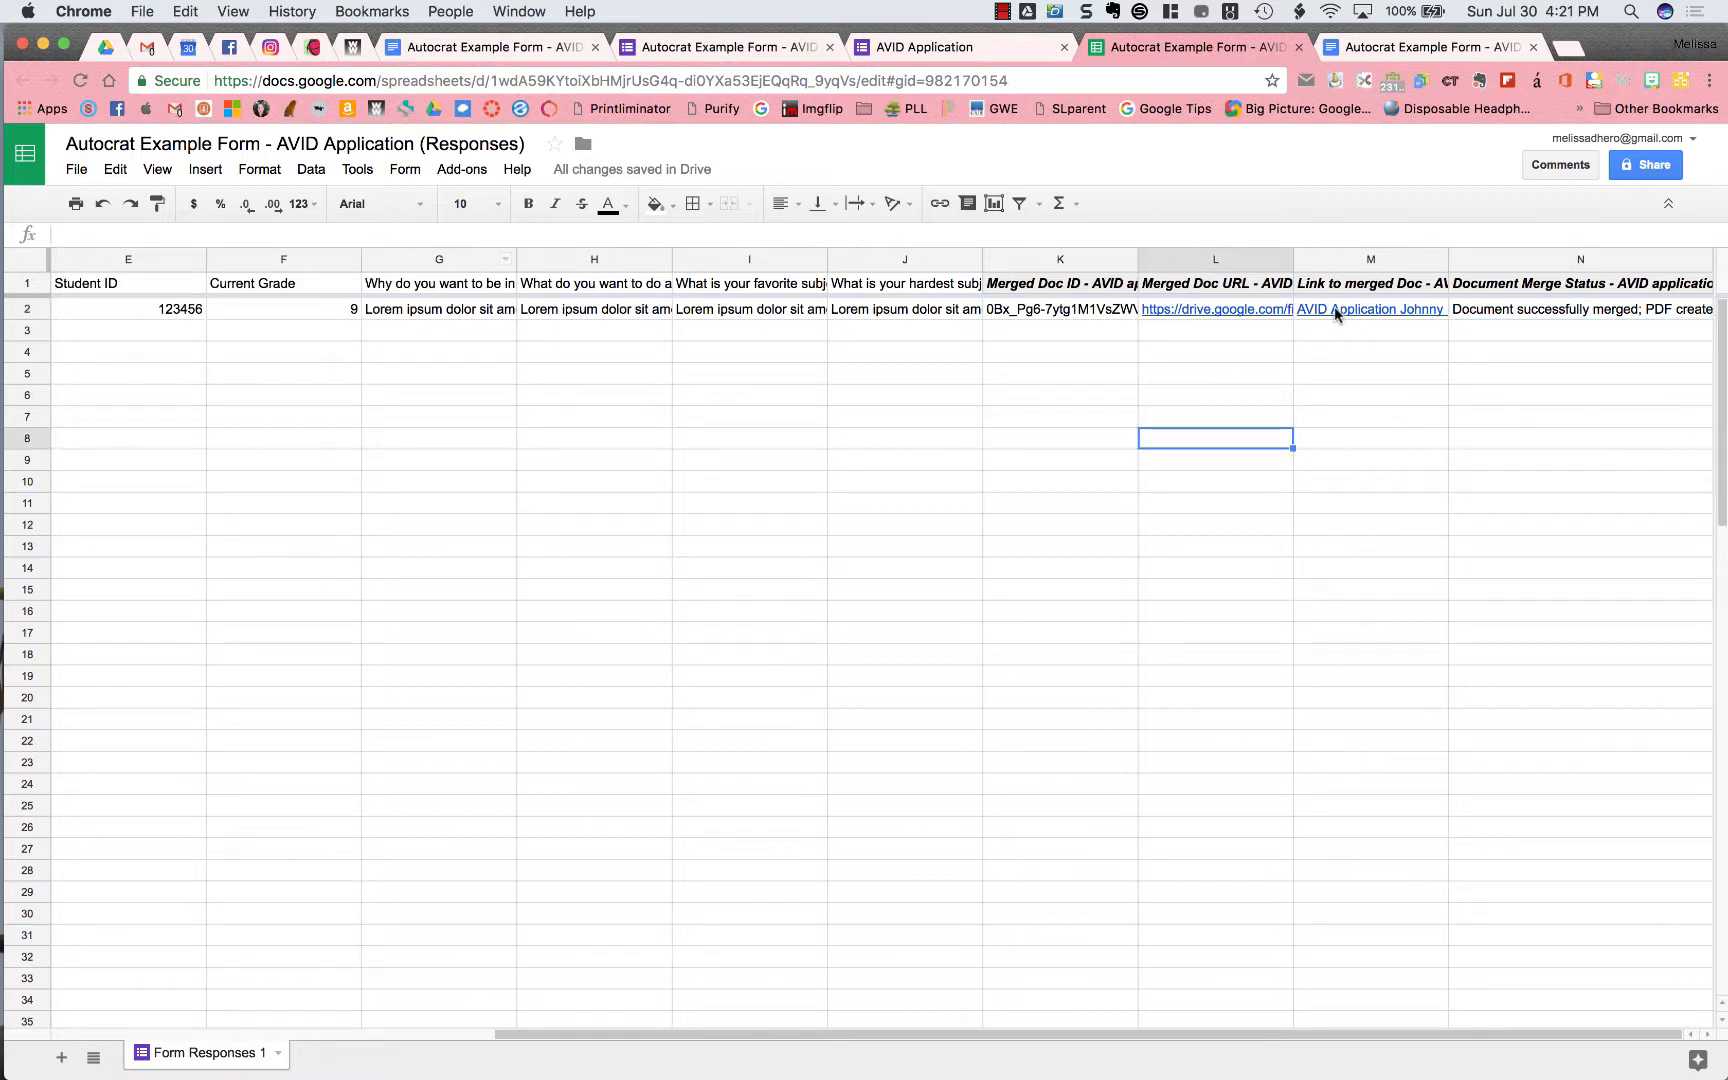
mouse_move(1334, 309)
click(1385, 312)
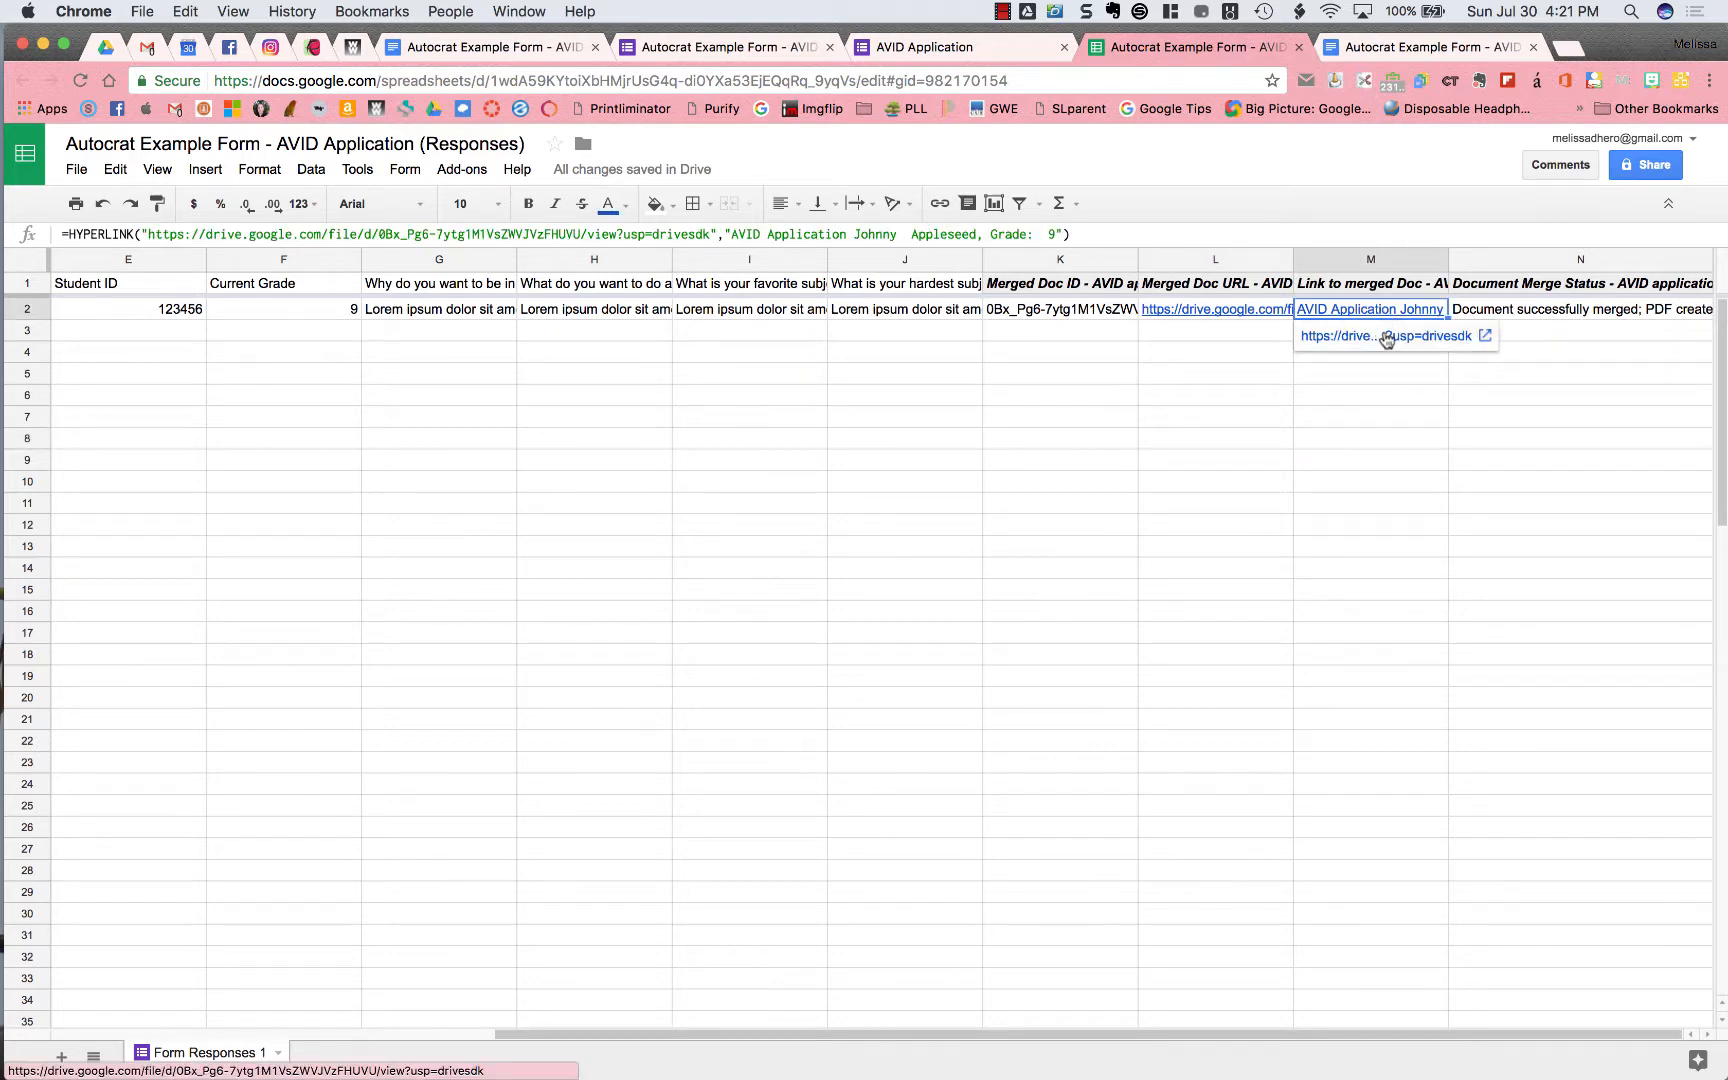
click(1385, 337)
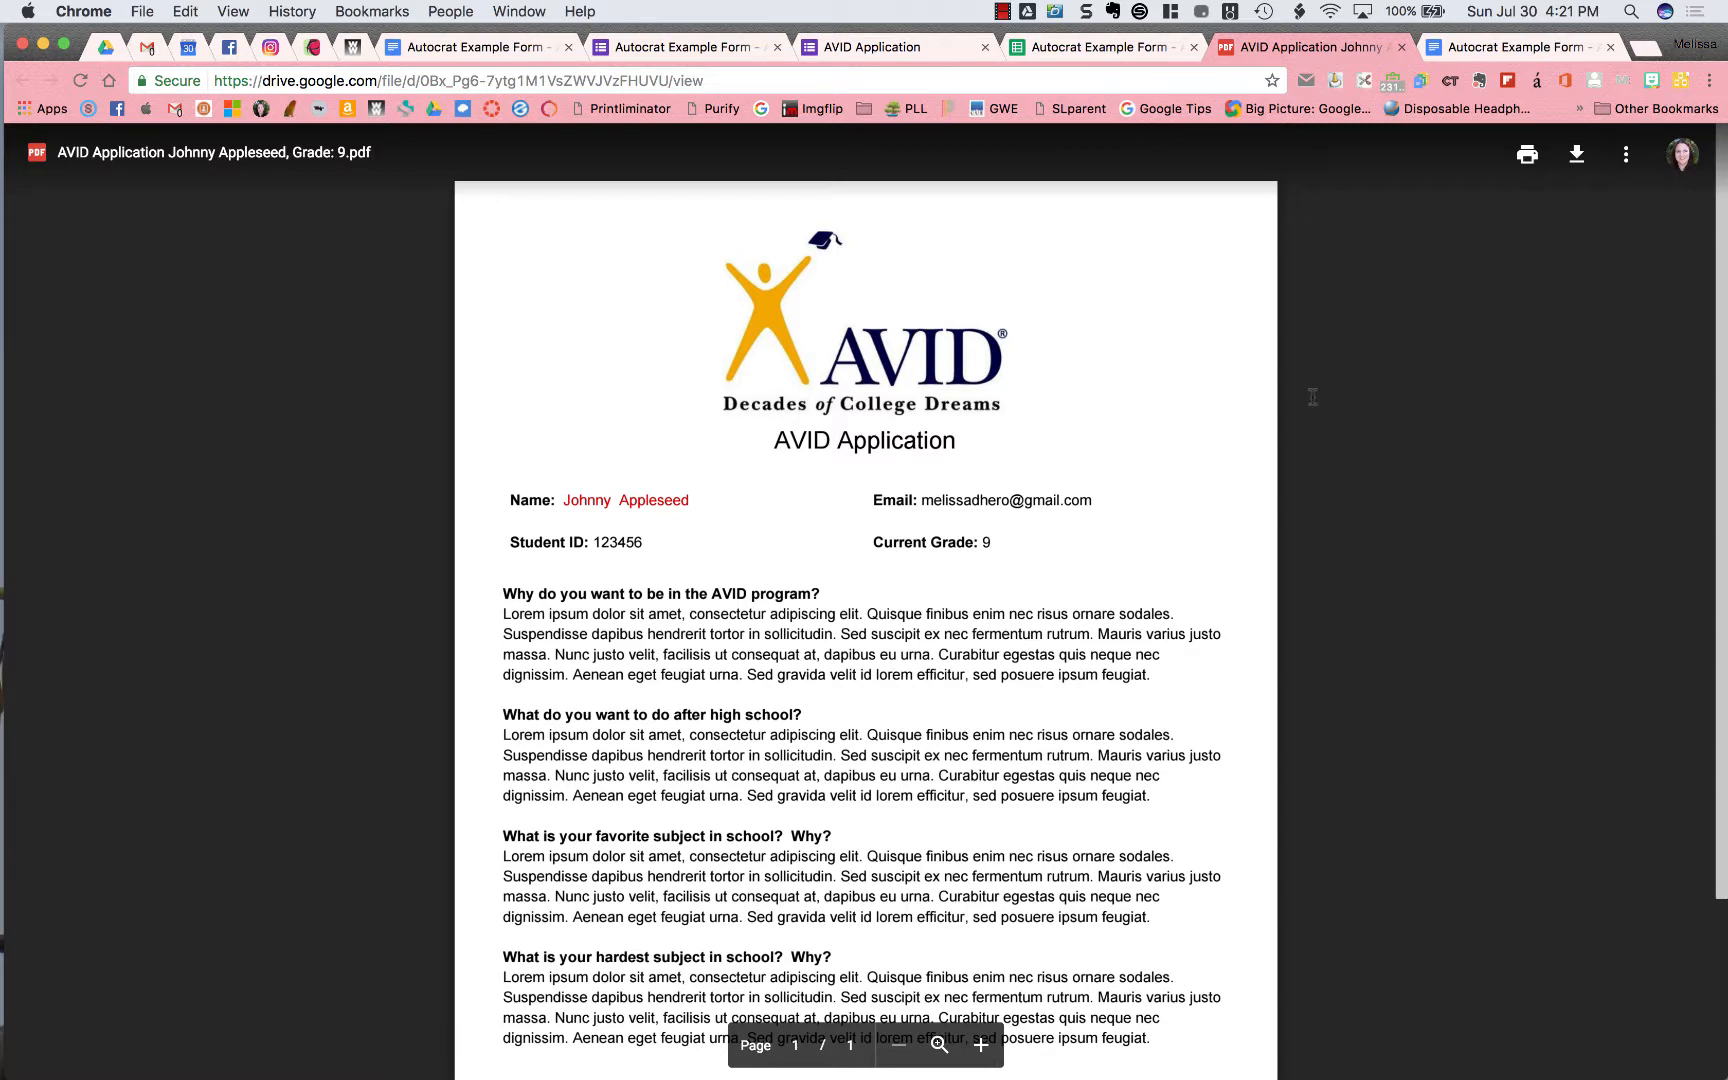
Scroll through the merged AVID Application PDF in Drive, then go back to the responses spreadsheet
scroll(1097, 652, down, 3)
scroll(1097, 652, up, 3)
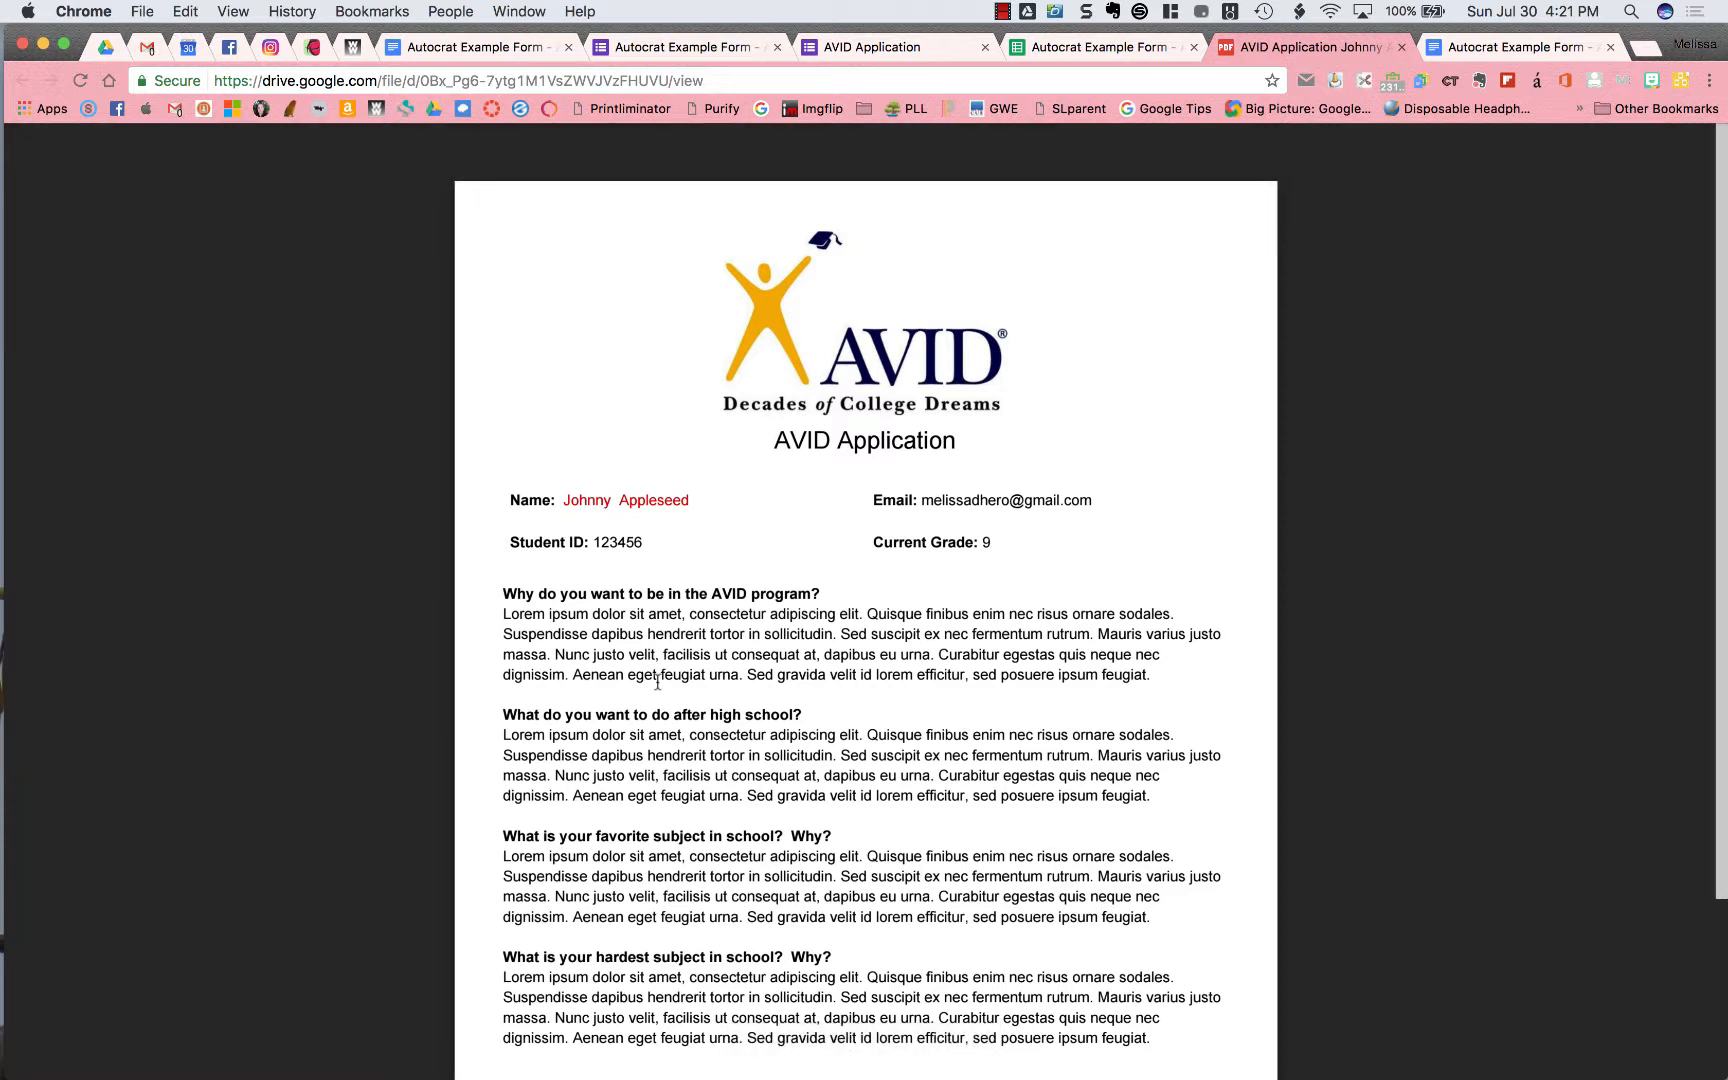
click(1048, 49)
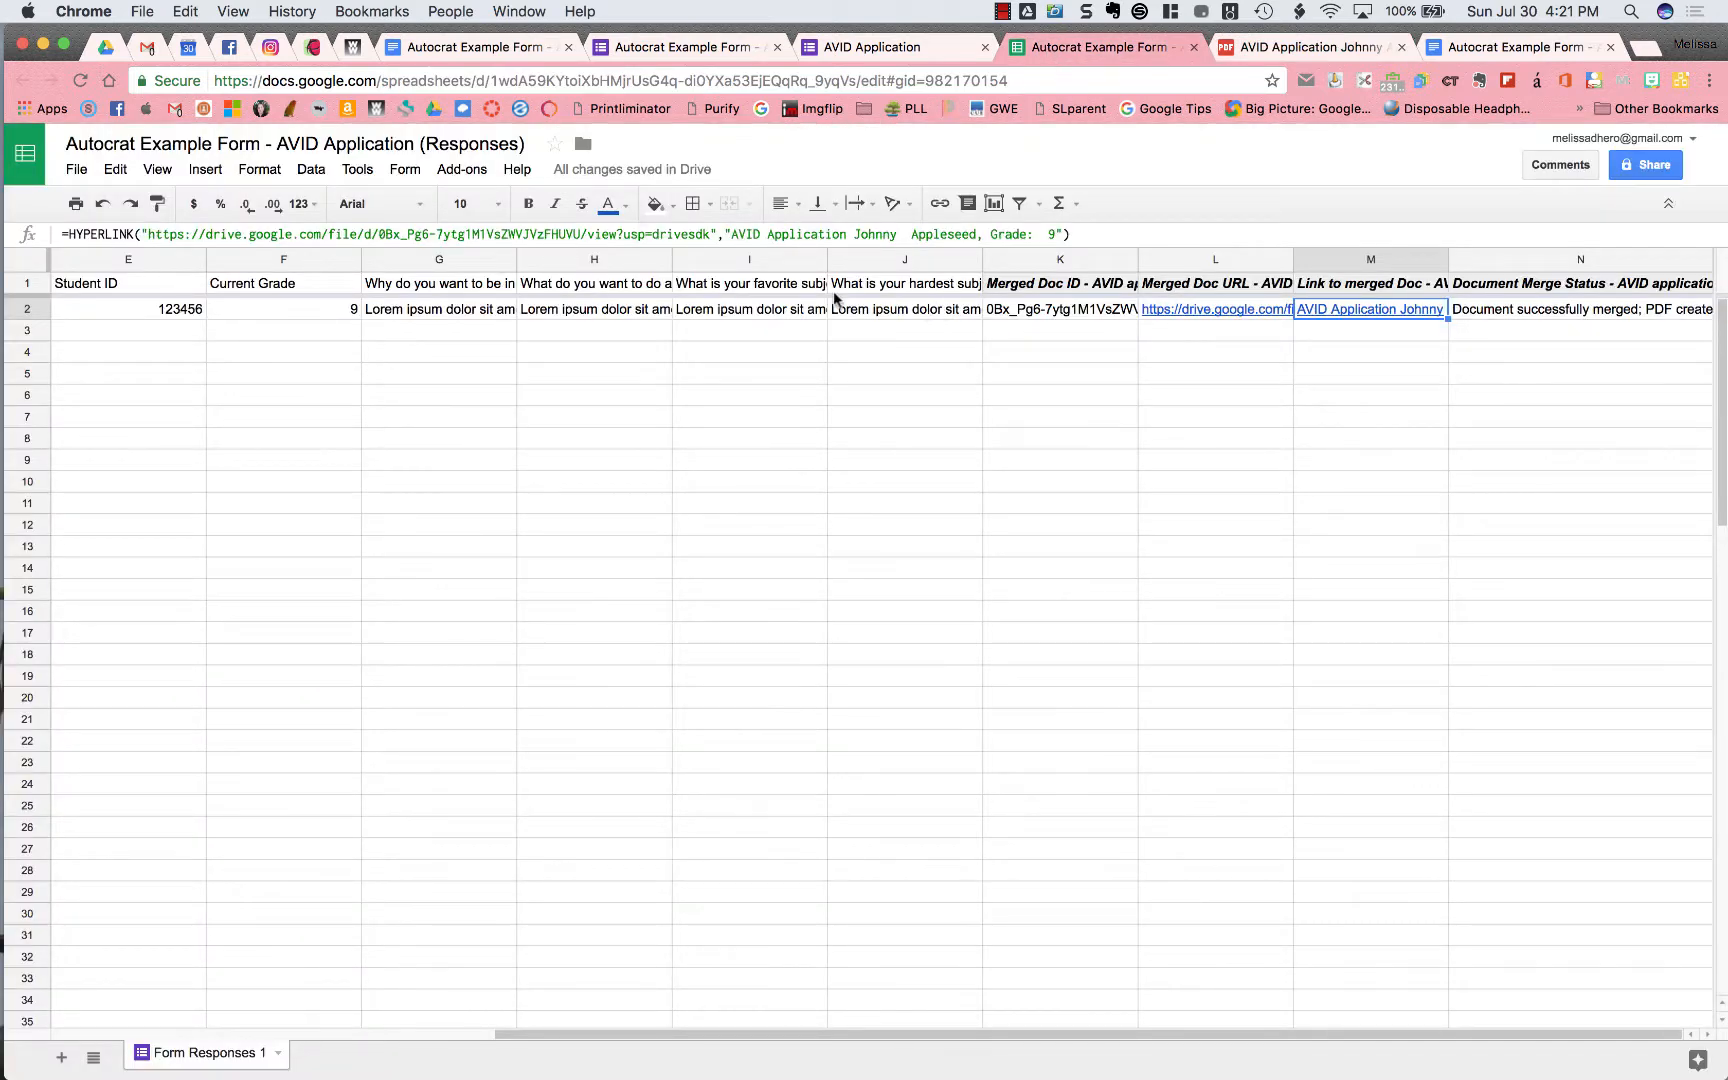
Check the Autocrat AVID Applications folder in Drive for the merged PDF, then switch to Gmail
click(114, 47)
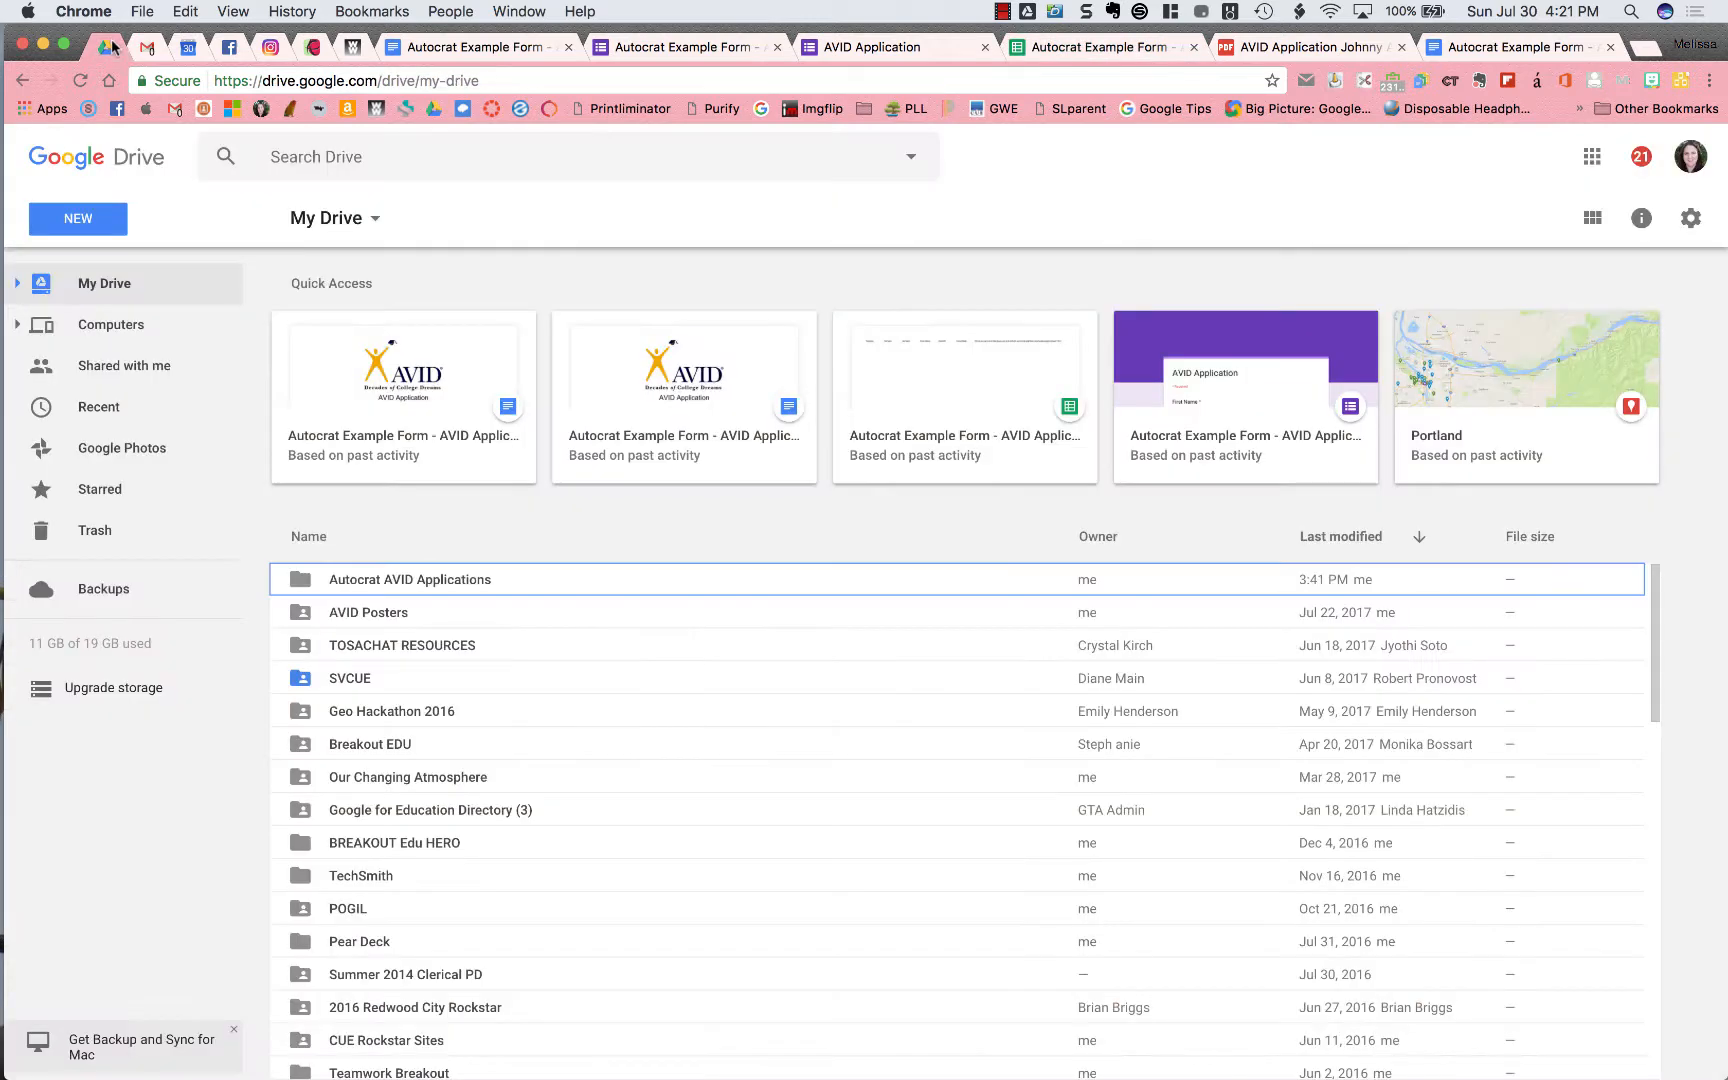
click(421, 581)
double_click(421, 581)
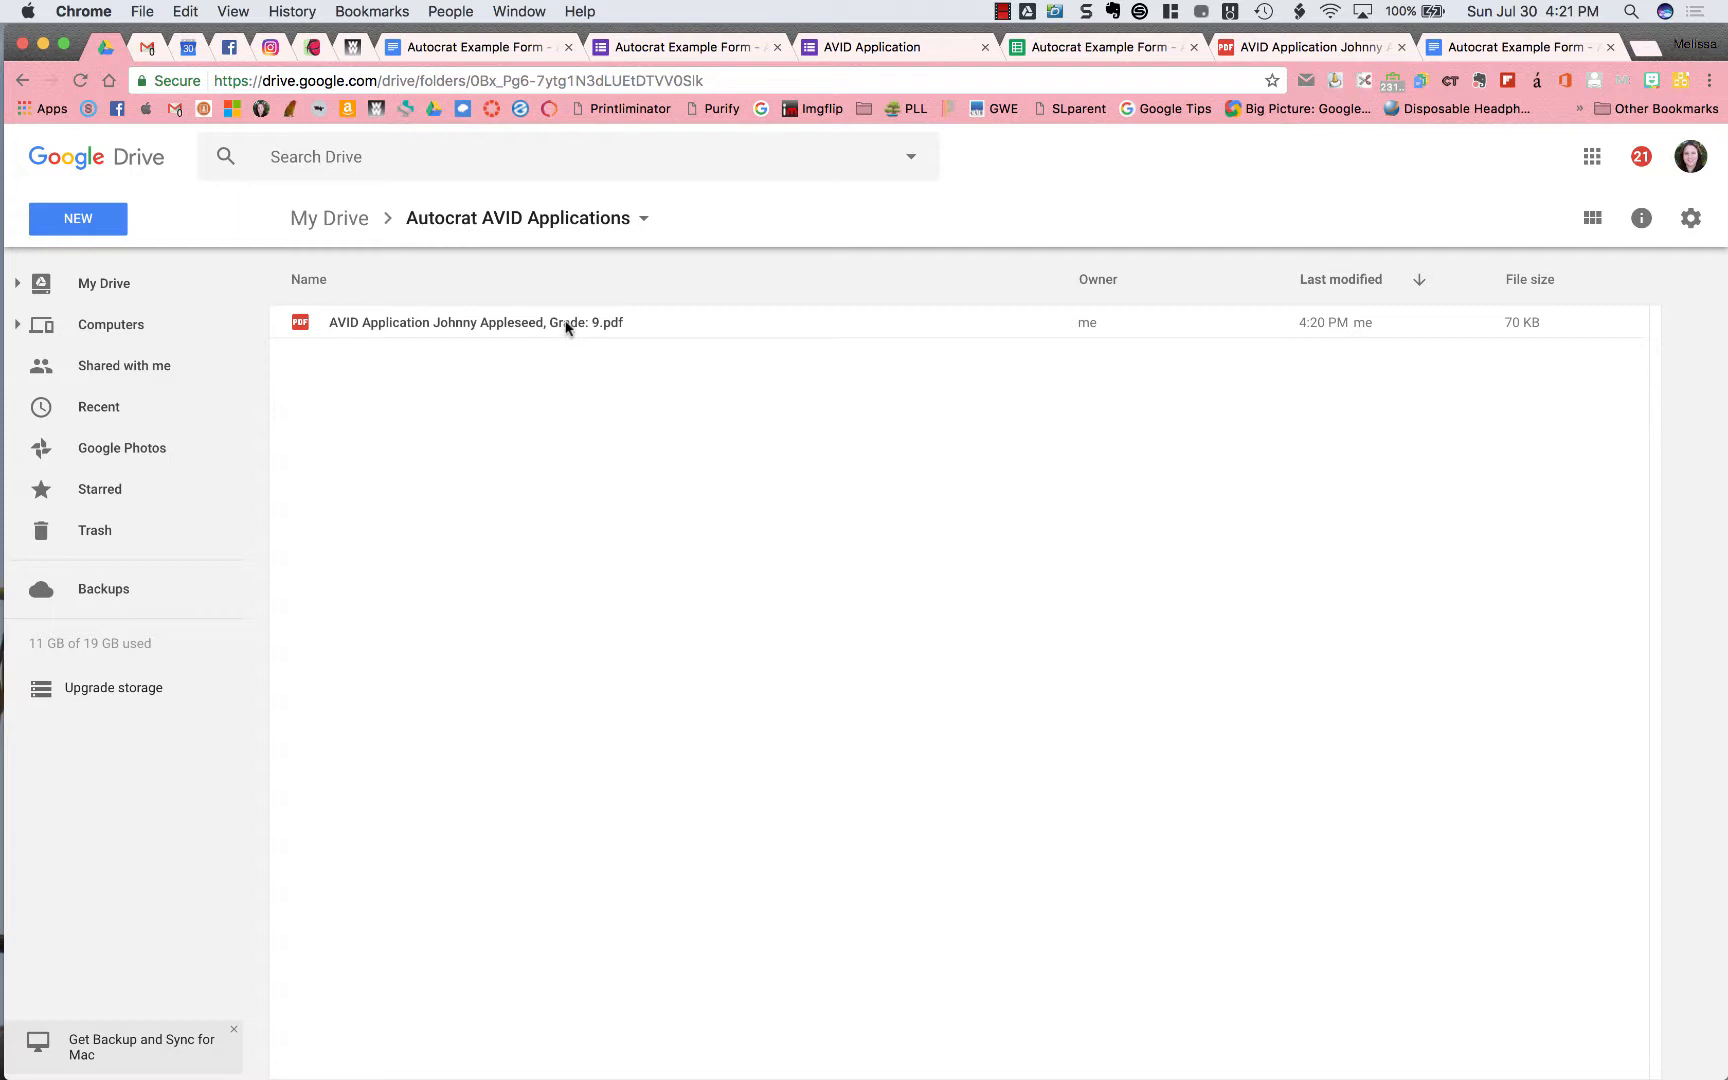
key(ctrl+Right)
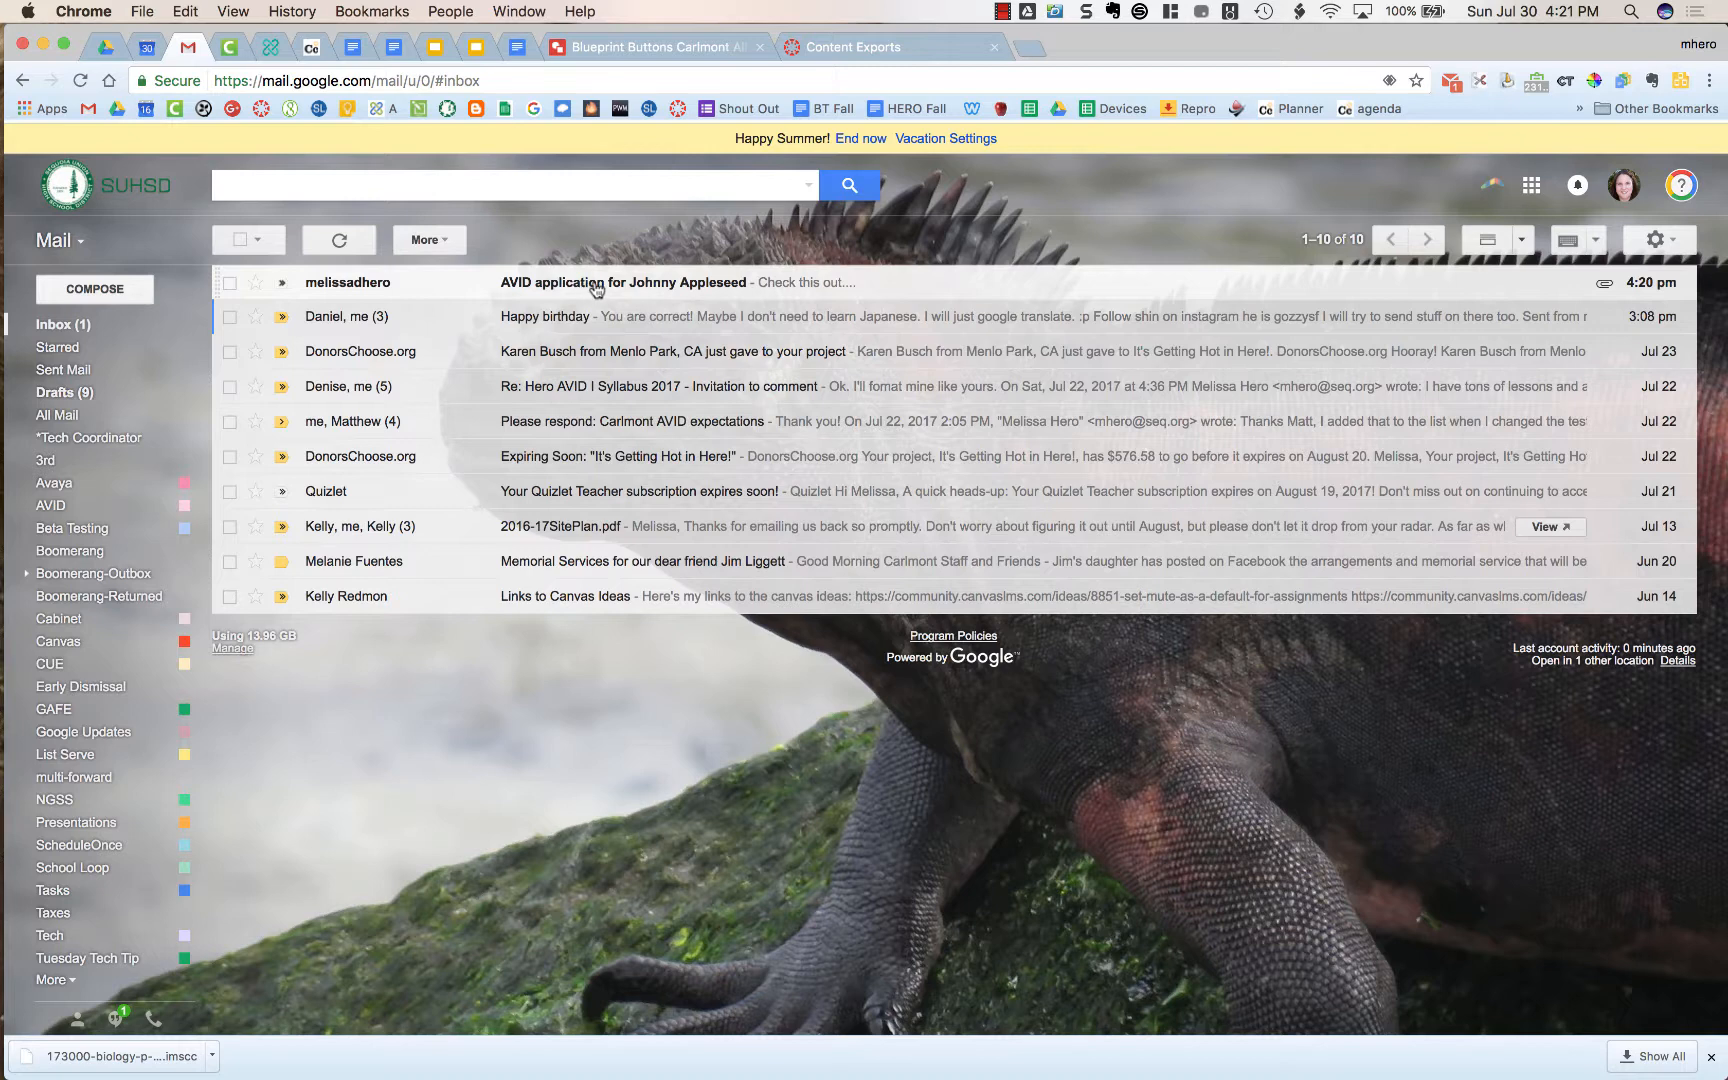
Open the AVID application email, preview its merged PDF attachment, then return to Drive
click(802, 290)
click(418, 479)
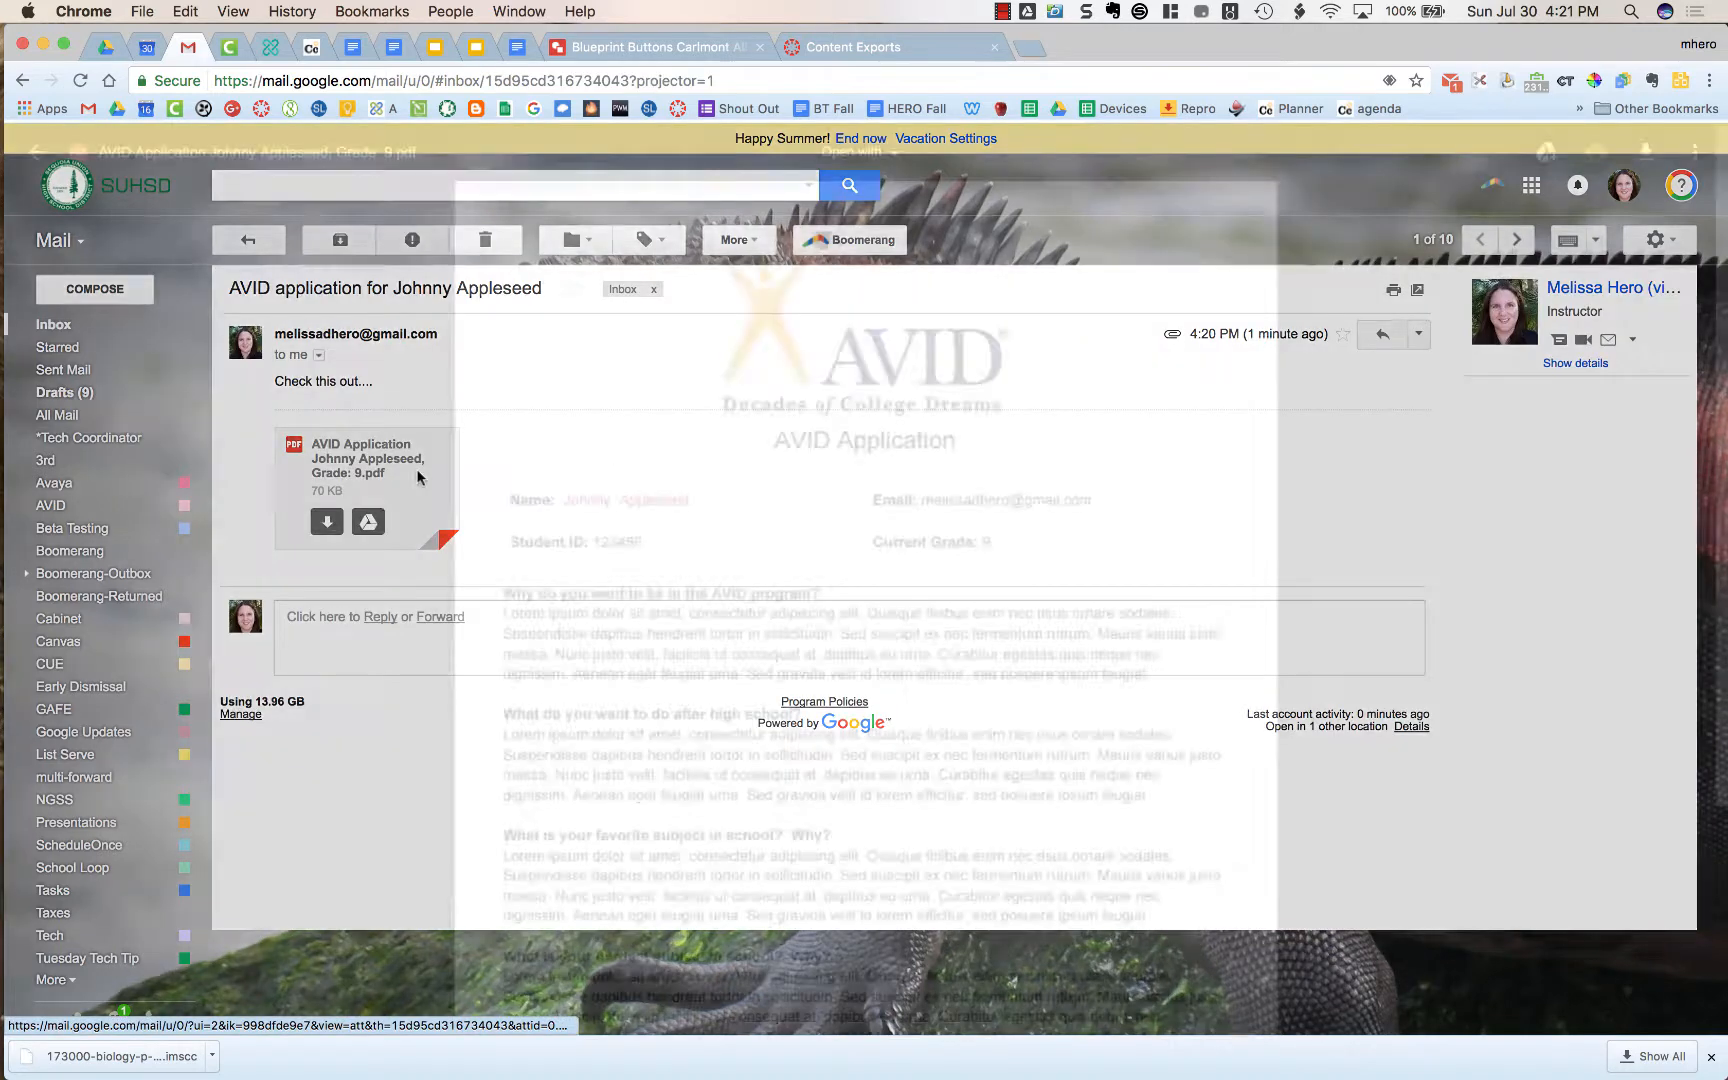
scroll(787, 705, down, 4)
scroll(787, 705, up, 4)
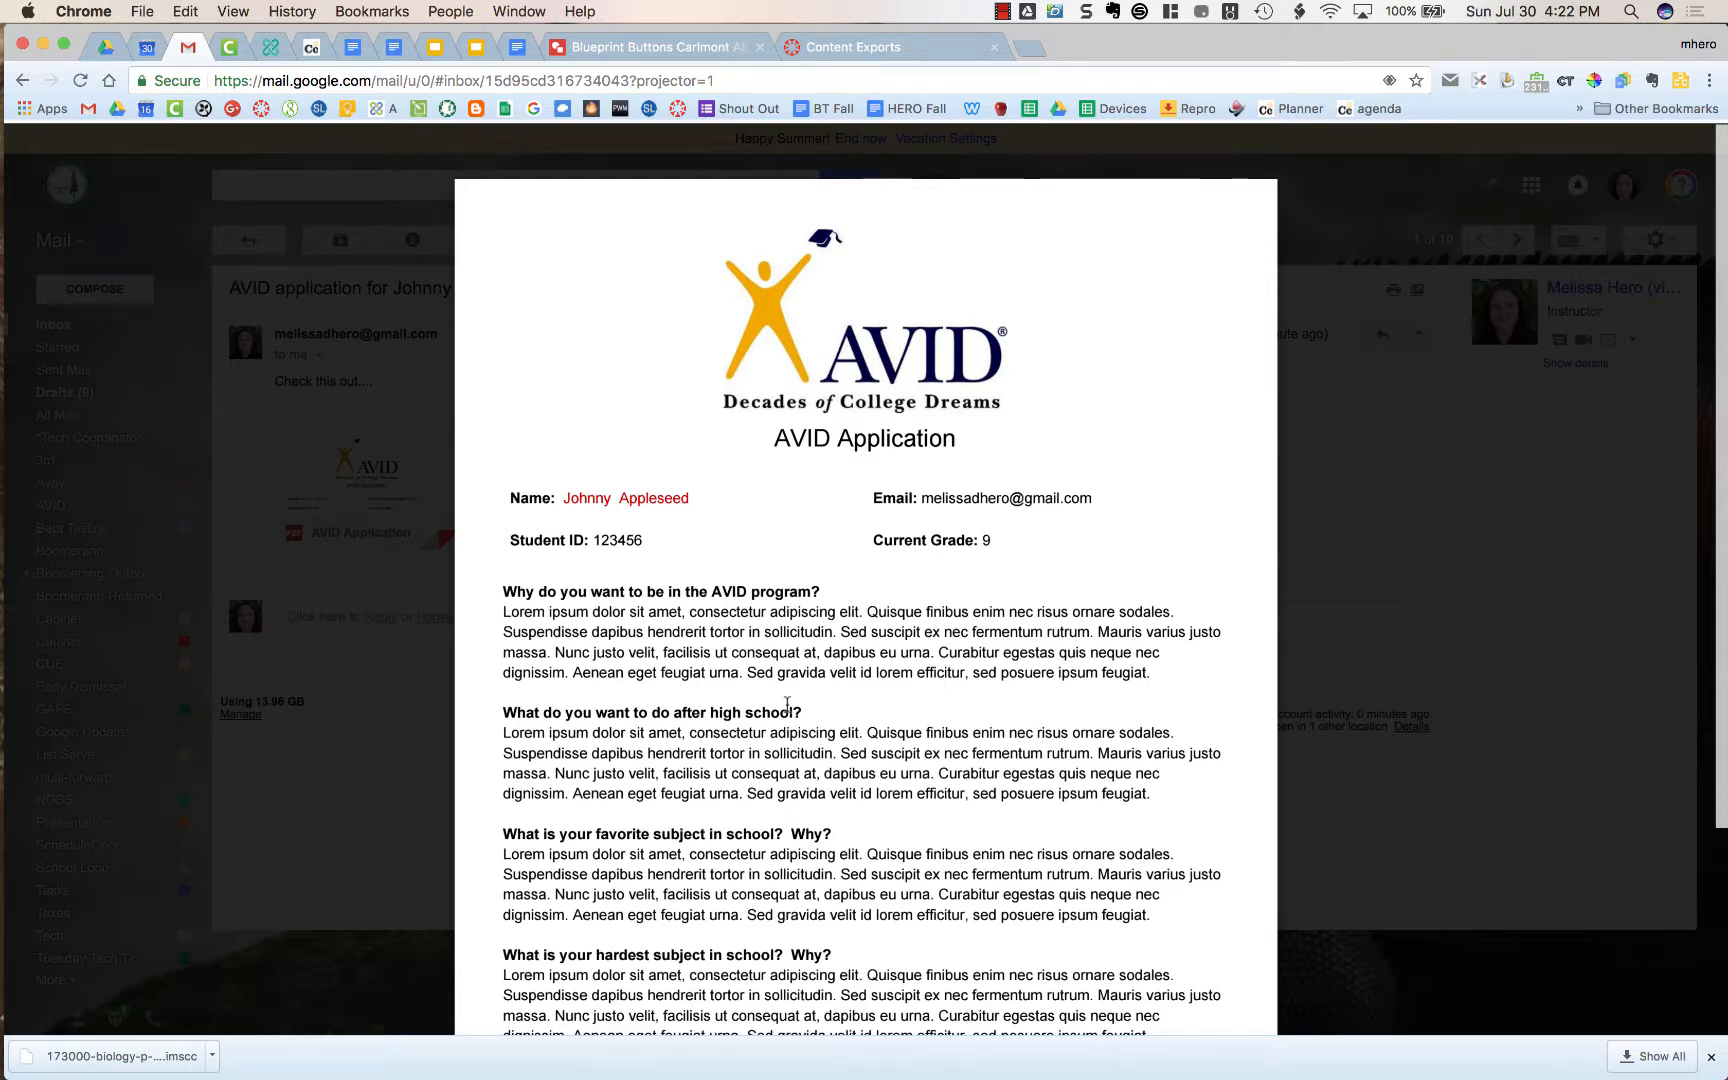
key(ctrl+Right)
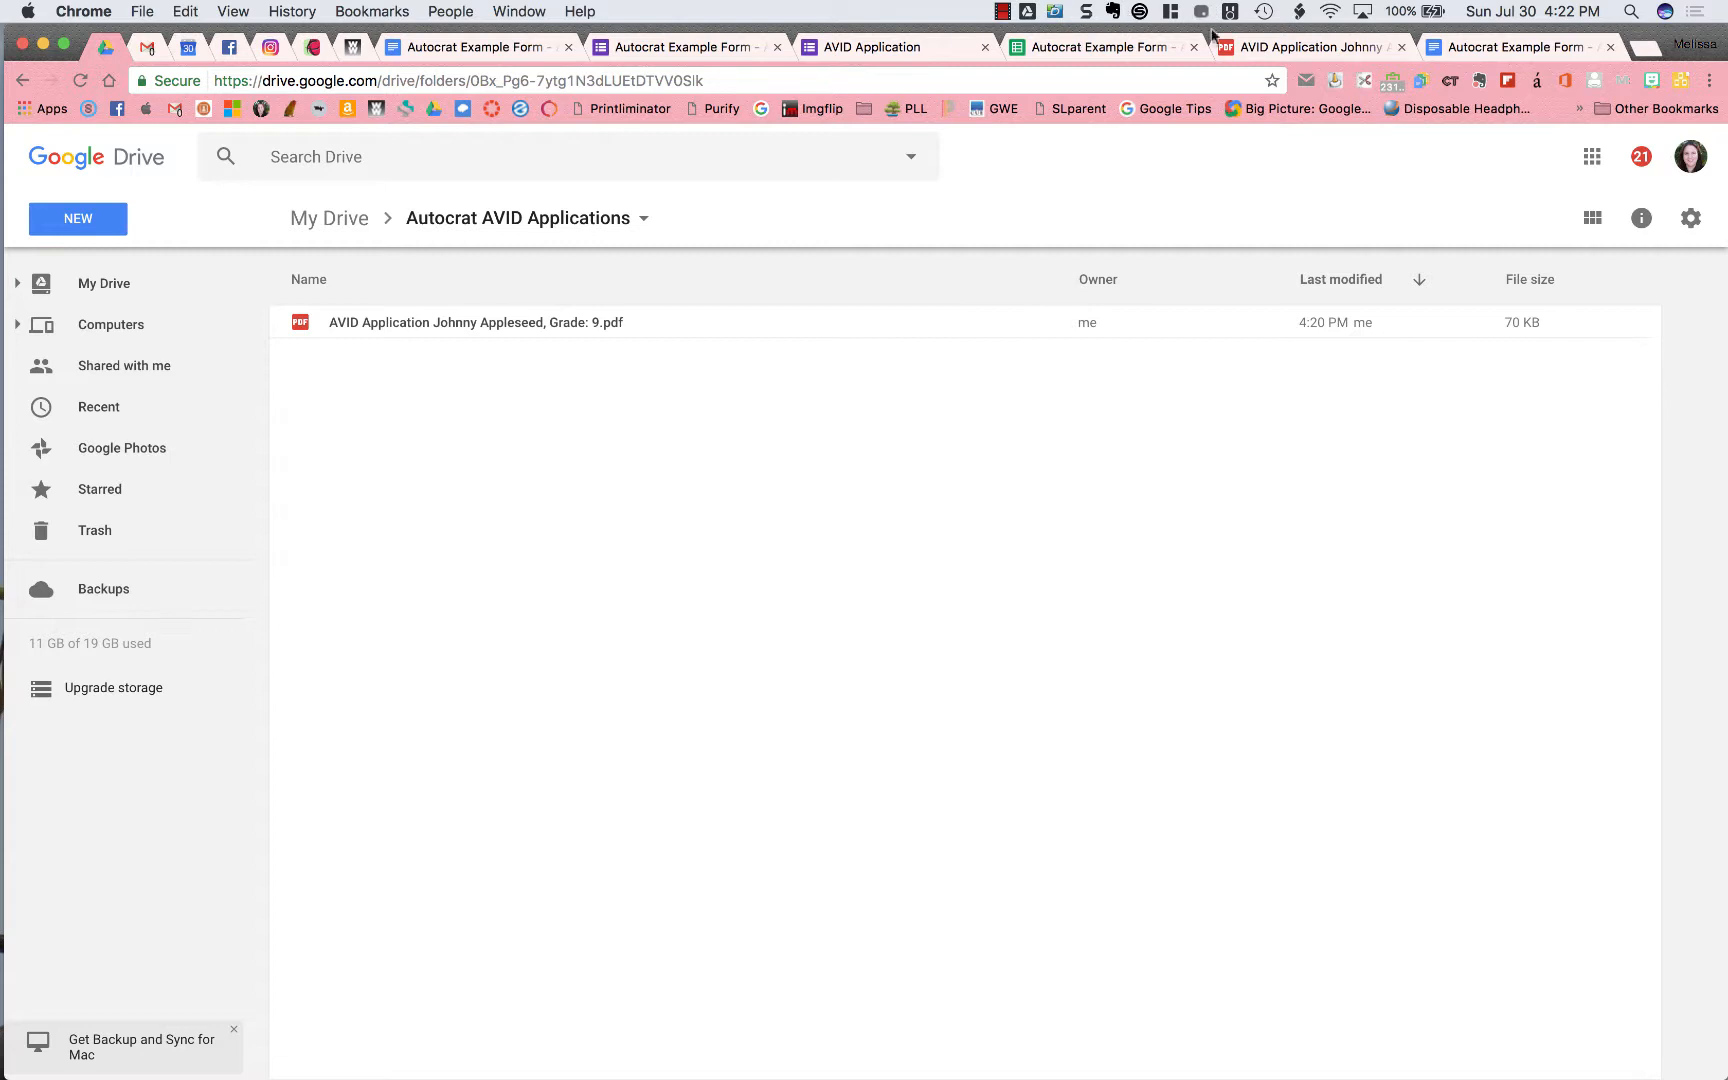
Return to the responses spreadsheet and launch the autoCrat add-on from Add-ons
click(1100, 47)
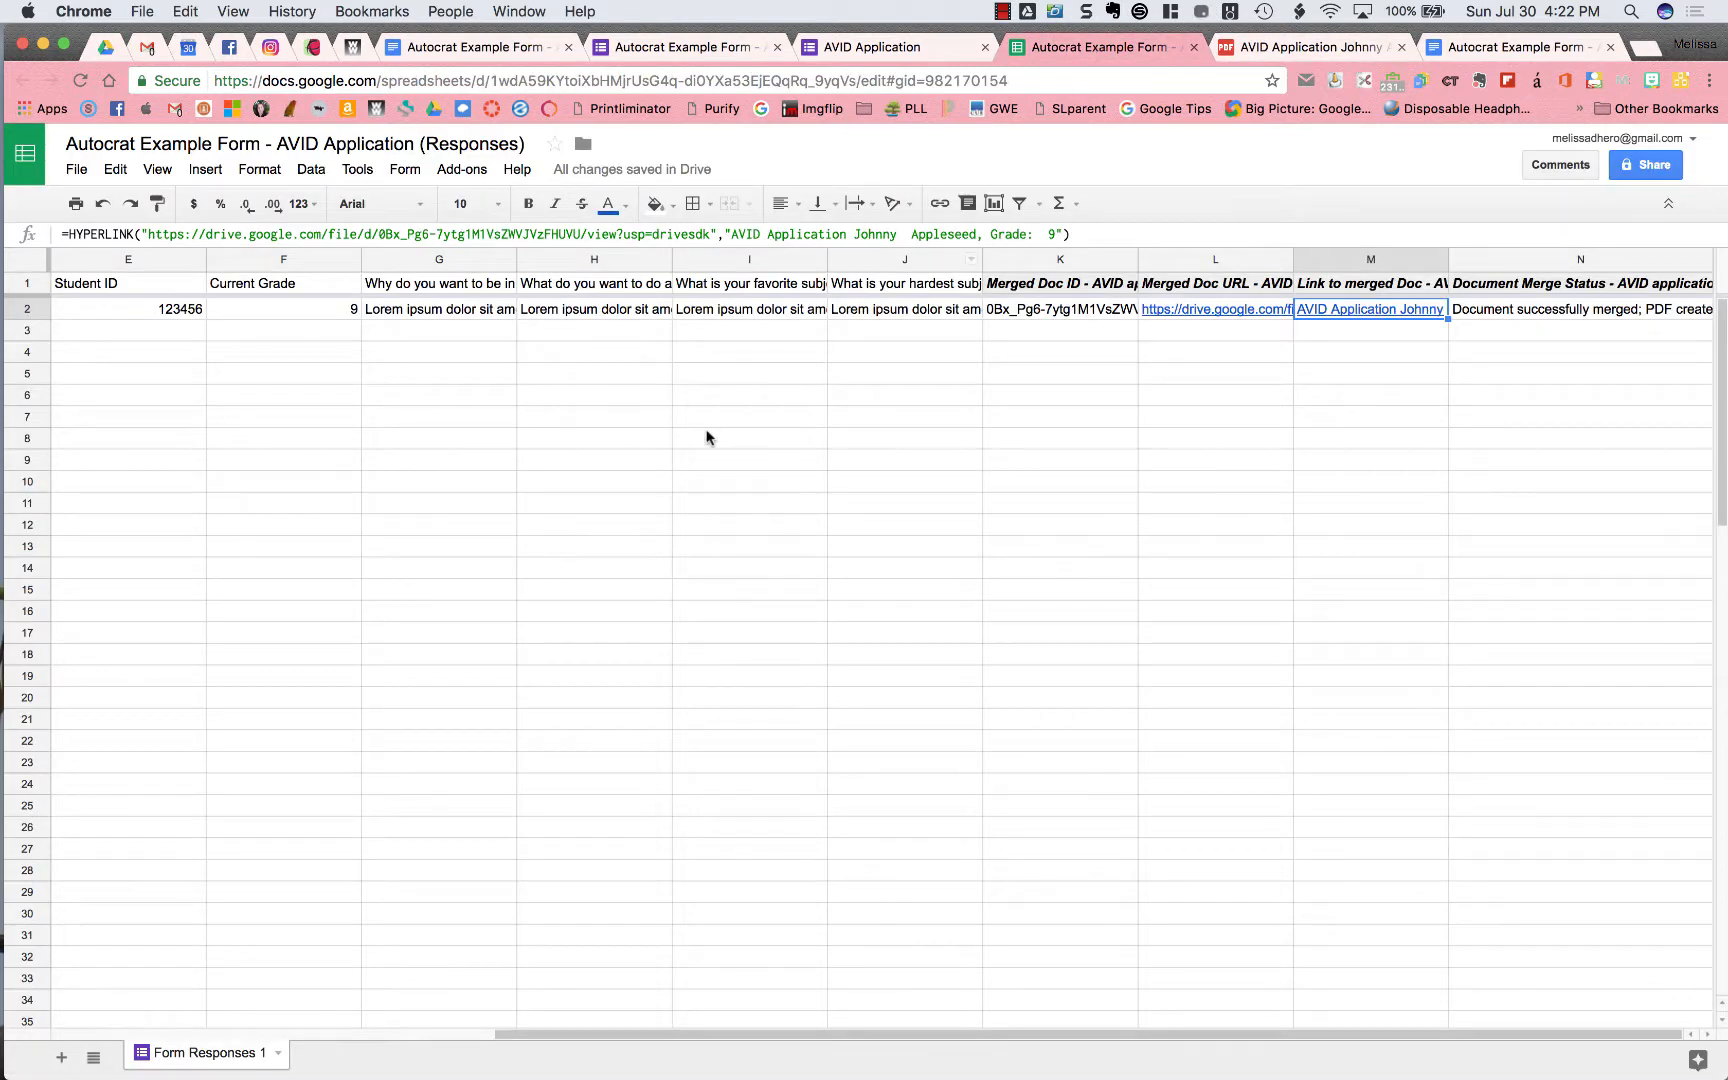
click(478, 177)
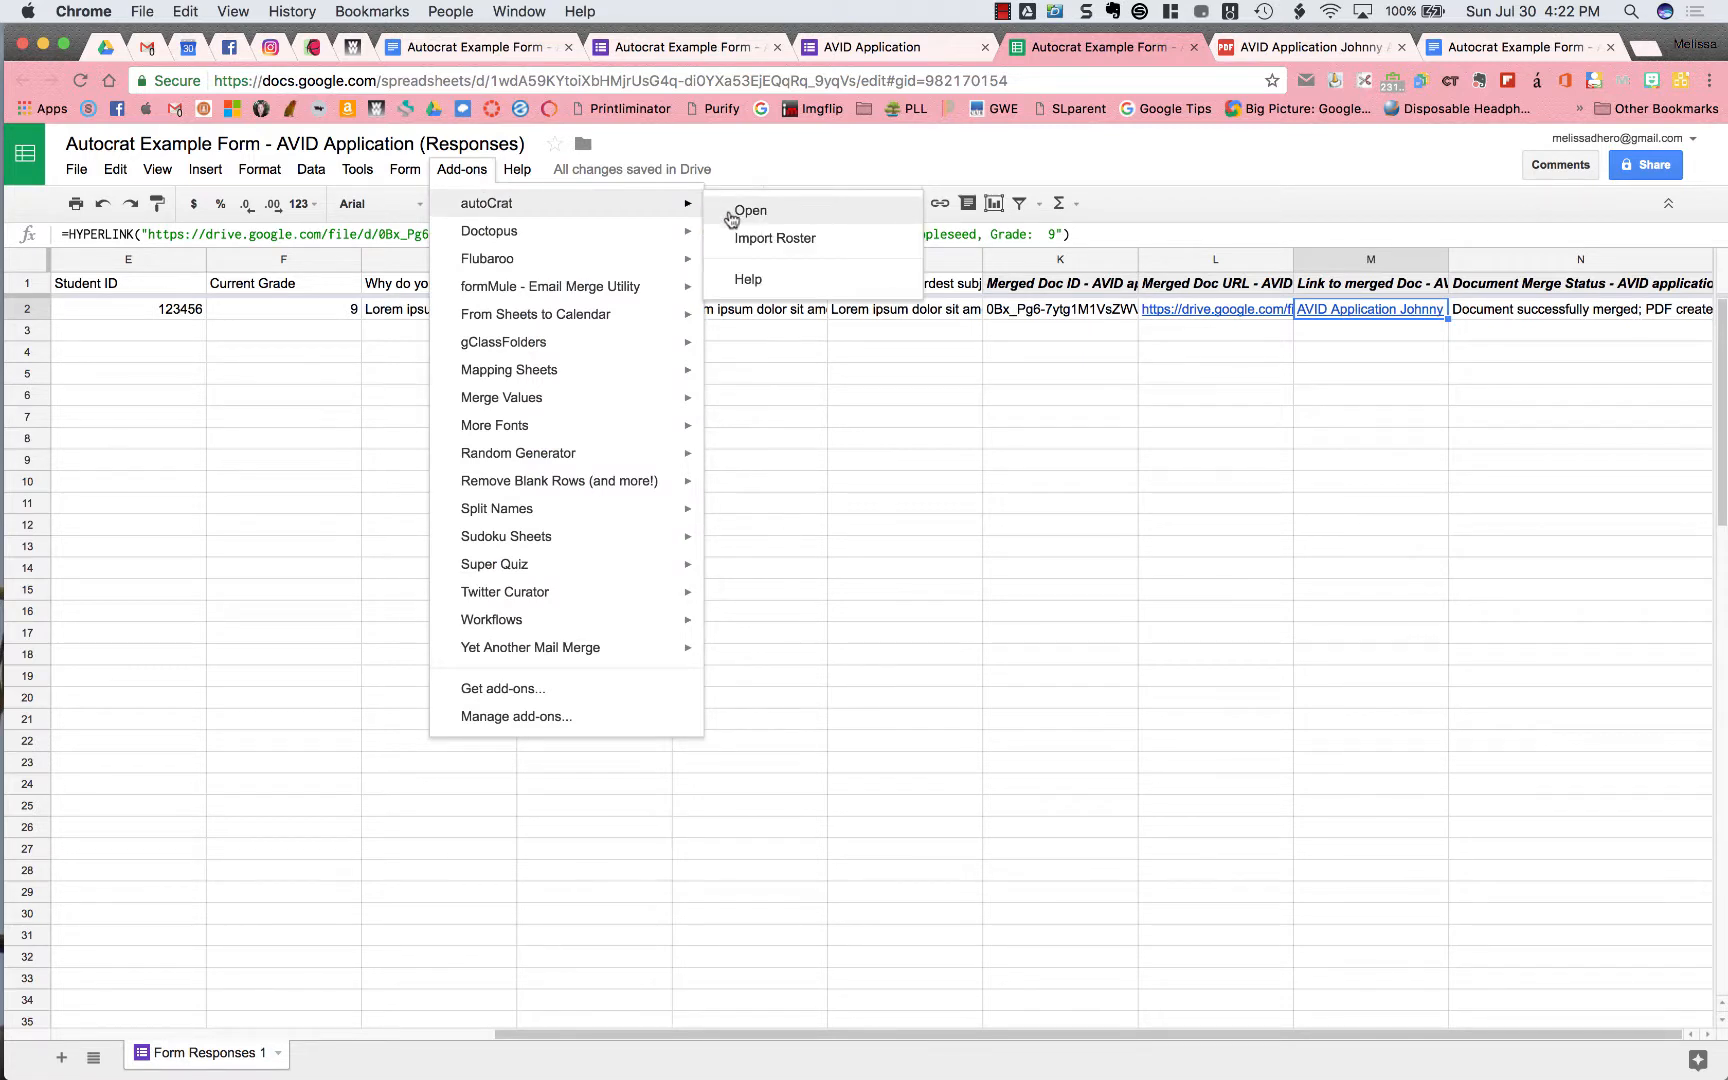
click(729, 212)
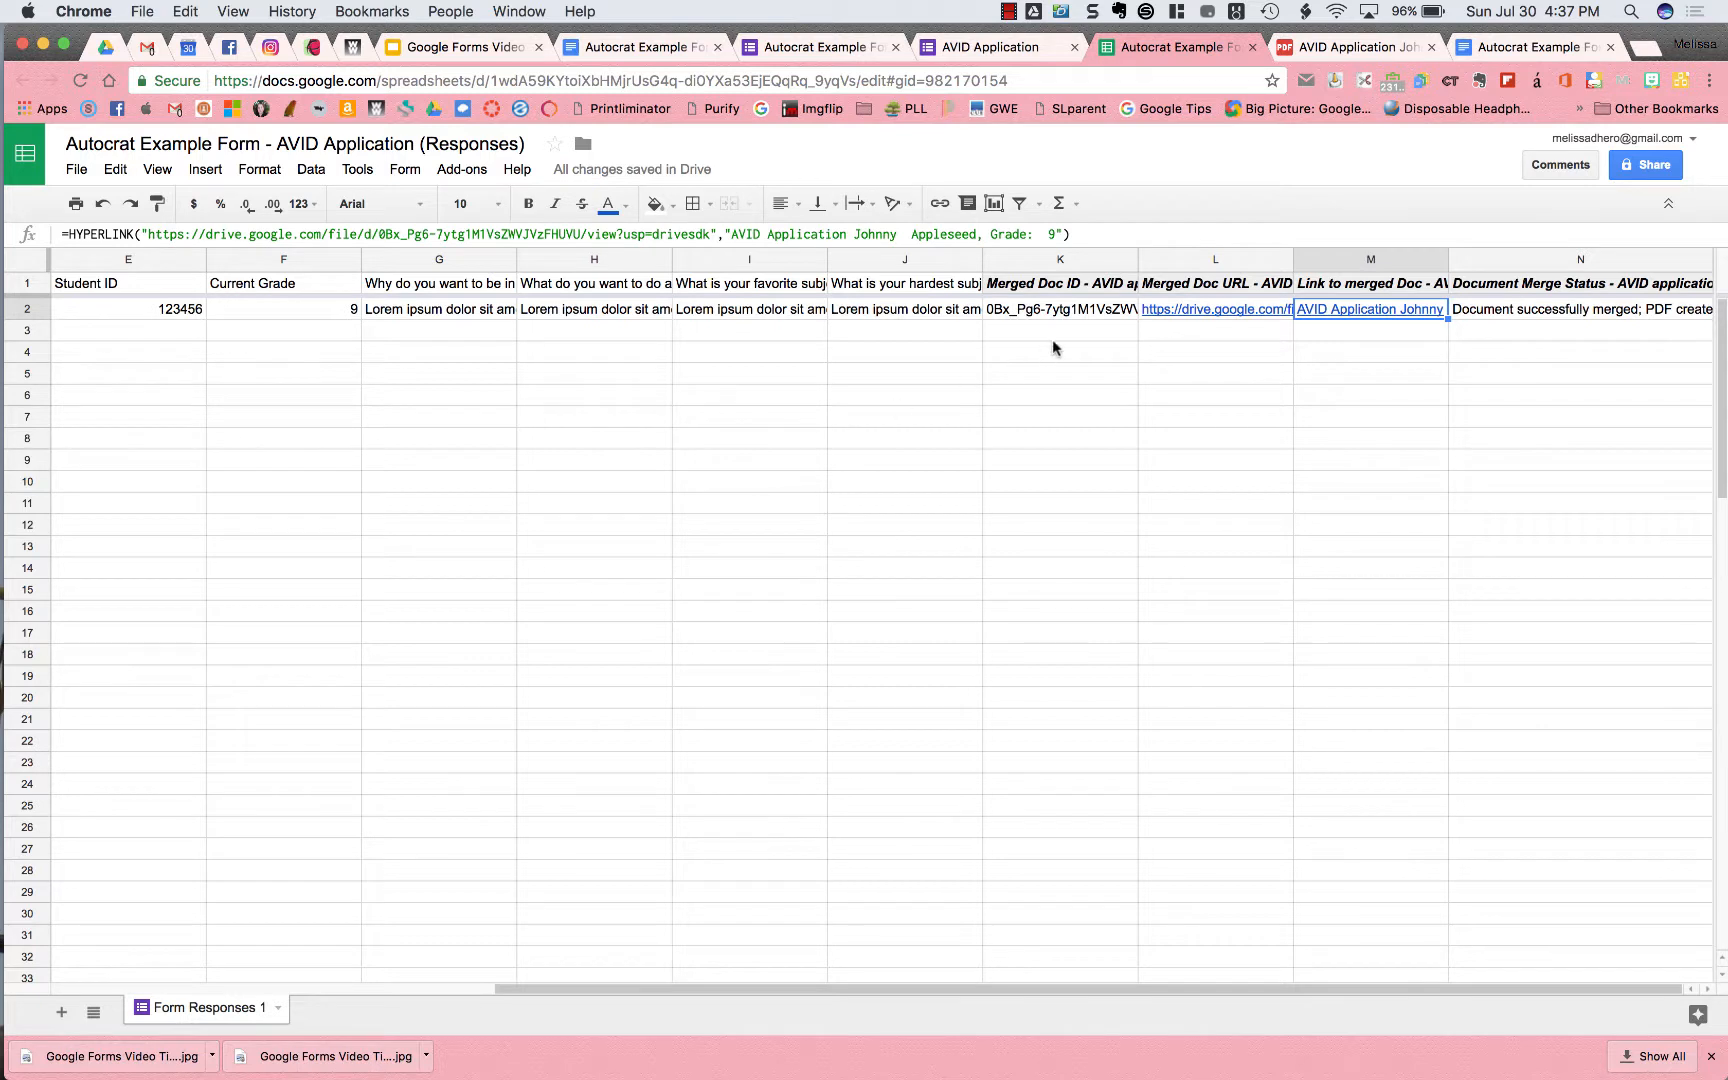
Clear the merge results in cells K2 through N2
click(1038, 317)
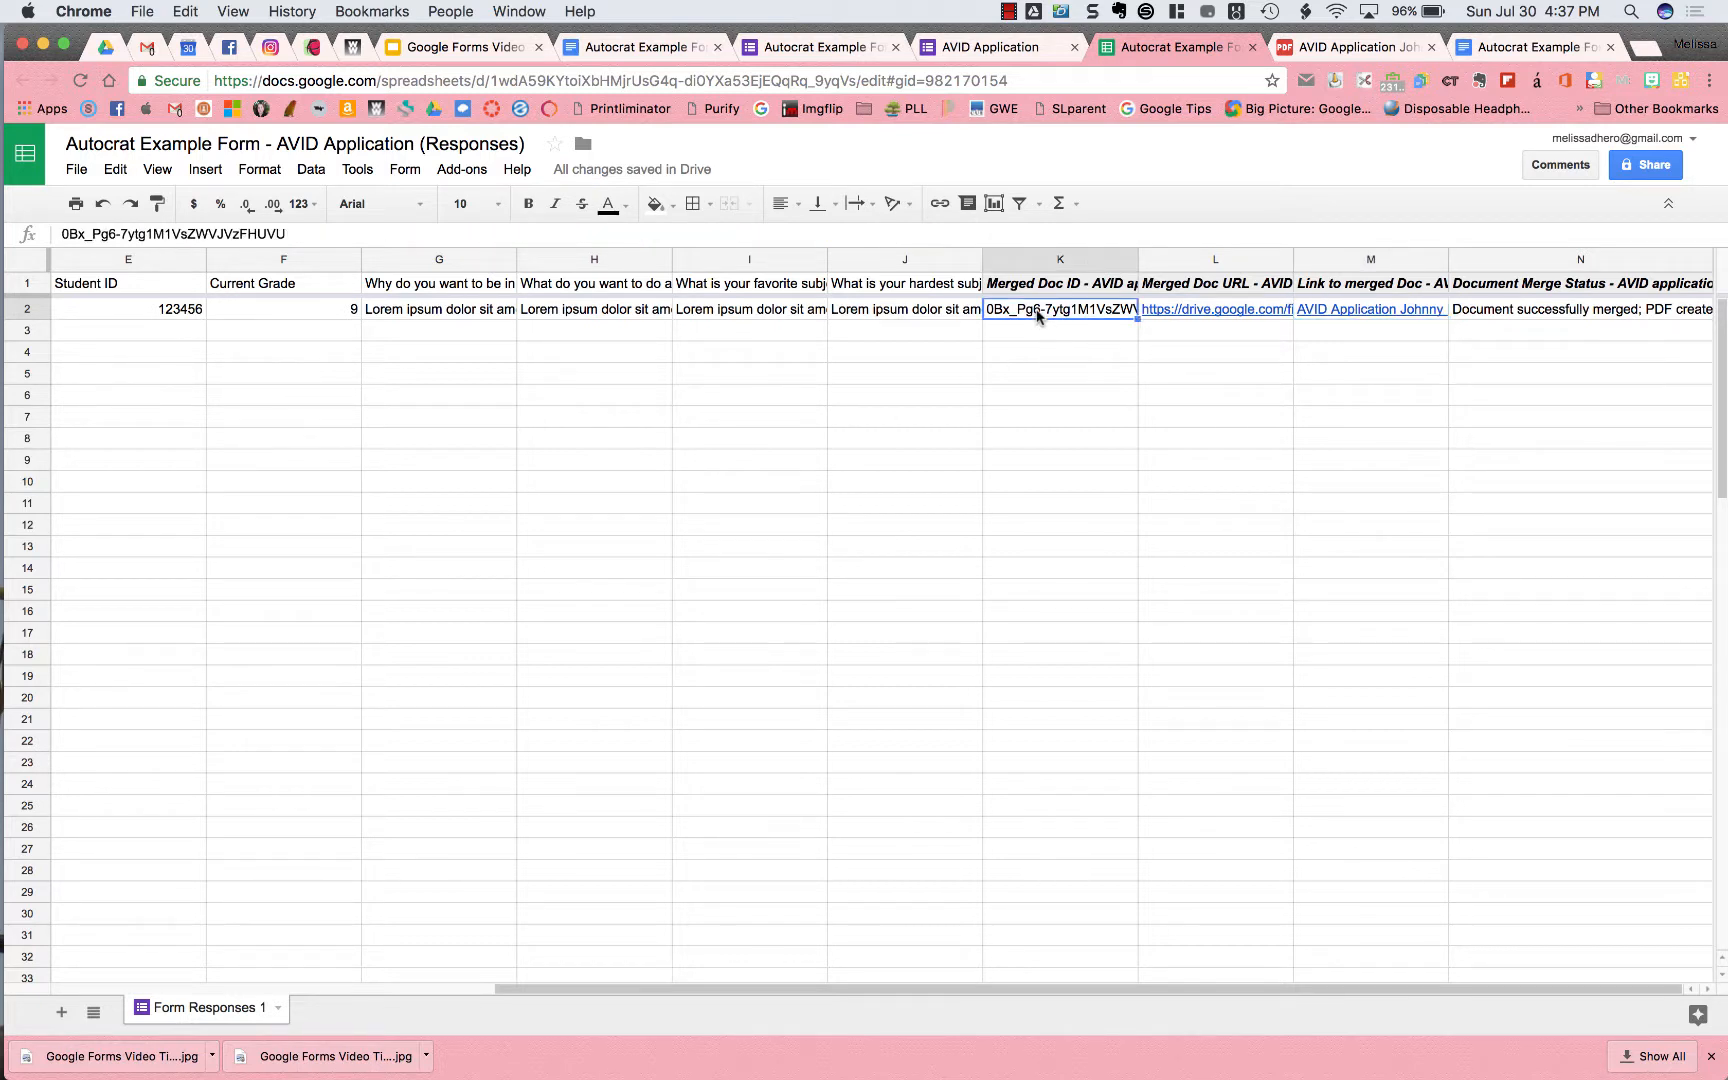
key(shift+Right)
key(shift+Right)
key(shift+Right)
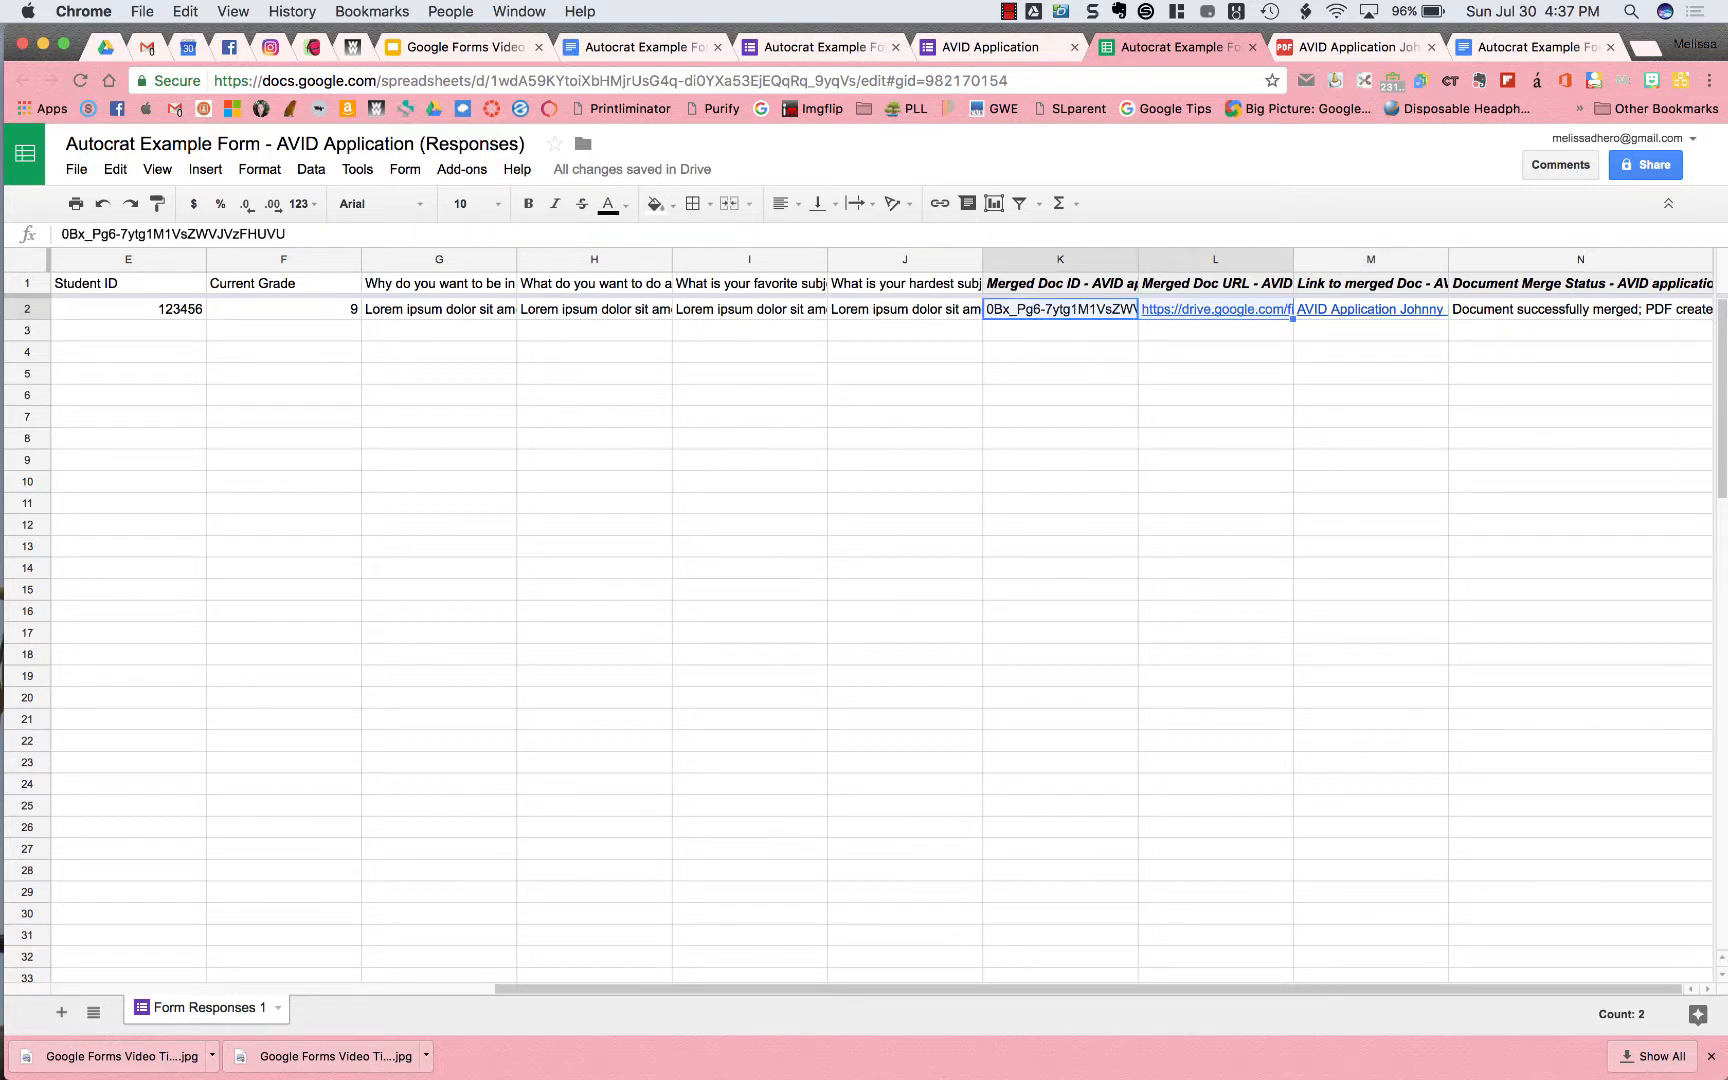
key(Delete)
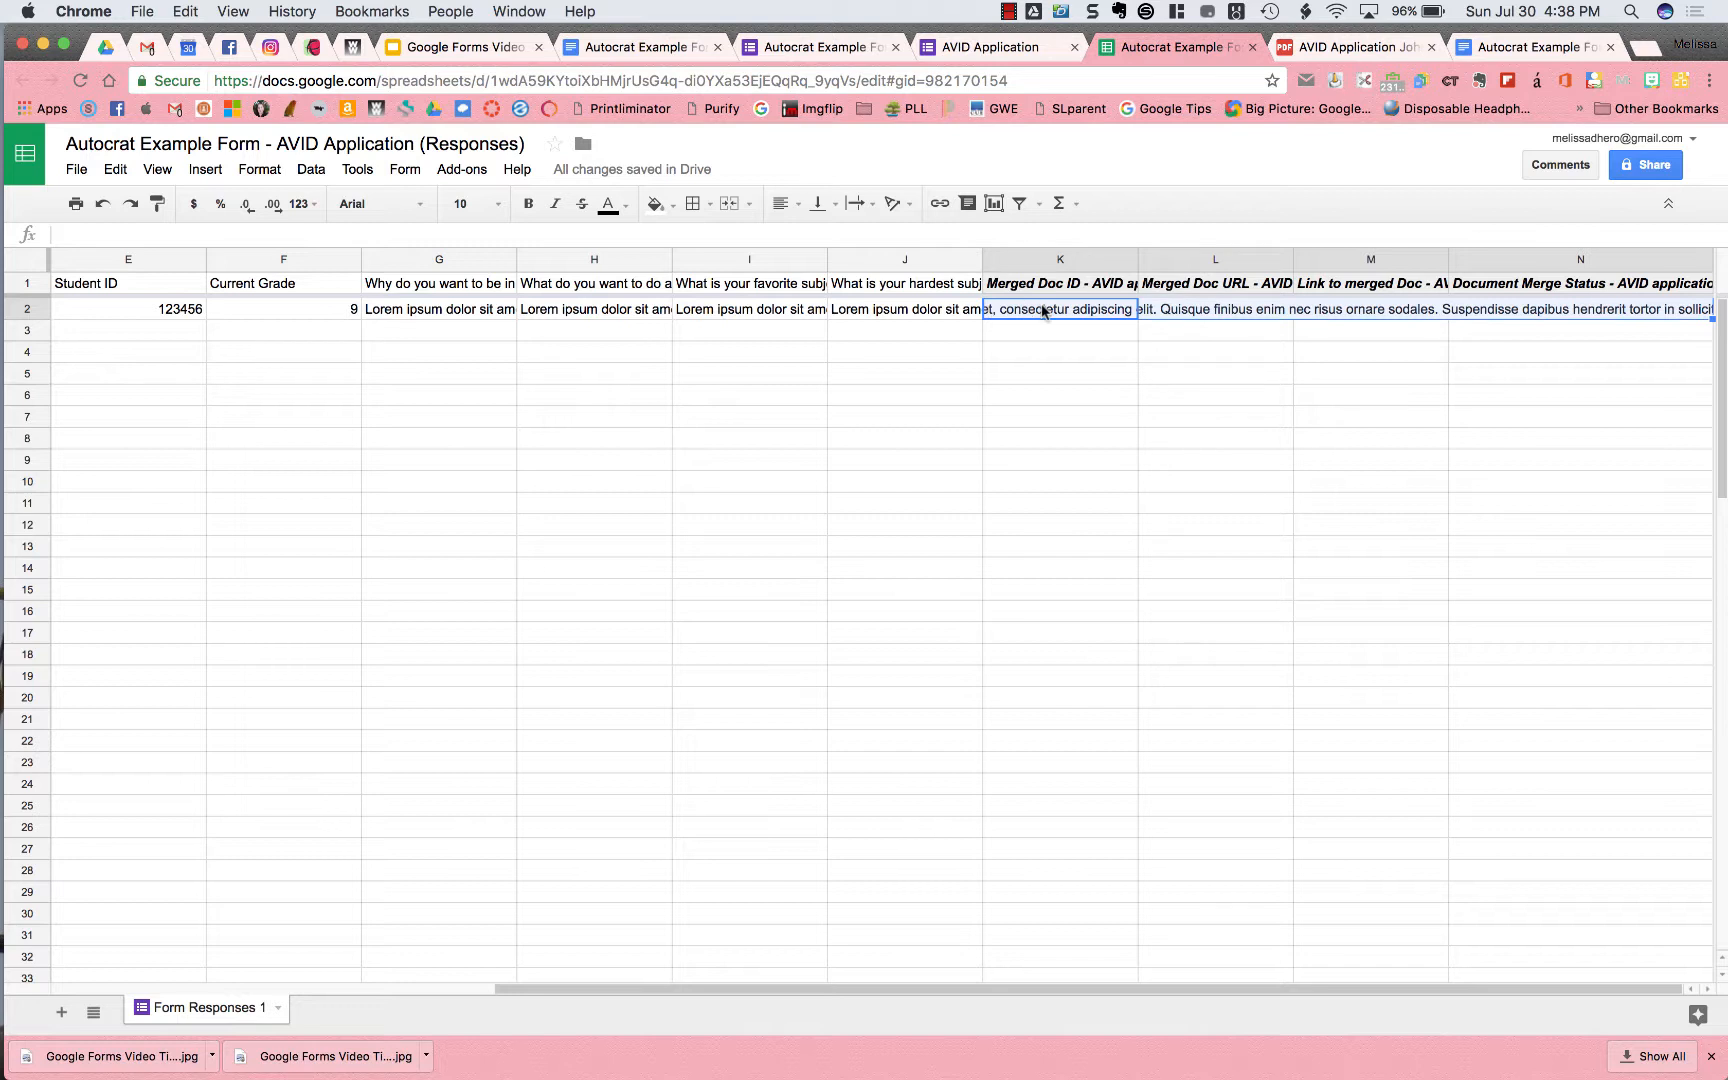
Reopen autoCrat from Add-ons to show its existing jobs
click(462, 169)
mouse_move(497, 208)
click(751, 212)
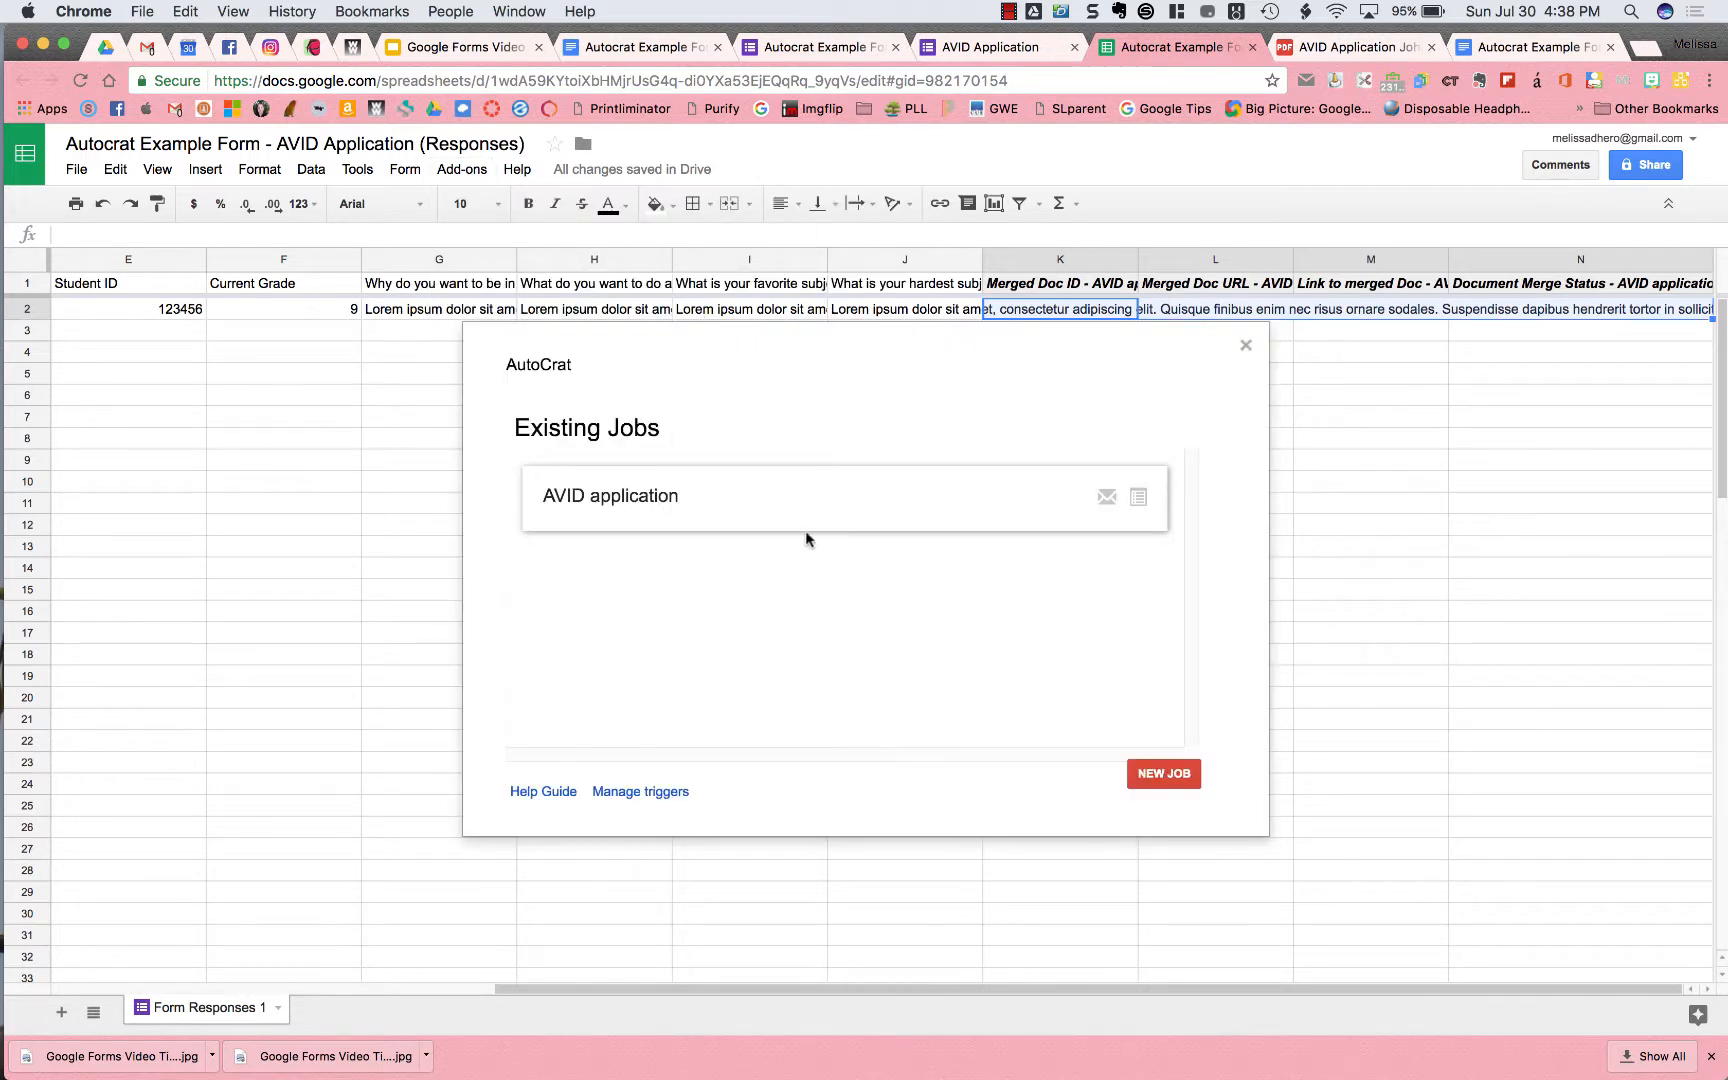
Run the AVID application autoCrat job again, then go to Google Drive
mouse_move(818, 497)
mouse_move(900, 495)
click(830, 497)
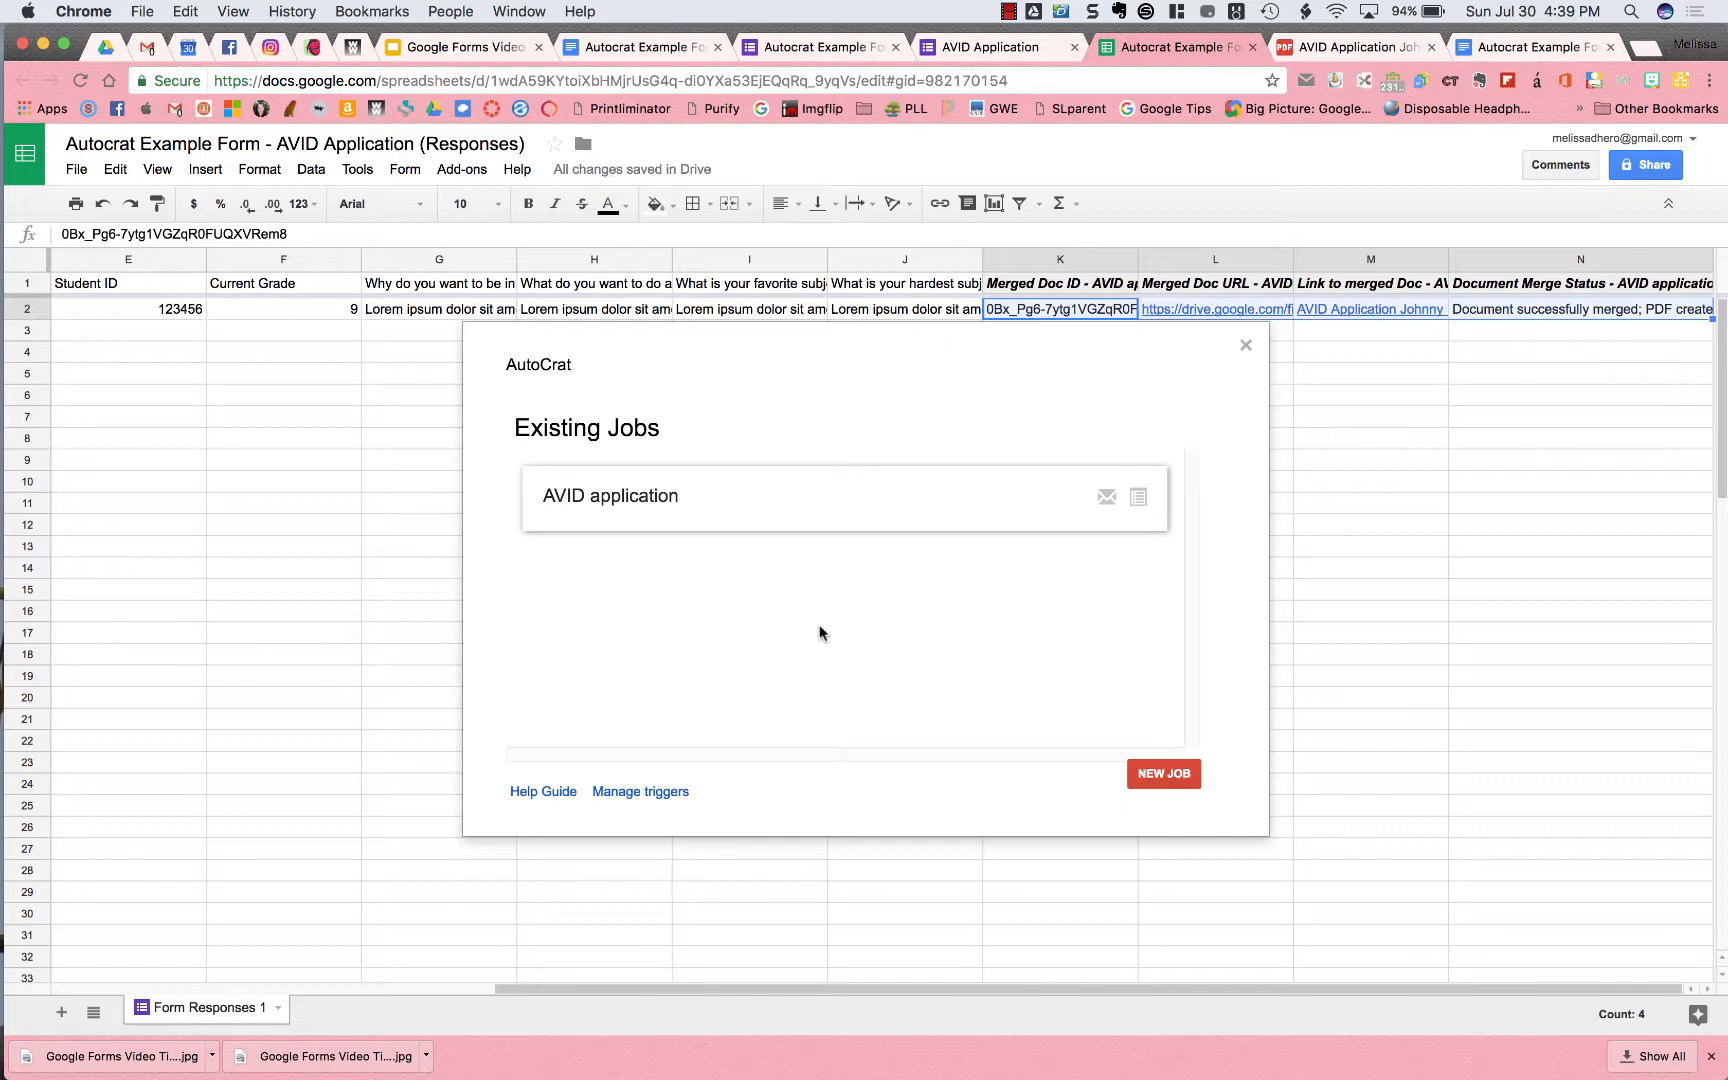
click(105, 46)
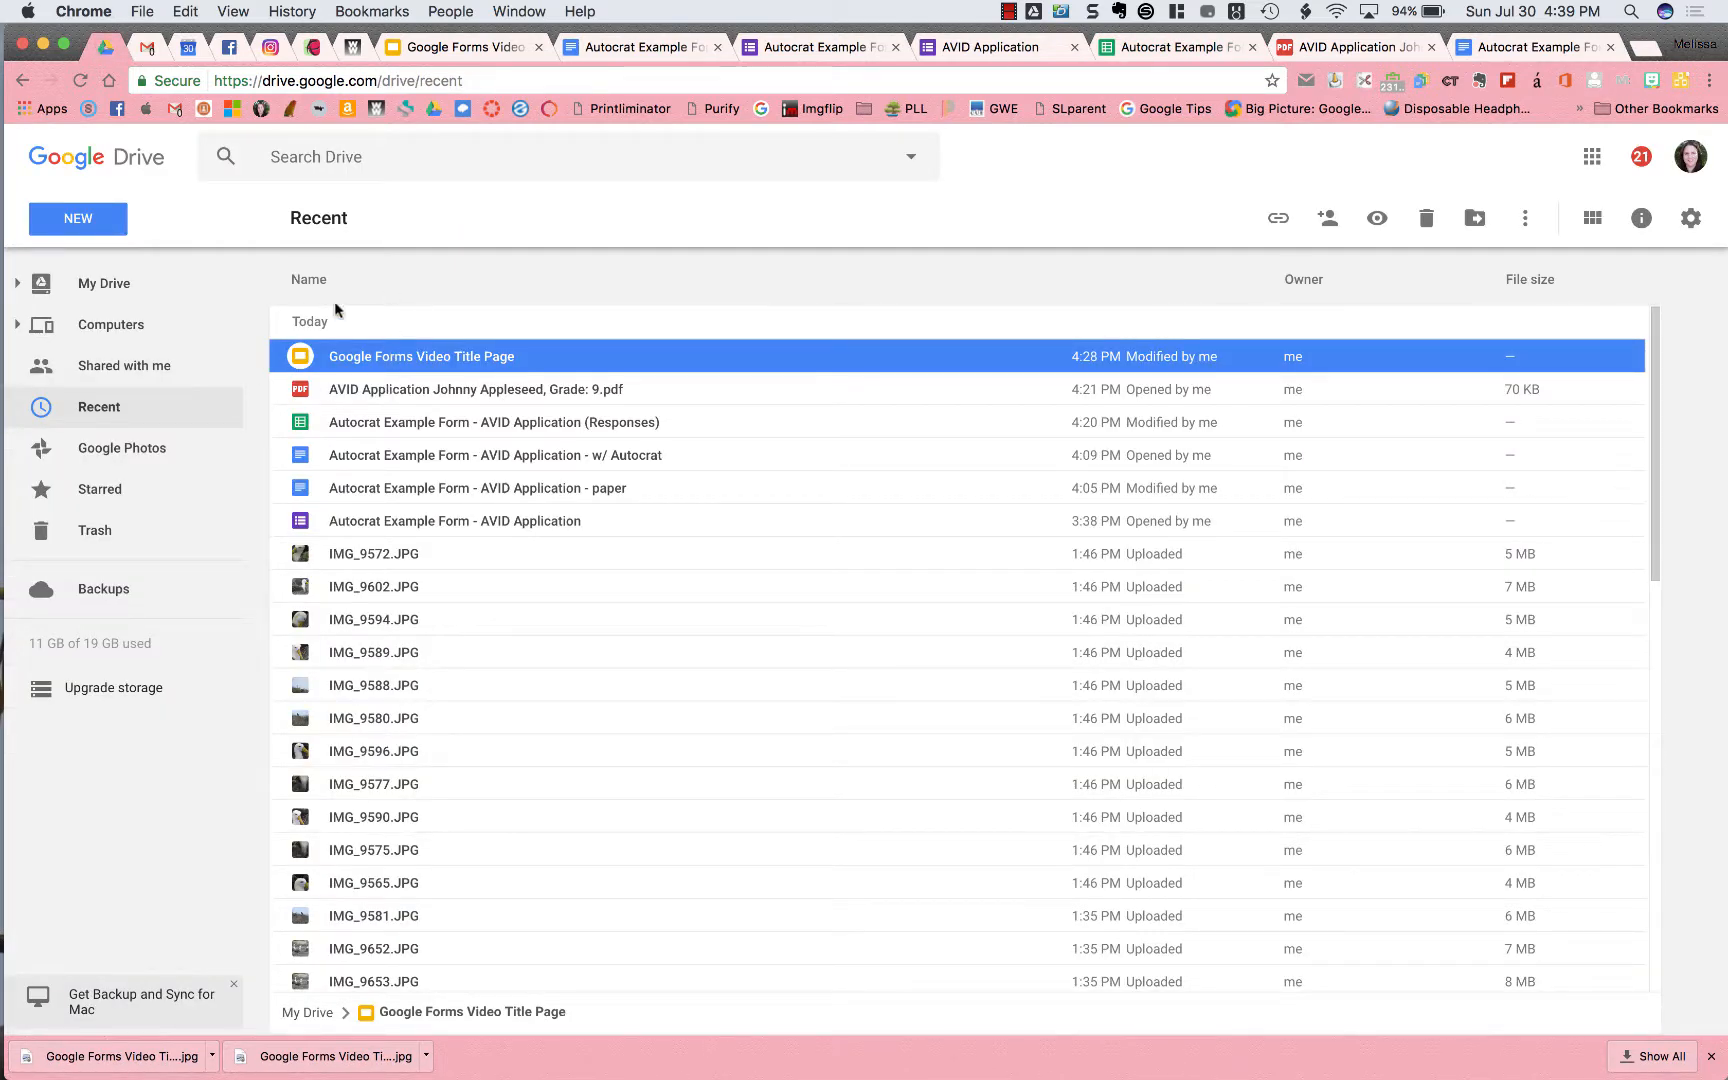
Open Autocrat AVID Applications from My Drive and select the older 4:20 PM PDF
click(131, 298)
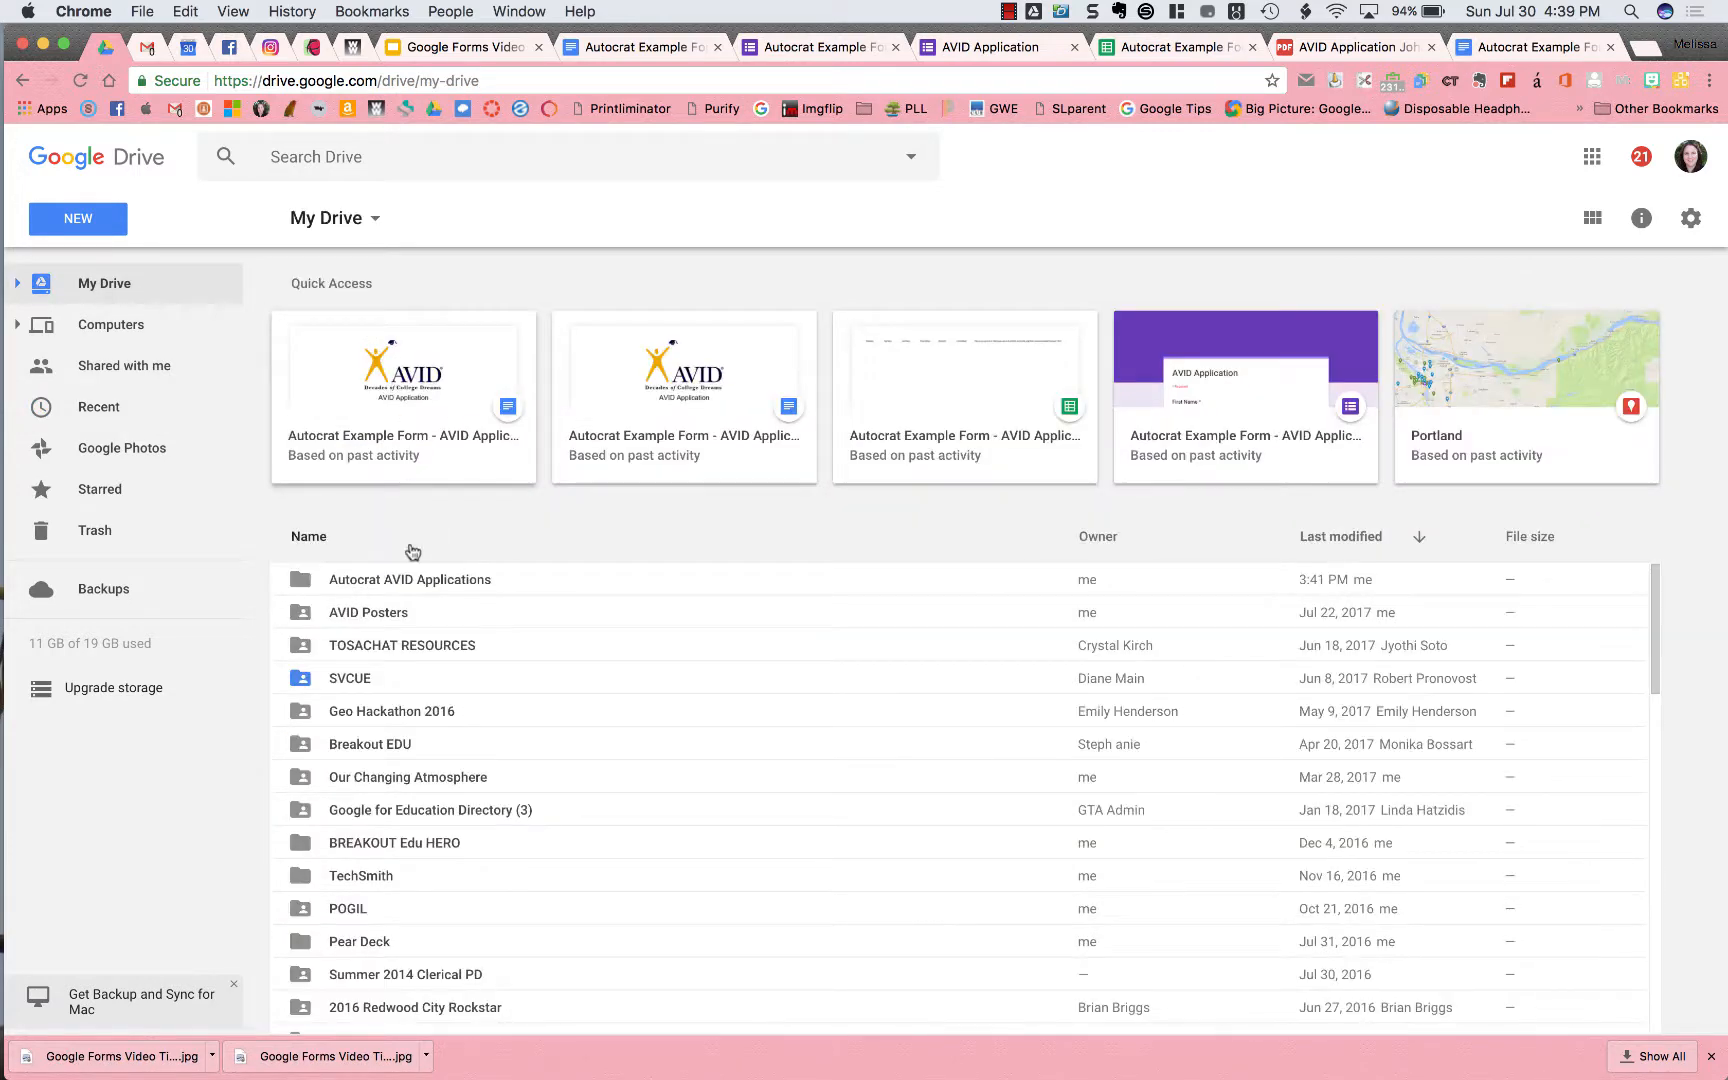
double_click(434, 579)
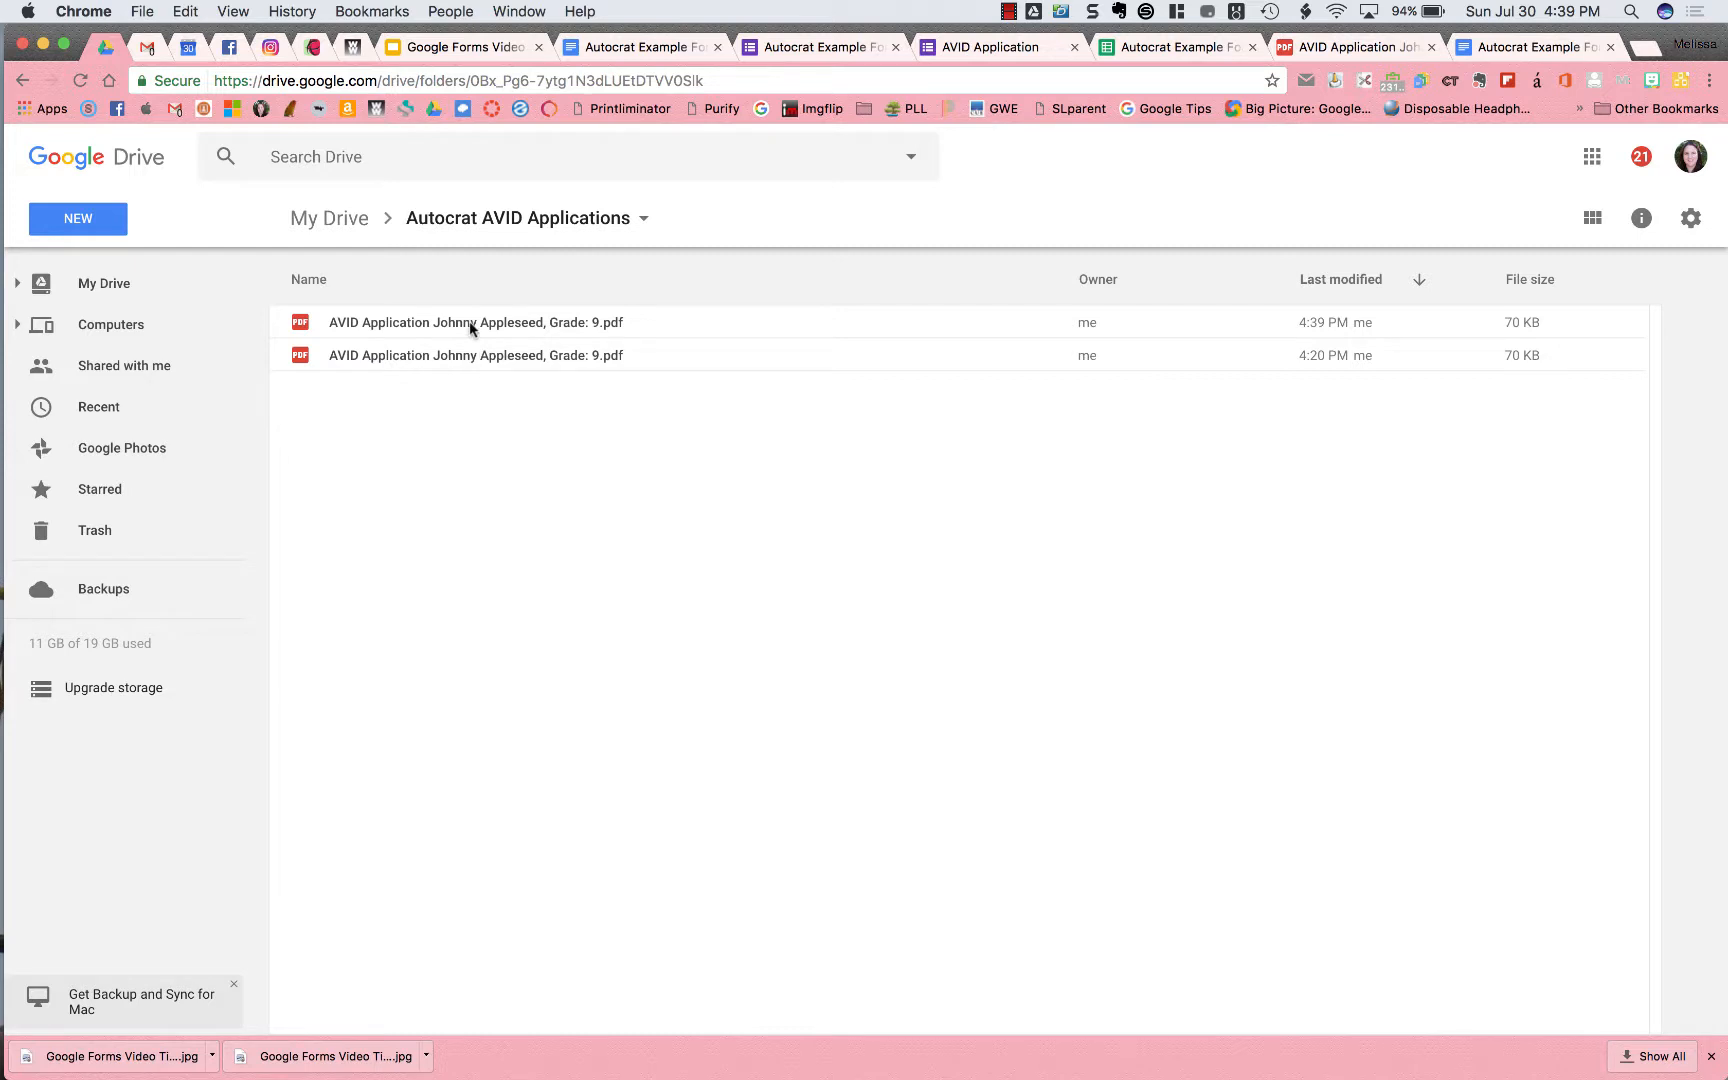
click(469, 354)
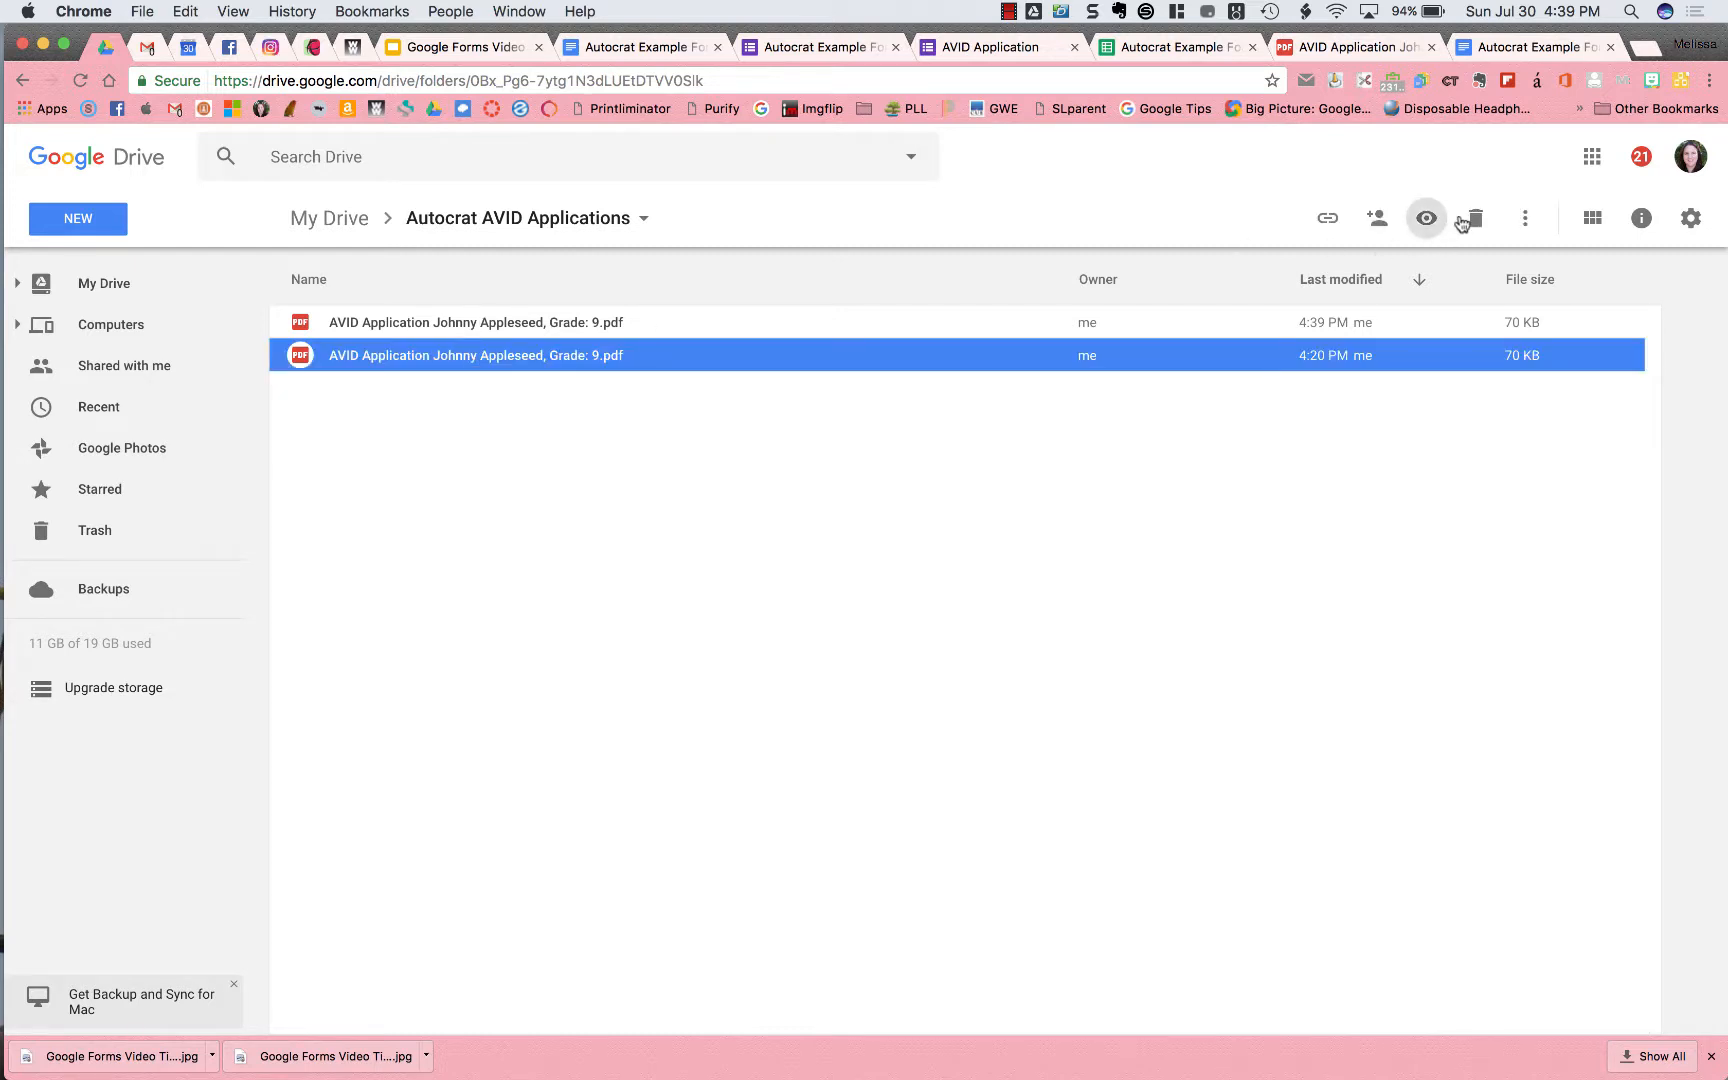